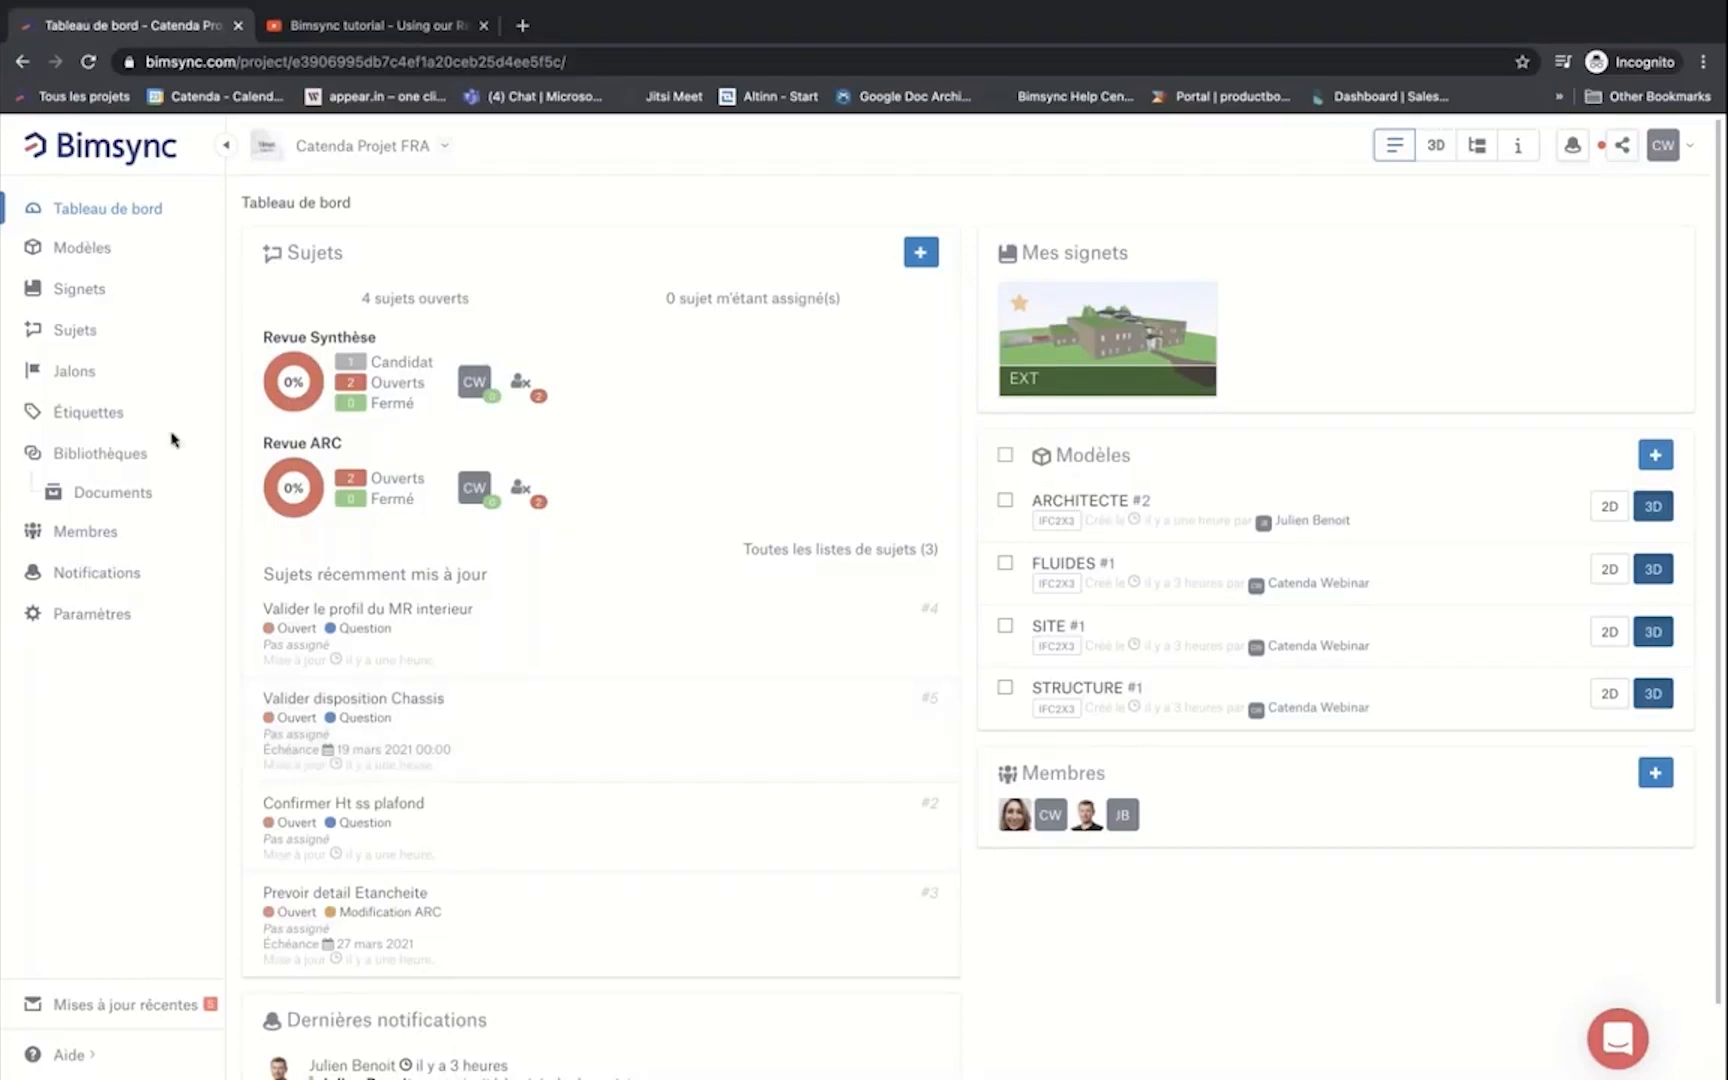
# Step: Open the project models in 3D, add a section plane on the upper exterior wall and move it inward to expose the rooms
pyautogui.click(112, 257)
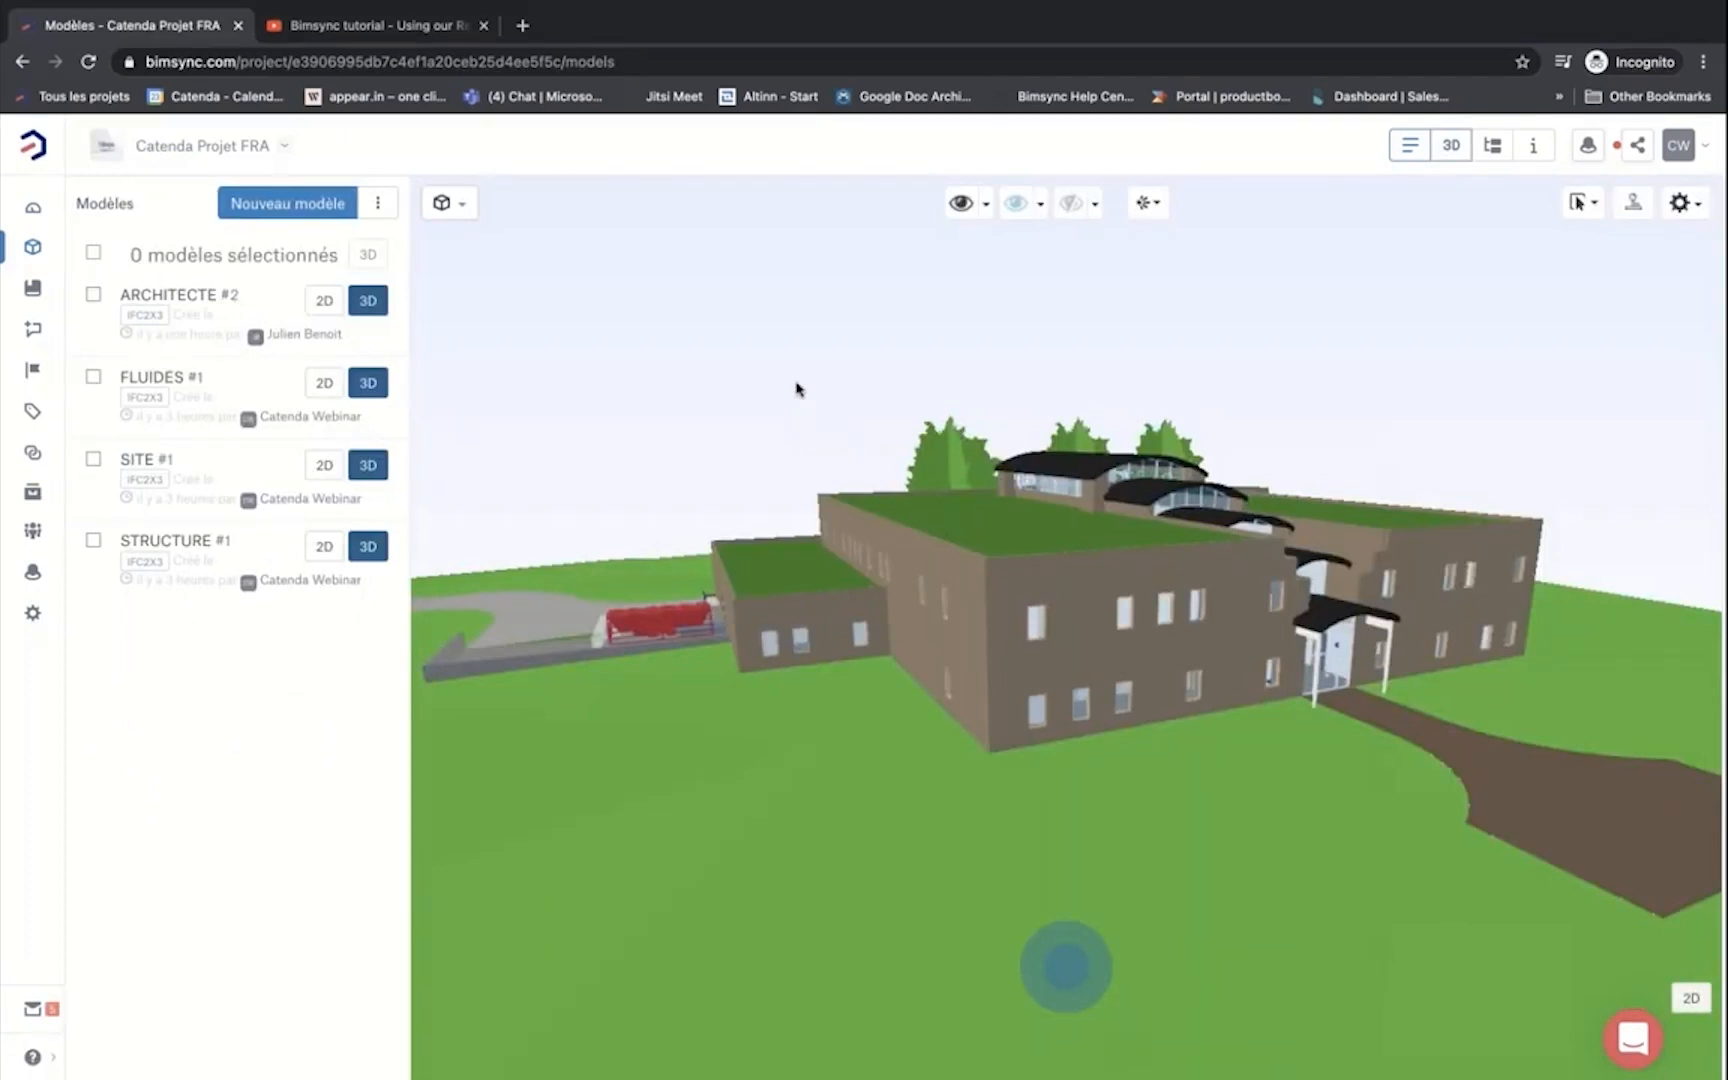
pyautogui.moveTo(788, 400)
pyautogui.mouseDown()
pyautogui.moveTo(879, 417)
pyautogui.moveTo(1072, 386)
pyautogui.moveTo(767, 401)
pyautogui.mouseUp()
pyautogui.scroll(3, 775, 400)
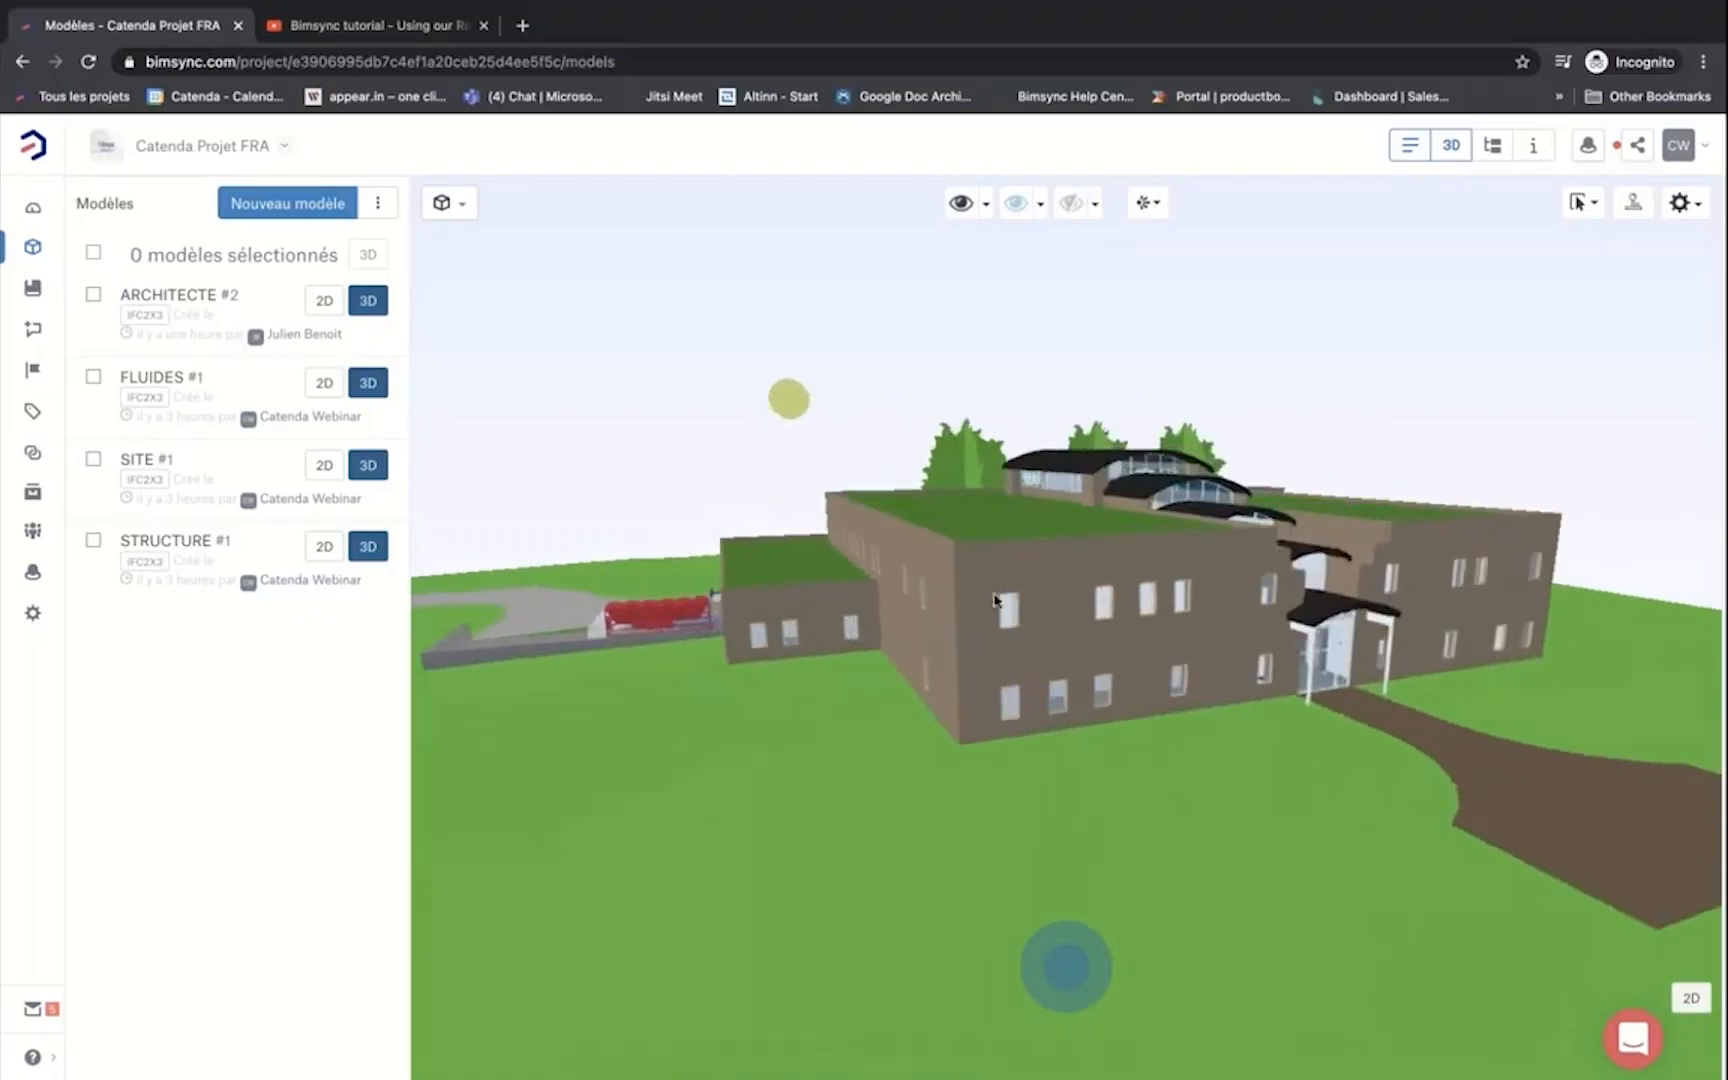
pyautogui.scroll(5, 991, 586)
pyautogui.moveTo(1022, 556)
pyautogui.mouseDown()
pyautogui.moveTo(1041, 513)
pyautogui.moveTo(1049, 559)
pyautogui.moveTo(1107, 567)
pyautogui.moveTo(1104, 537)
pyautogui.mouseUp()
pyautogui.click(1105, 537)
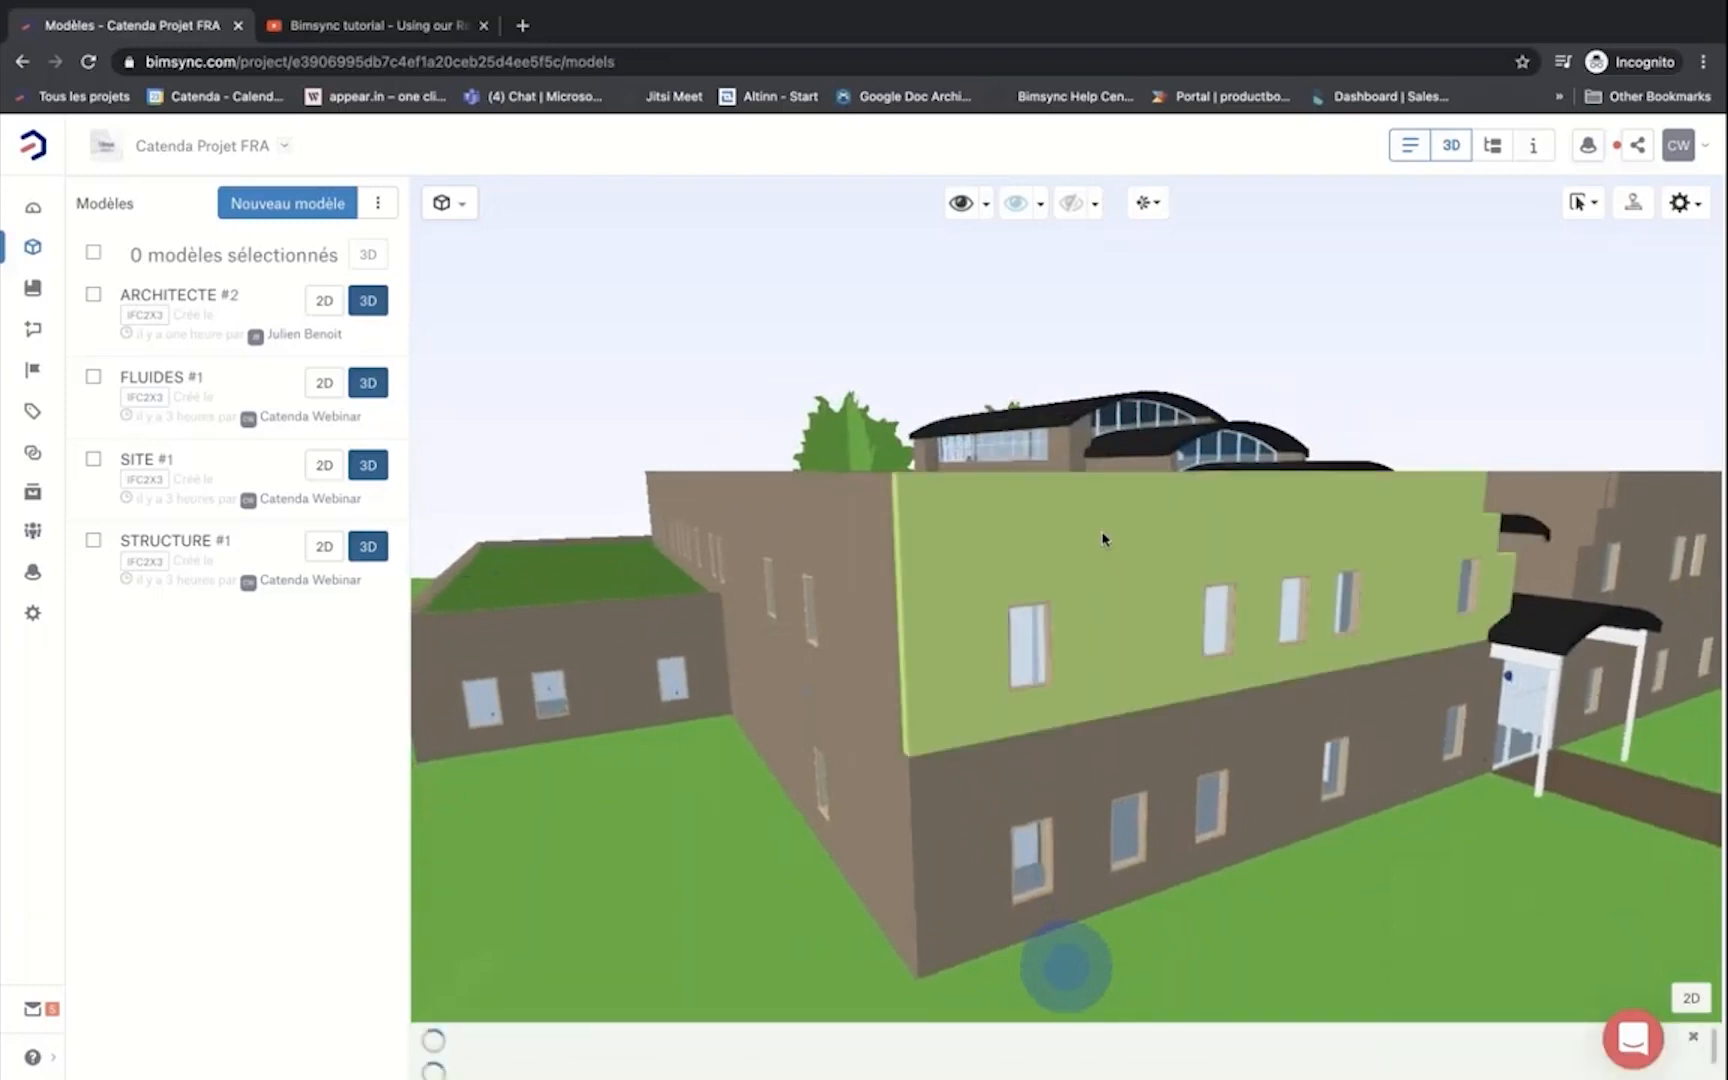
pyautogui.rightClick(1108, 536)
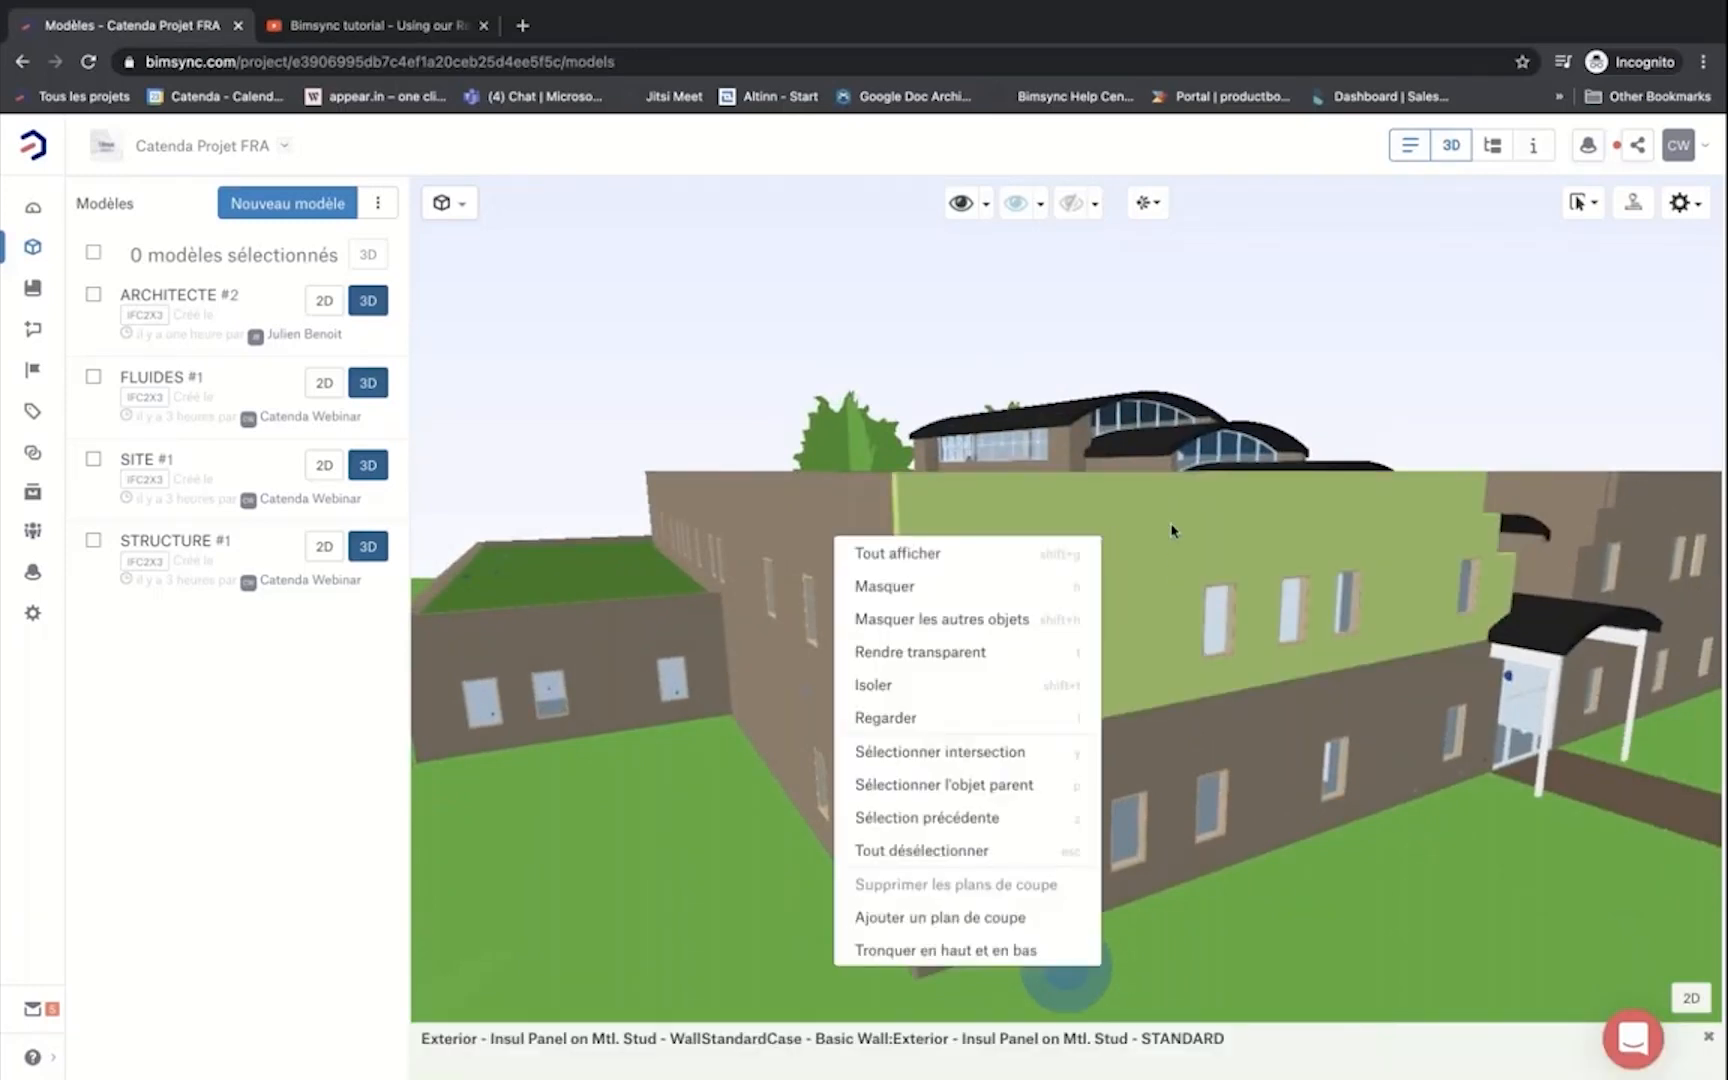
pyautogui.click(913, 917)
pyautogui.moveTo(1120, 694); pyautogui.dragTo(1333, 940)
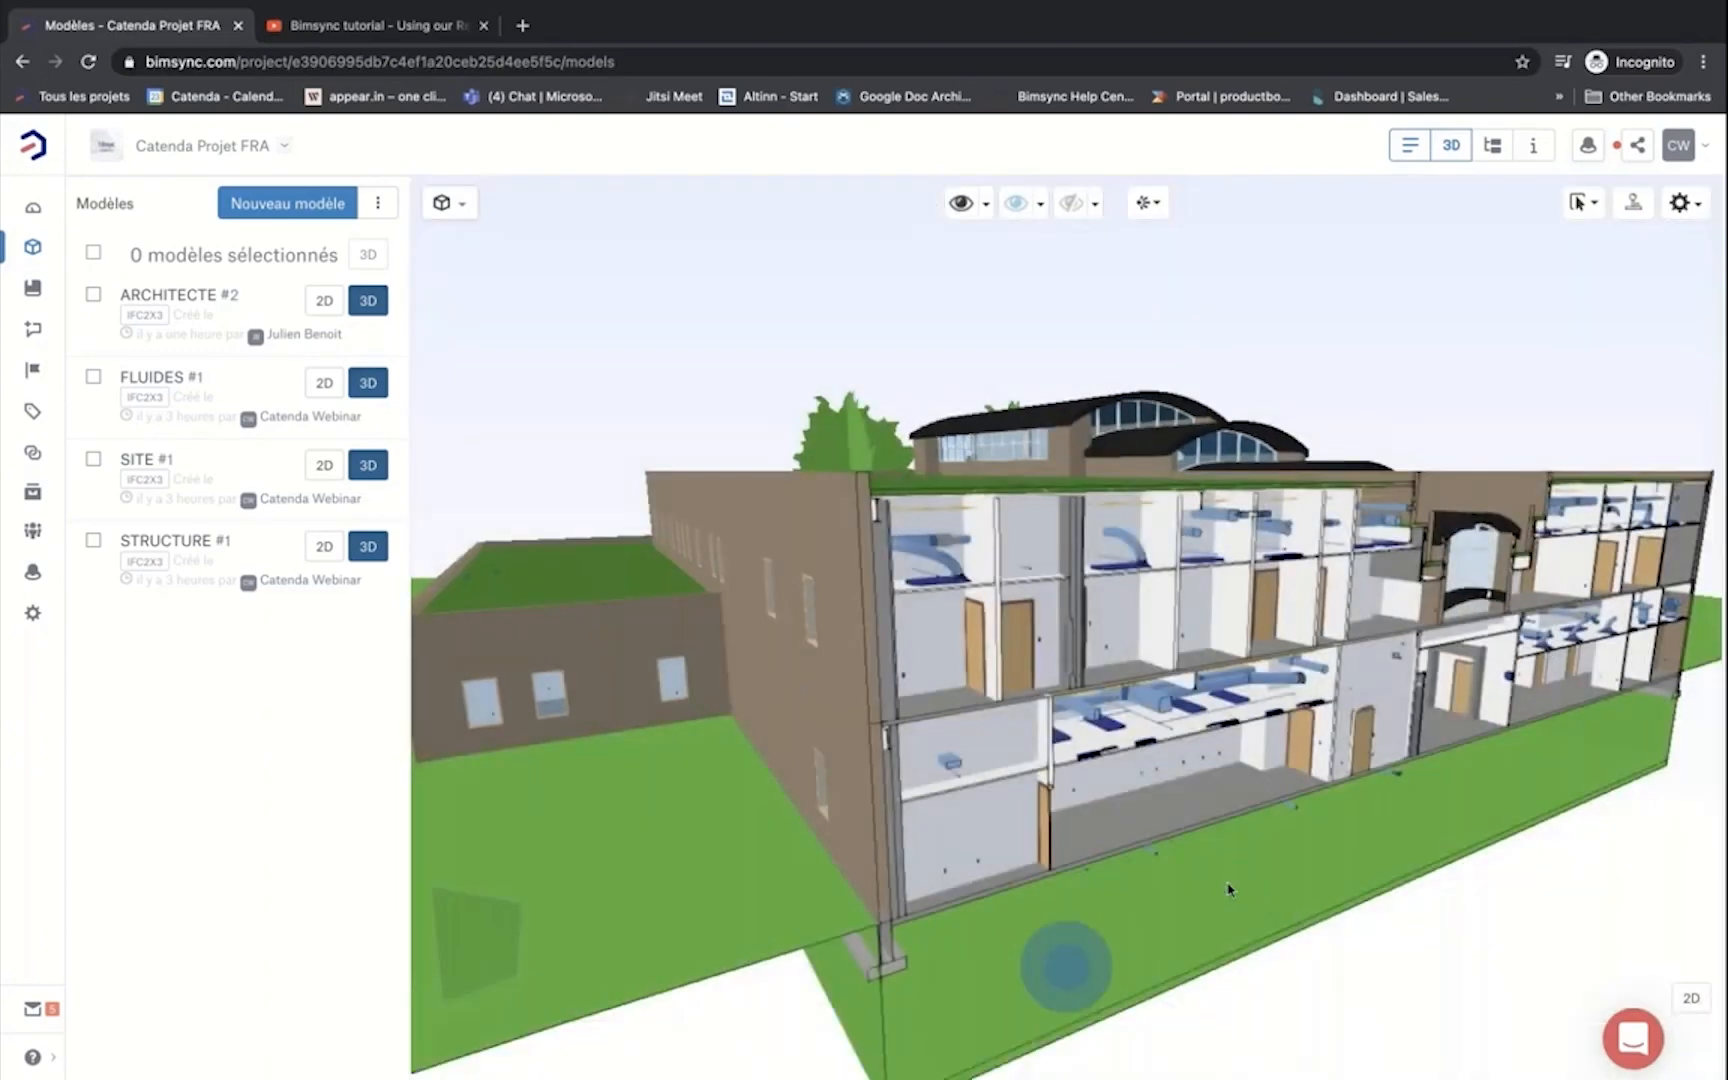
pyautogui.moveTo(1210, 878); pyautogui.dragTo(962, 597)
pyautogui.scroll(10, 962, 597)
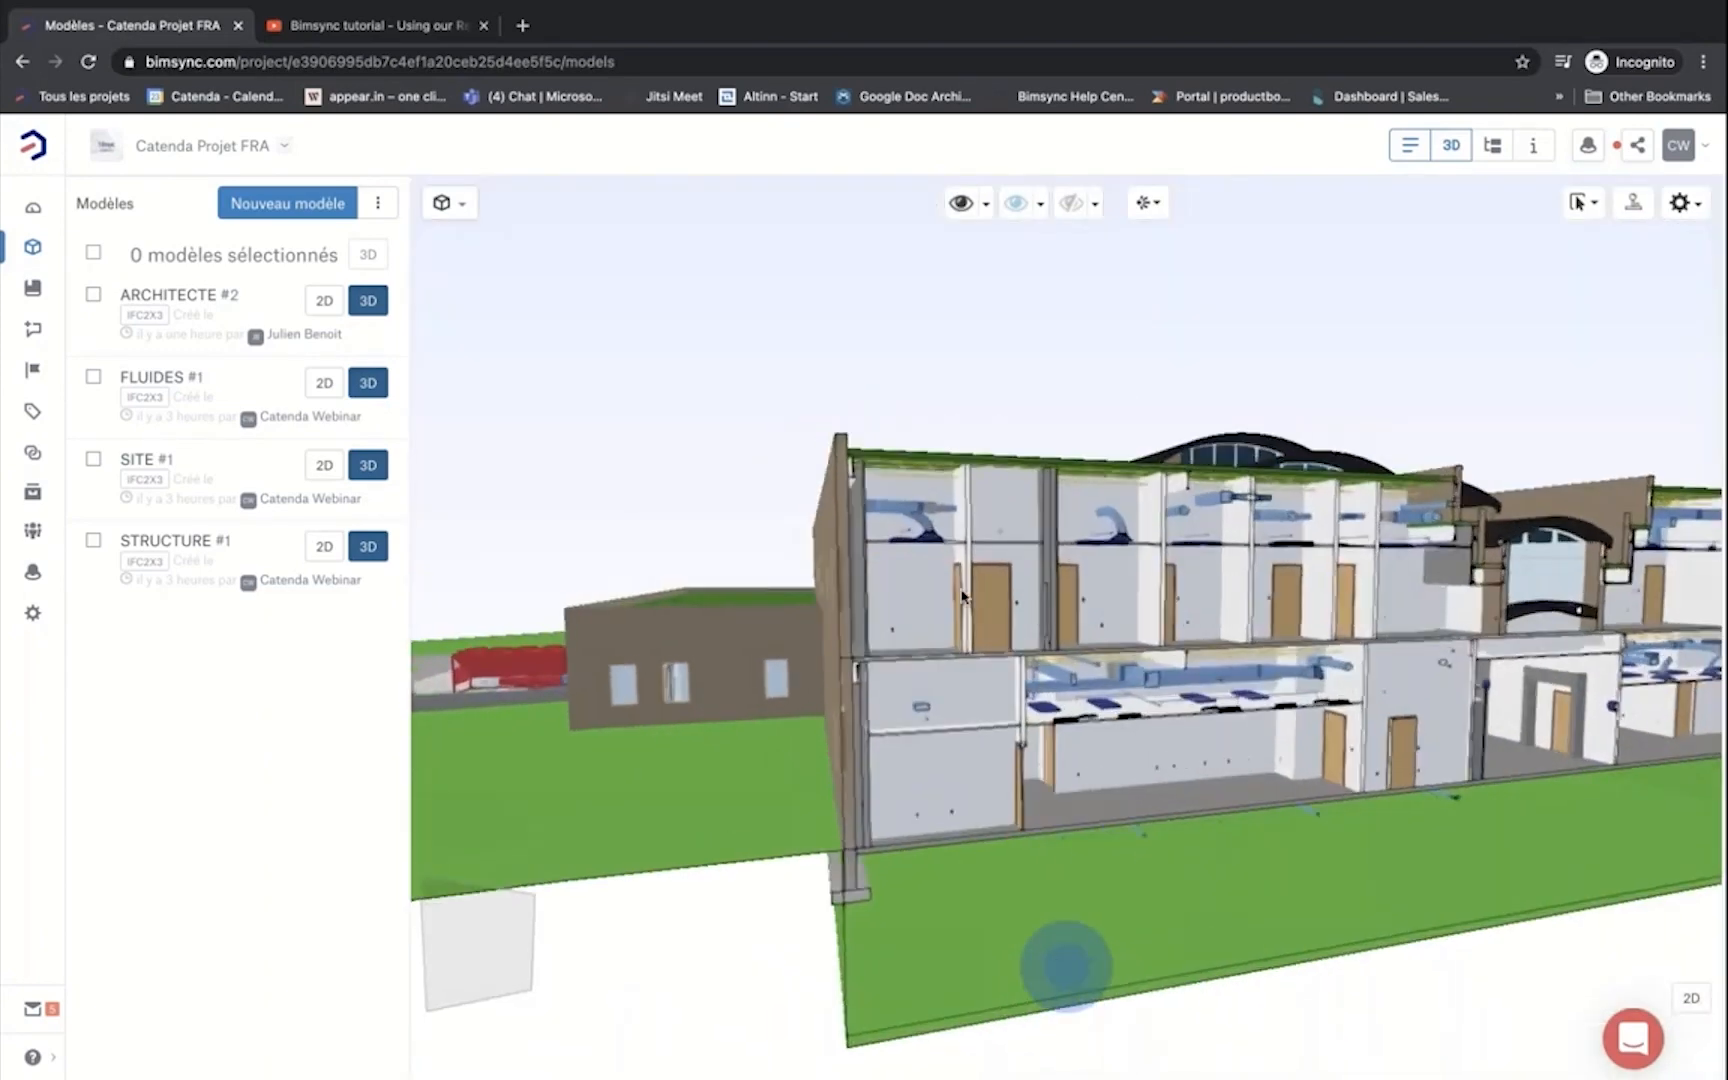
pyautogui.scroll(-2, 1078, 683)
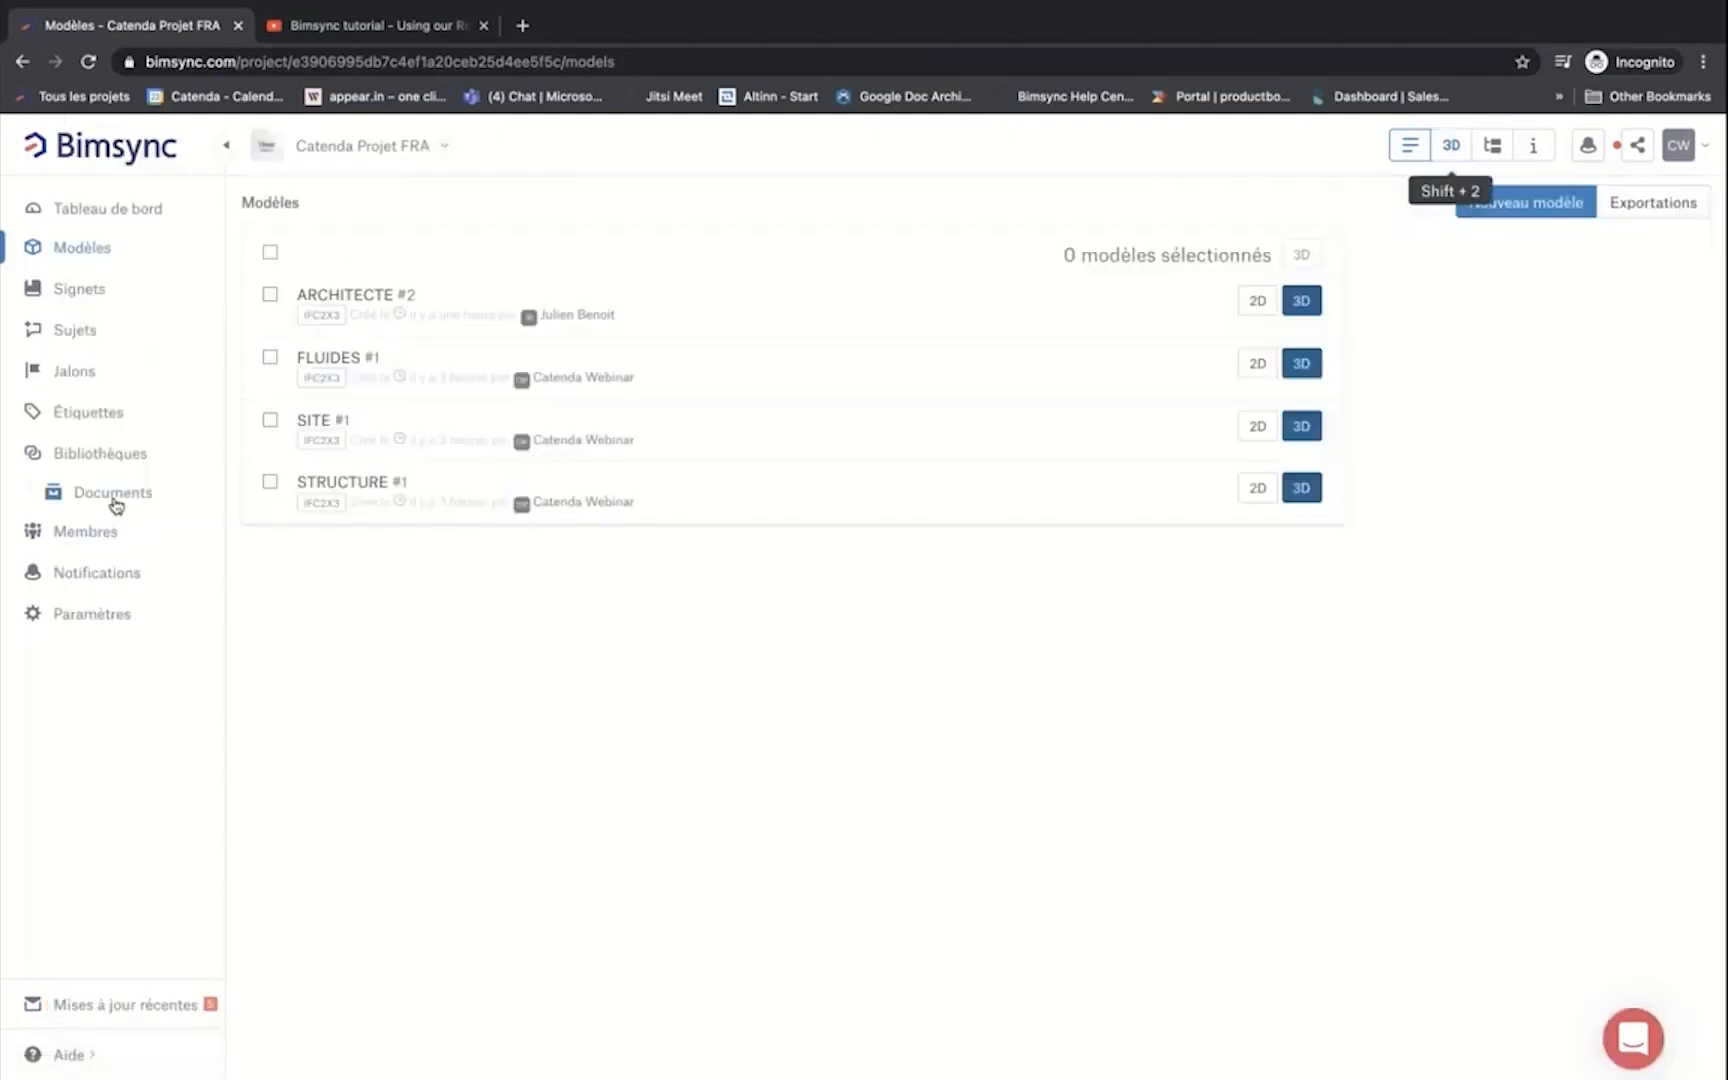
# Step: Open Clinic_053_First Floor Plan Block 1A.pdf from Clinic Drawings, 07-Architectural, and magnify the plan to 200% with Marquee Zoom
pyautogui.click(116, 493)
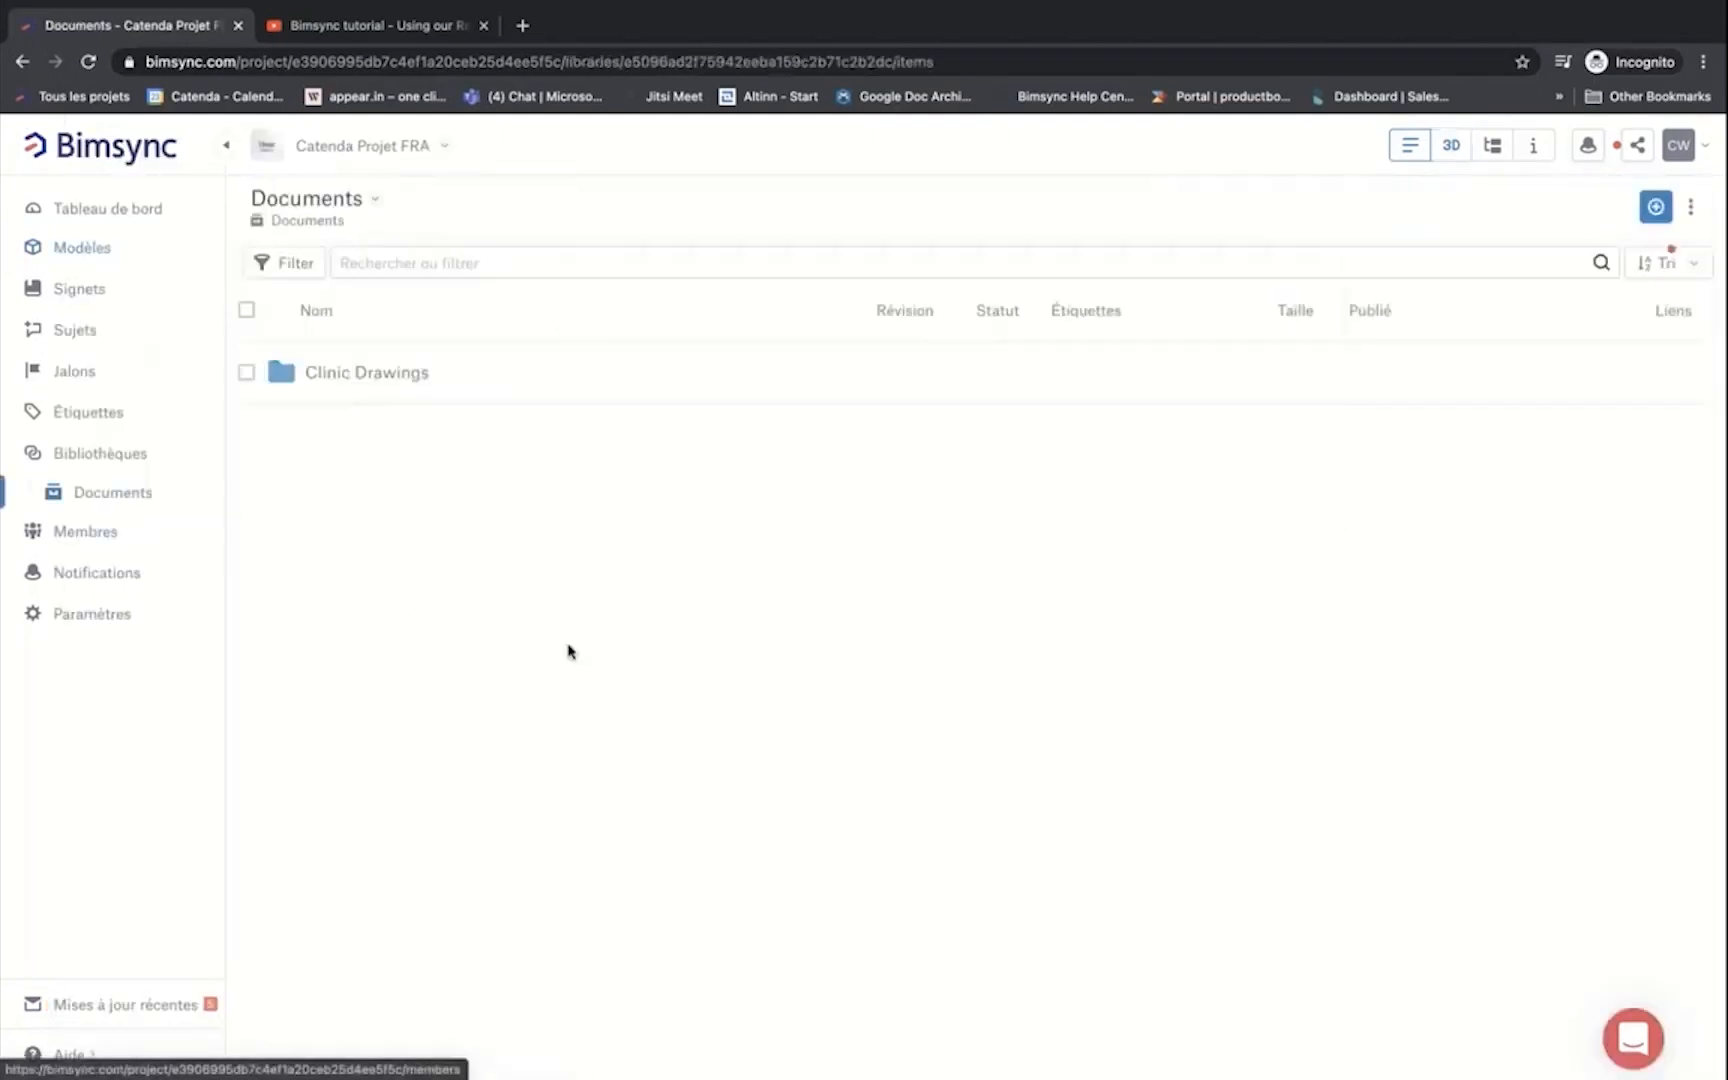
pyautogui.click(388, 375)
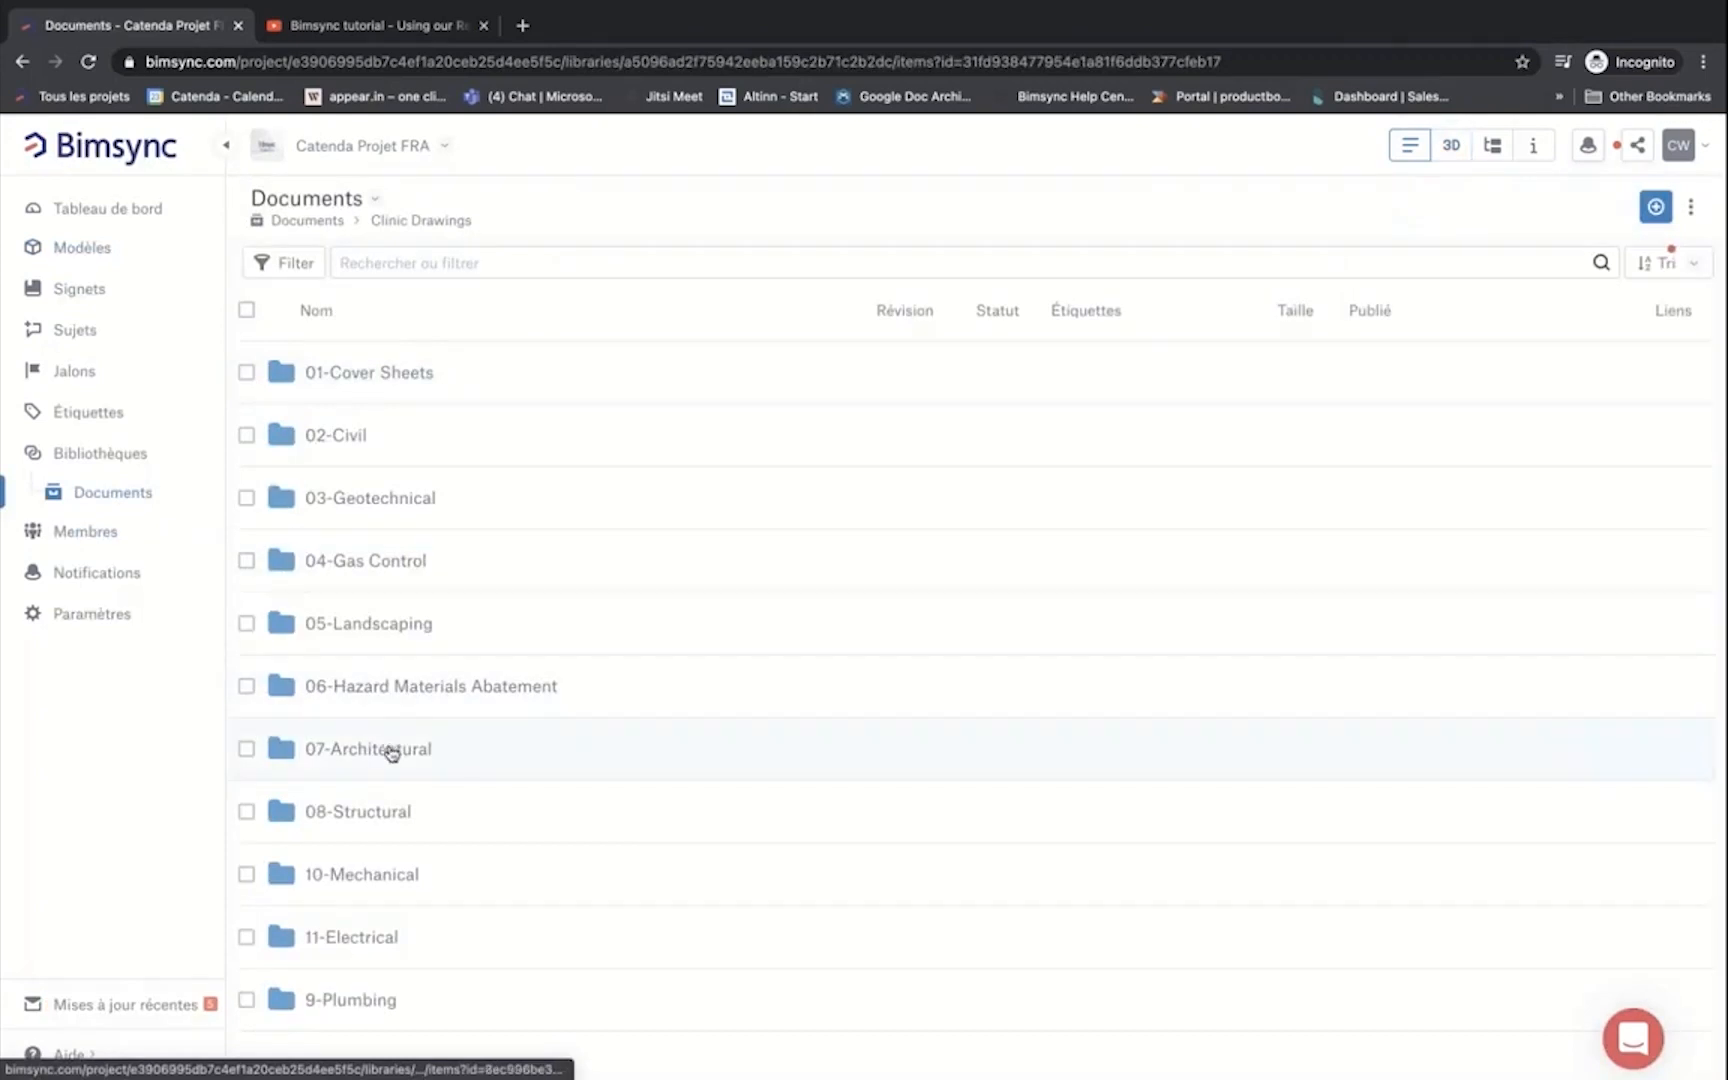
pyautogui.click(391, 753)
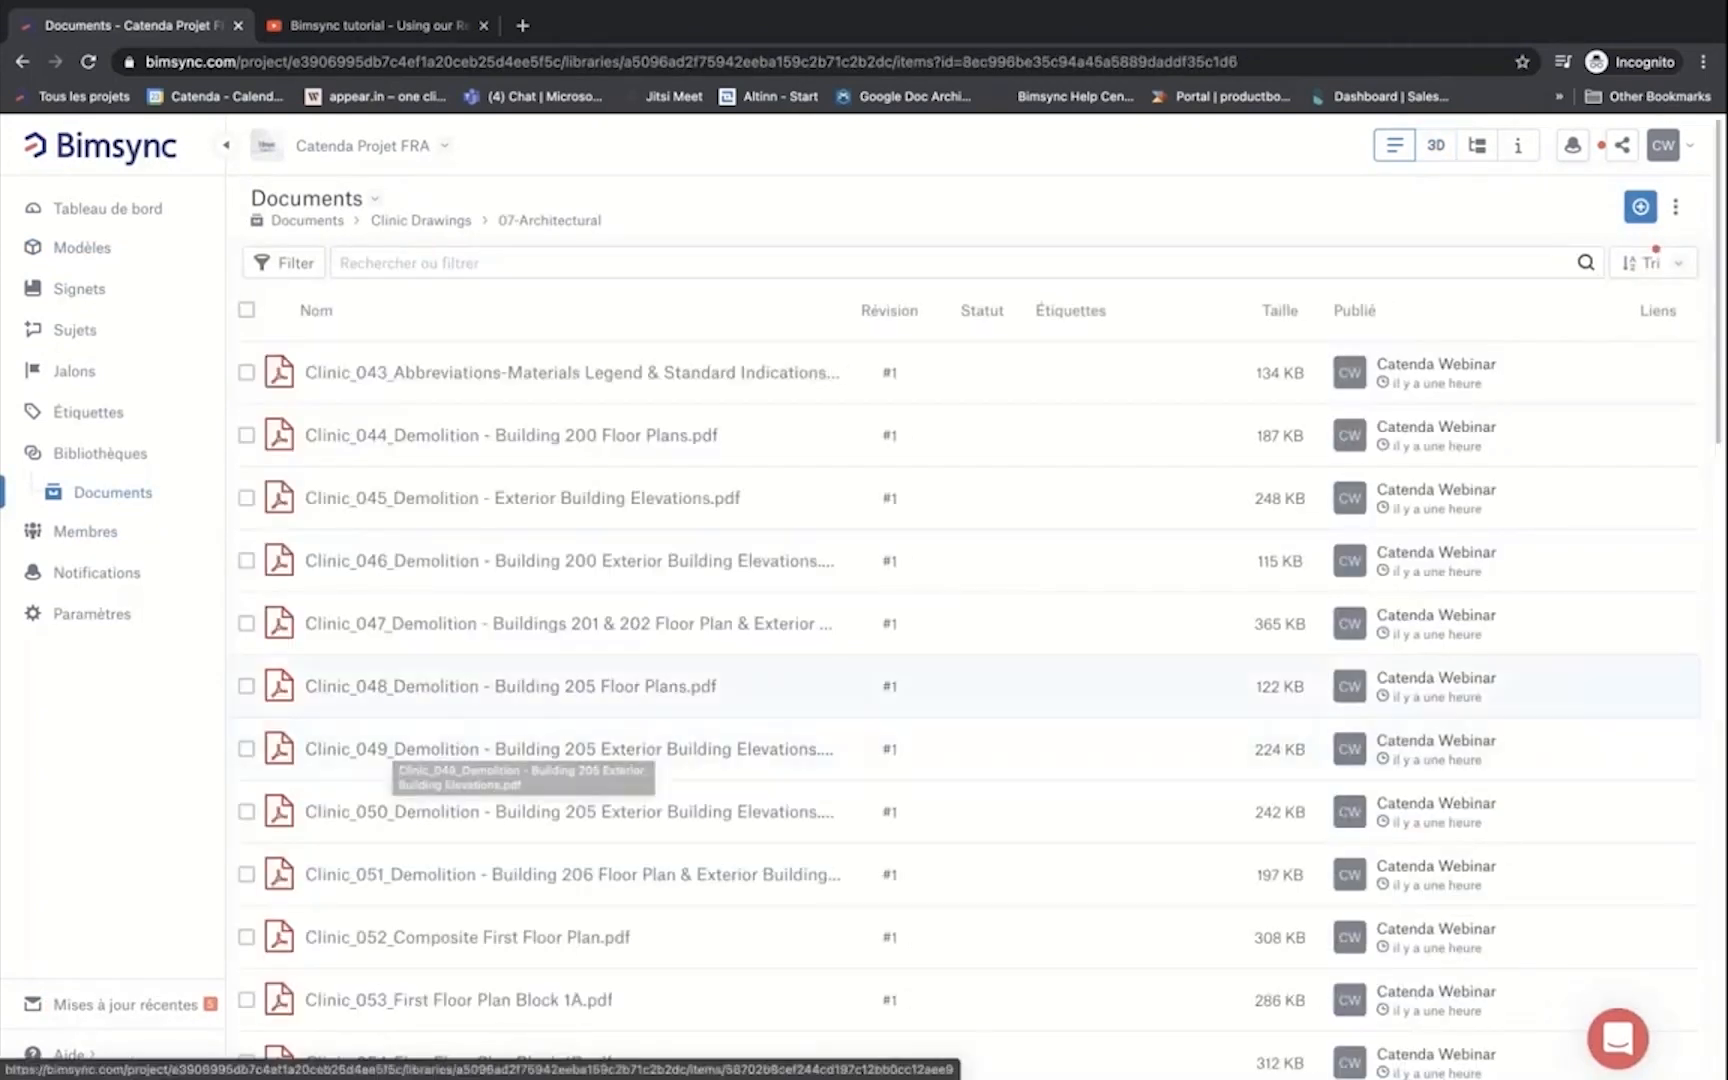
pyautogui.click(584, 821)
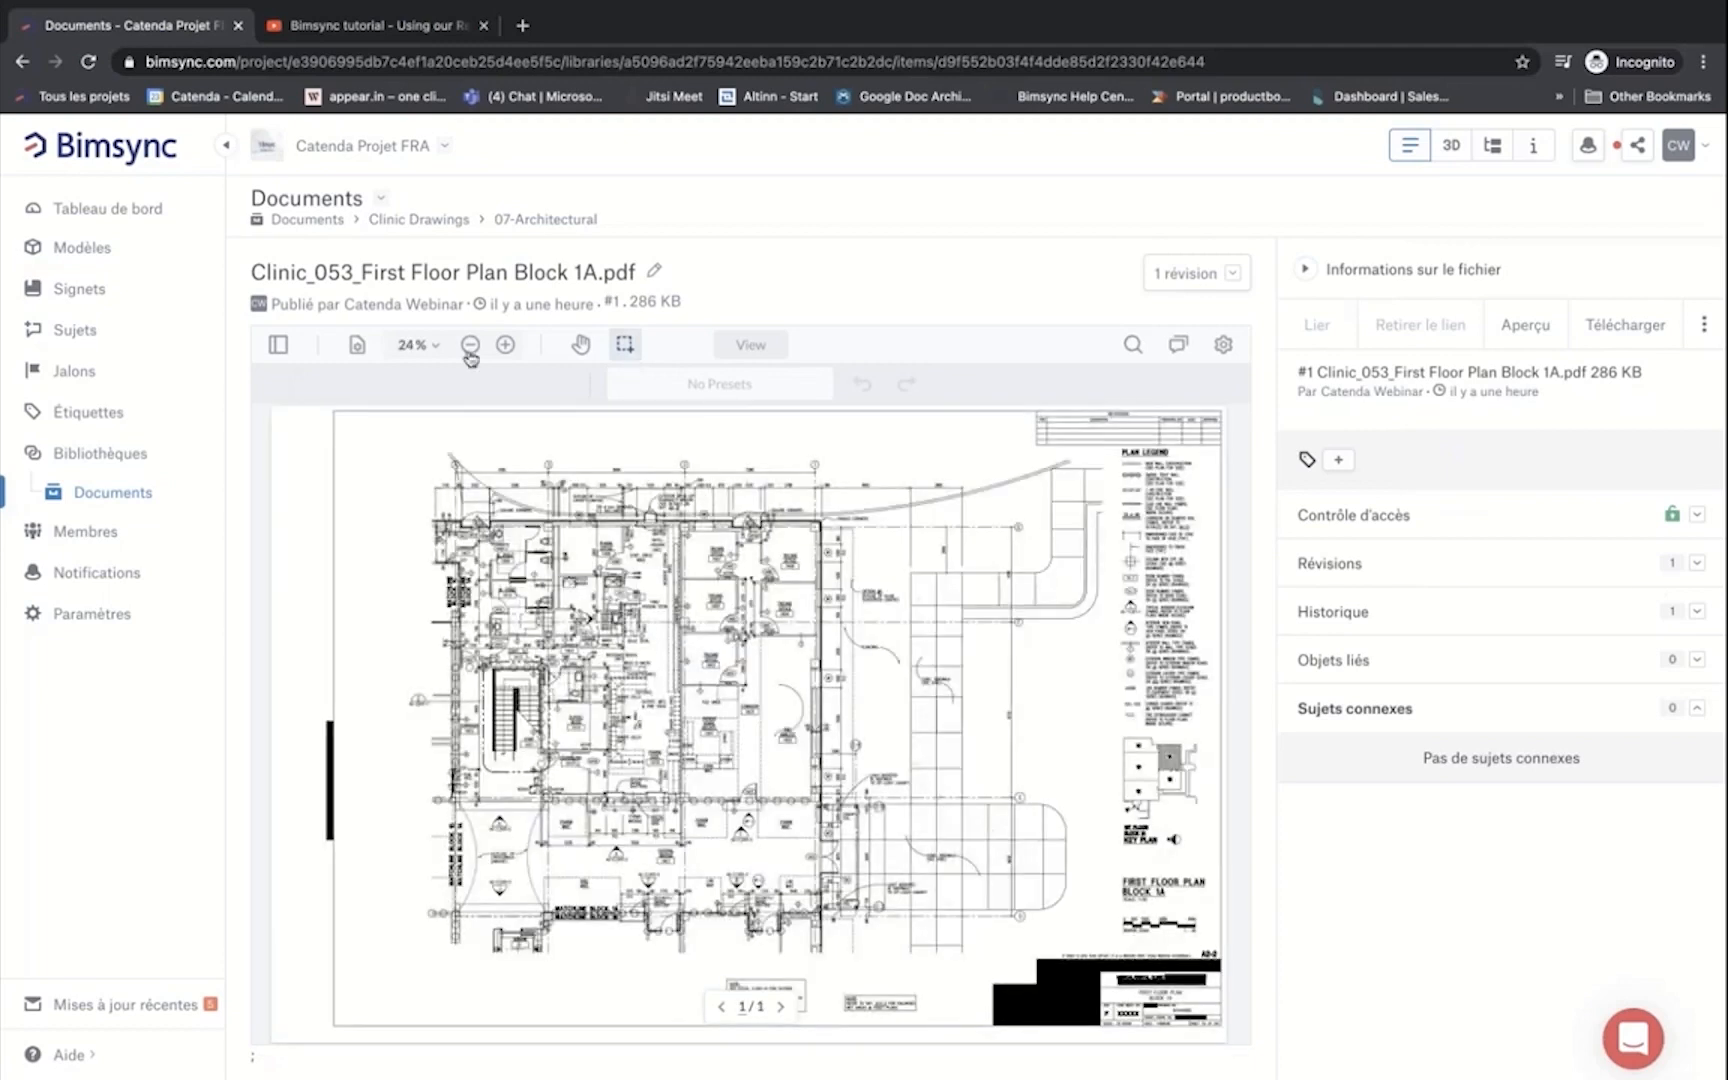
pyautogui.click(440, 350)
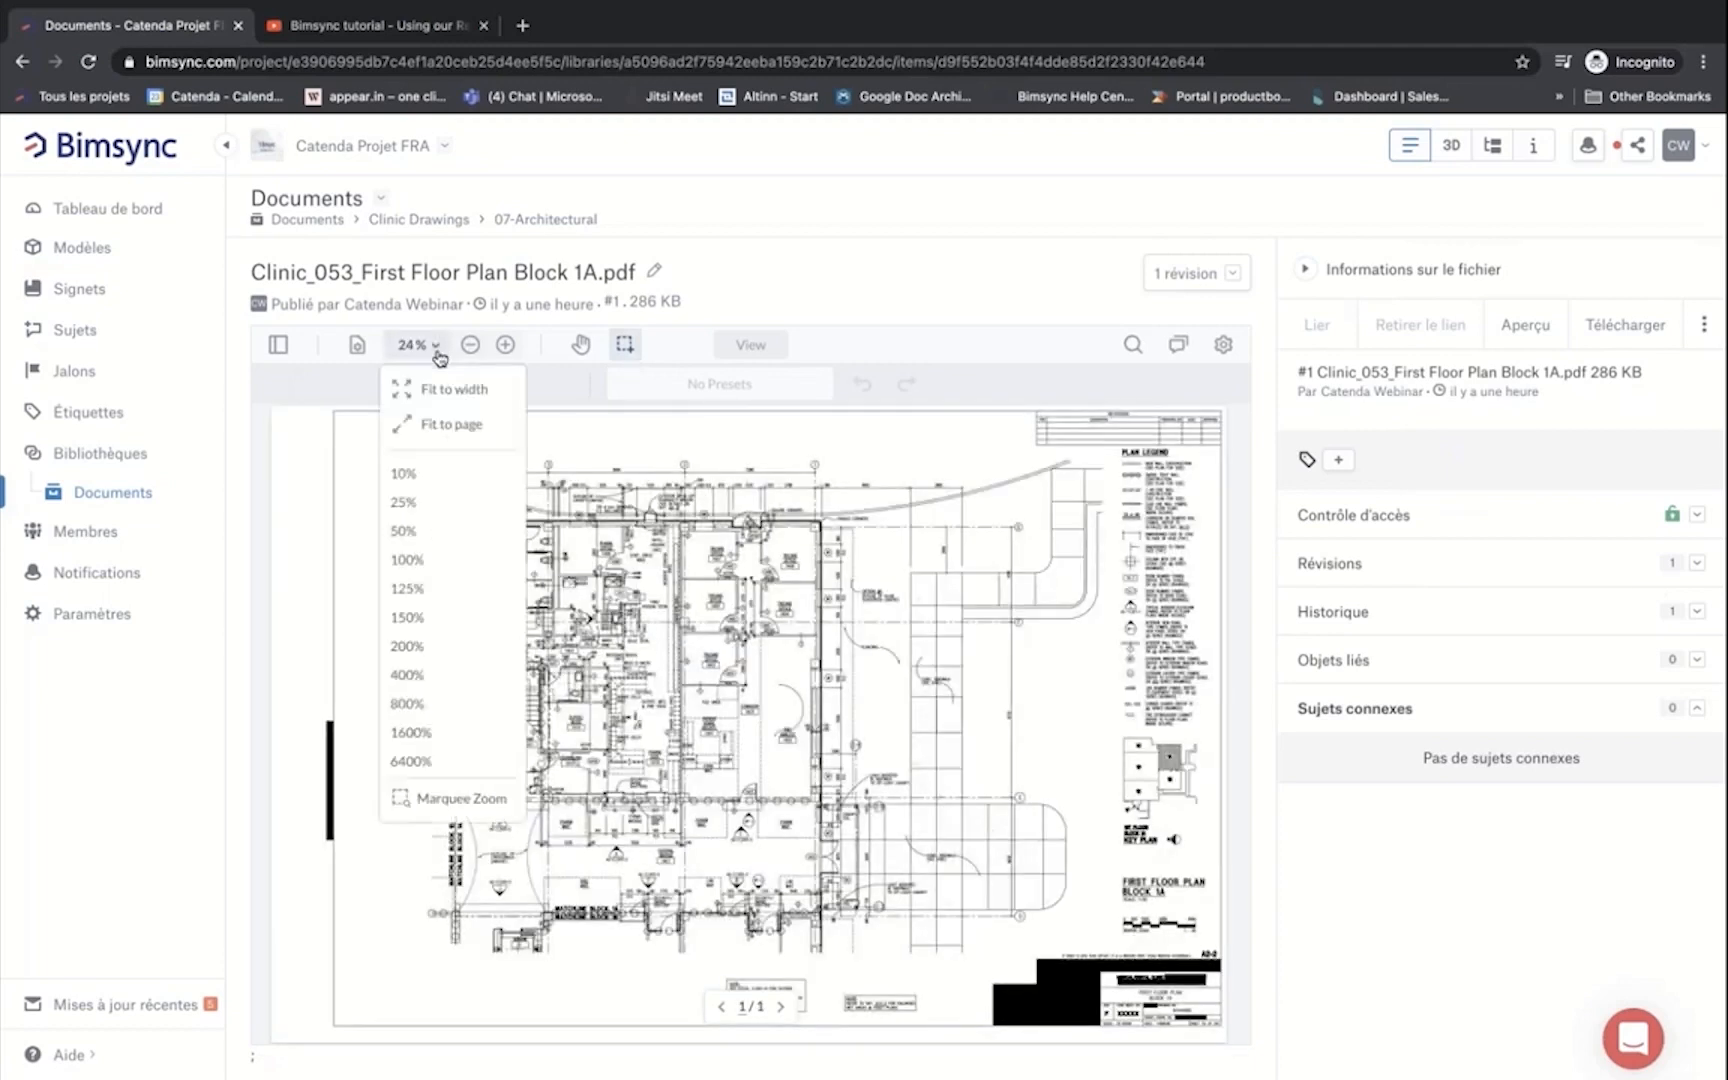
pyautogui.click(440, 803)
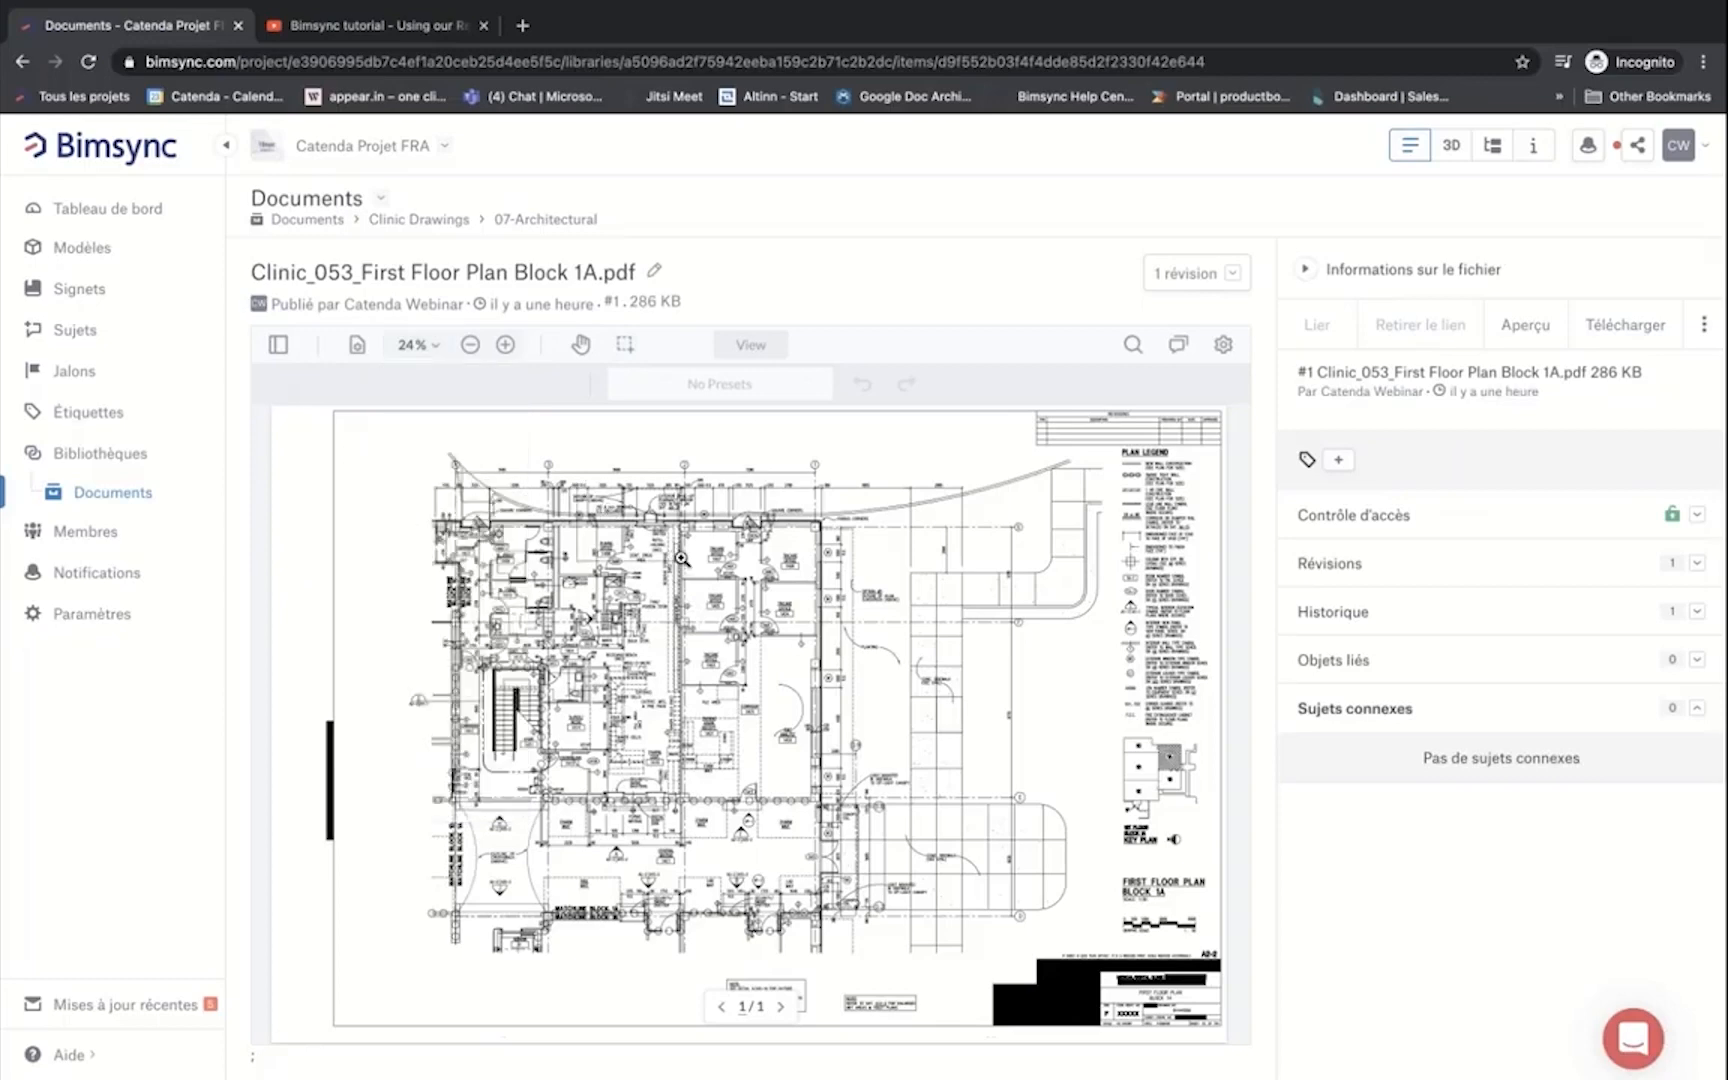
pyautogui.click(681, 558)
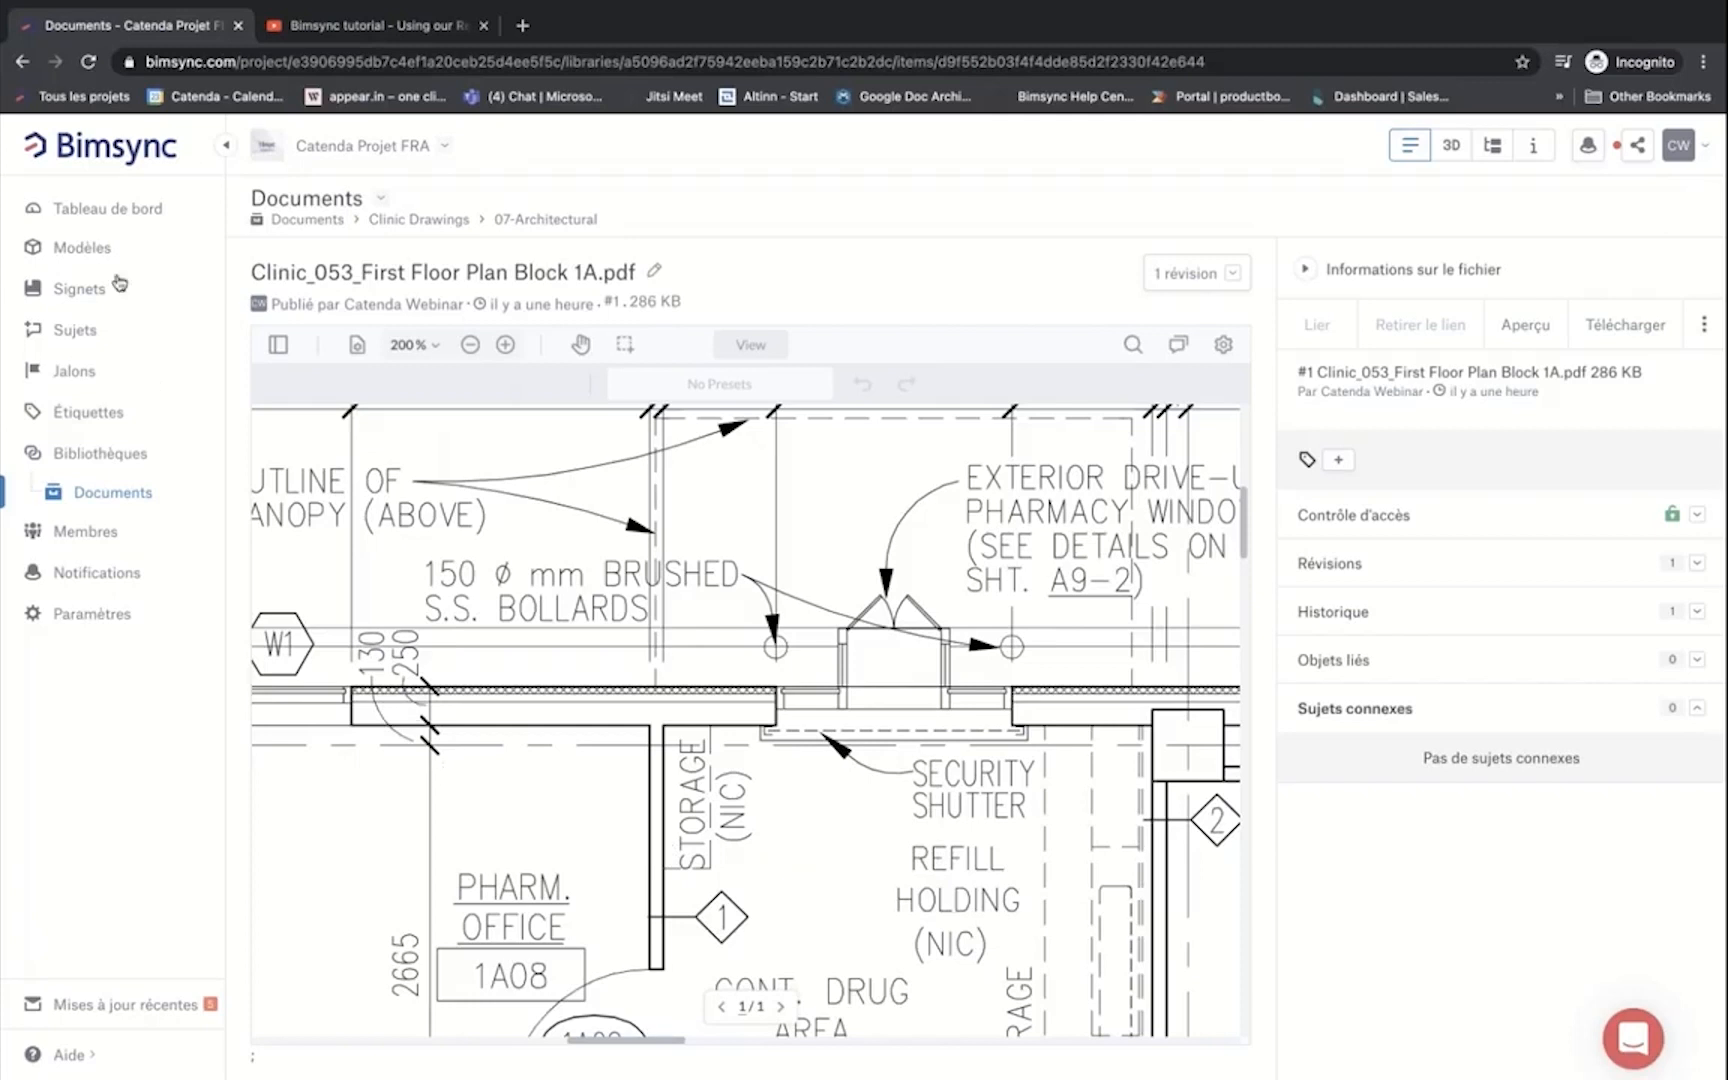
# Step: Look through the project's topics in the Revue ARC list and return to the Revue Synthèse list
pyautogui.click(82, 335)
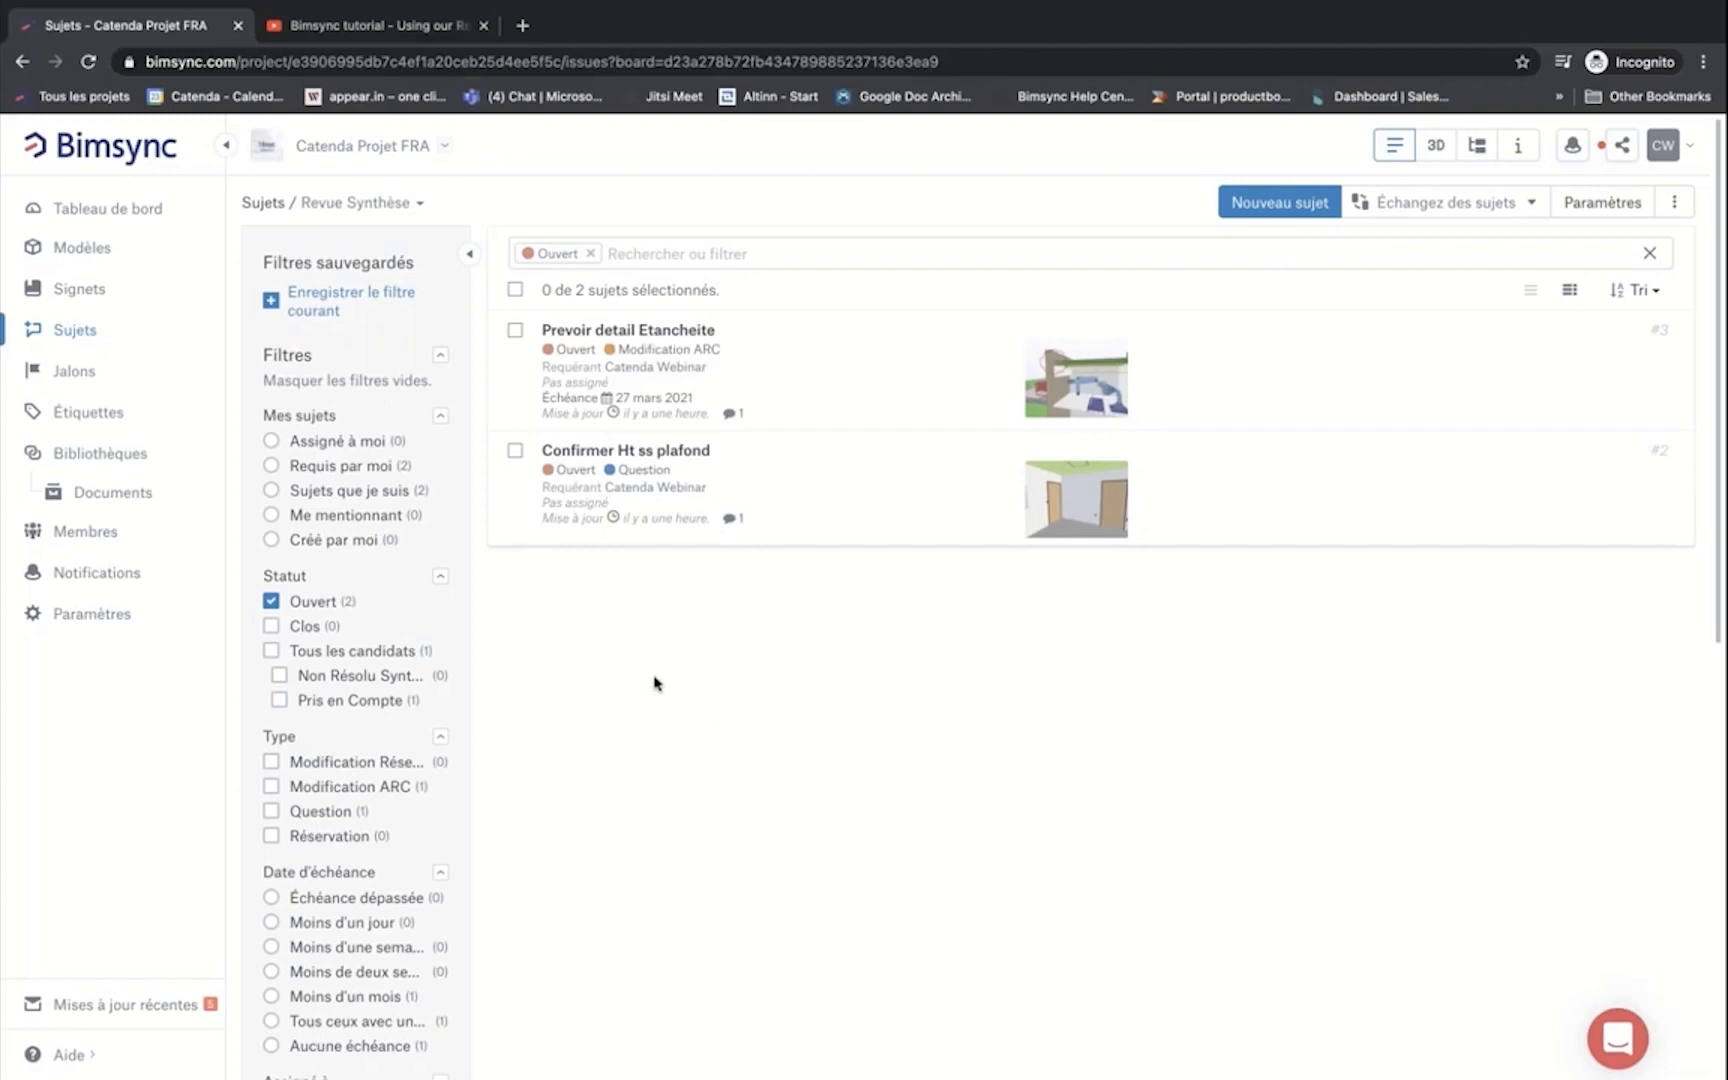
pyautogui.click(417, 204)
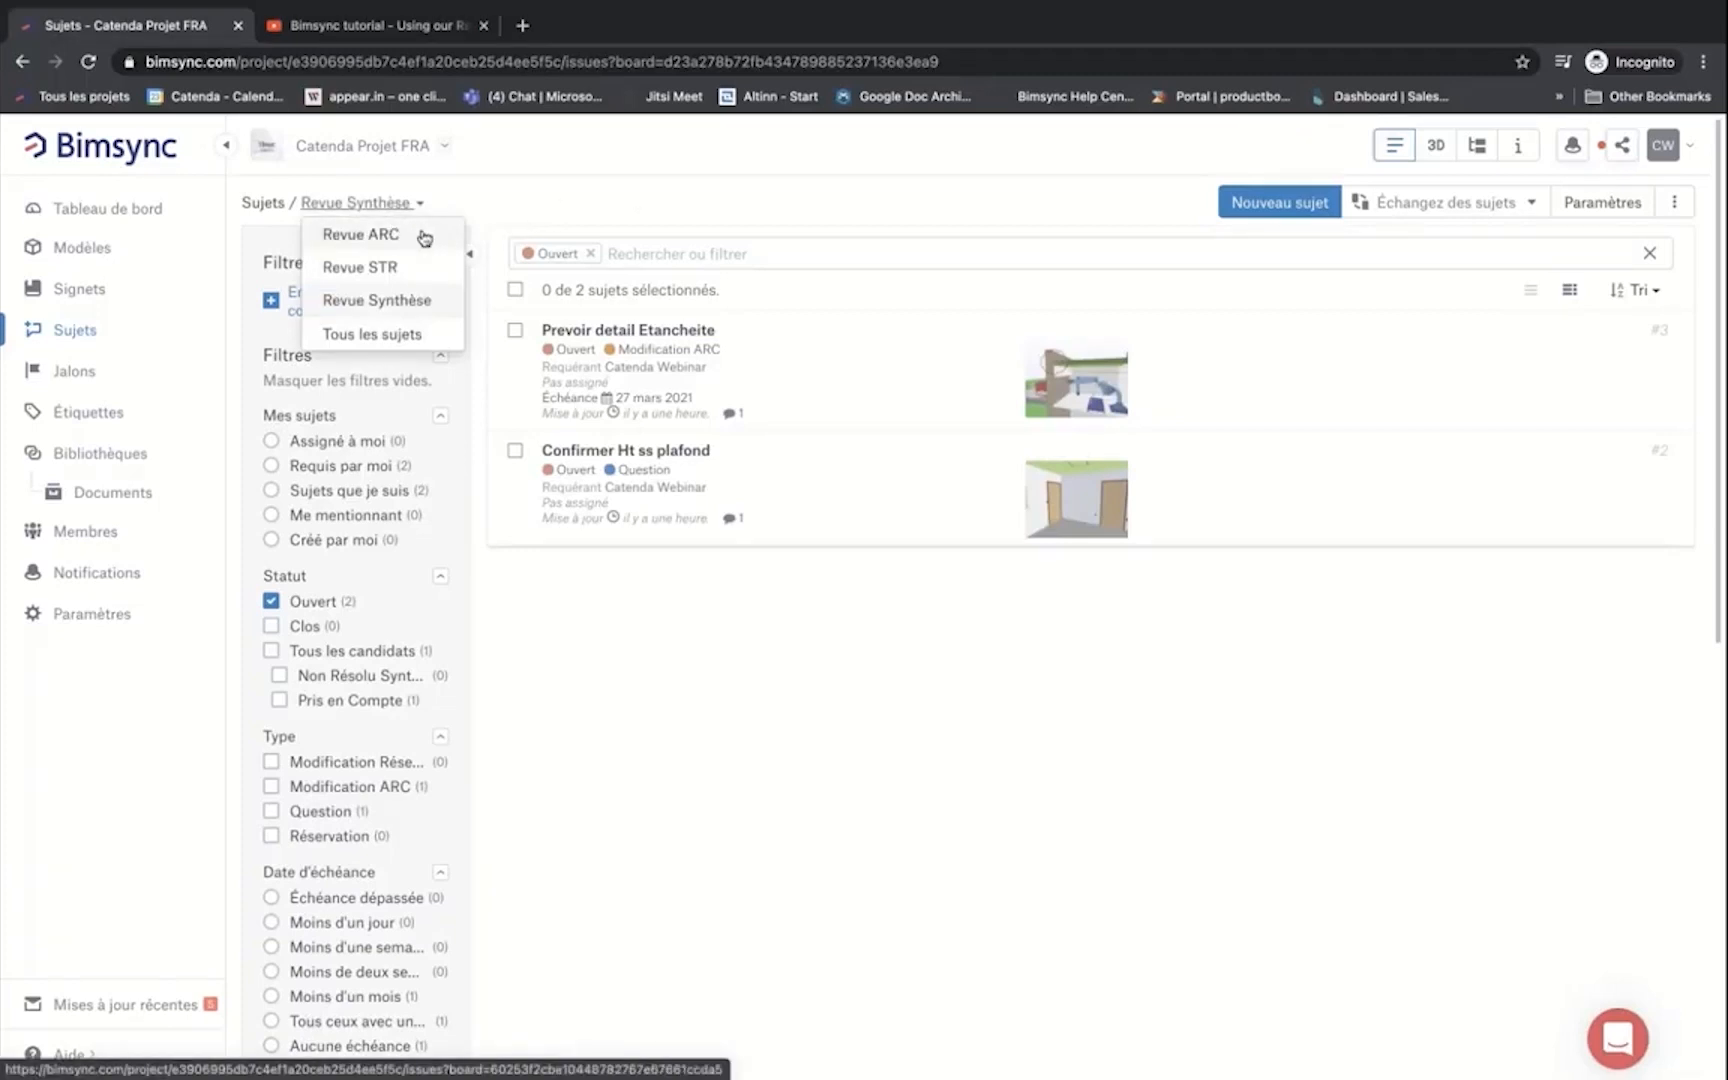
pyautogui.click(425, 238)
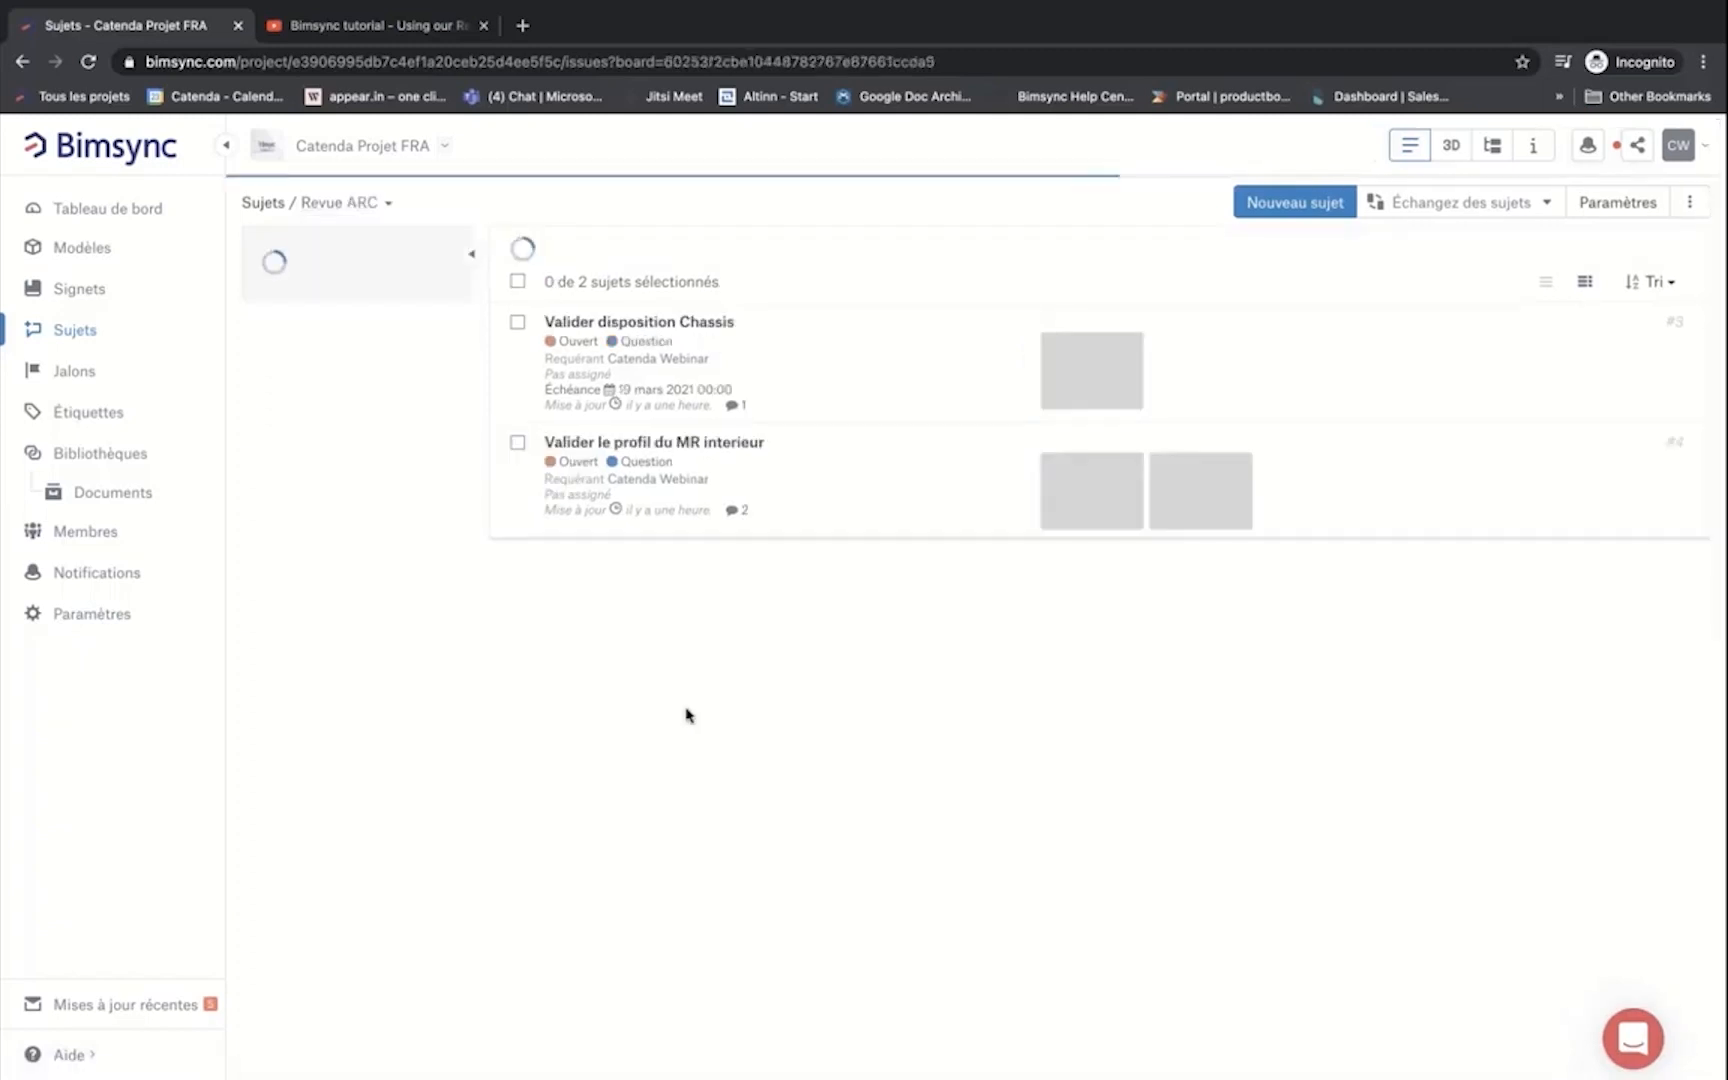
pyautogui.click(388, 206)
pyautogui.click(405, 299)
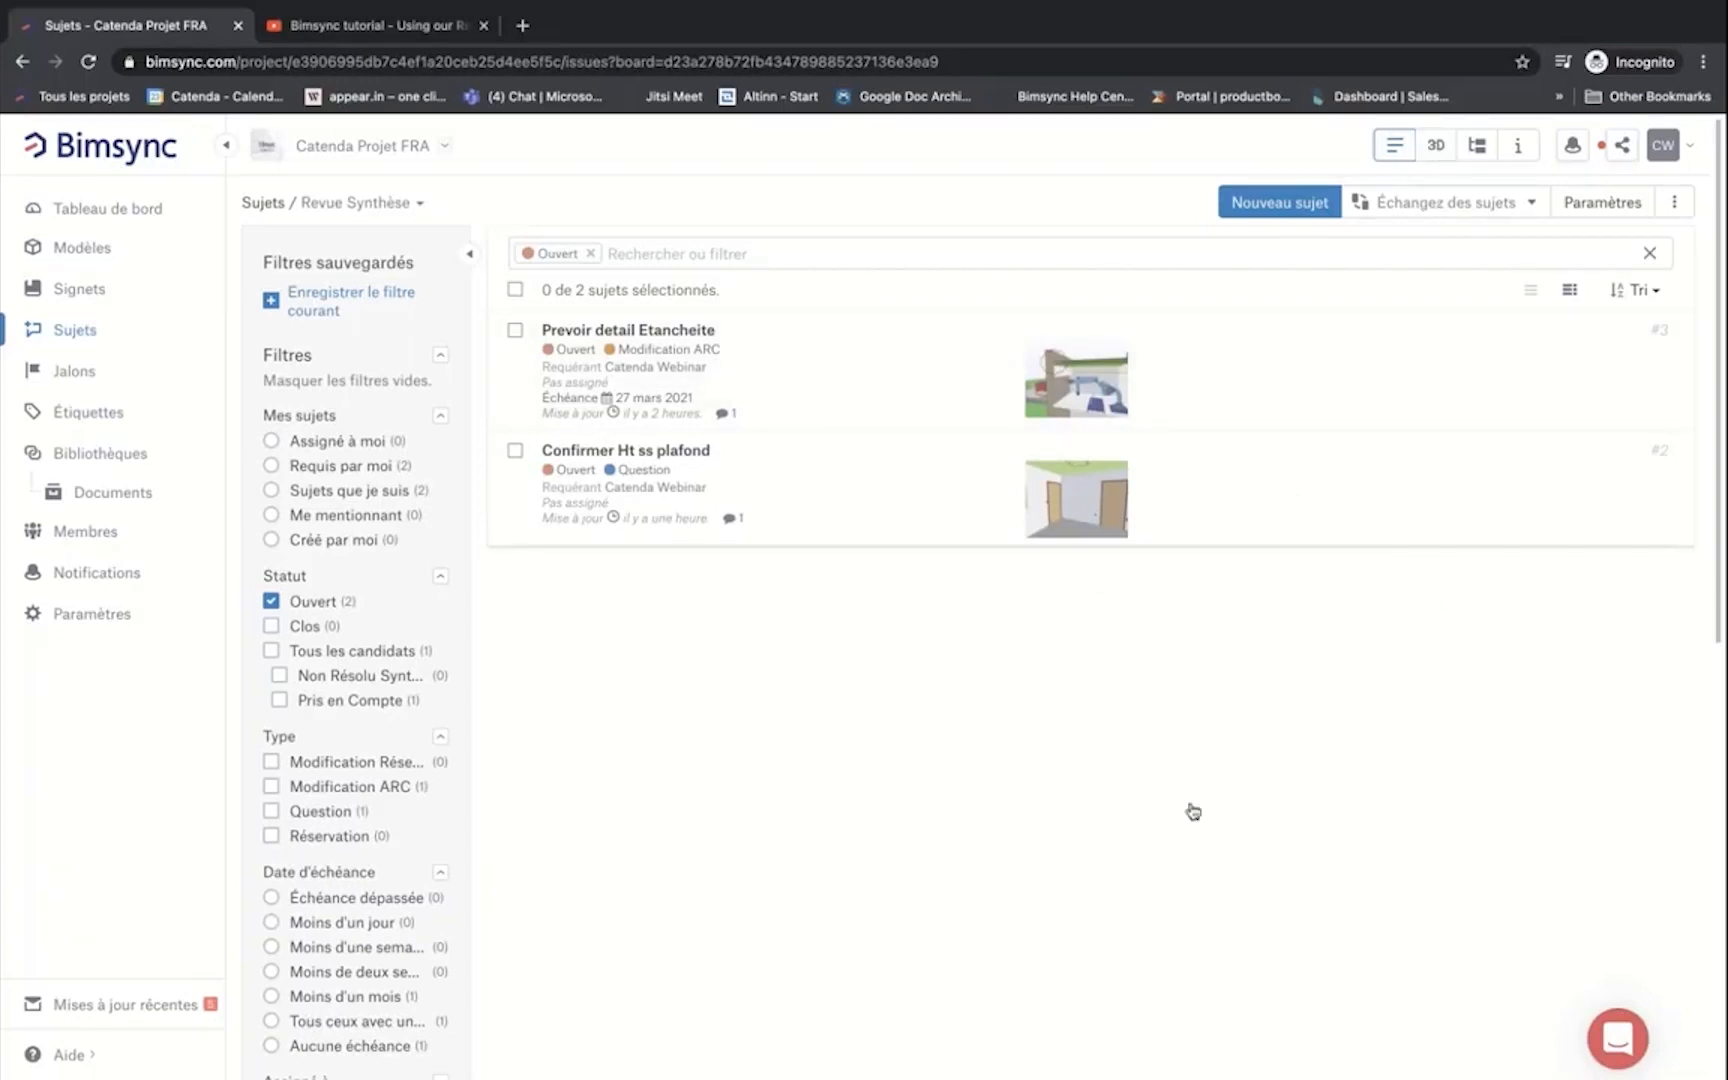
# Step: Show the 3D model beside the Revue Synthèse topics and remove all section planes
pyautogui.hotkey('shift', '2')
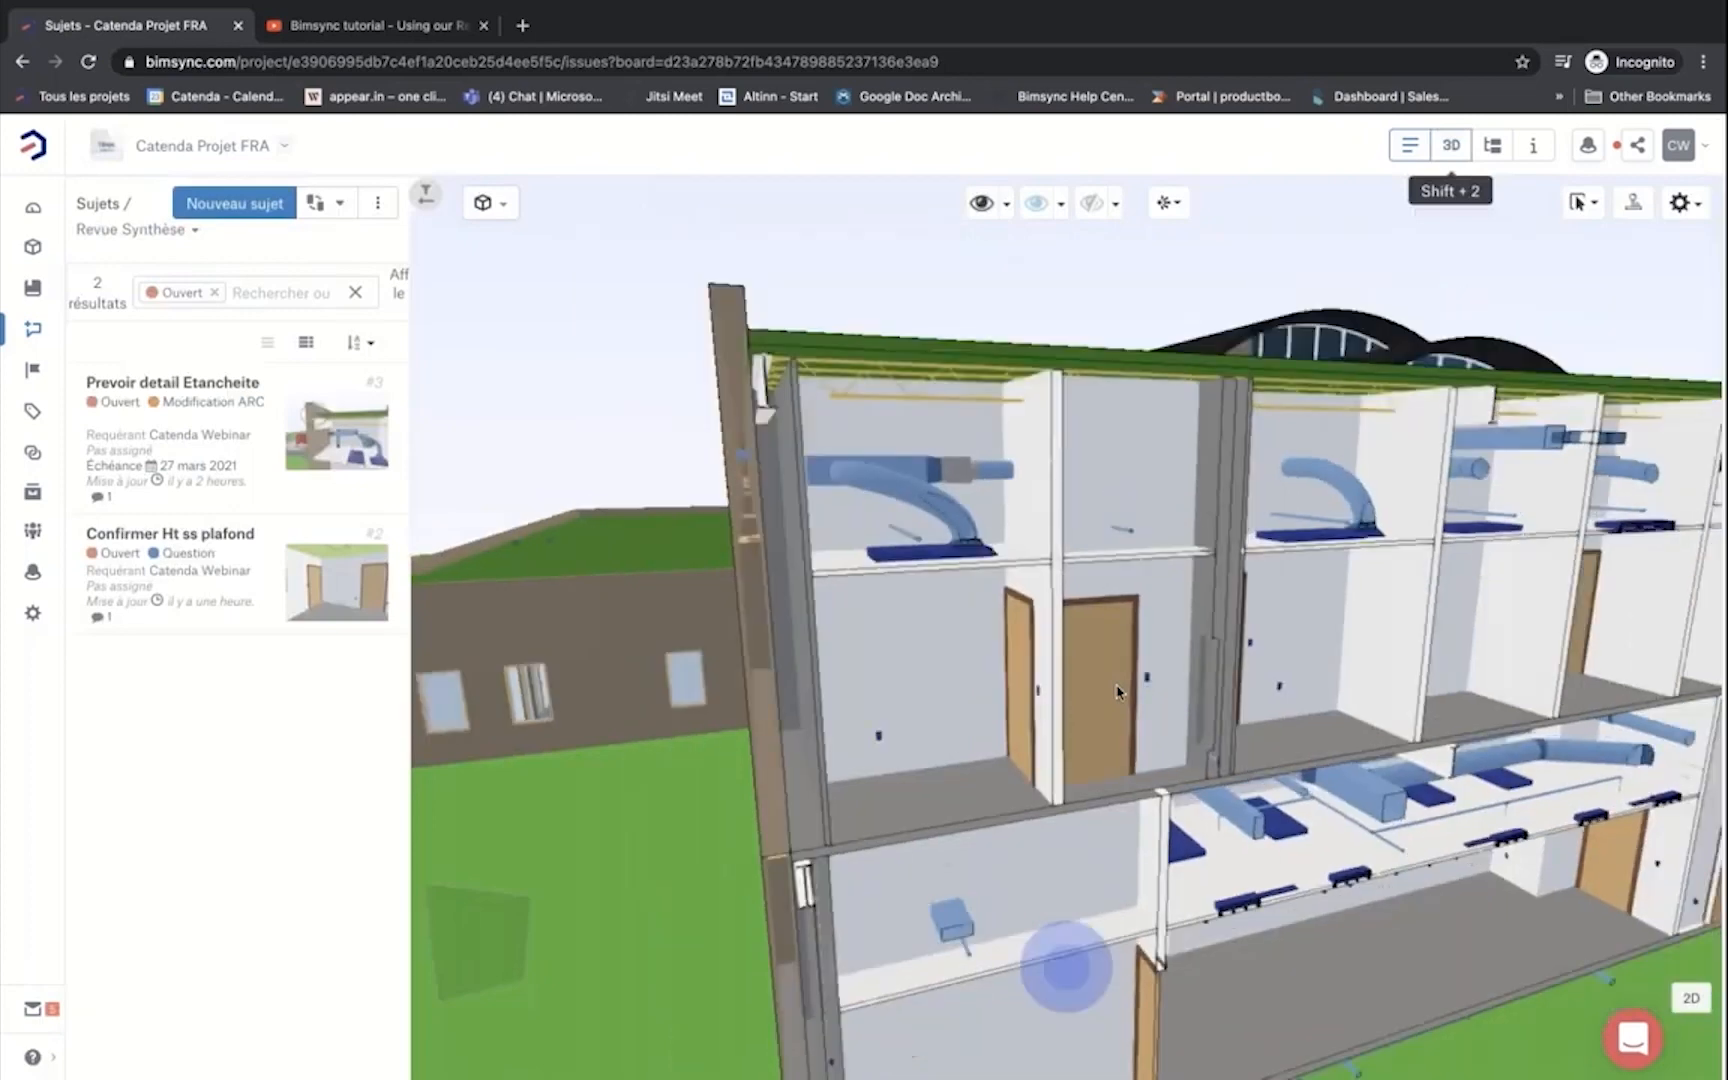
pyautogui.rightClick(930, 401)
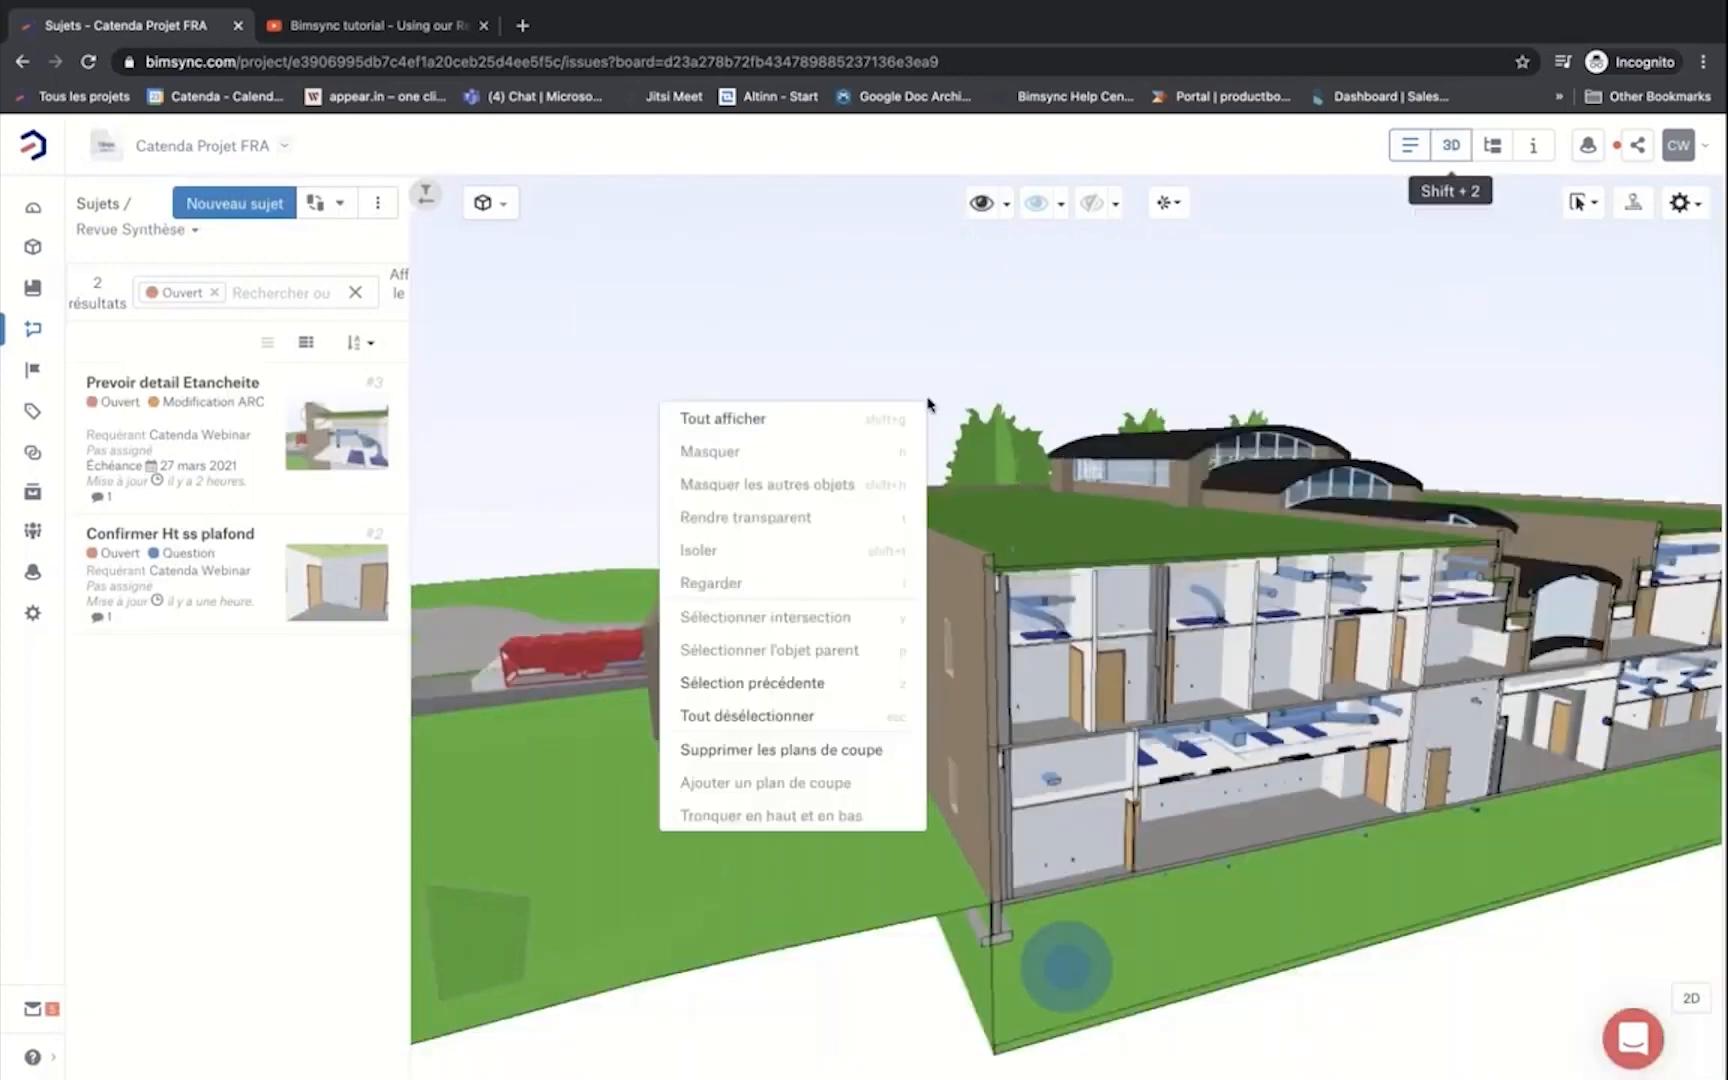
pyautogui.click(810, 752)
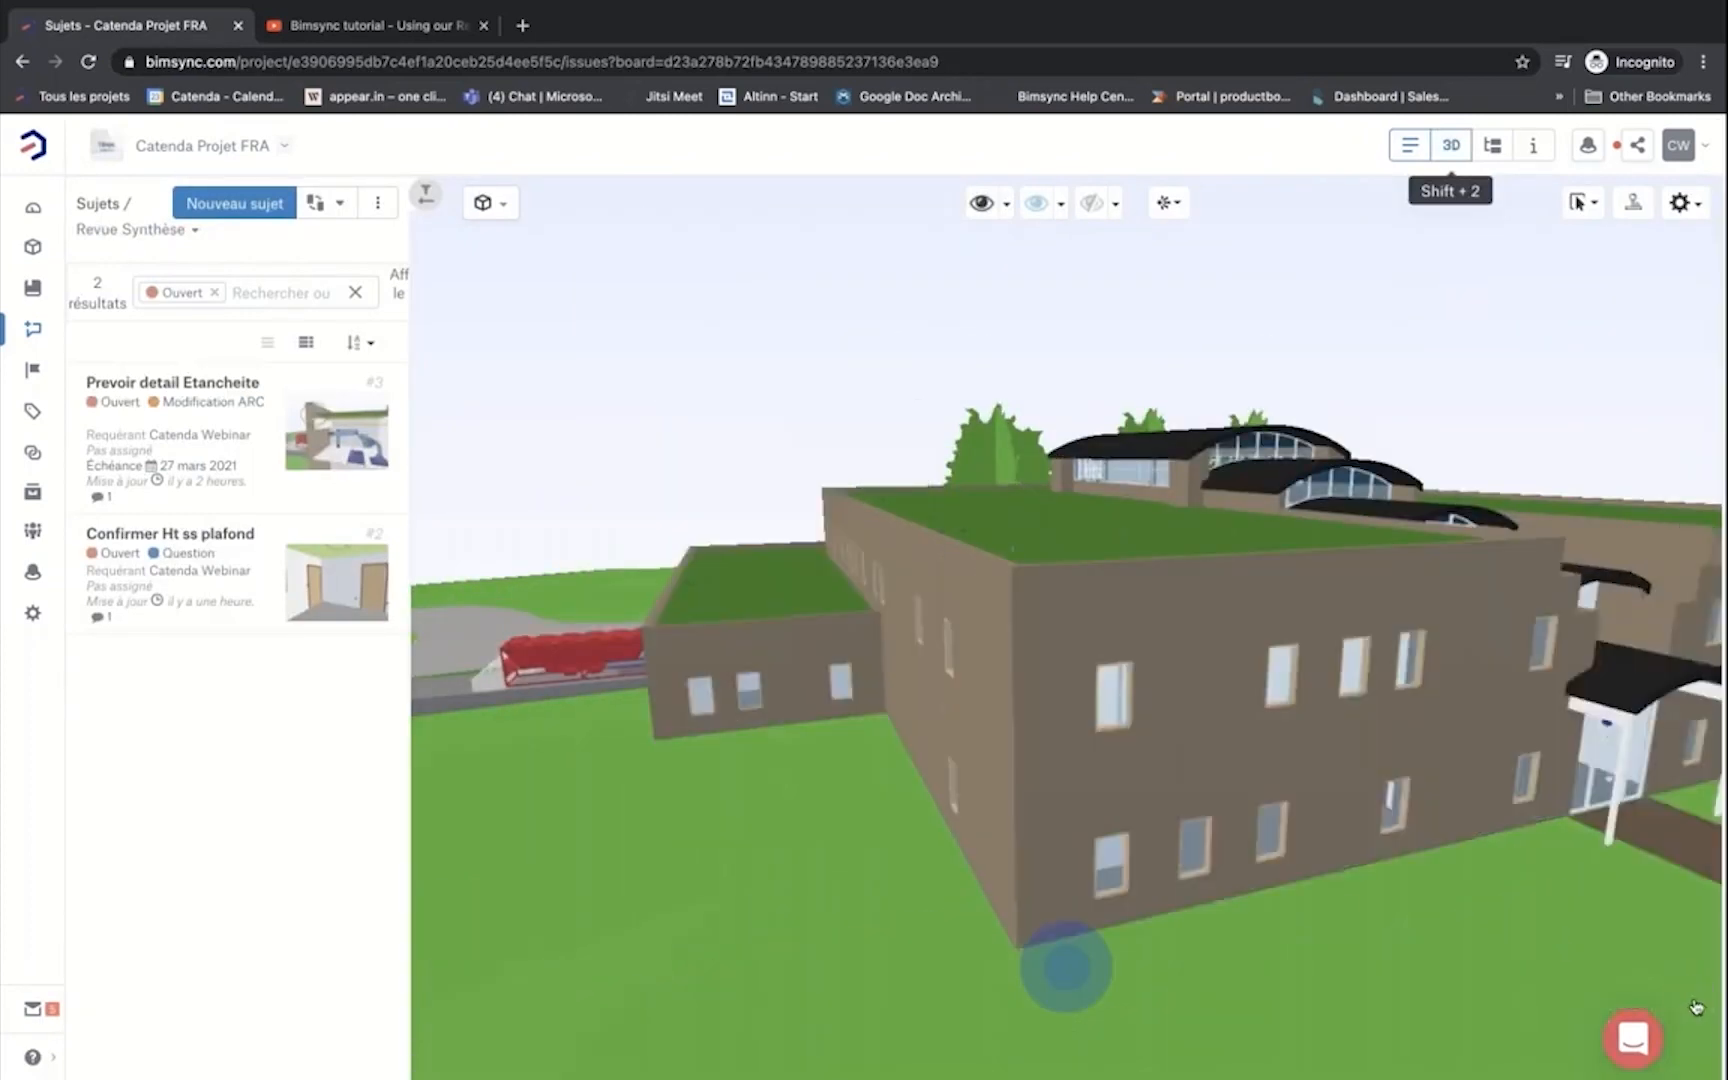
# Step: Use the enlarged 2D plan of storey 00 to place the 3D viewpoint in room 1A16, and close the plan
pyautogui.click(1697, 1007)
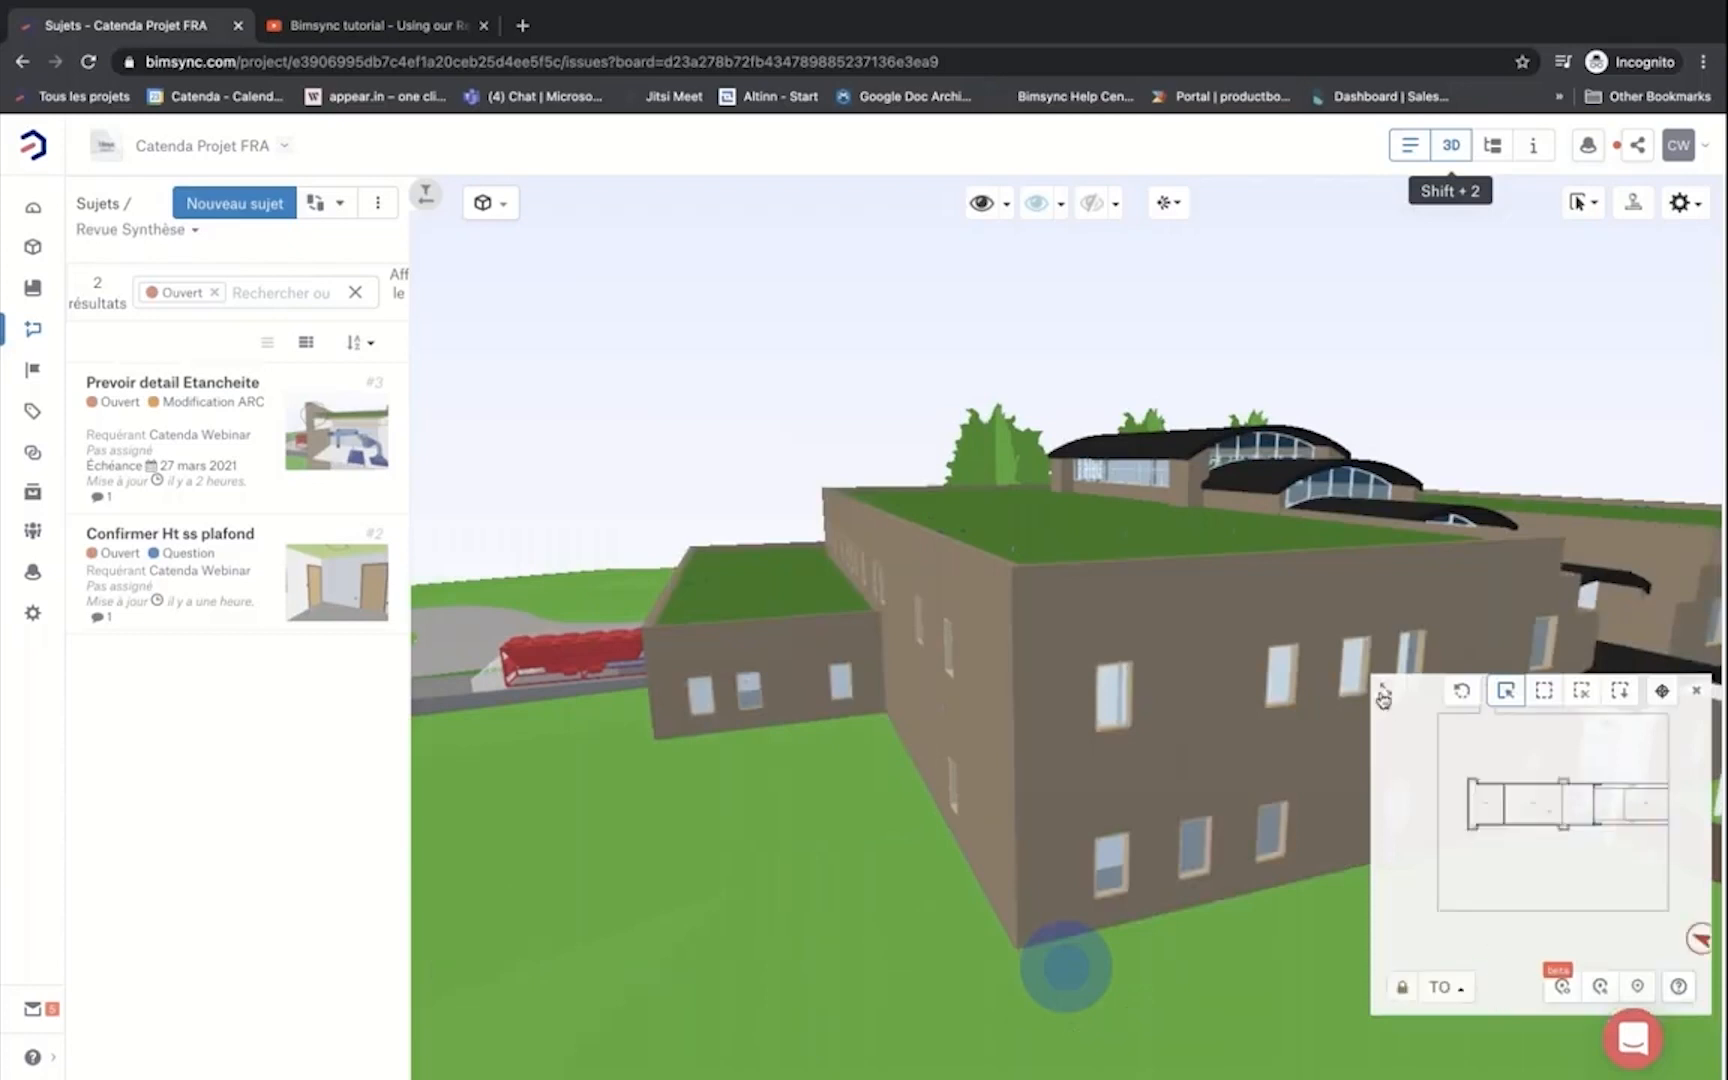
pyautogui.click(1383, 698)
pyautogui.click(495, 987)
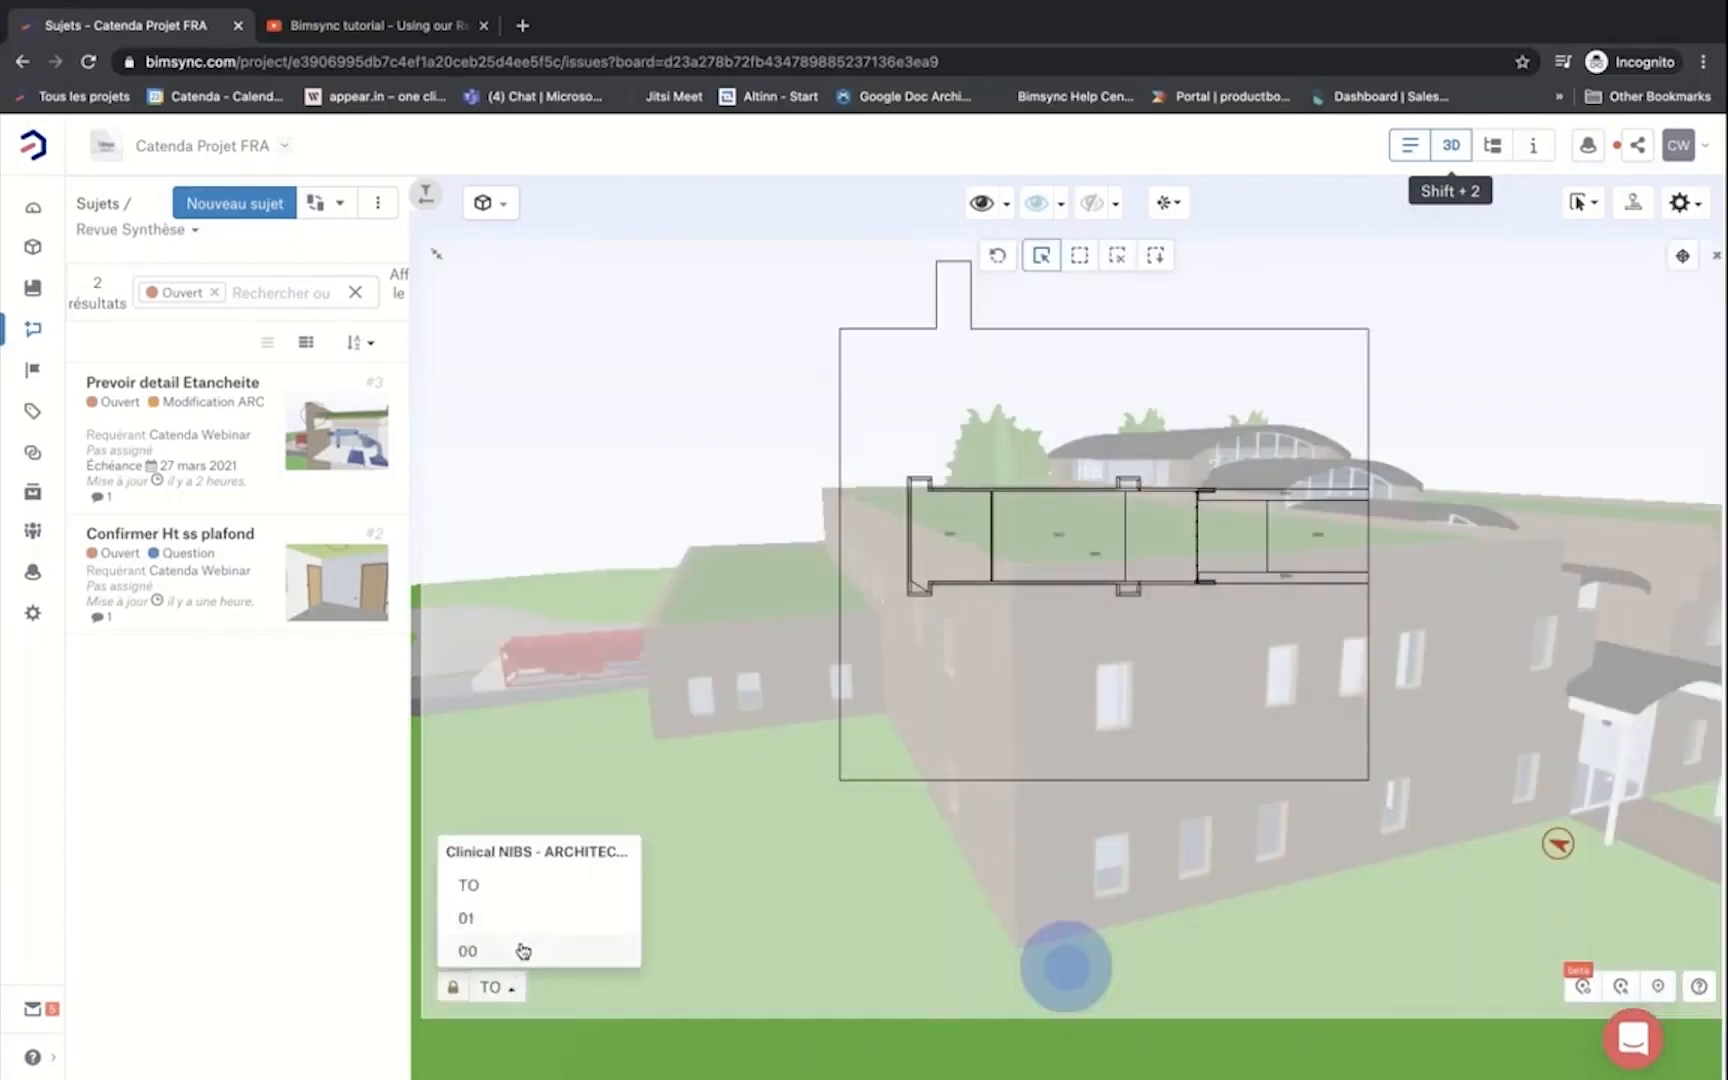
pyautogui.click(522, 950)
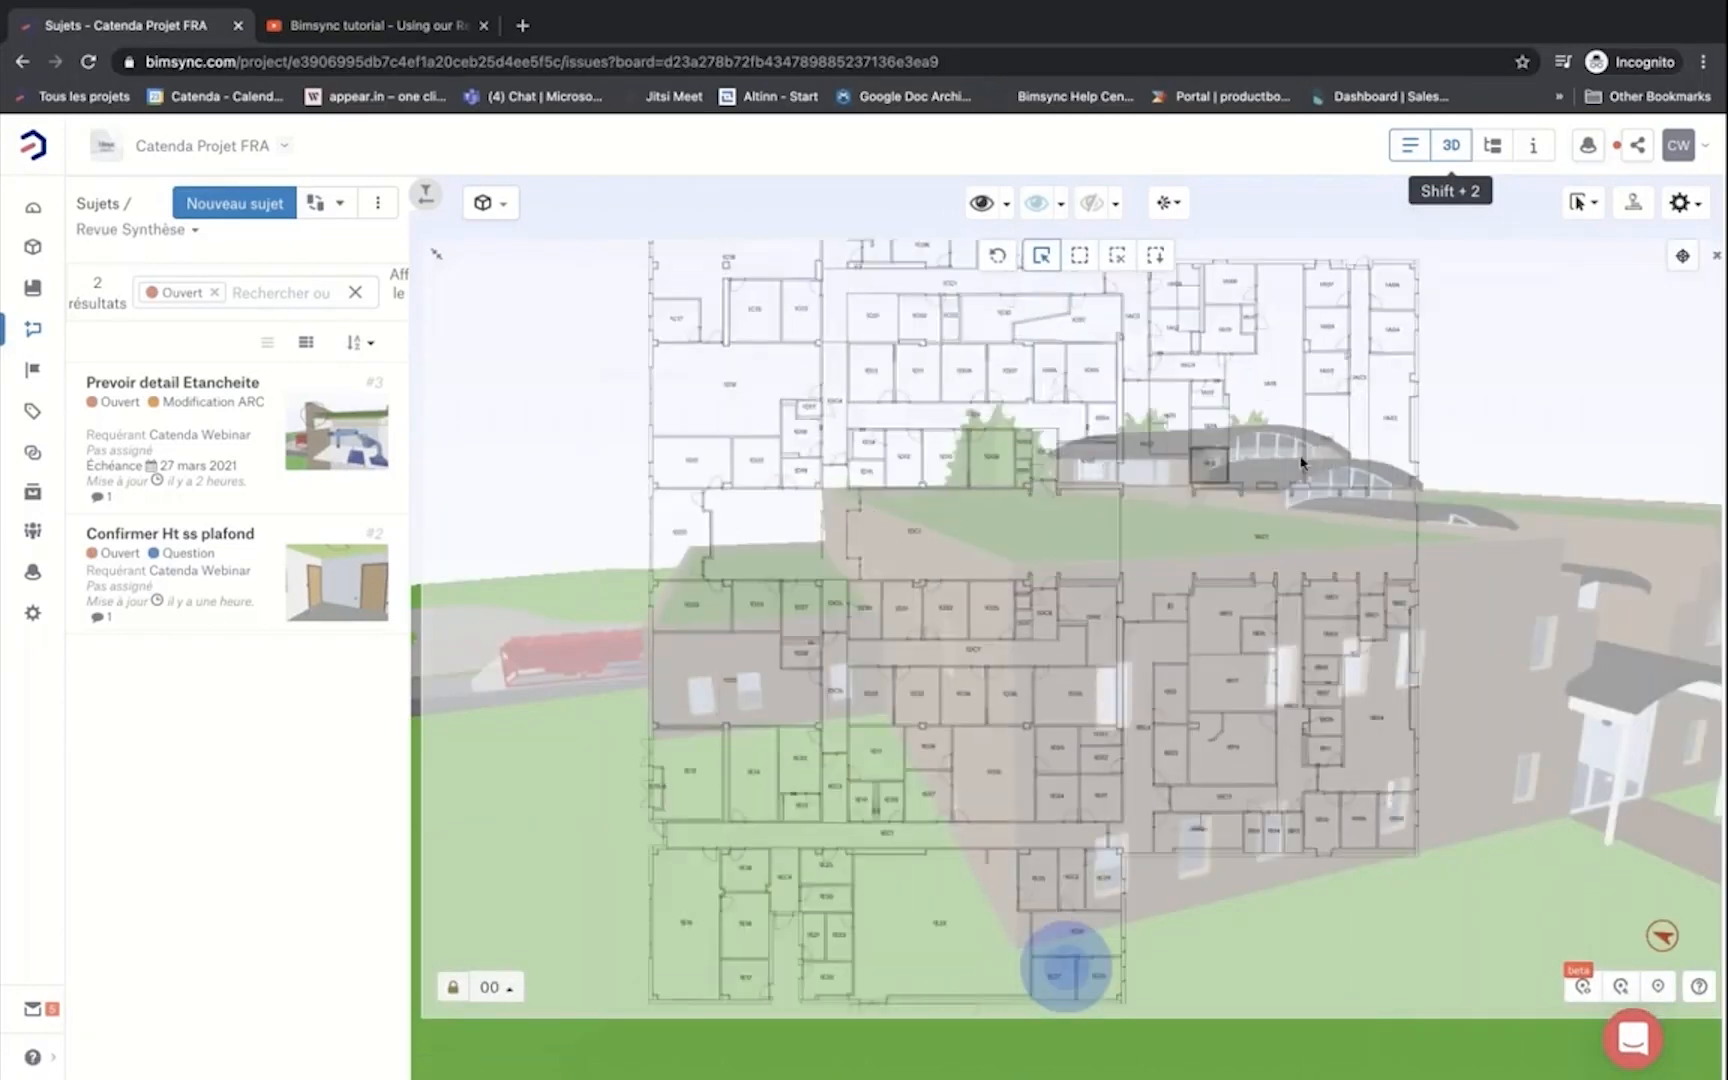
pyautogui.scroll(3, 1305, 470)
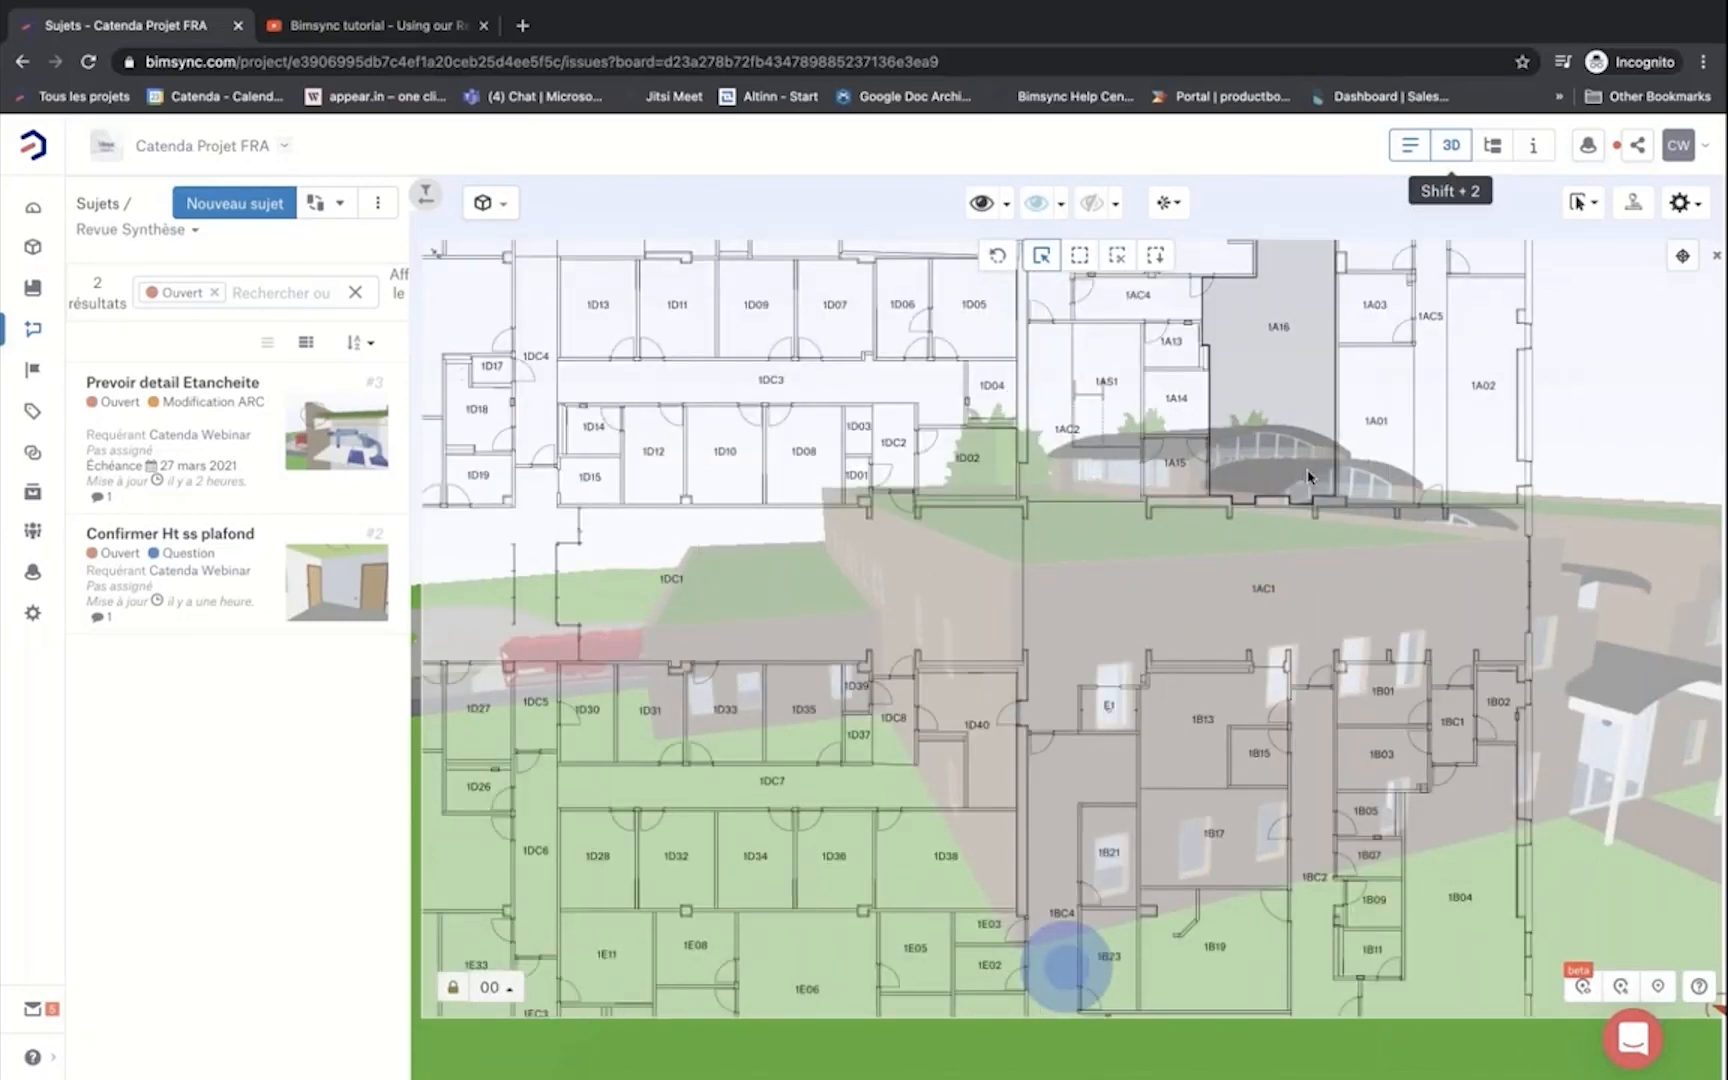
pyautogui.click(1306, 476)
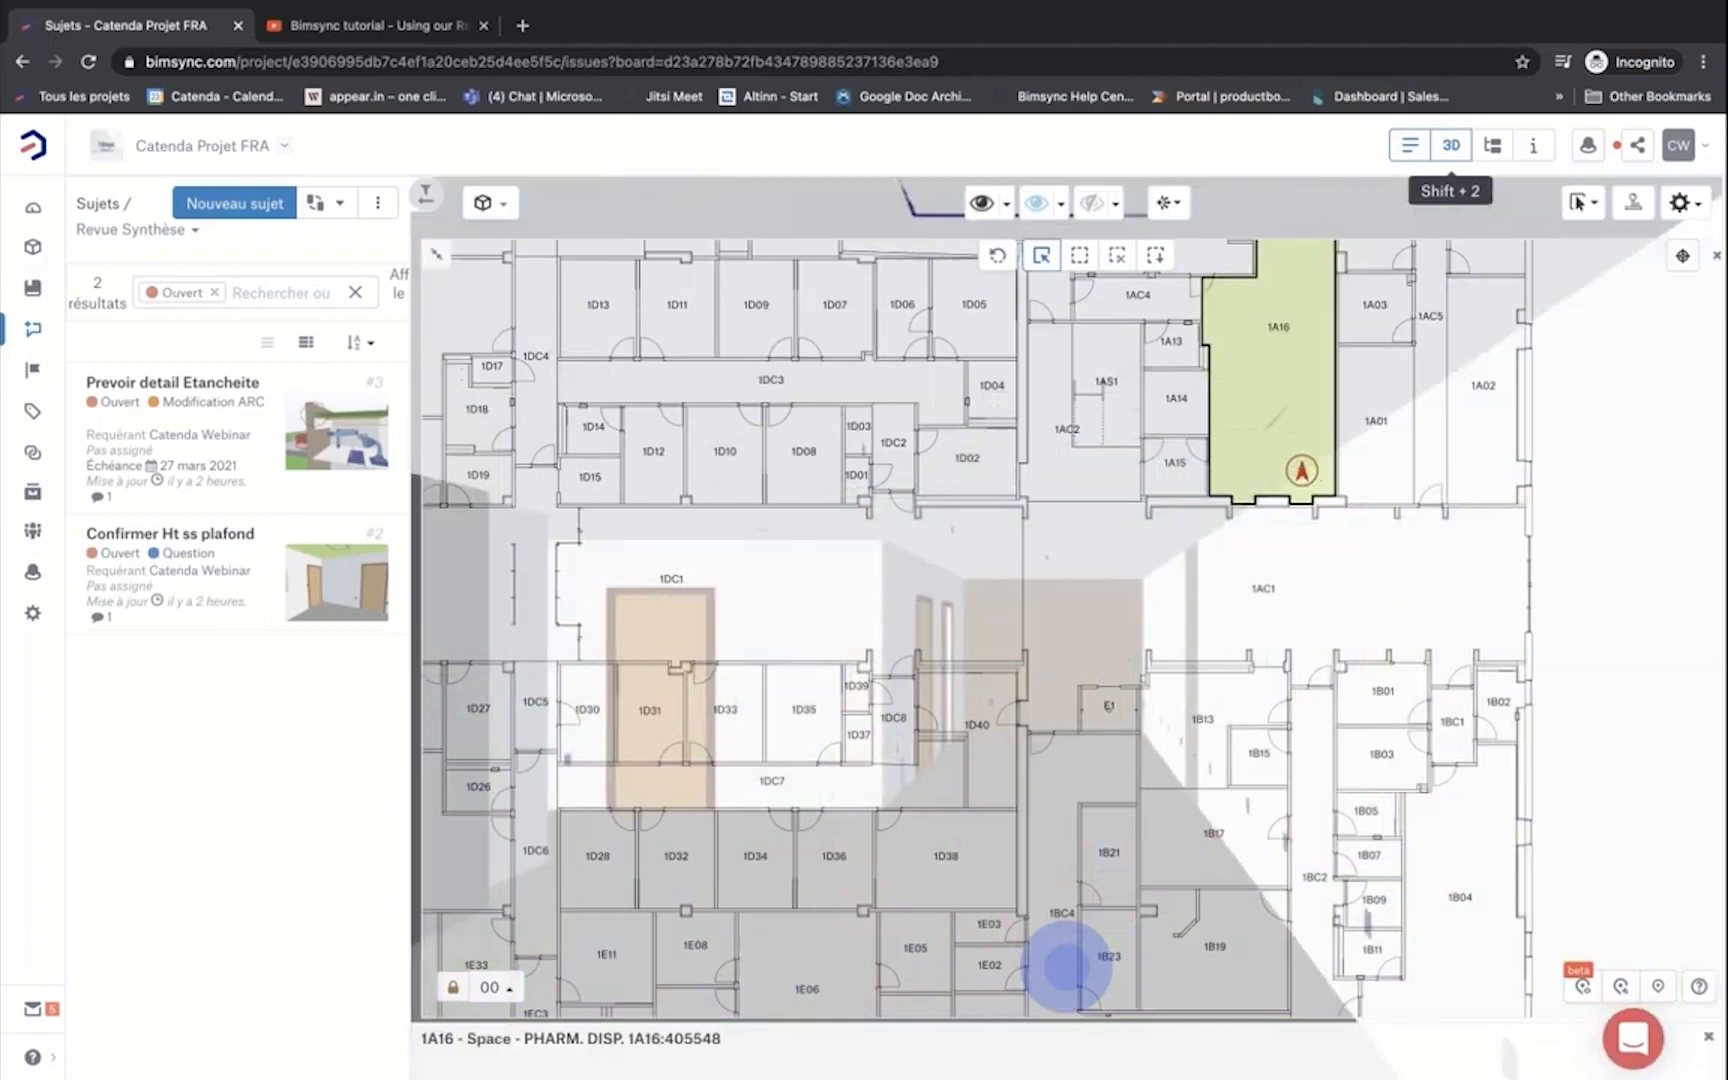
pyautogui.click(1716, 256)
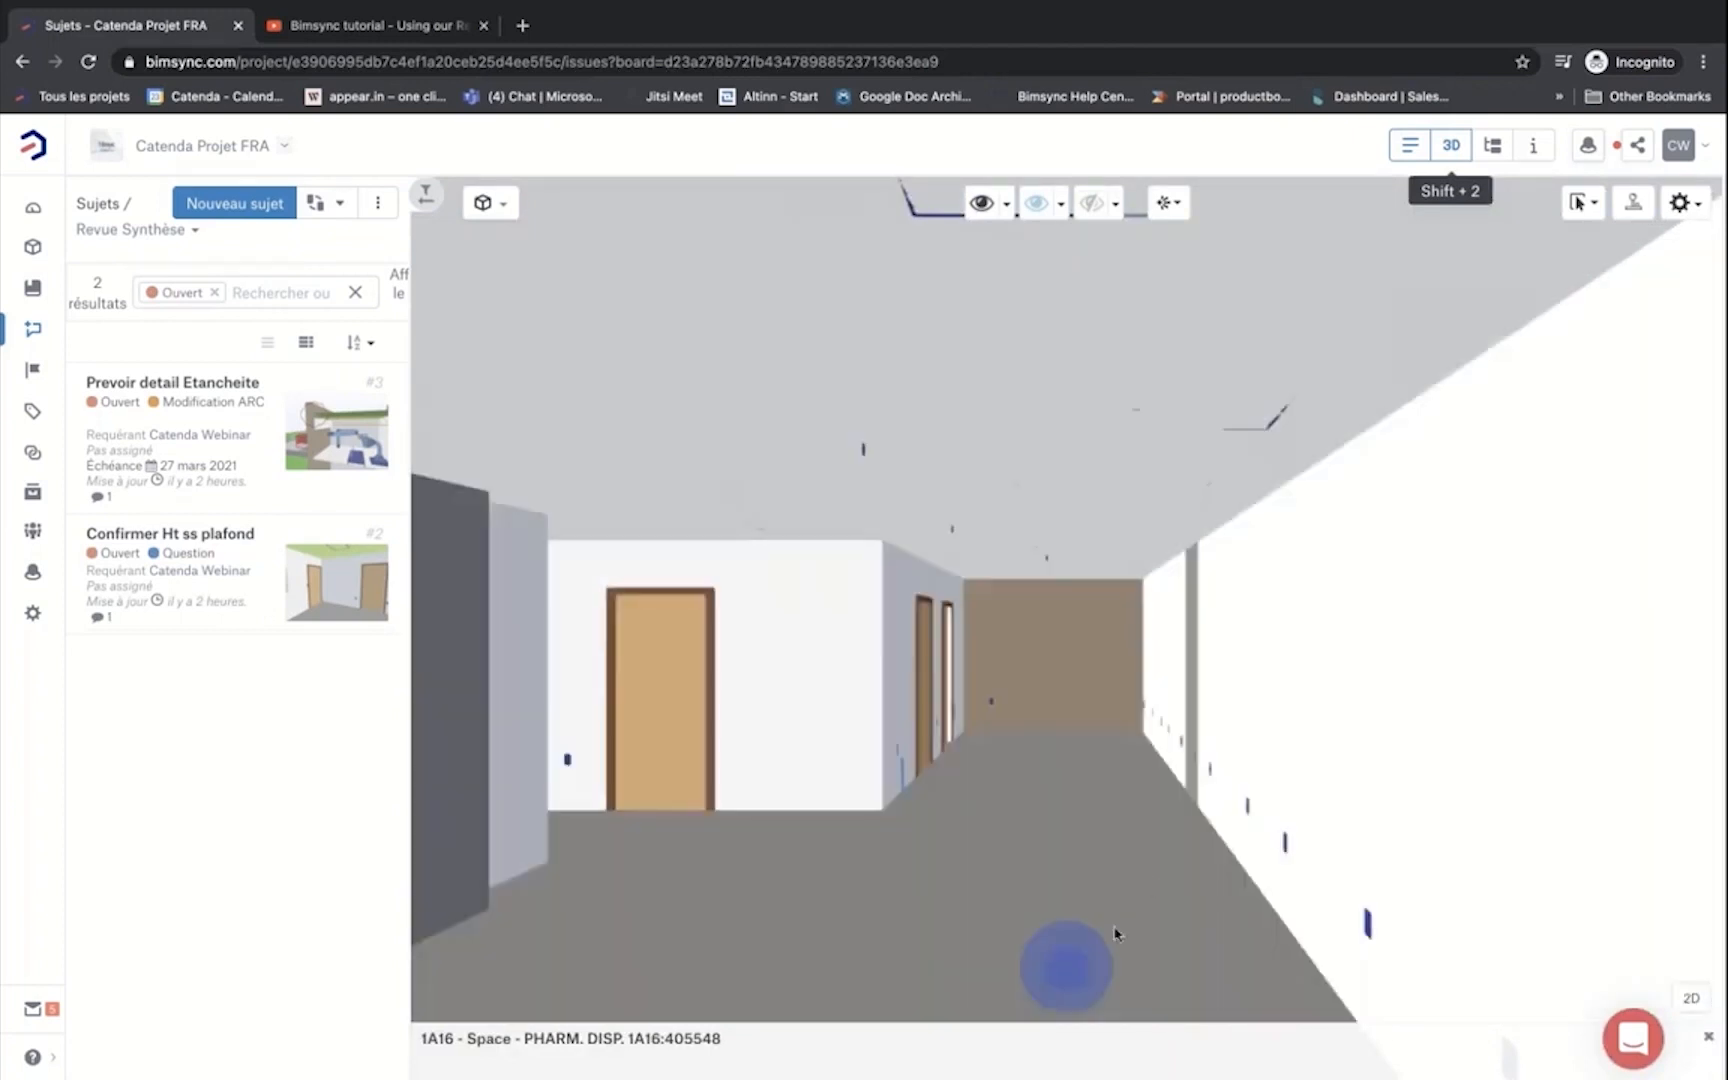
# Step: Select the interior partition wall containing the single door and start a new topic with a 3D capture of that view
pyautogui.moveTo(1116, 934); pyautogui.dragTo(1038, 935)
pyautogui.moveTo(1182, 868); pyautogui.dragTo(897, 763)
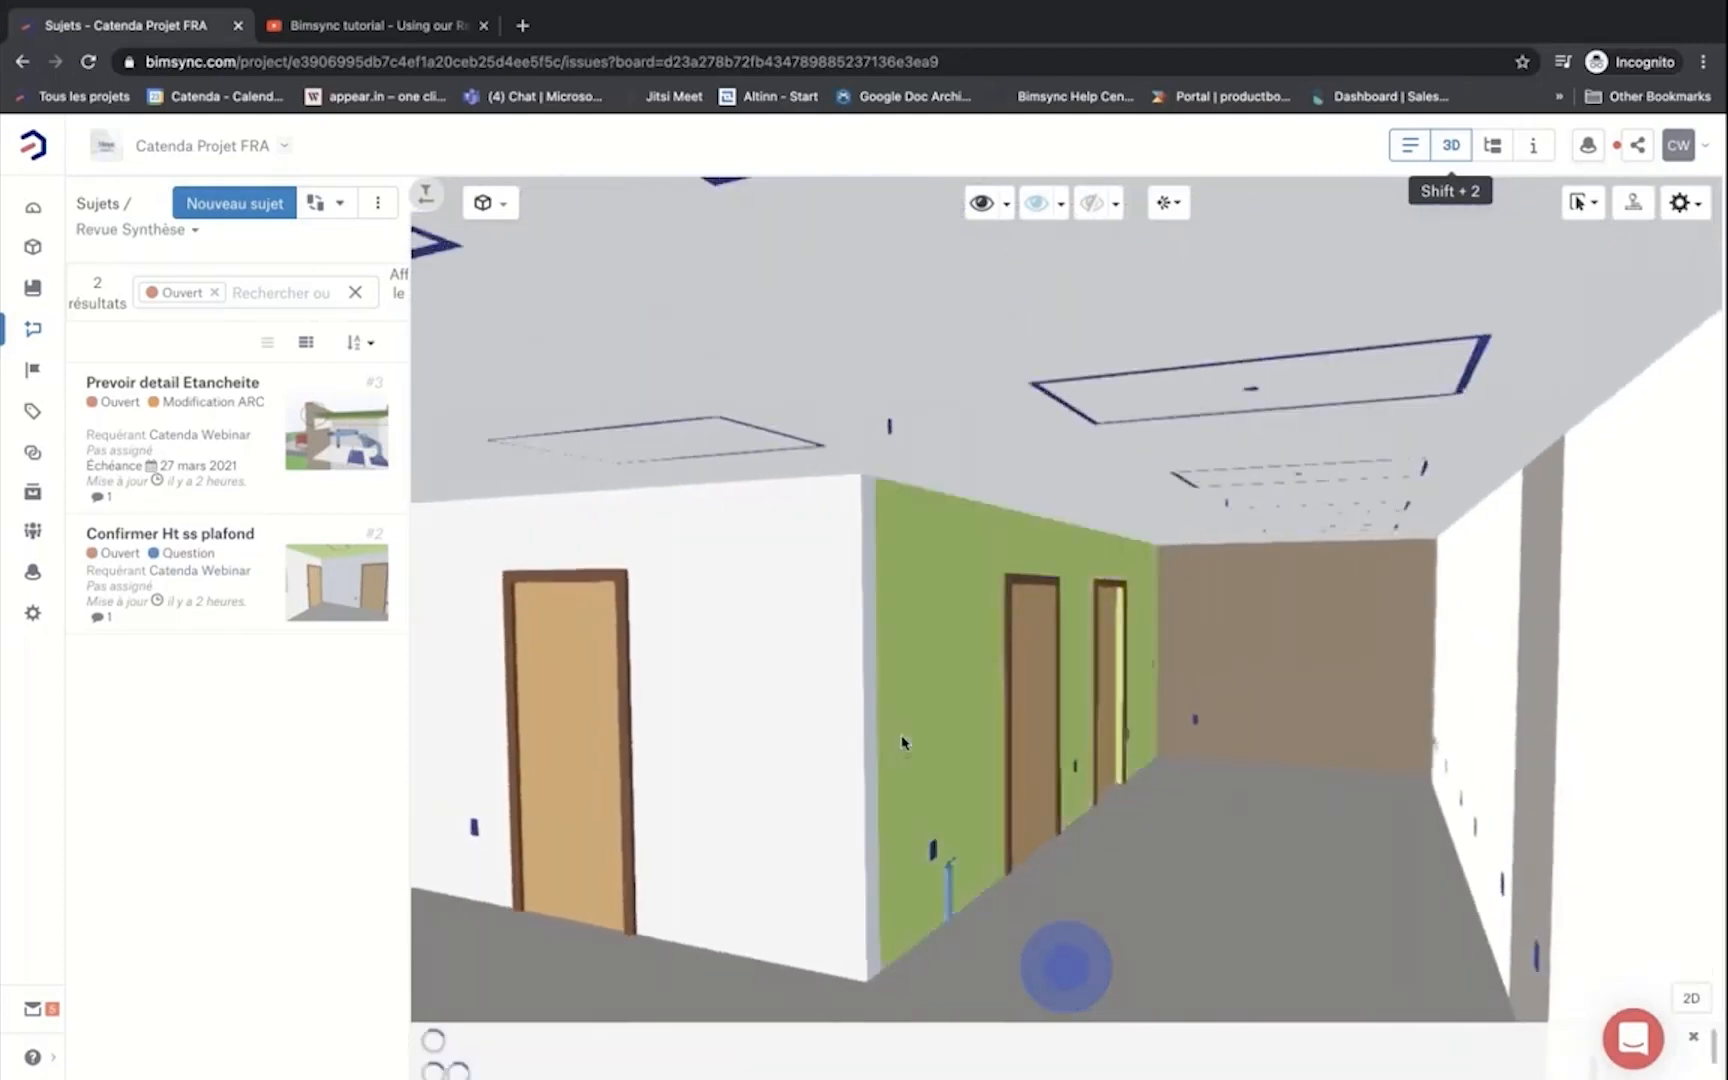
pyautogui.moveTo(886, 758); pyautogui.dragTo(1006, 705)
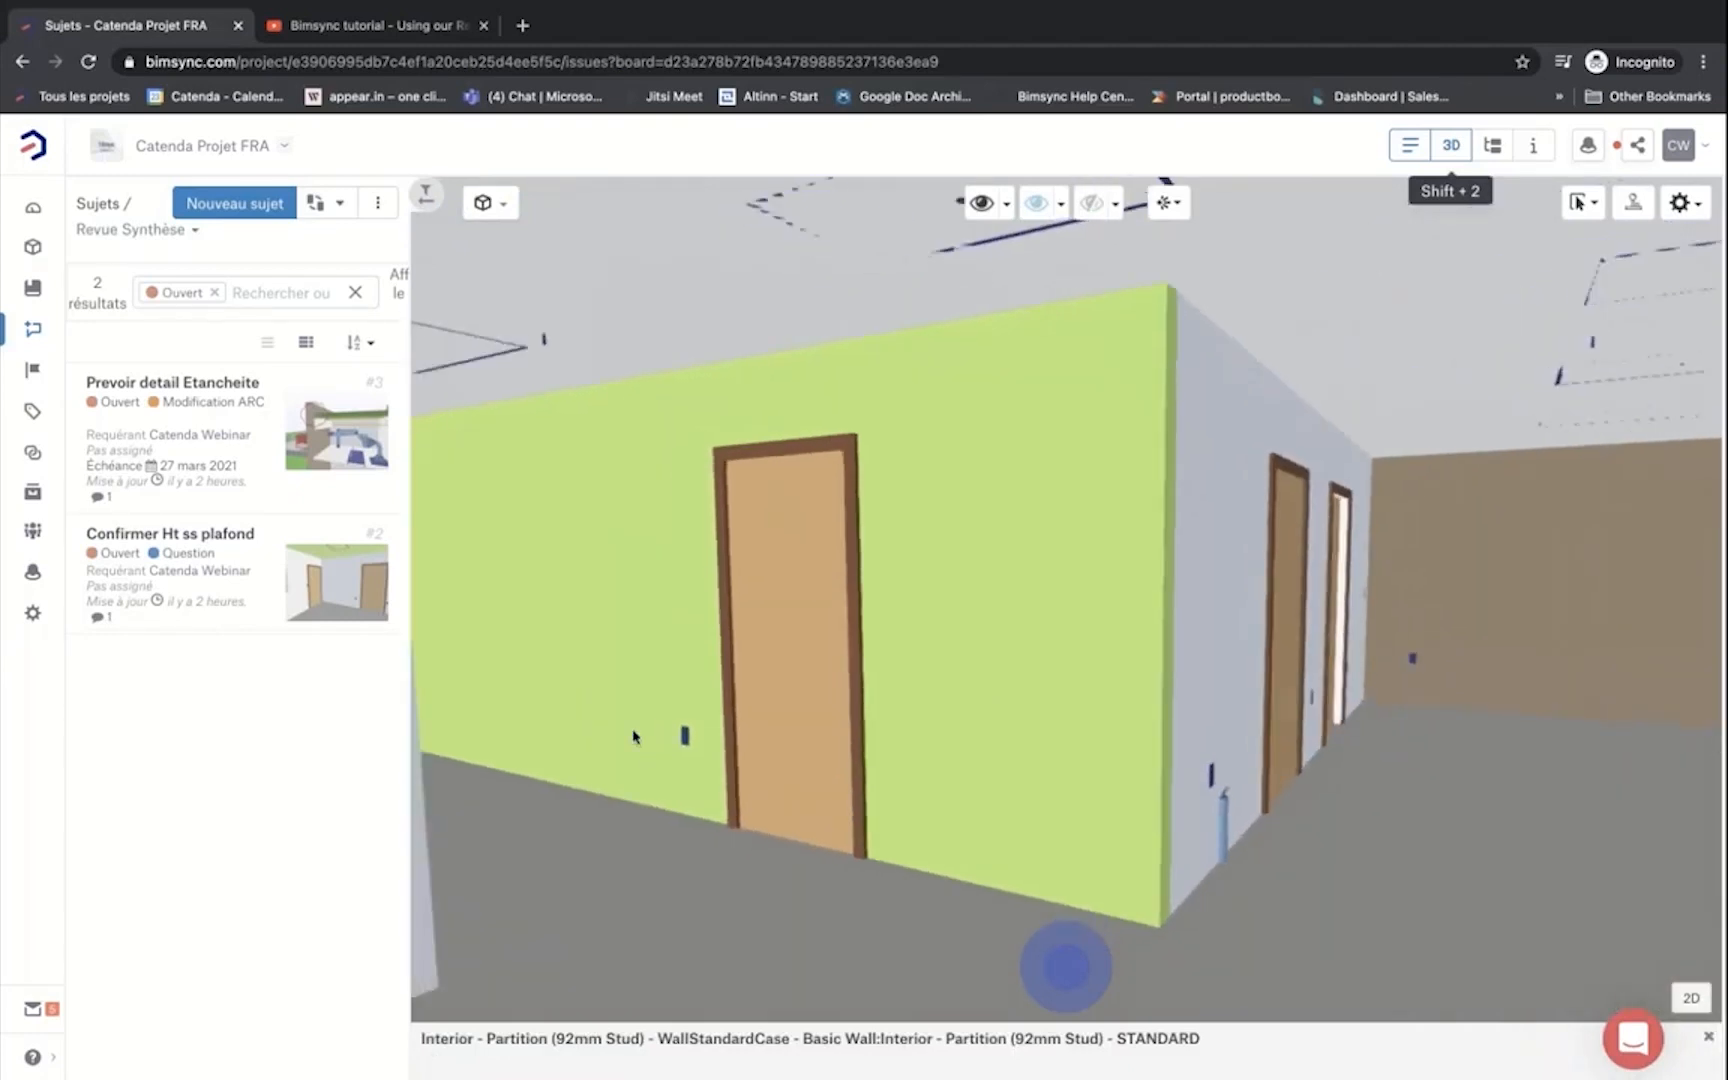
pyautogui.click(245, 213)
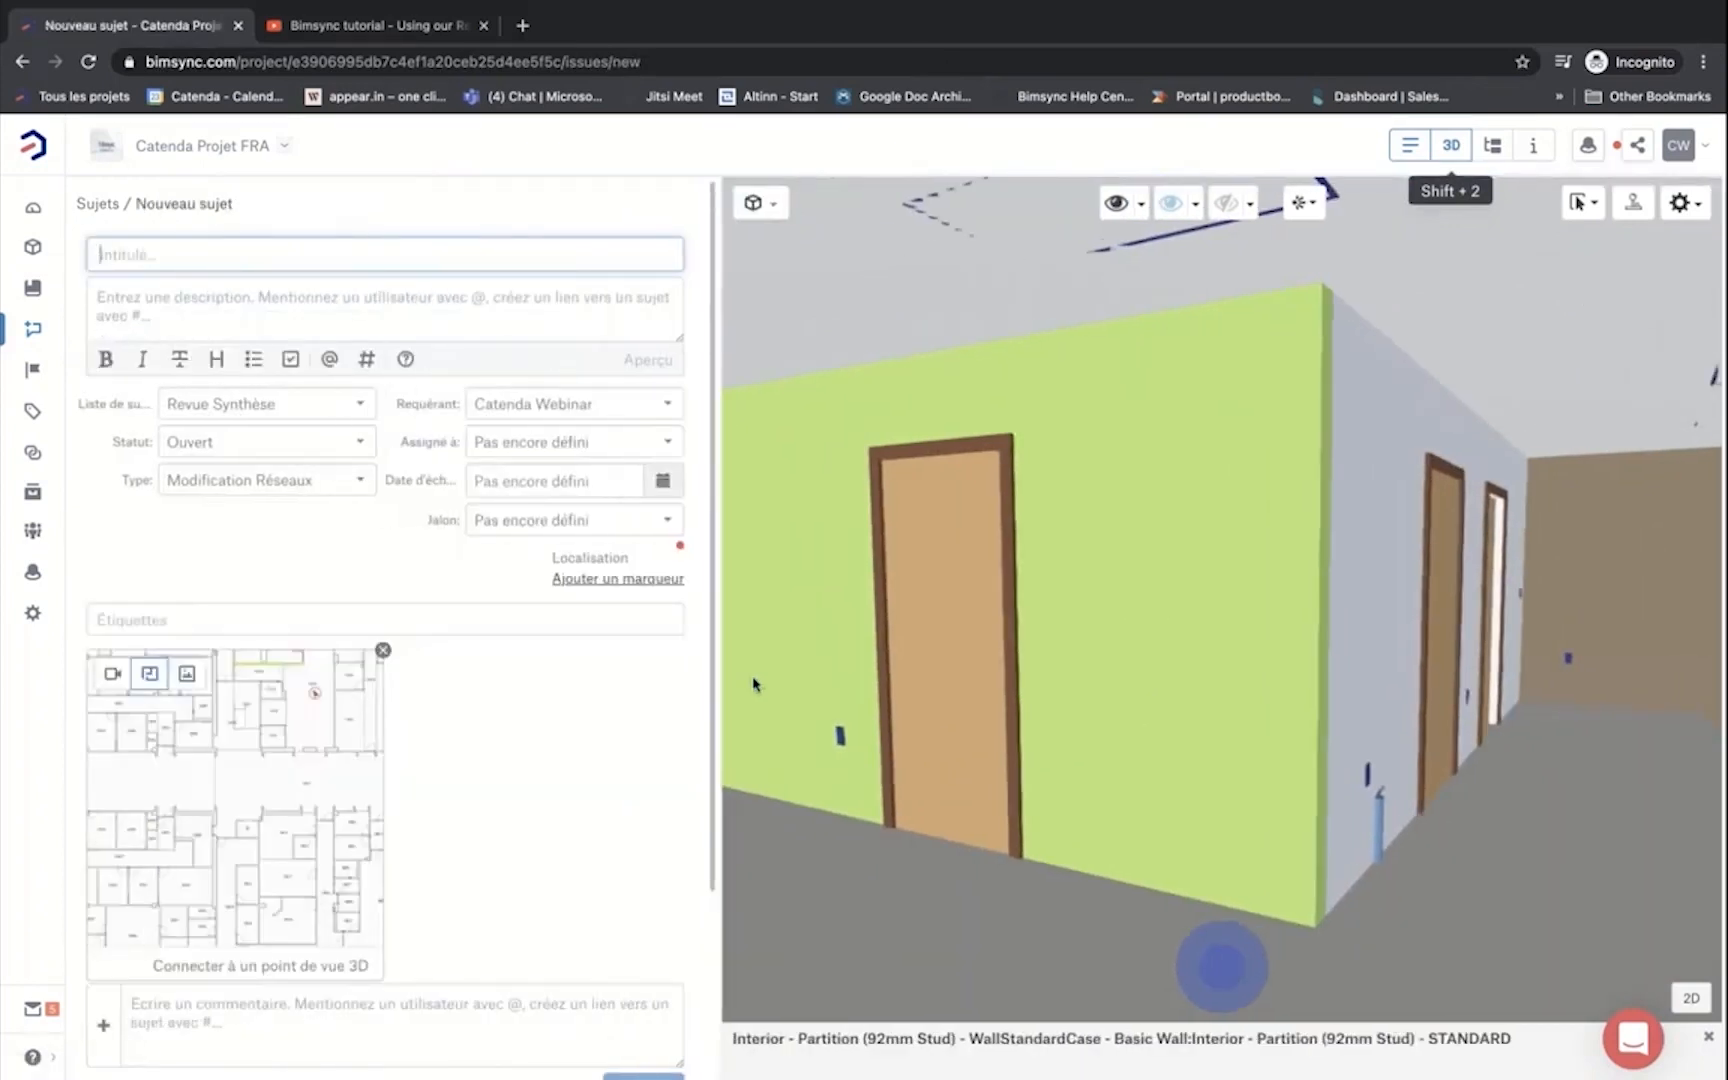
pyautogui.click(110, 676)
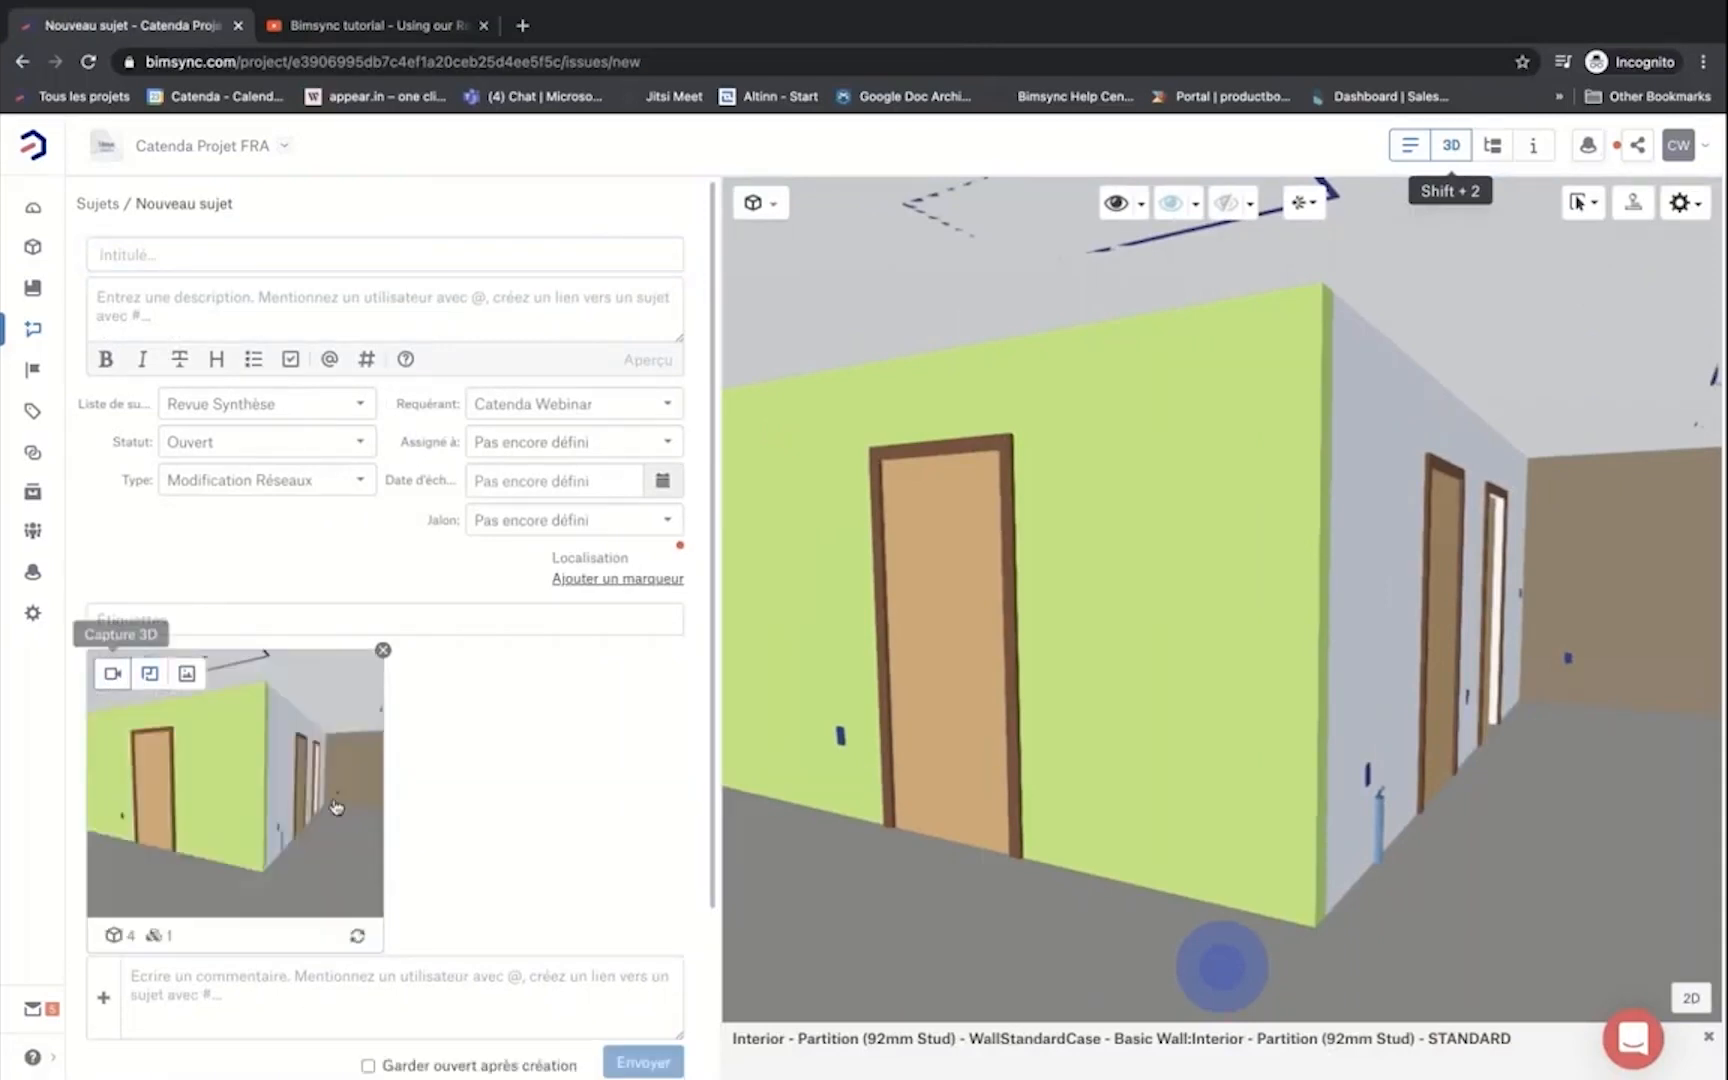
# Step: Title the new topic "Preciser la finition du mur" and set its type to Question
pyautogui.click(490, 259)
pyautogui.write('Pre')
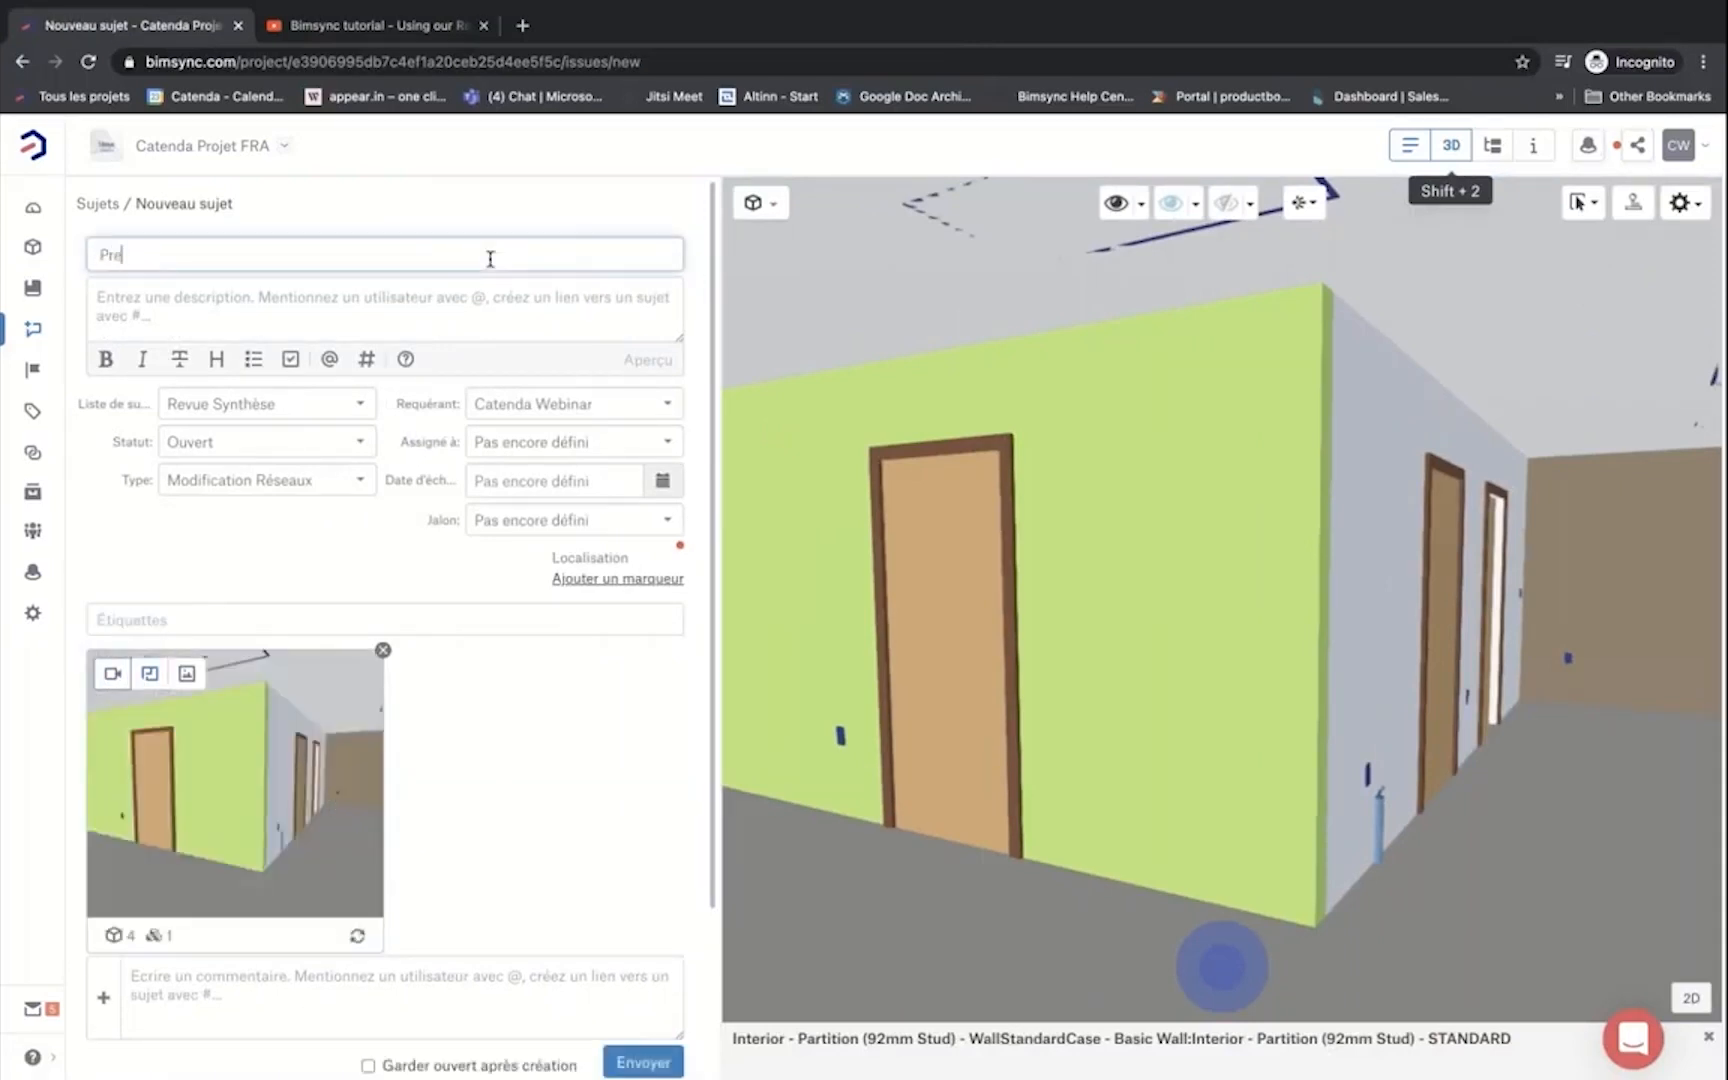
pyautogui.write('ciser la finition du mur')
pyautogui.click(359, 484)
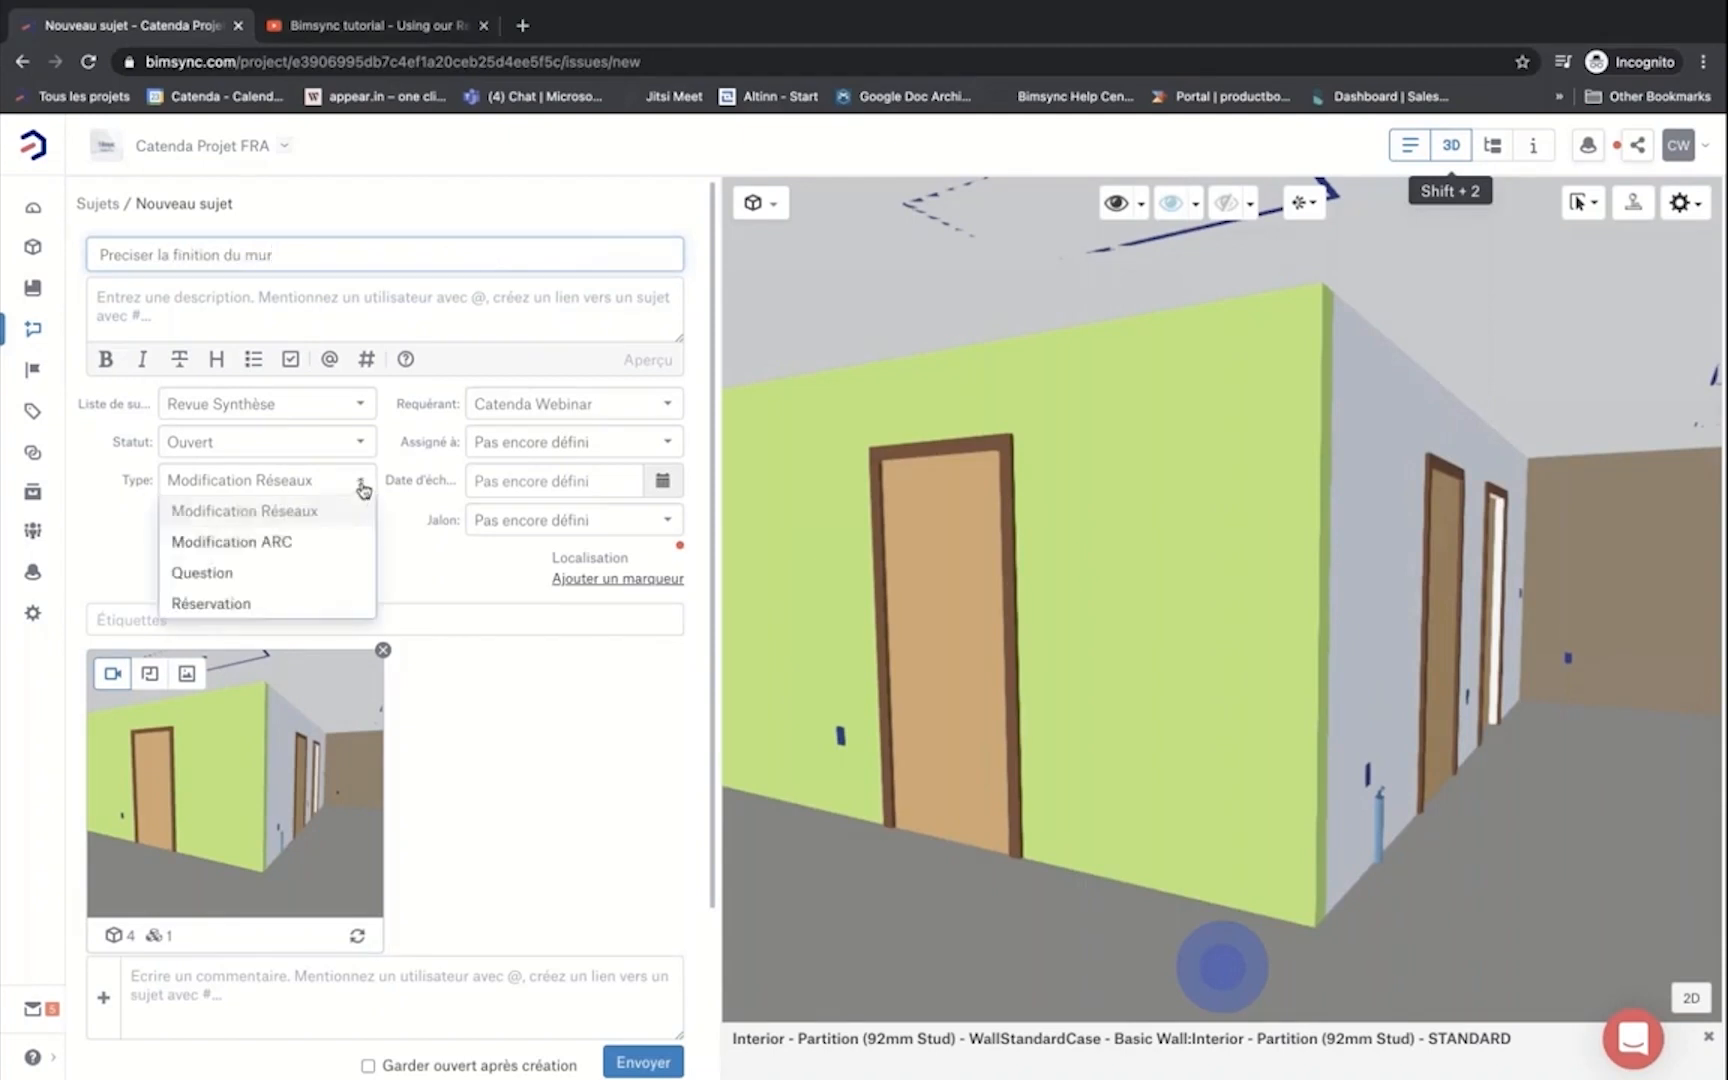
pyautogui.click(300, 578)
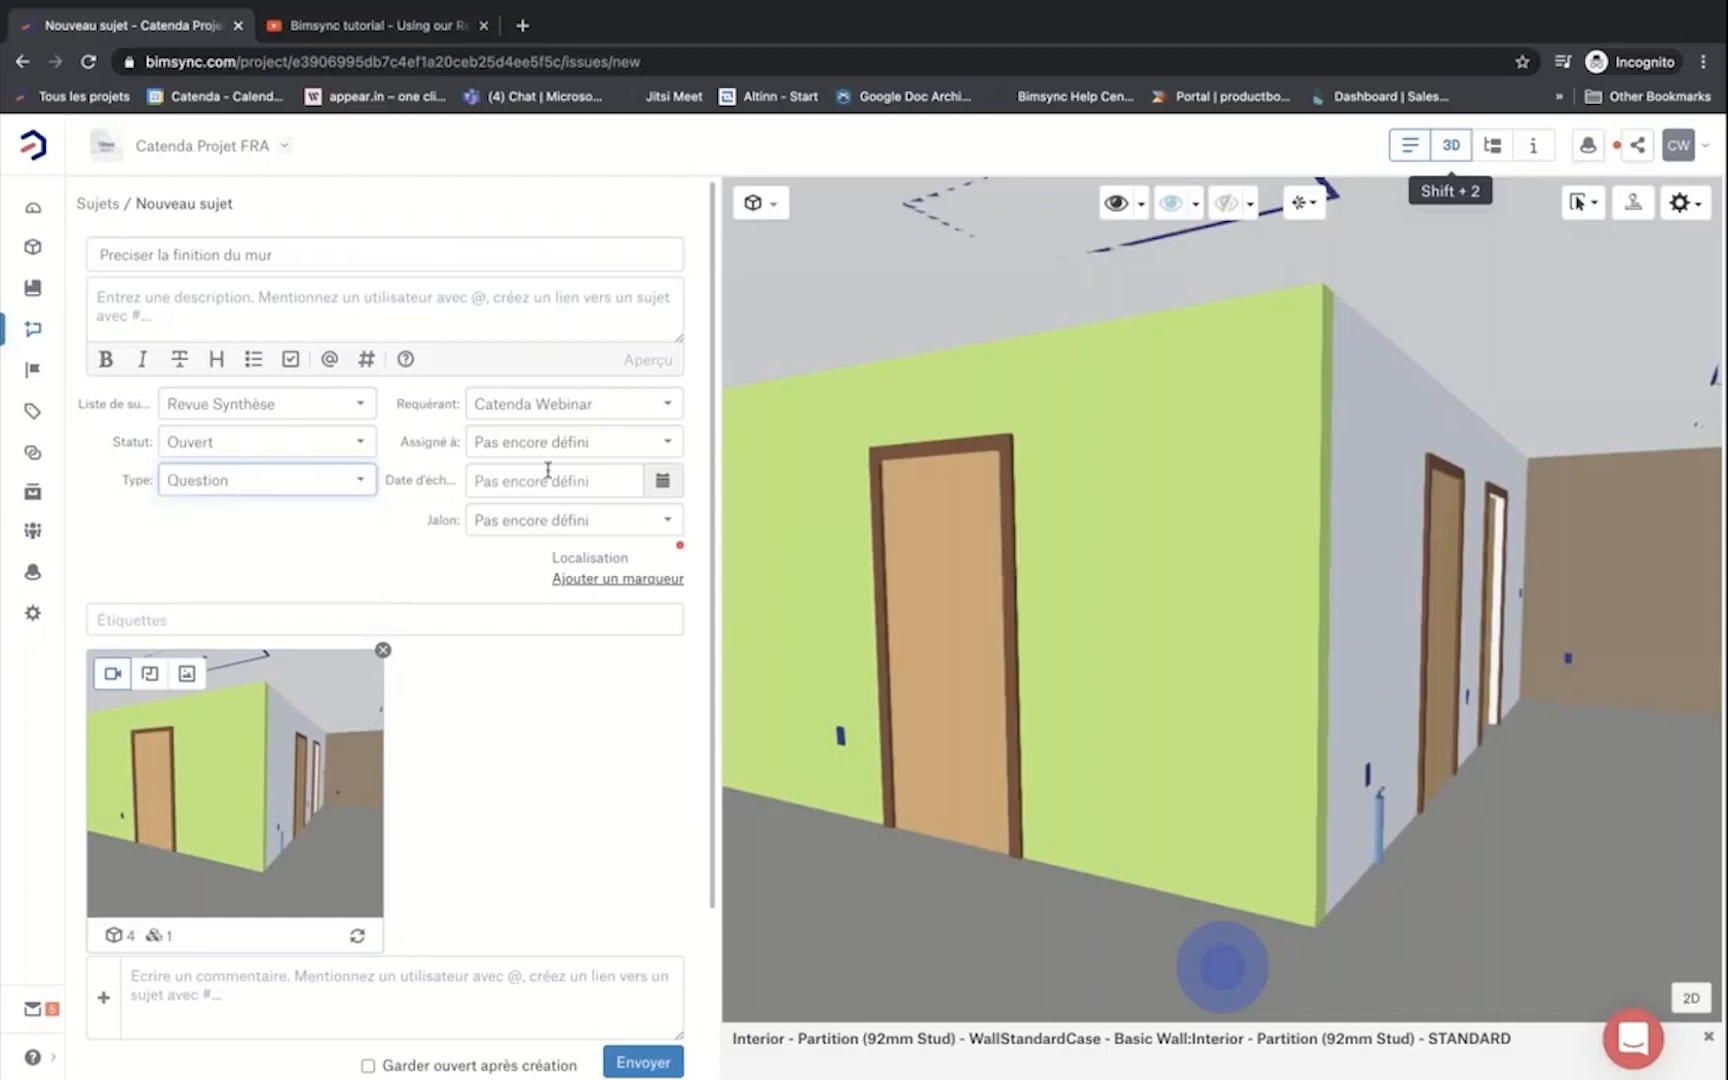
pyautogui.click(527, 451)
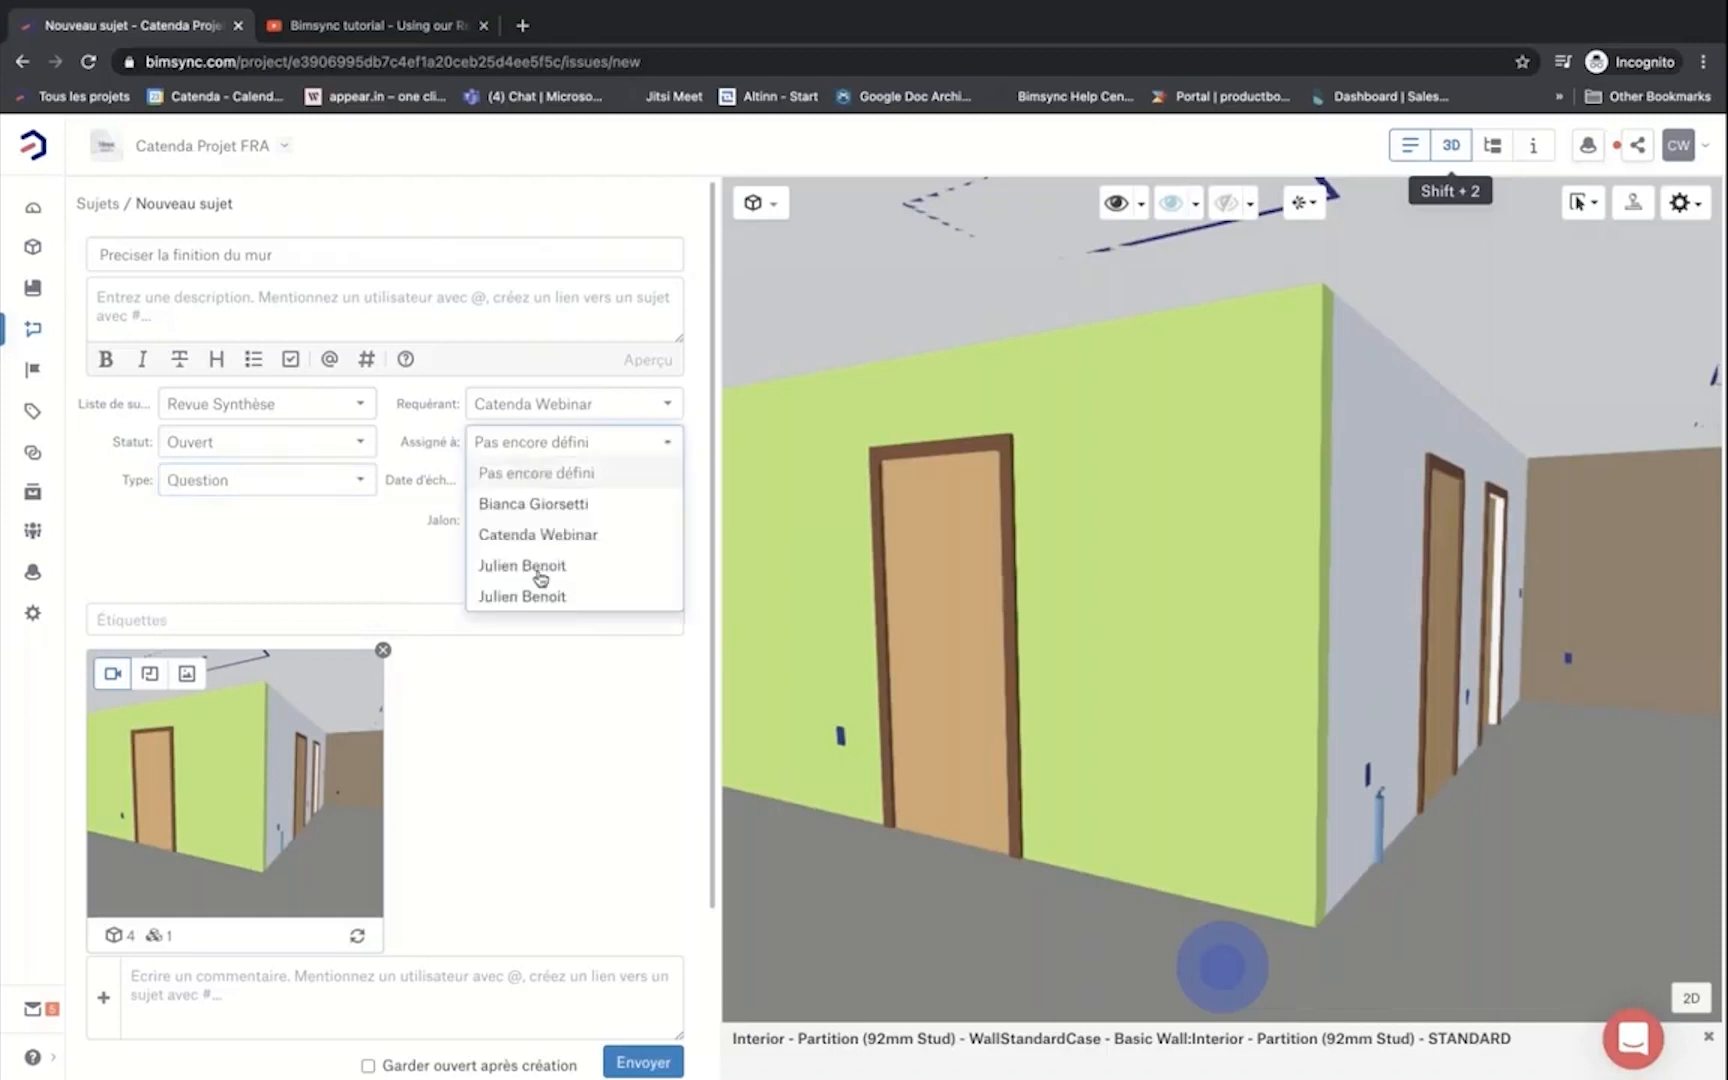
pyautogui.click(539, 503)
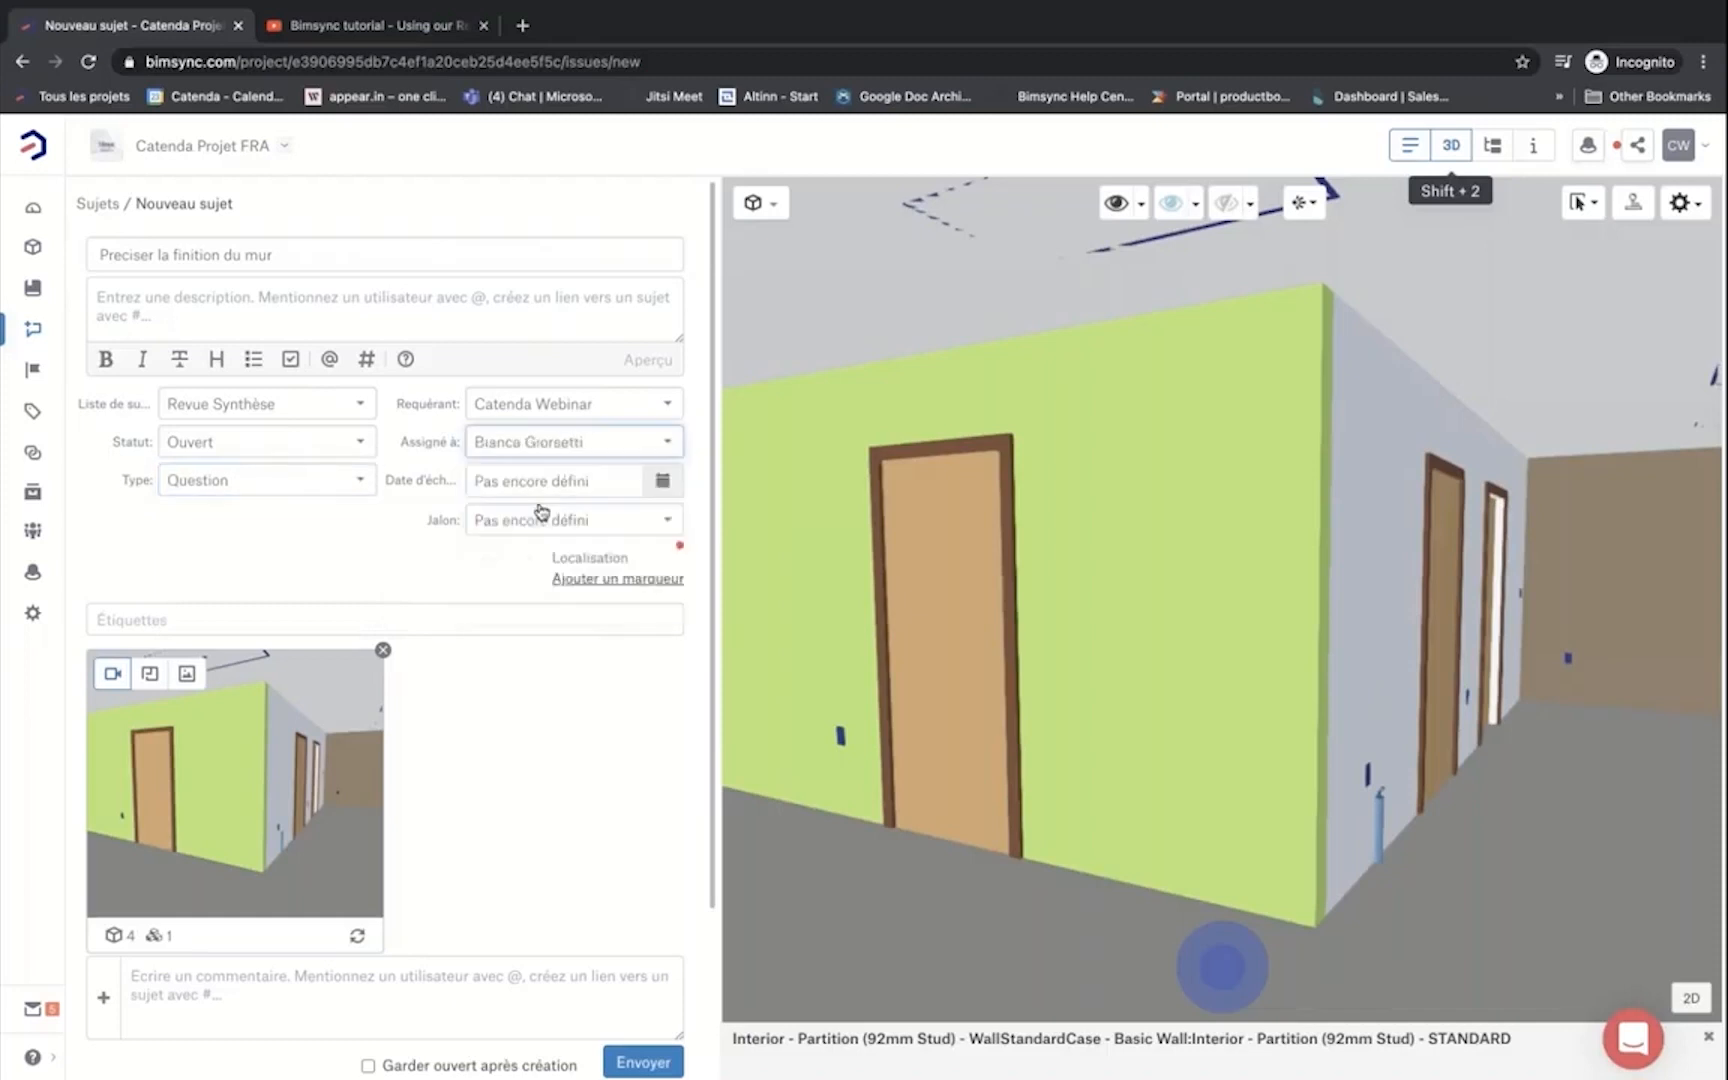
pyautogui.click(662, 481)
pyautogui.click(619, 681)
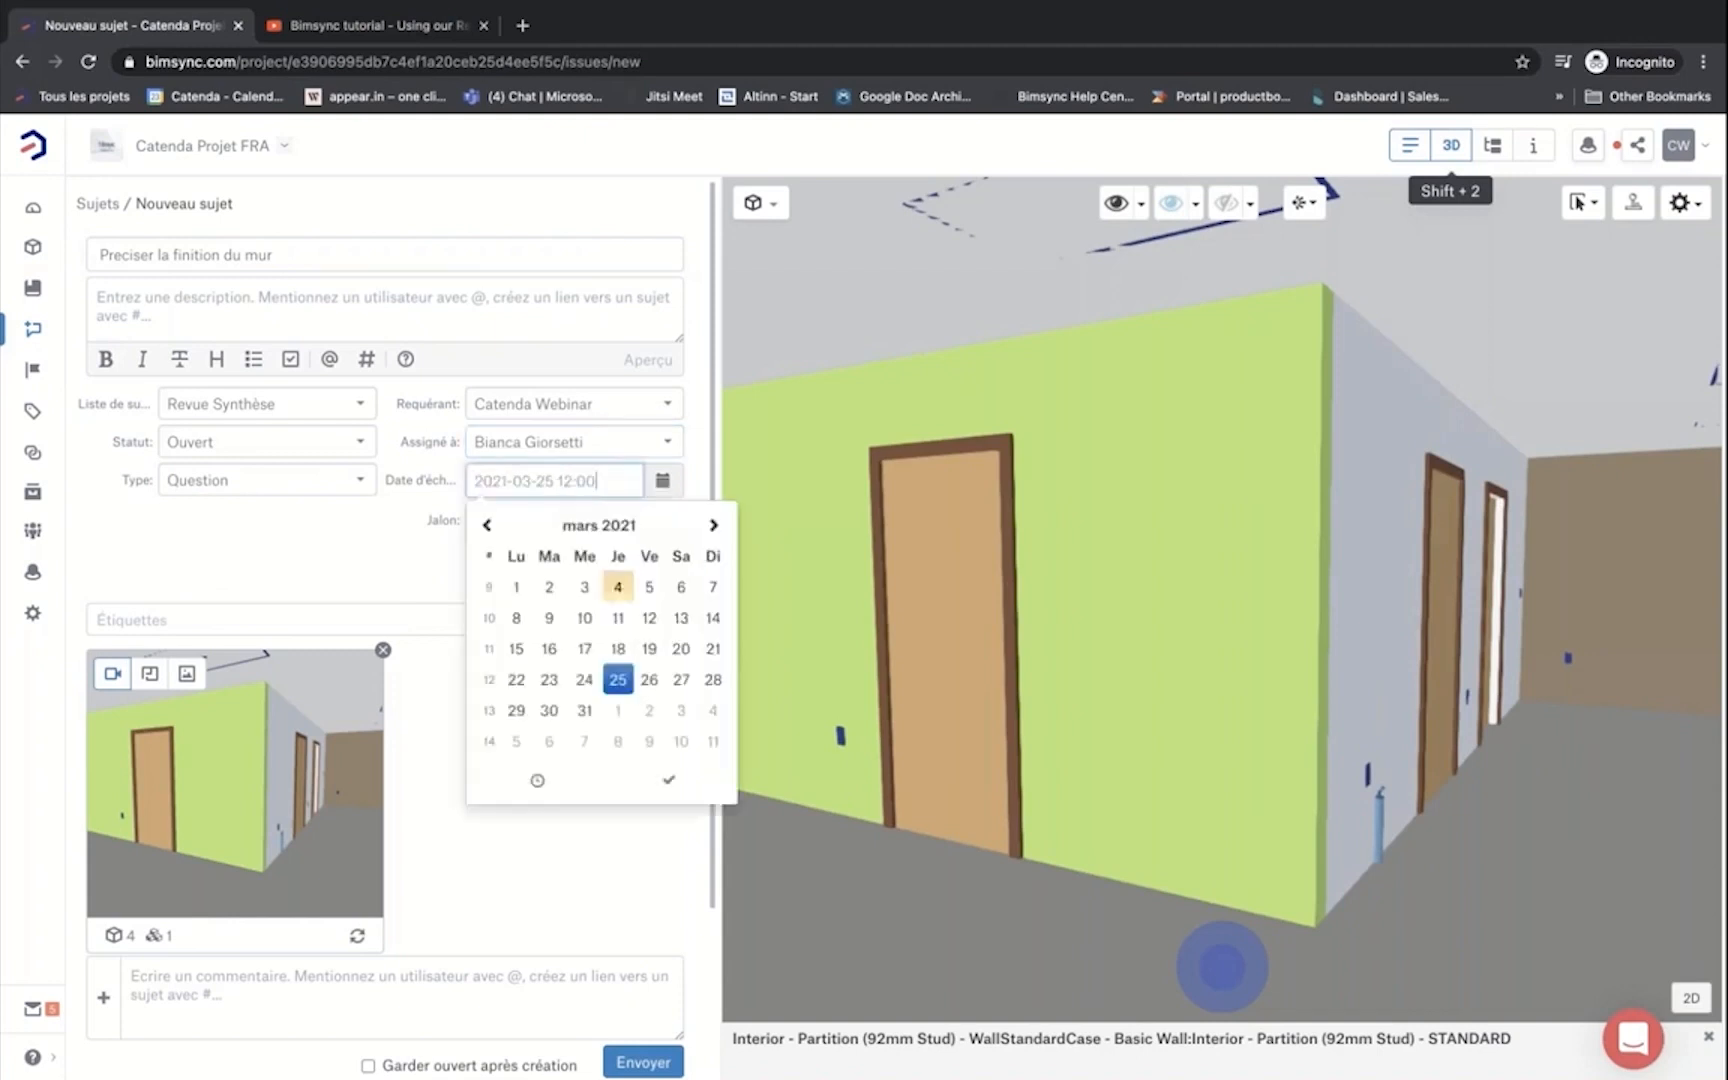
# Step: Add the FINITION label to the topic and submit it
pyautogui.click(390, 616)
pyautogui.write('fi')
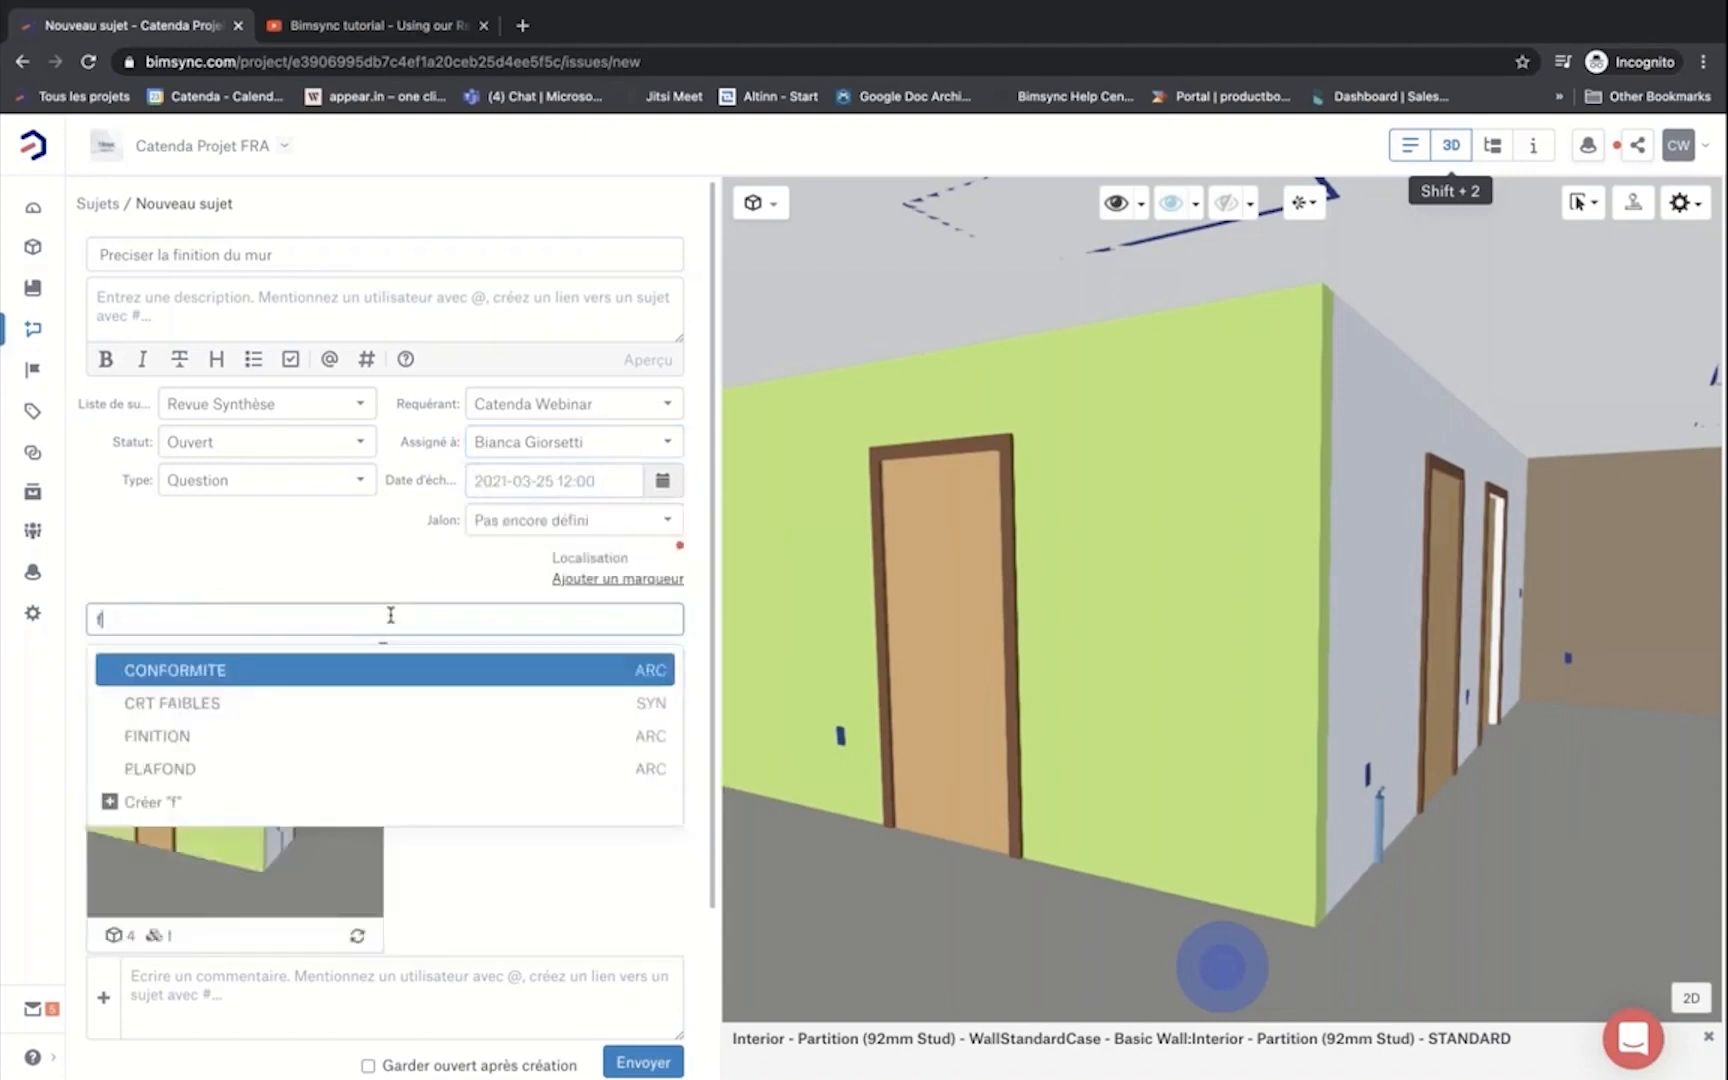
pyautogui.click(398, 672)
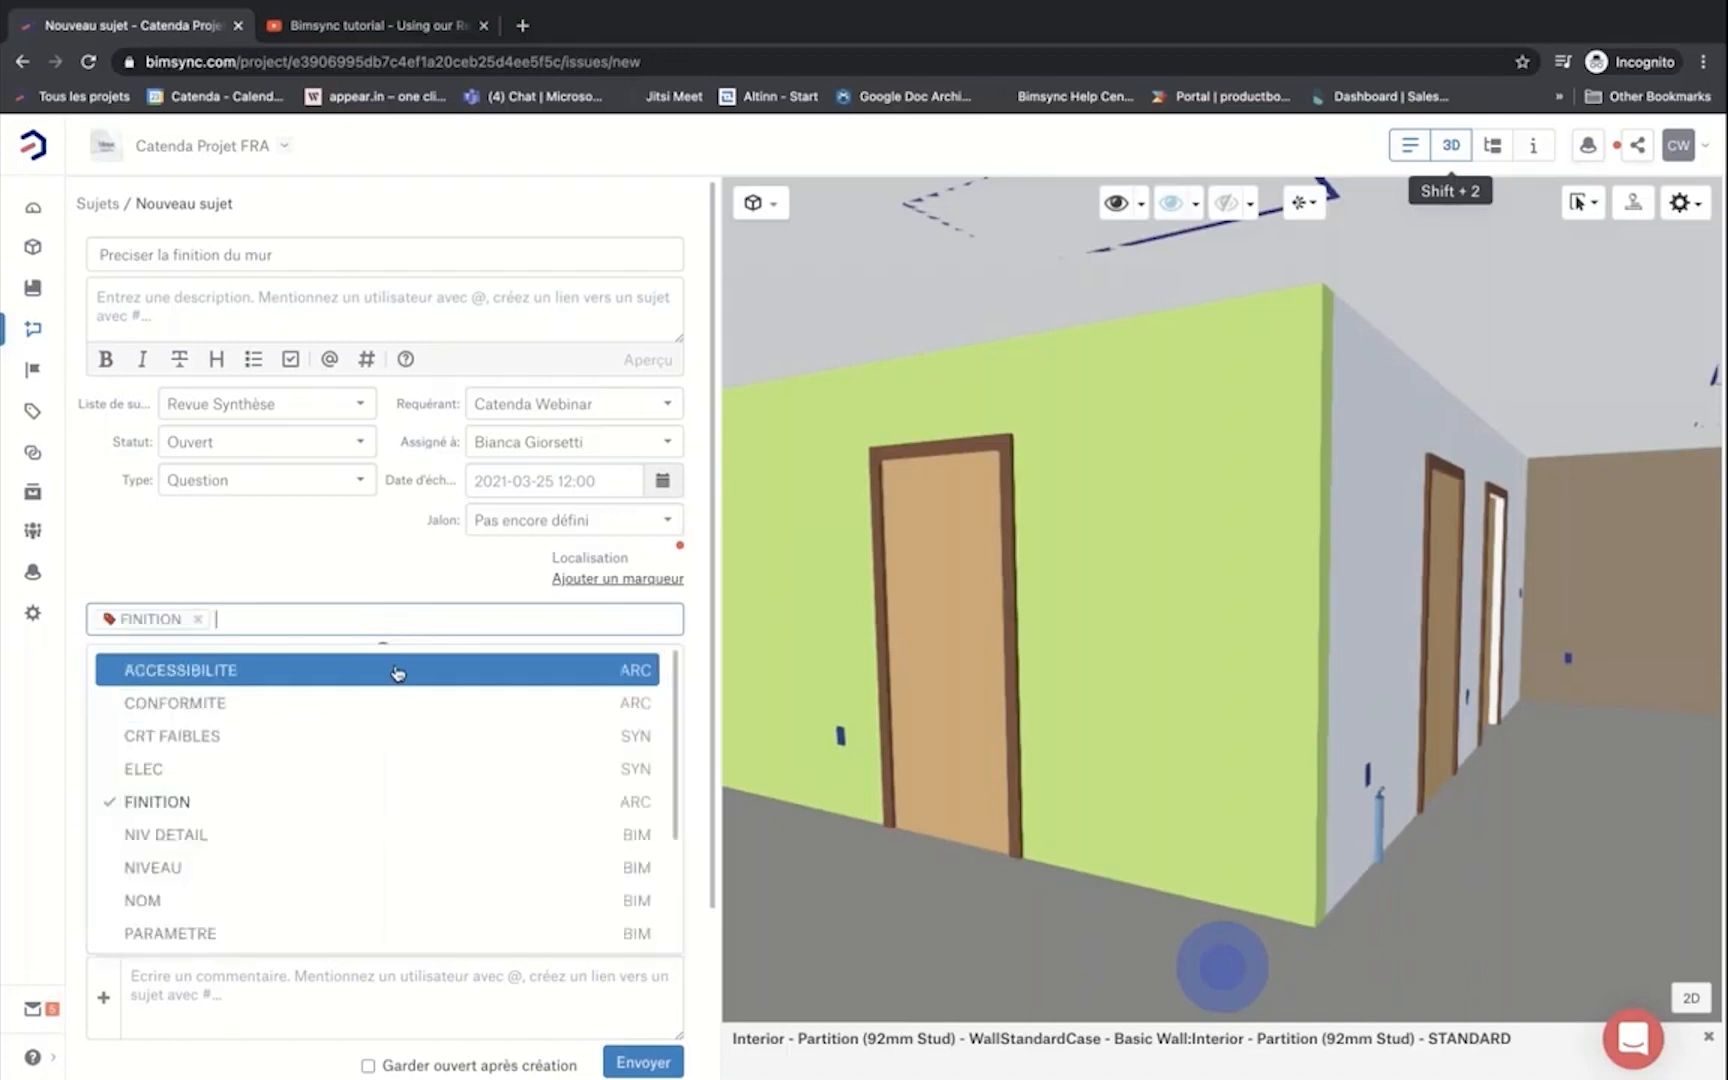
pyautogui.click(385, 572)
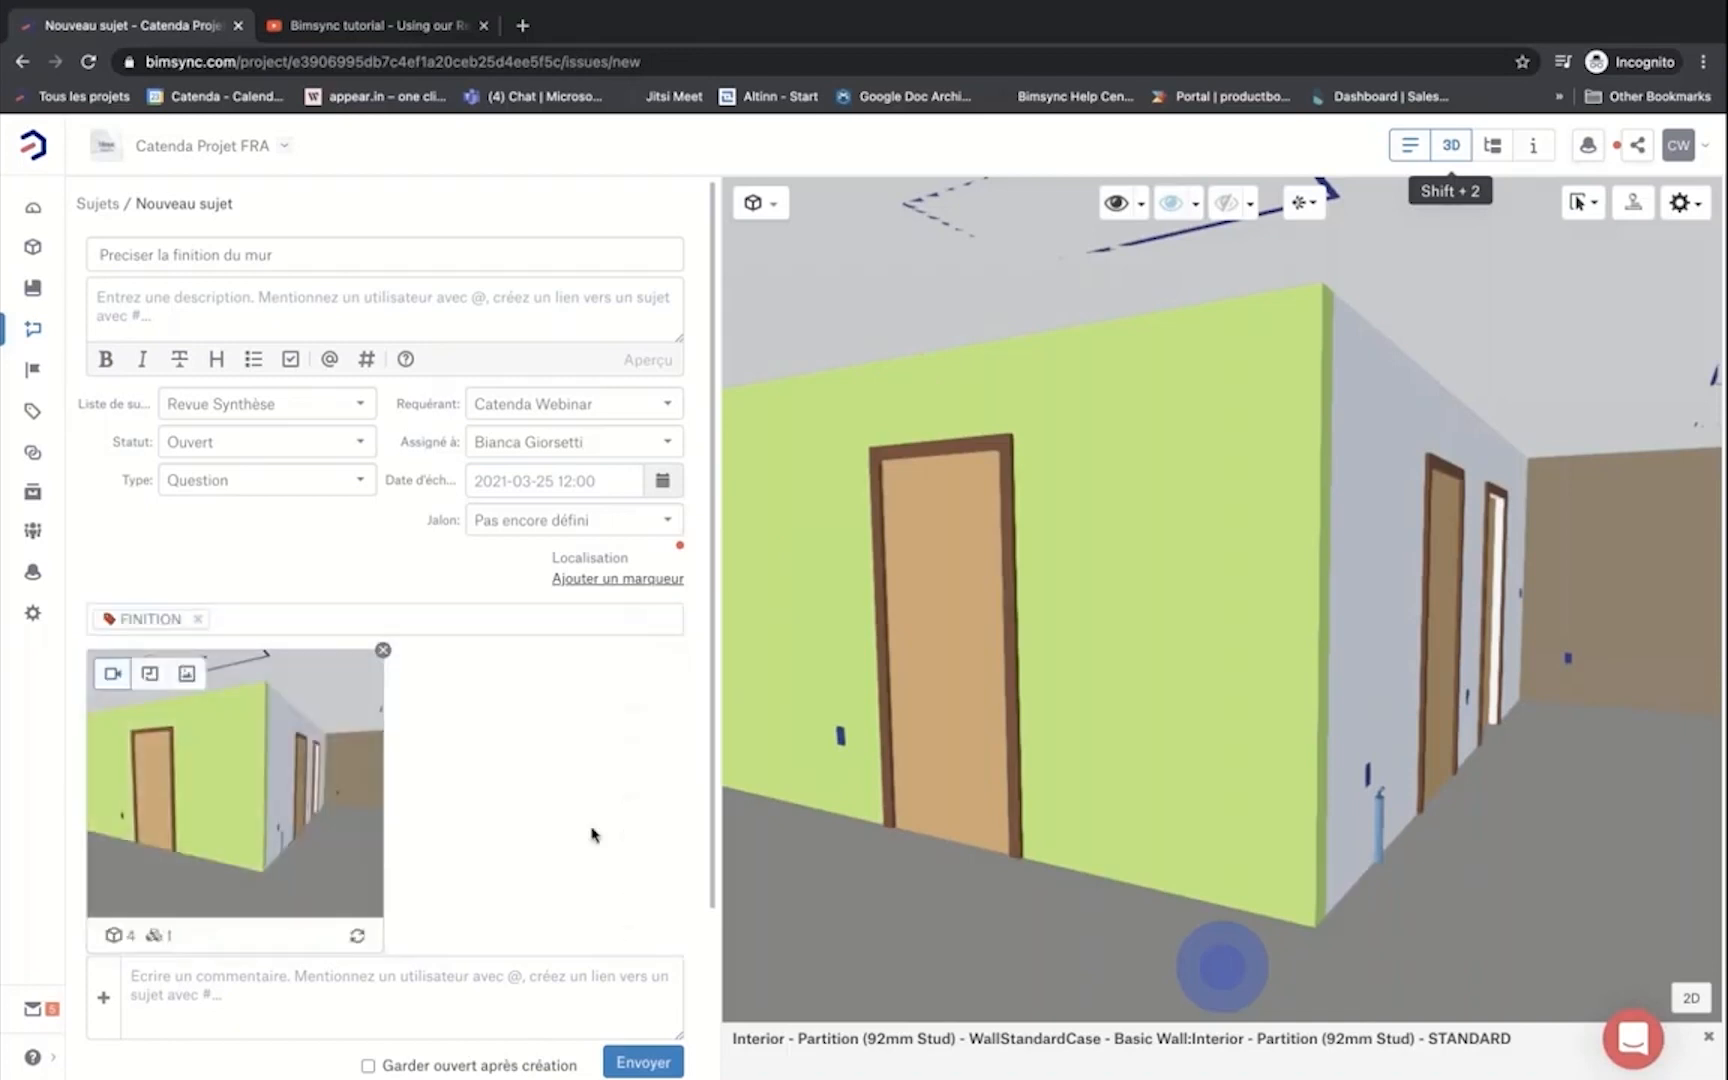
pyautogui.click(645, 1064)
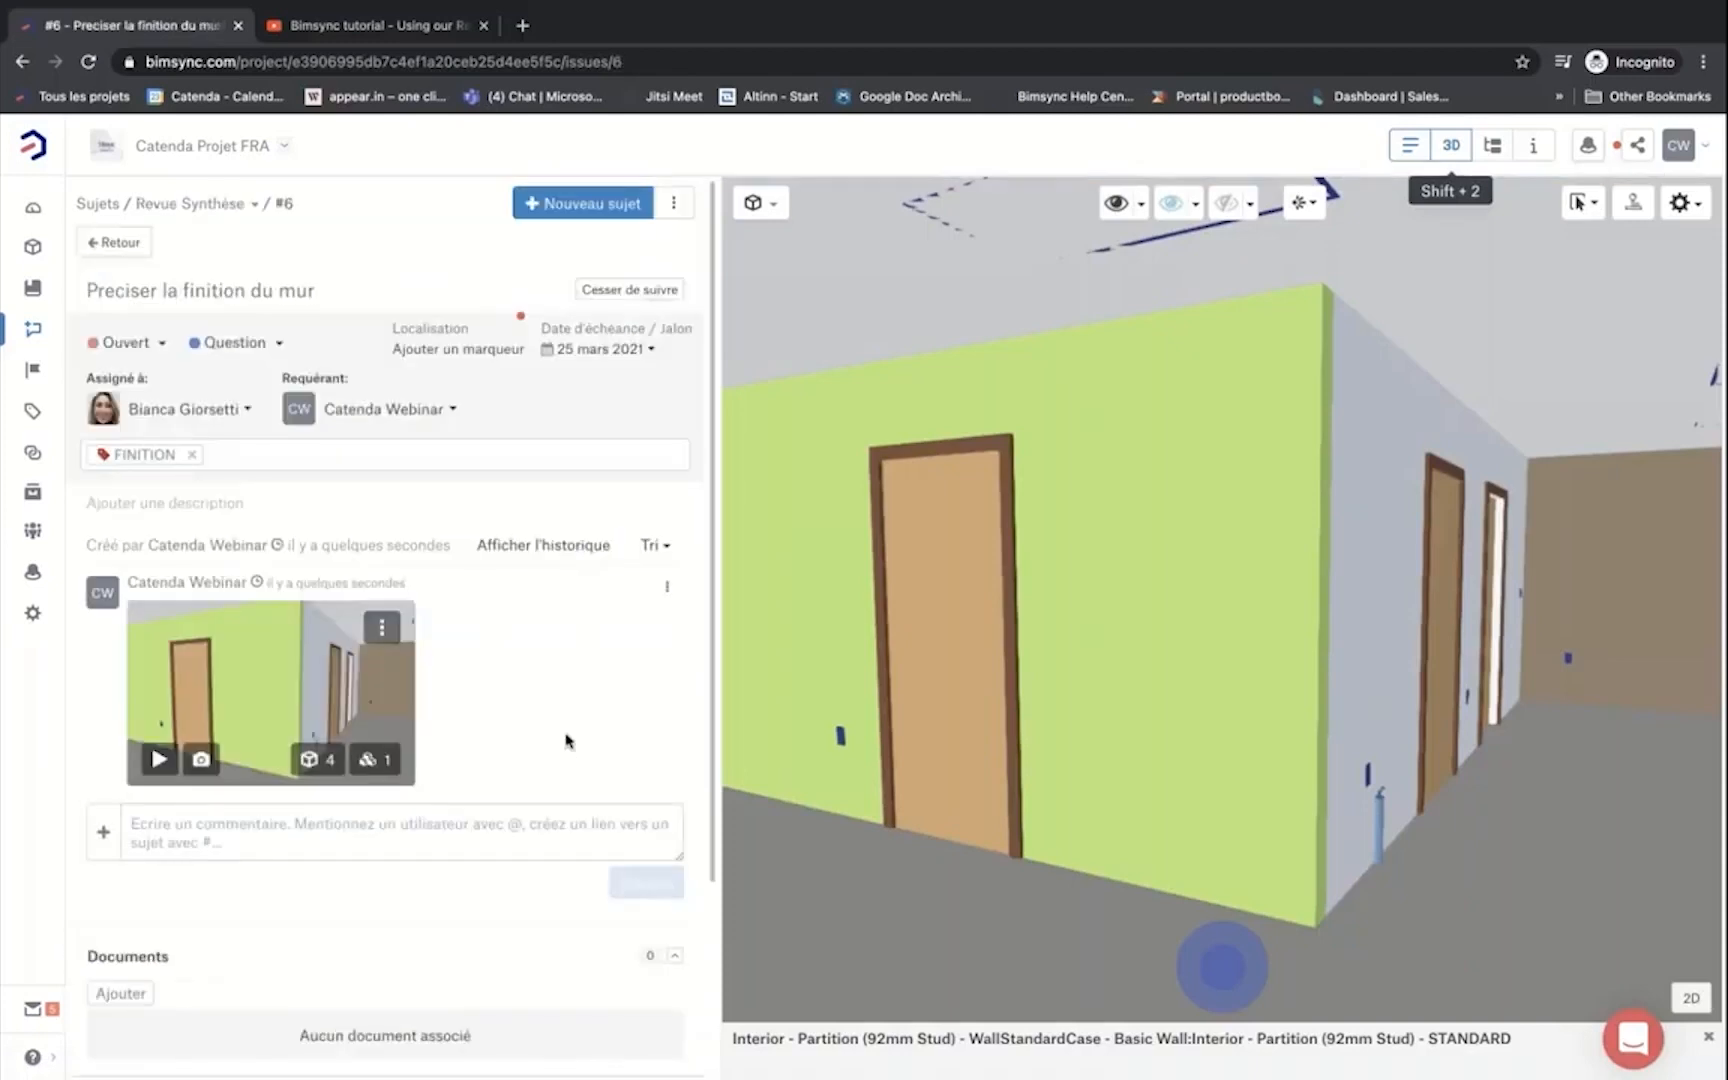
# Step: Move the 3D view far out of the building, then restore the viewpoint captured in the wall finish topic
pyautogui.scroll(-2, 1180, 666)
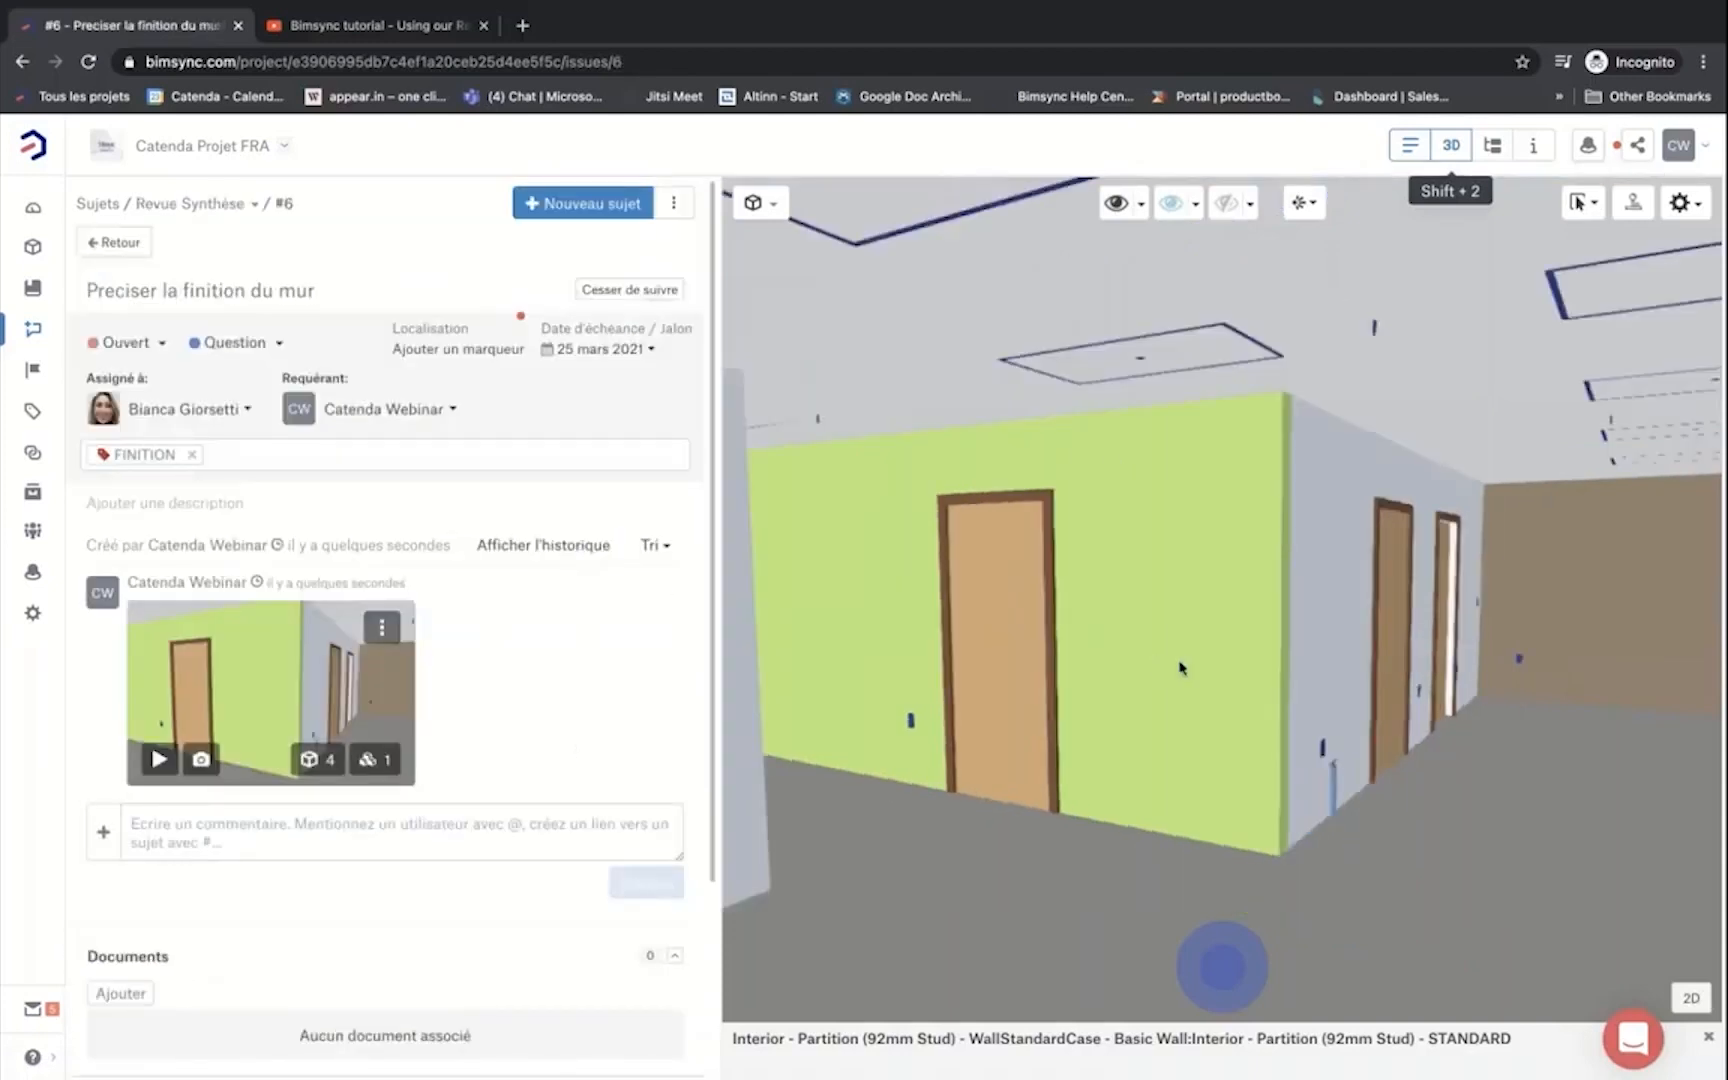
pyautogui.scroll(-10, 1176, 661)
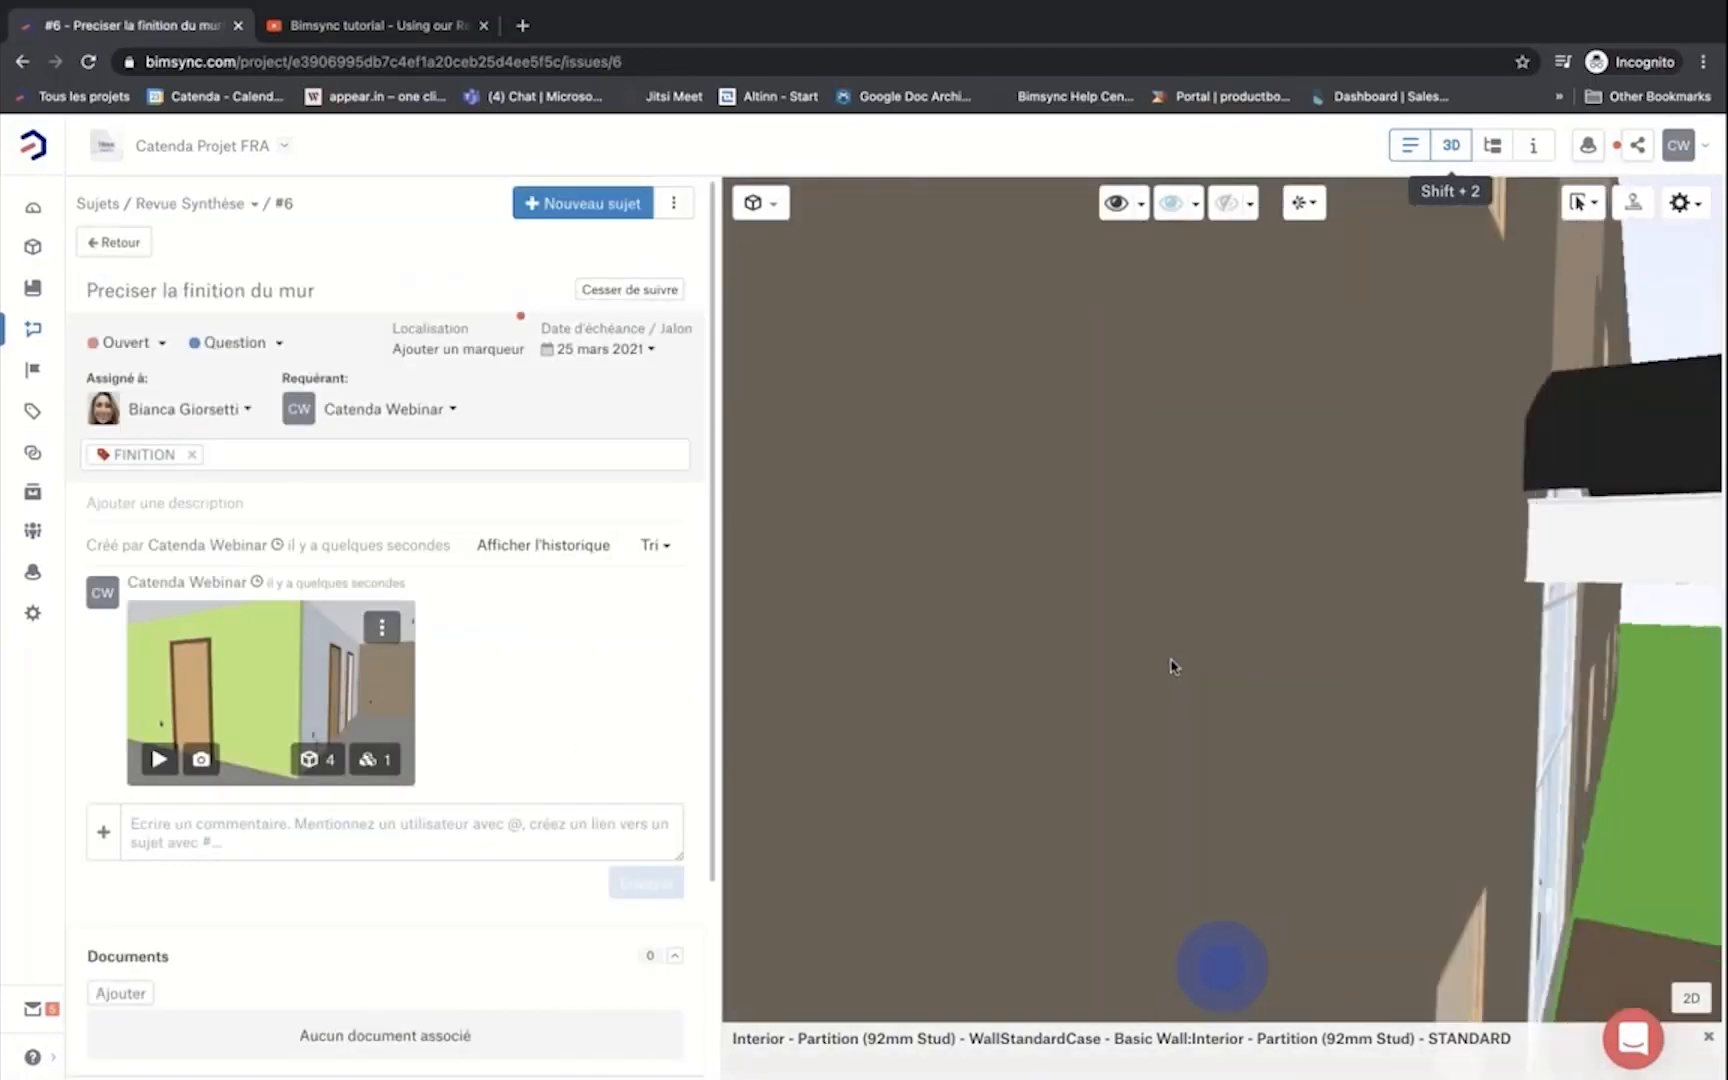
pyautogui.scroll(-10, 1163, 658)
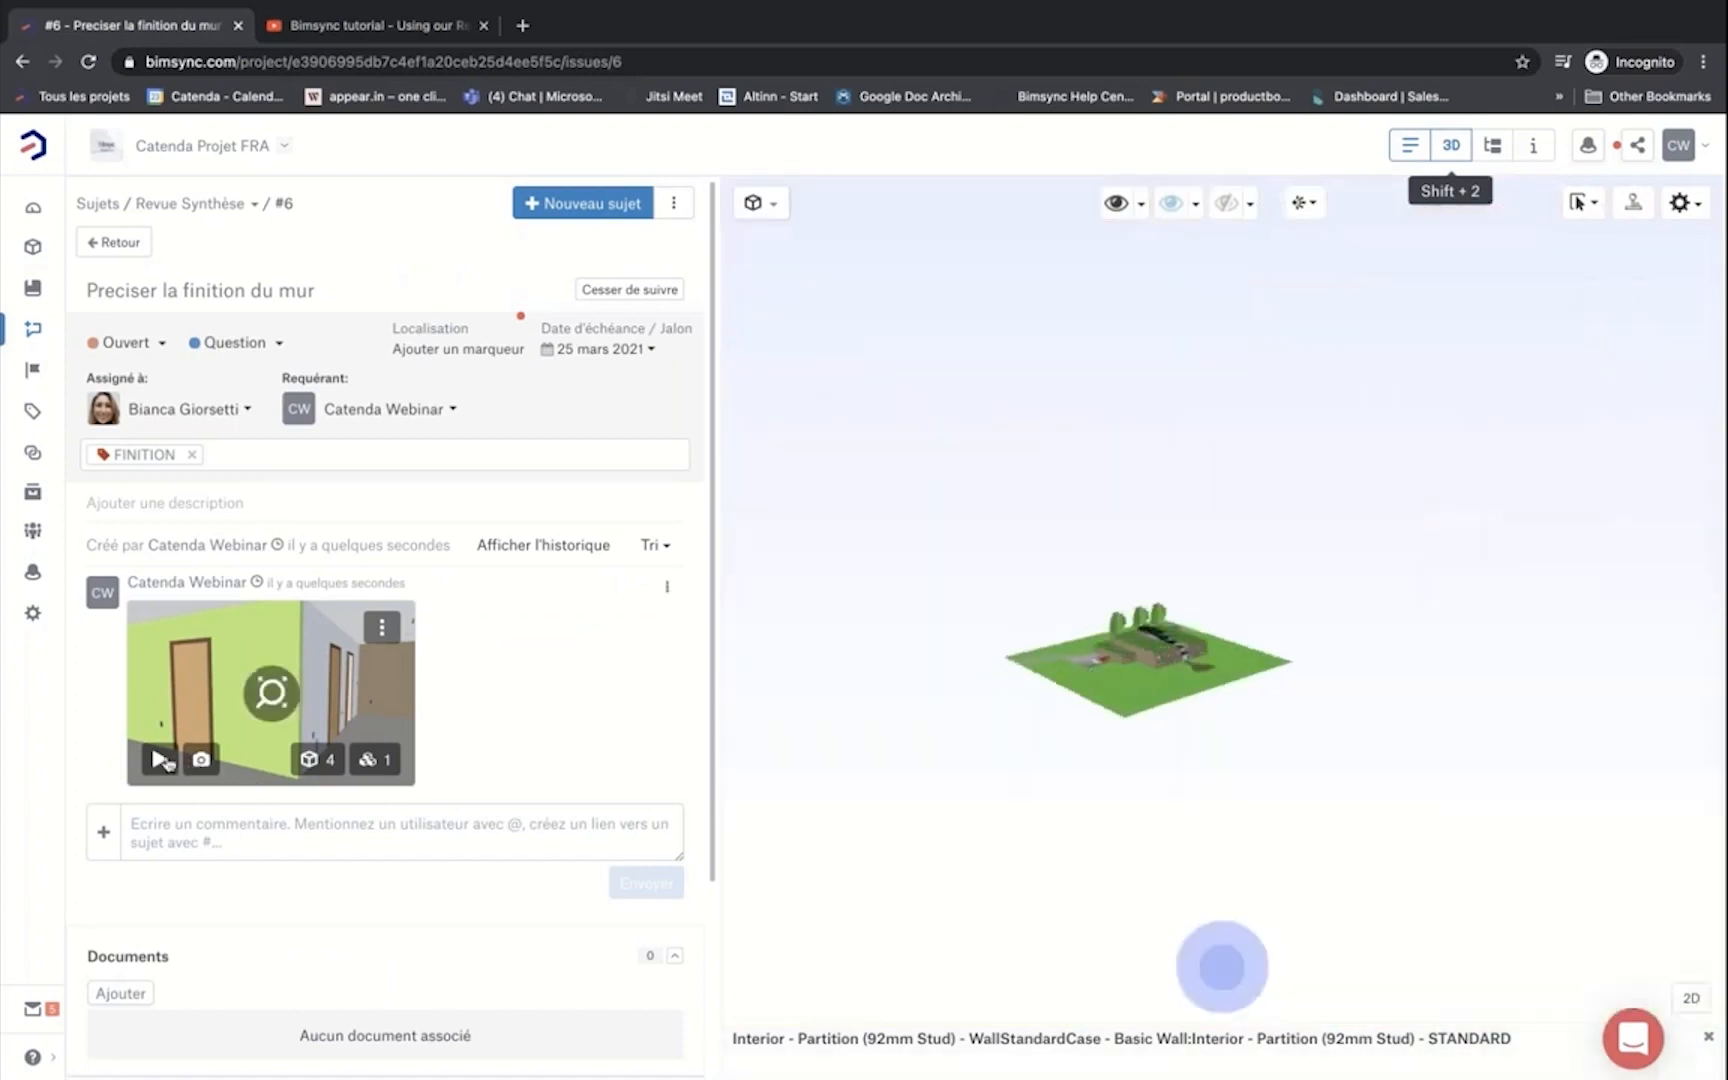
pyautogui.click(158, 760)
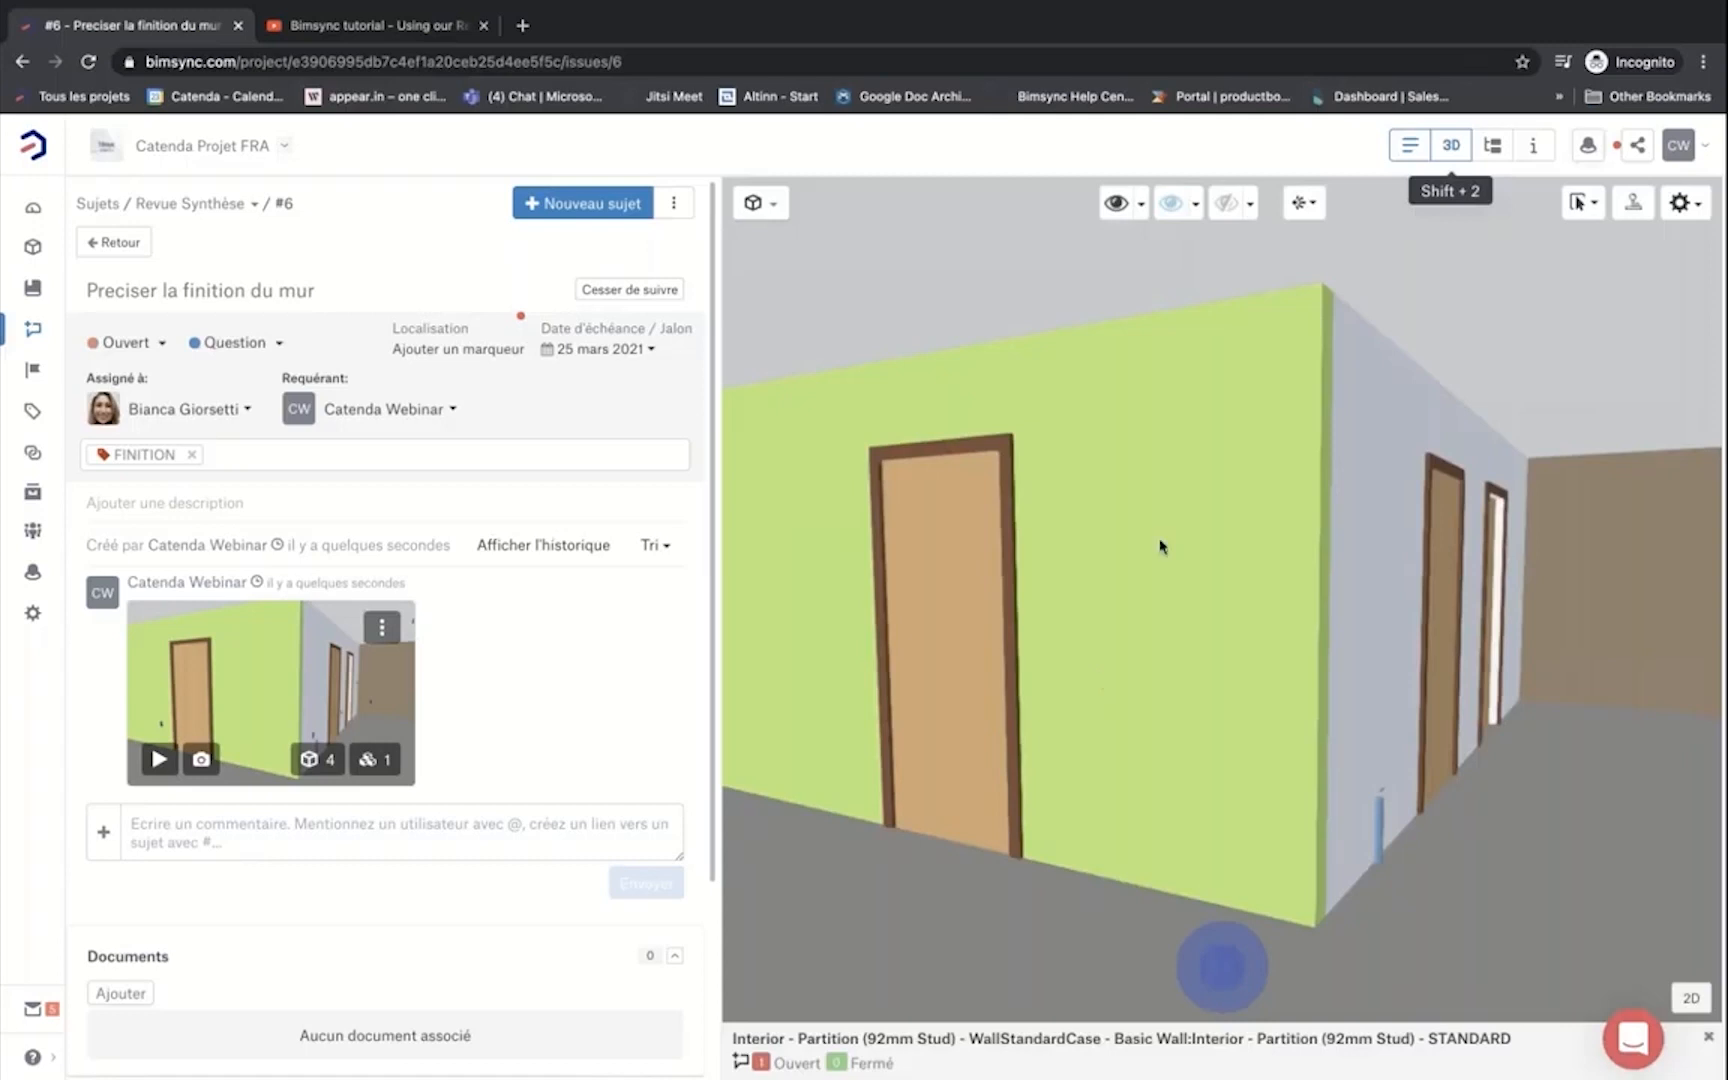
pyautogui.moveTo(1250, 496); pyautogui.dragTo(1238, 508)
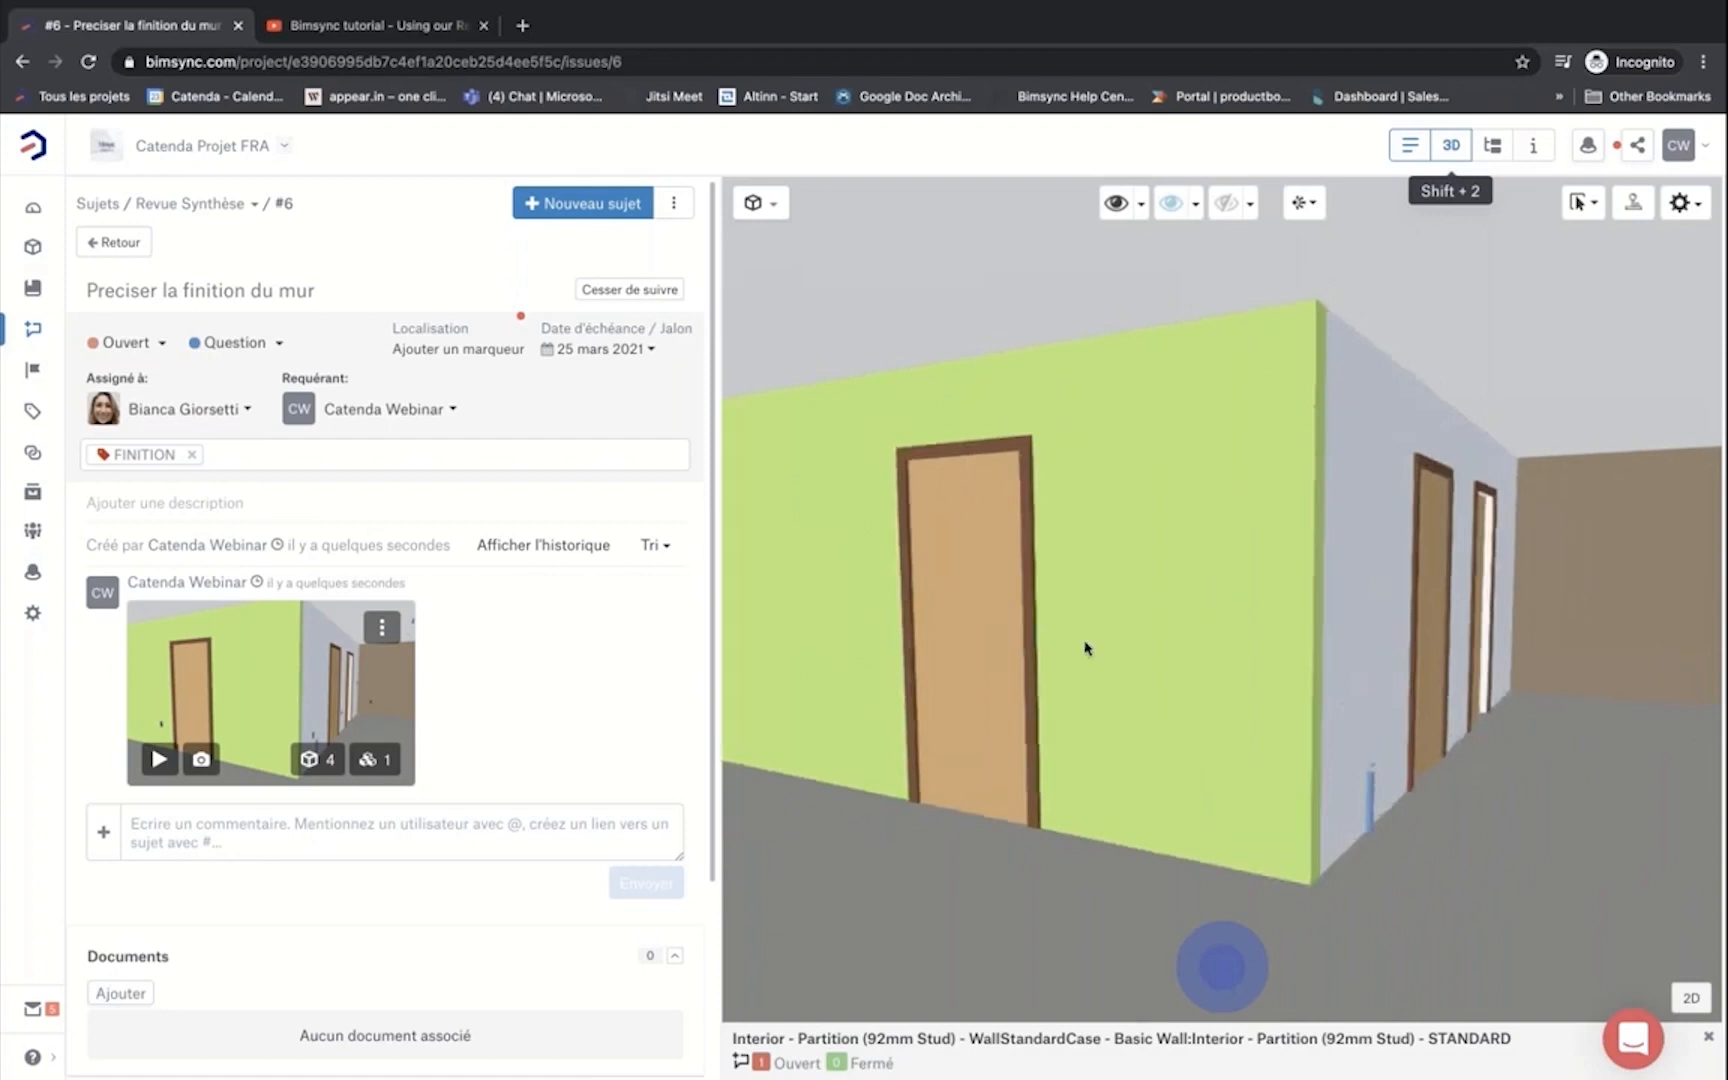
# Step: Leave the topic, open the project dashboard and hide the 3D model
pyautogui.click(115, 244)
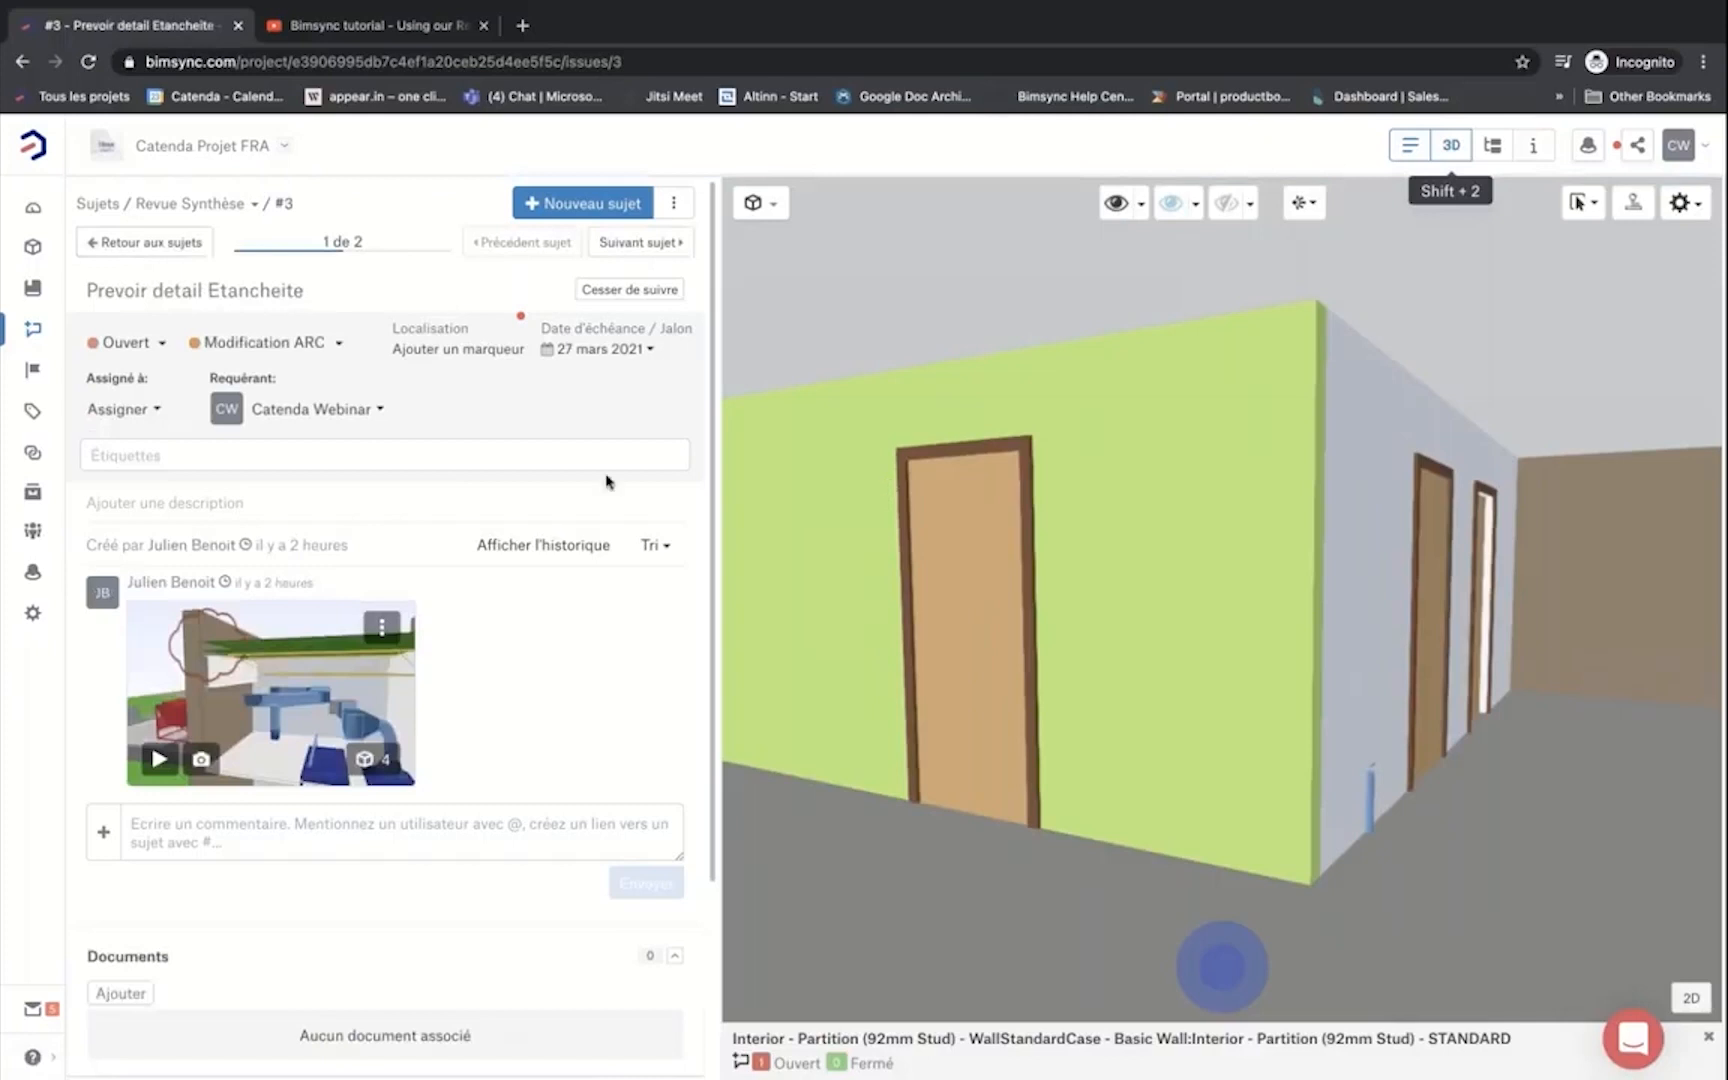
pyautogui.click(33, 207)
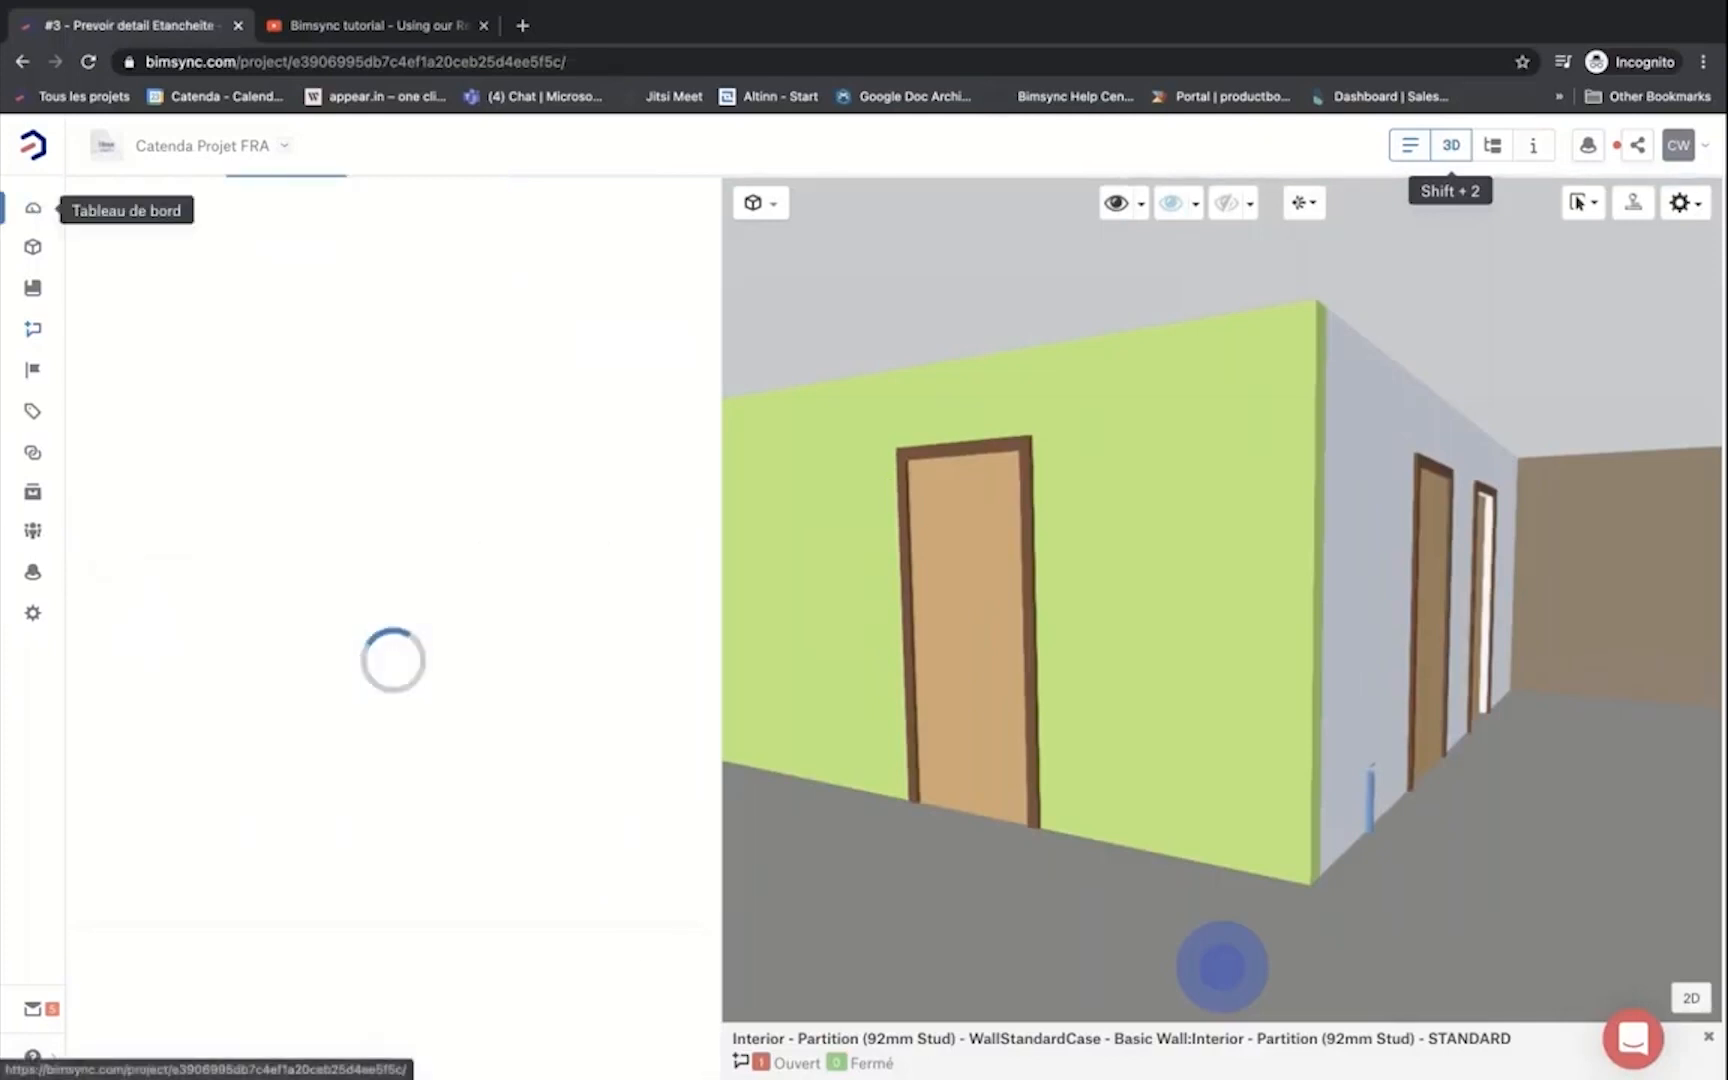
pyautogui.click(1451, 150)
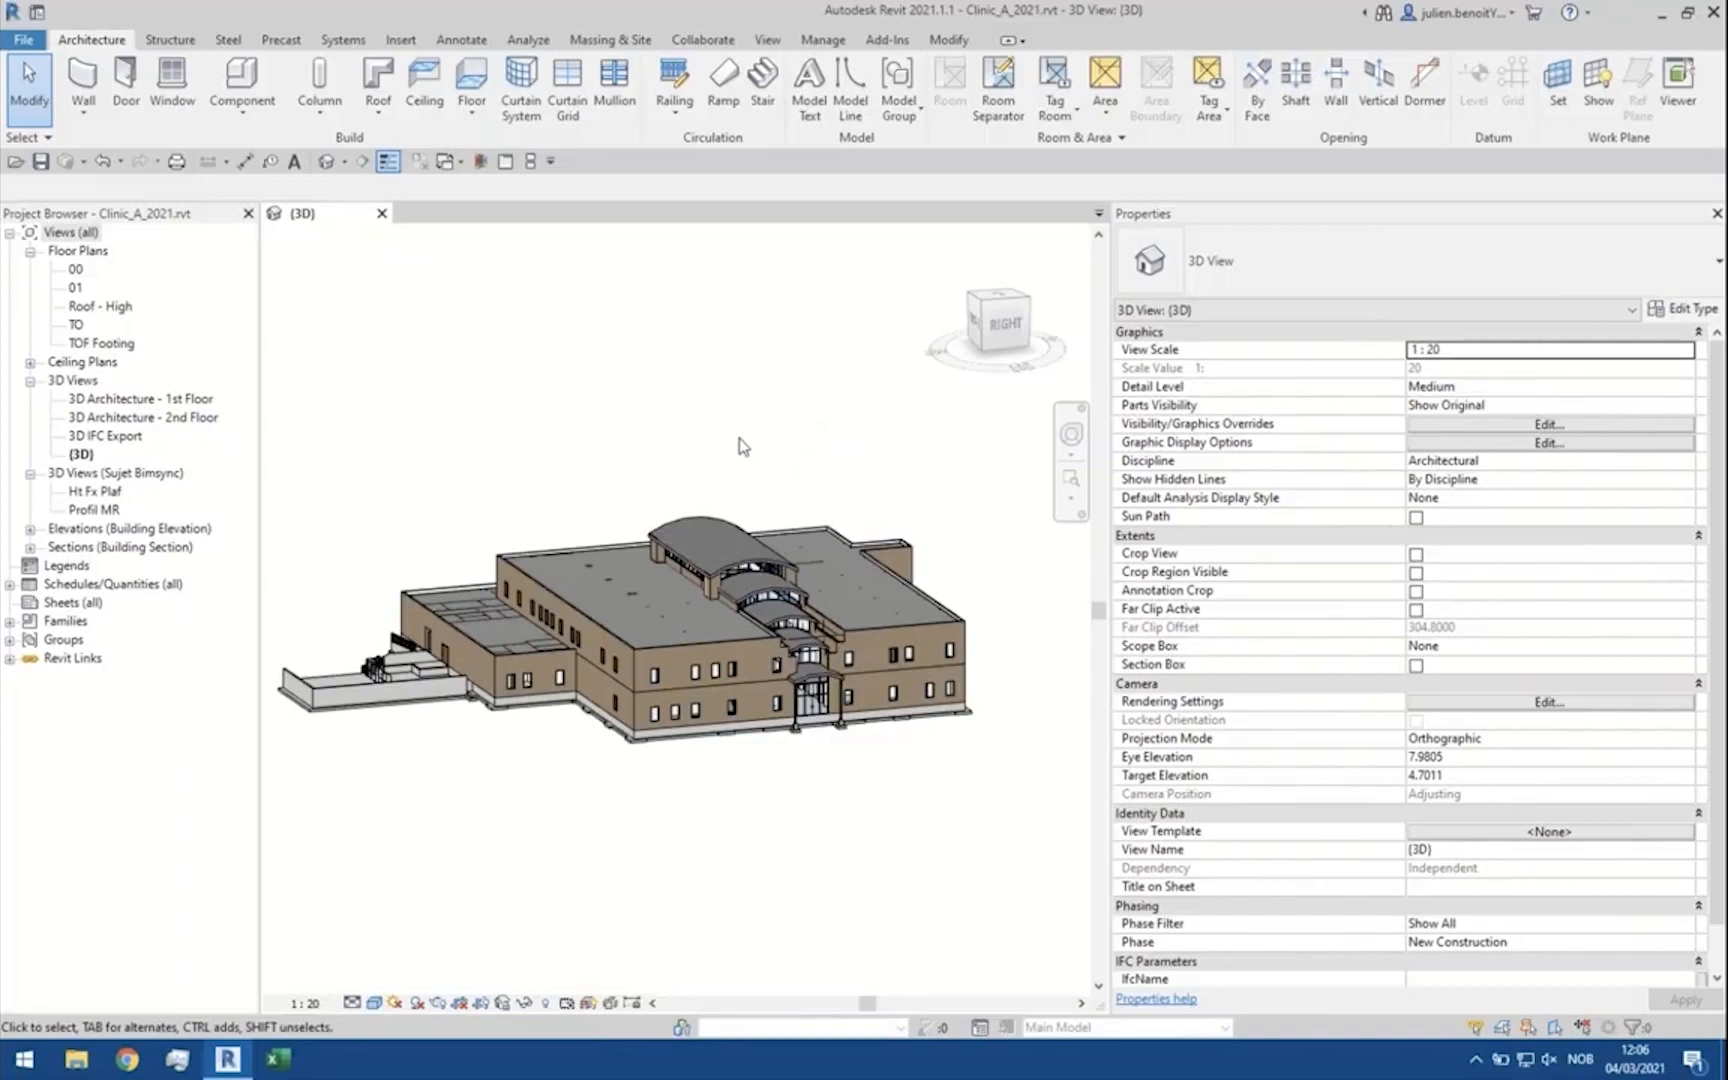
# Step: In Revit, open the Bimsync plugin's issues beside the Clinic_A_2021 model and compare its place with the view properties
pyautogui.moveTo(714, 479); pyautogui.dragTo(862, 485, button='middle')
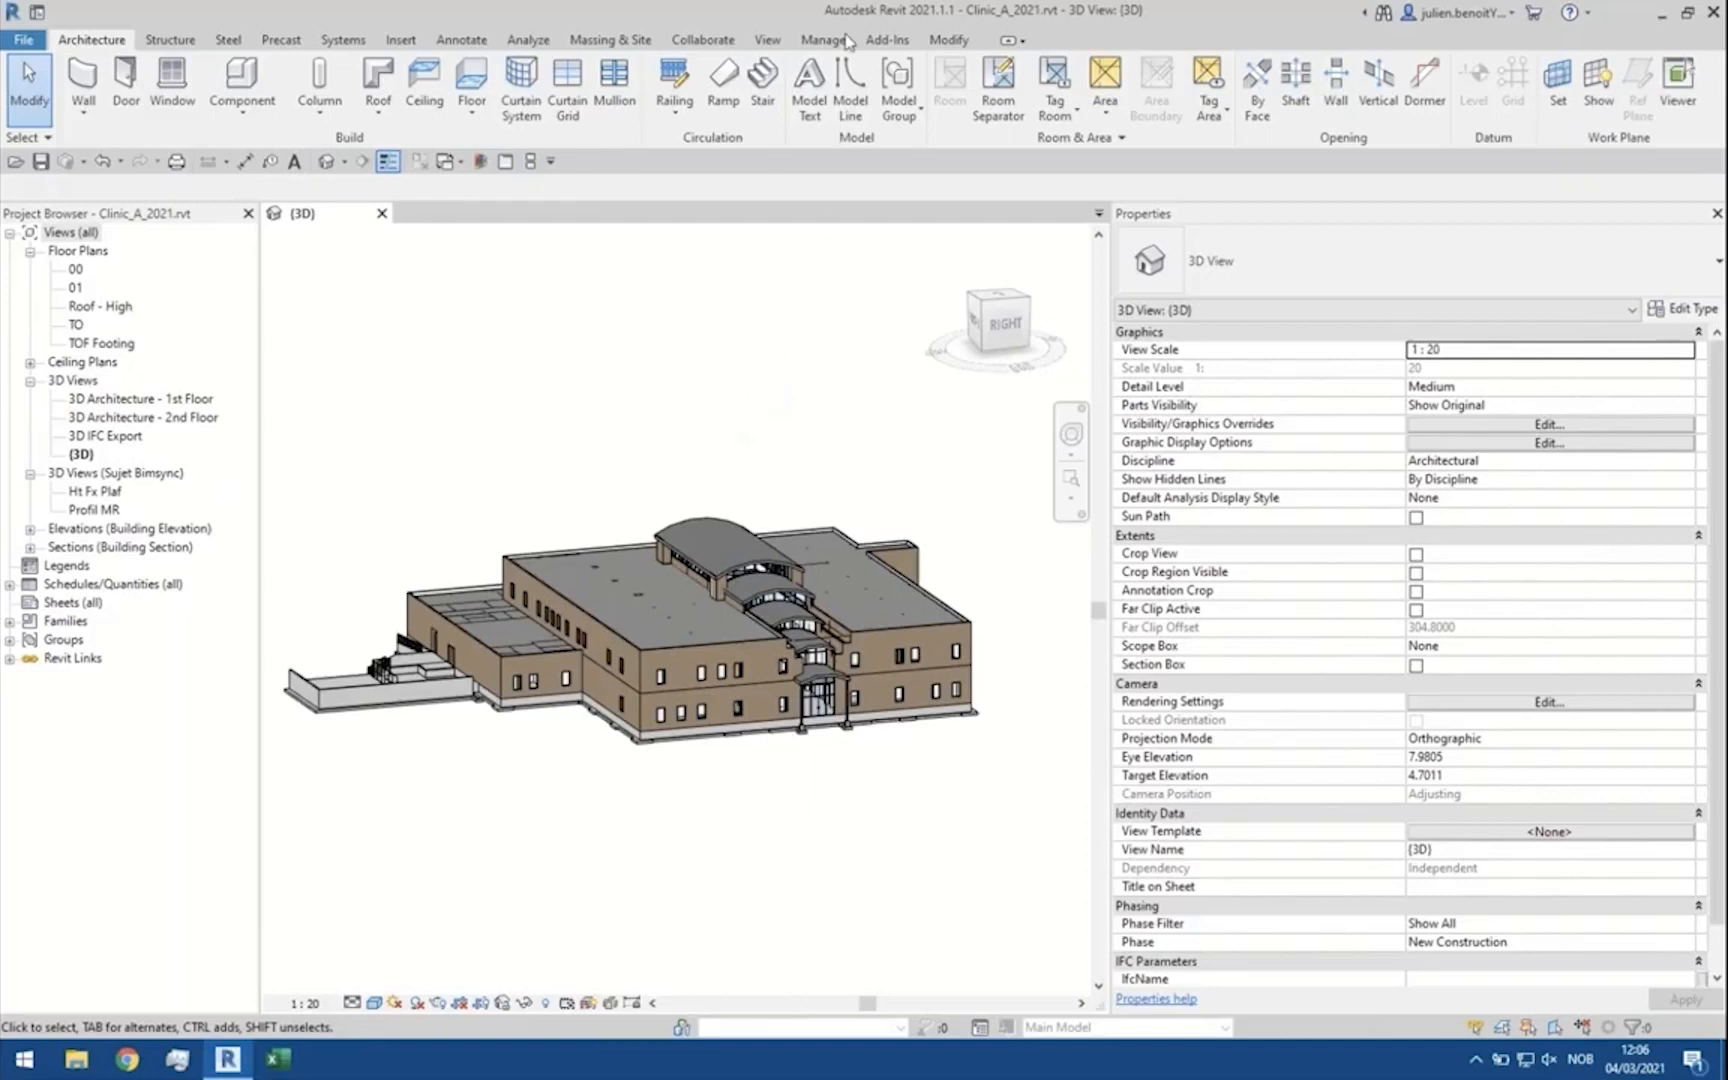
pyautogui.click(886, 40)
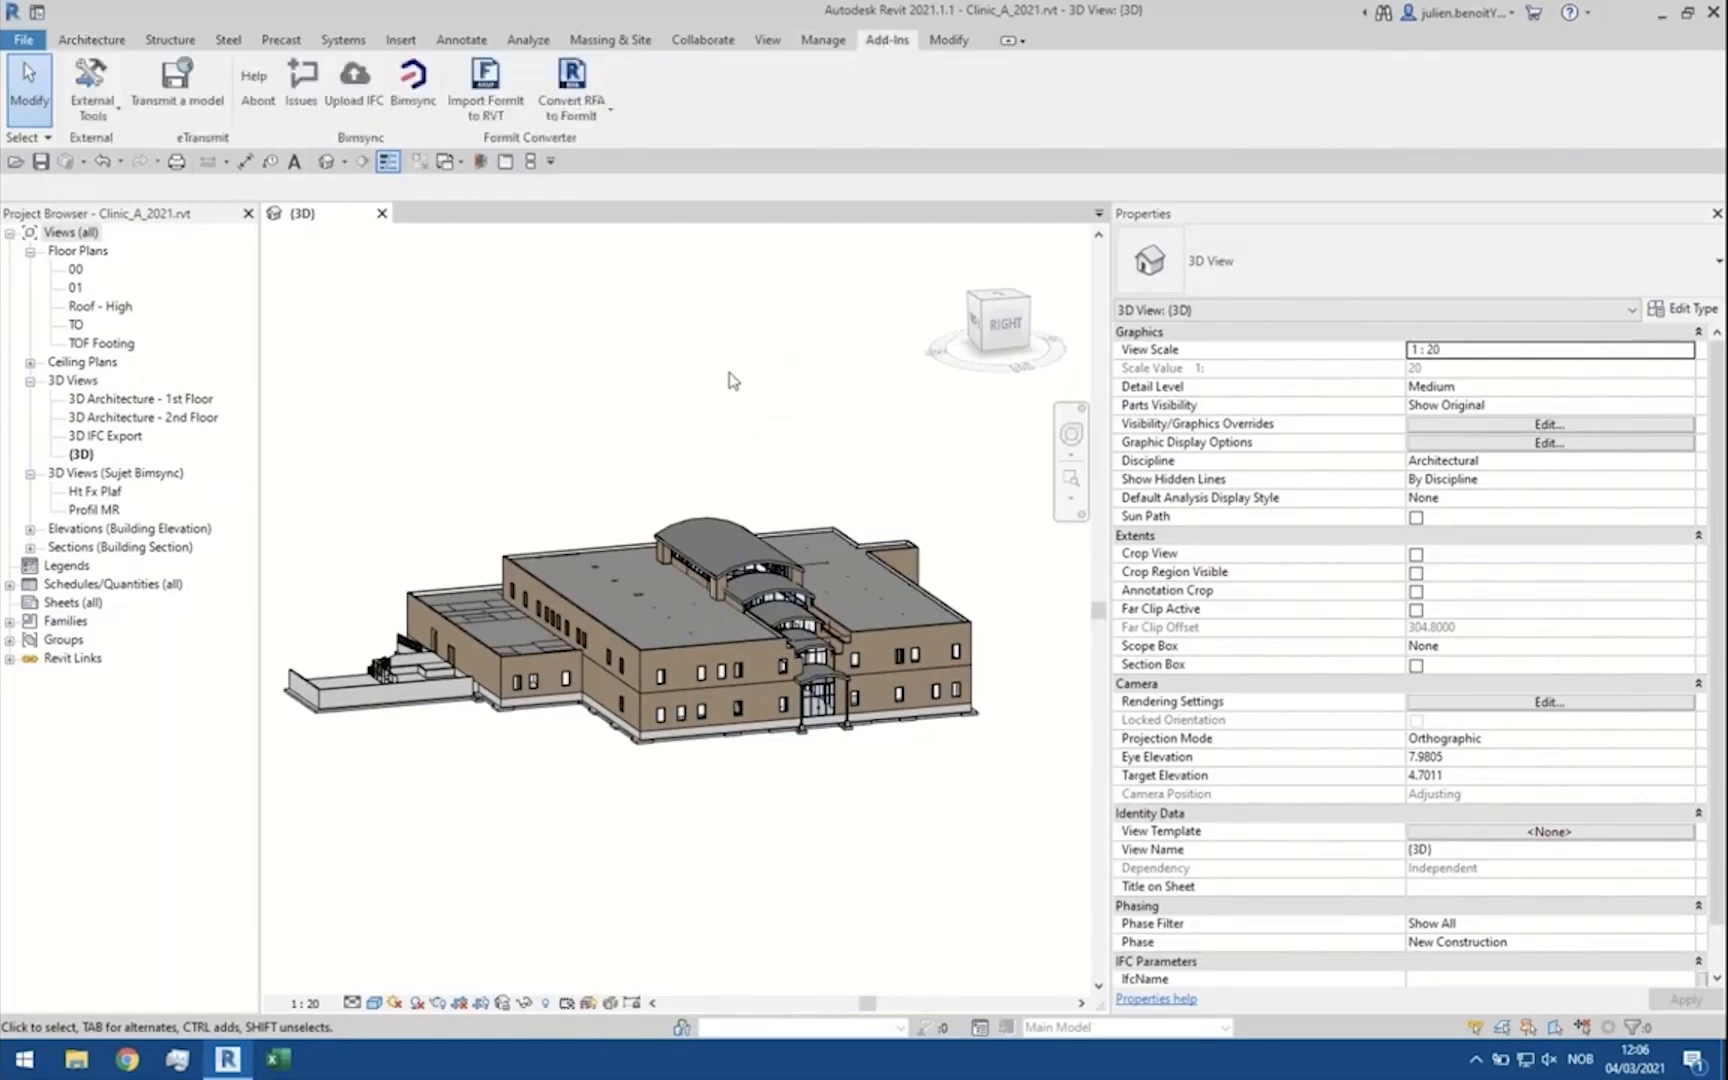
pyautogui.click(309, 116)
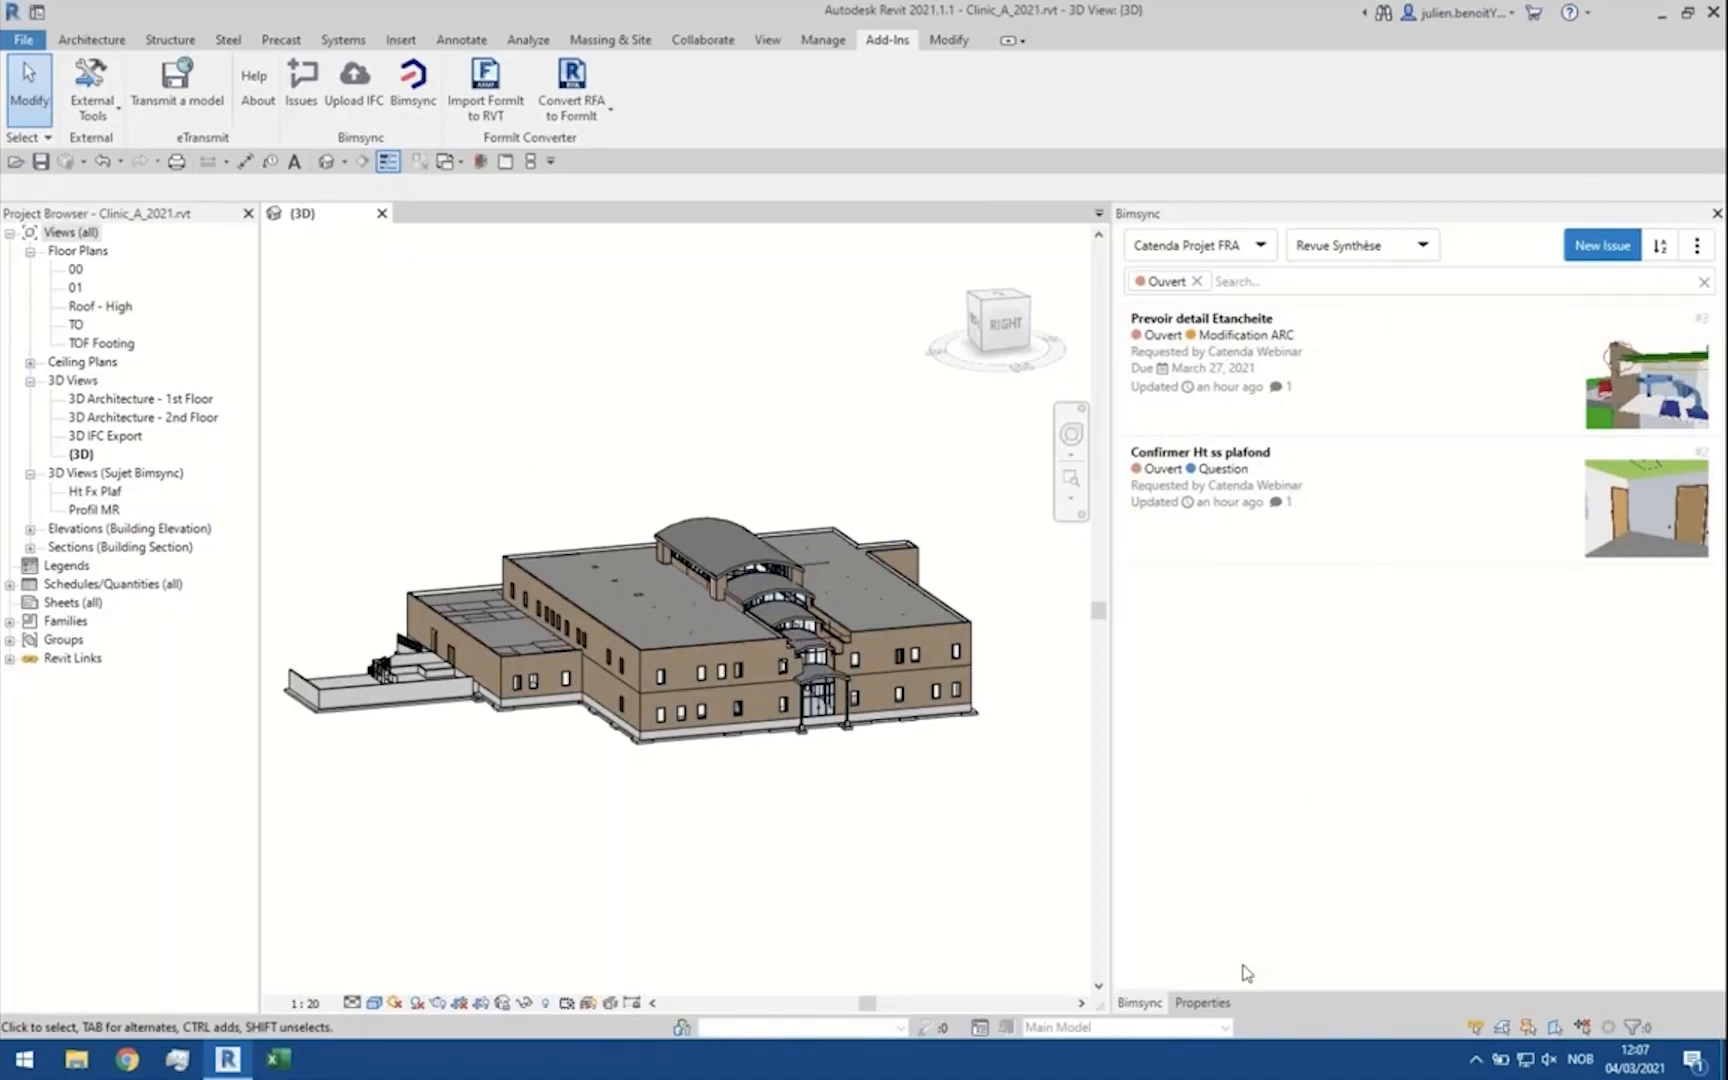
pyautogui.click(1224, 1001)
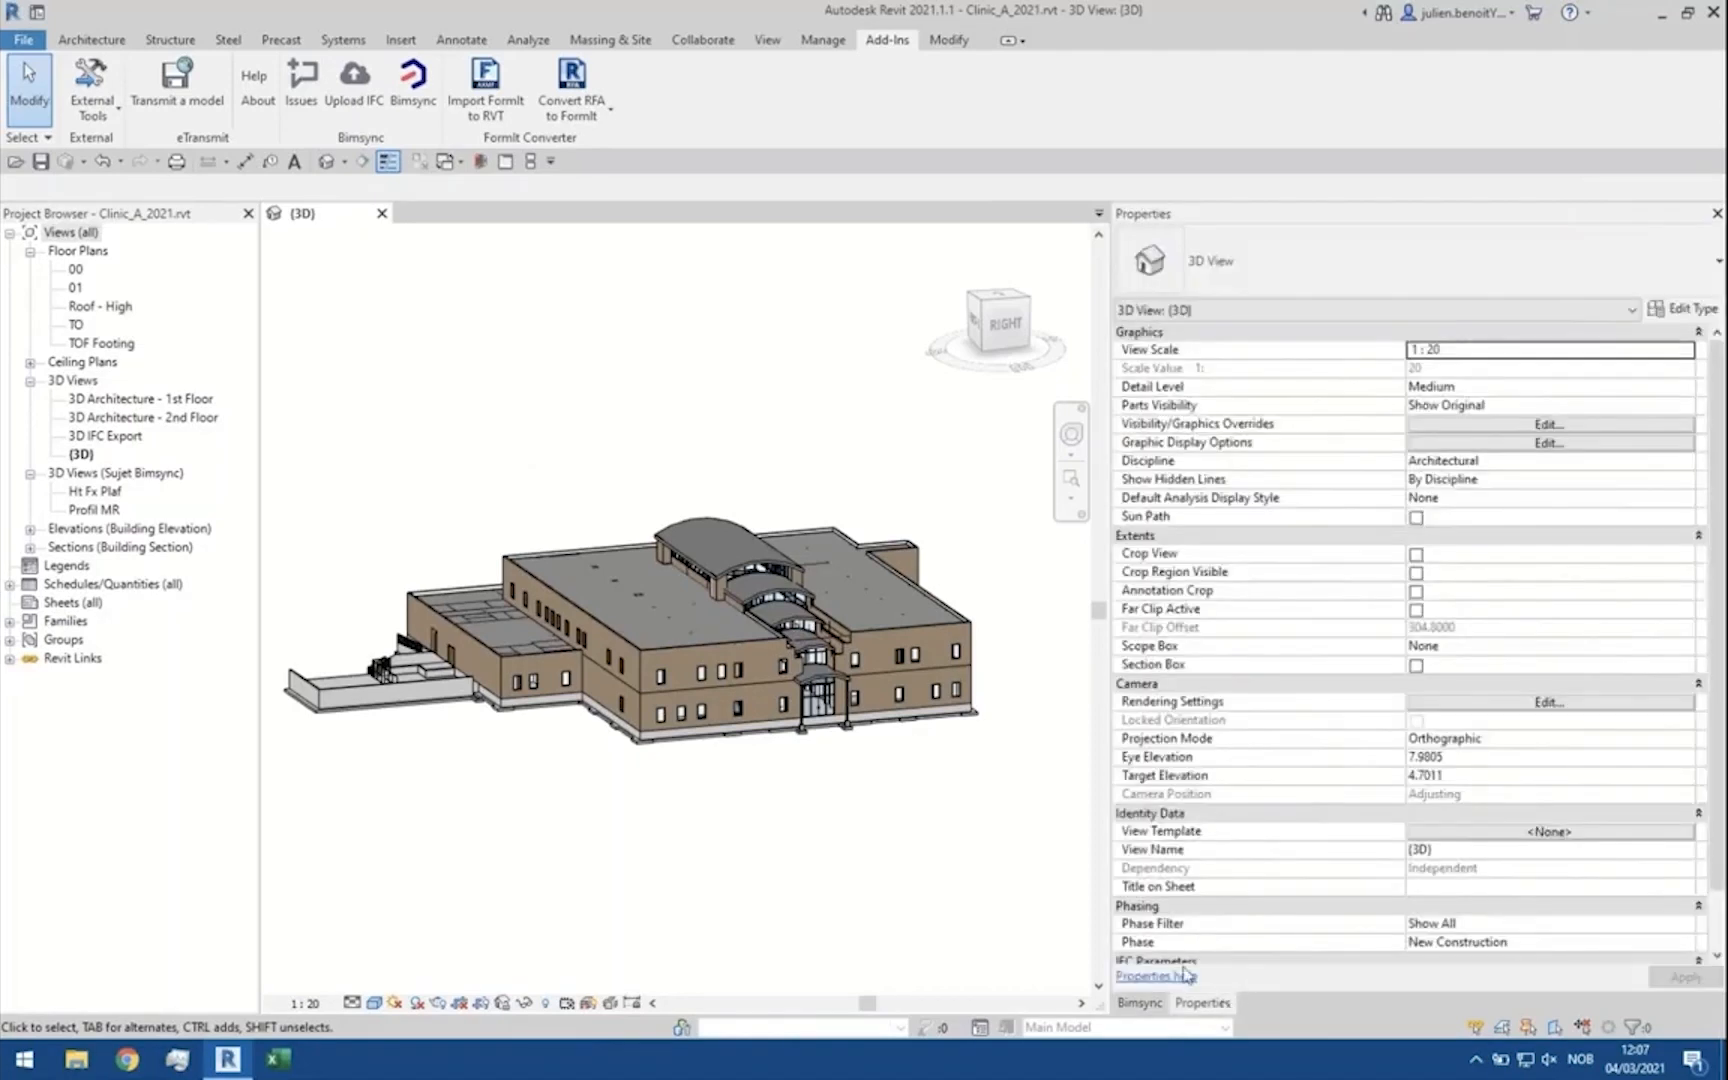
pyautogui.click(1140, 1002)
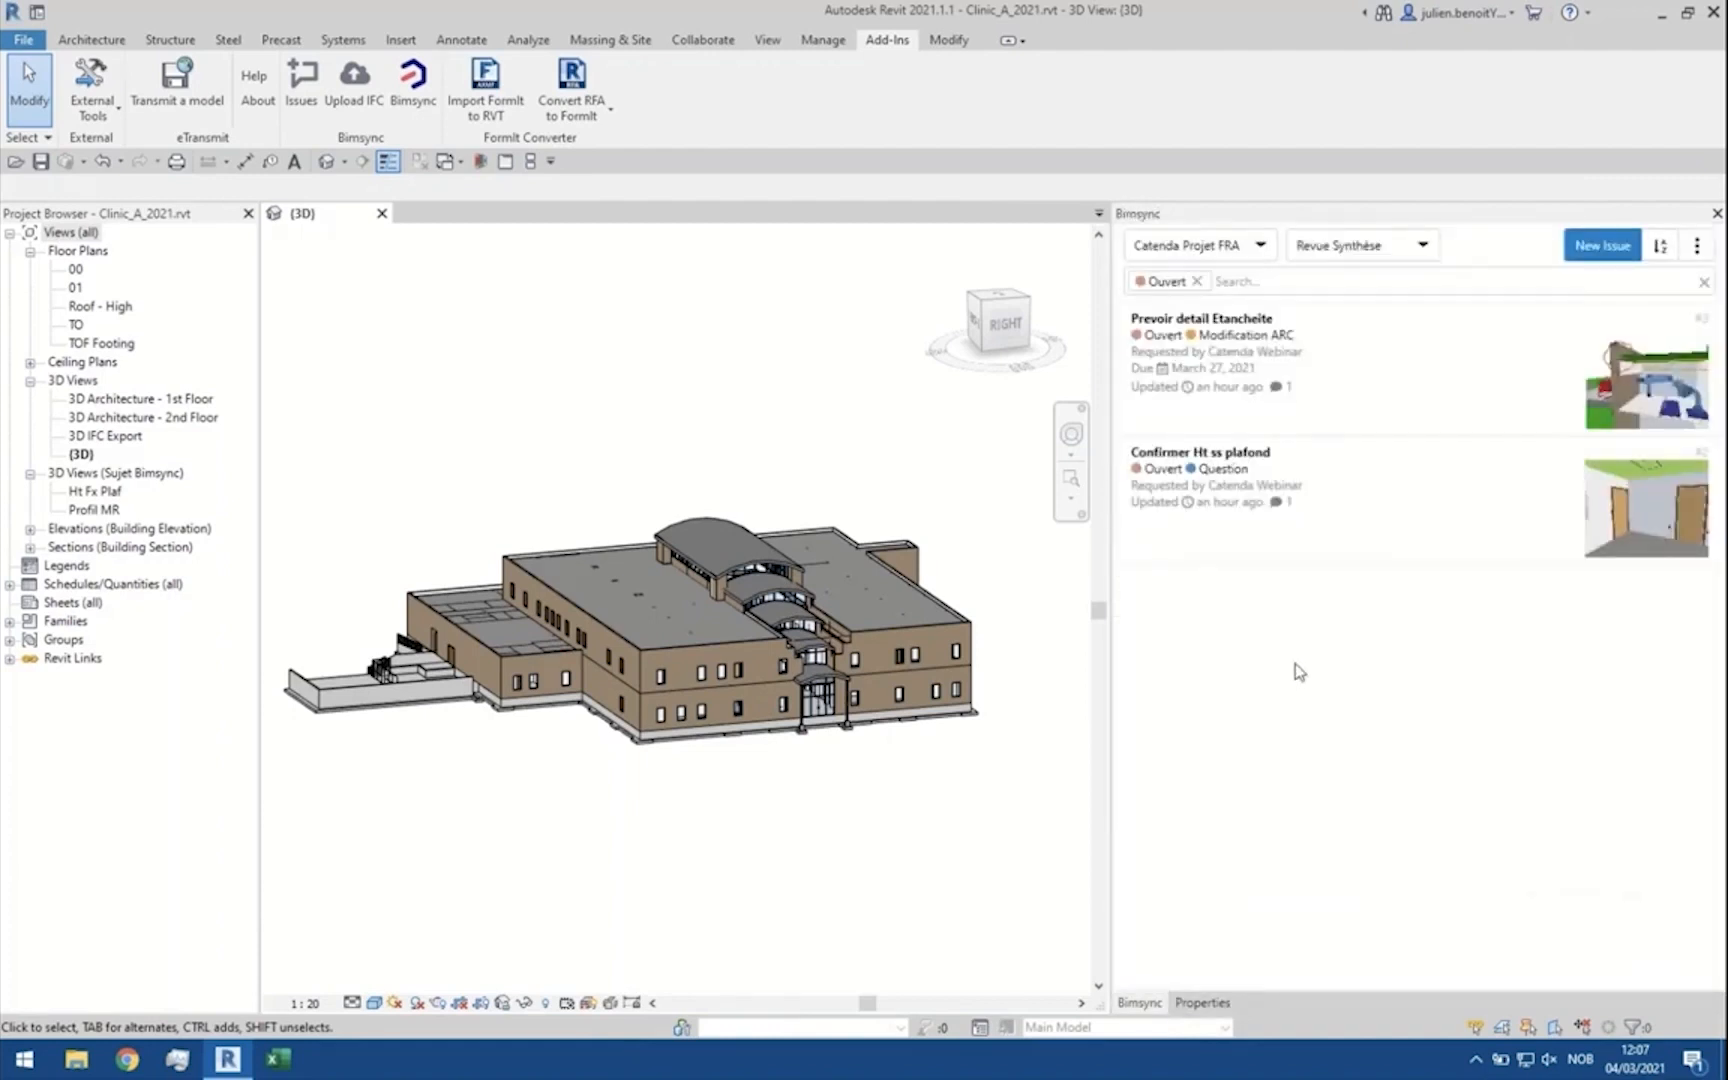
# Step: Choose Catenda Projet FRA as the plugin's project and look through its available issue lists
pyautogui.click(1261, 247)
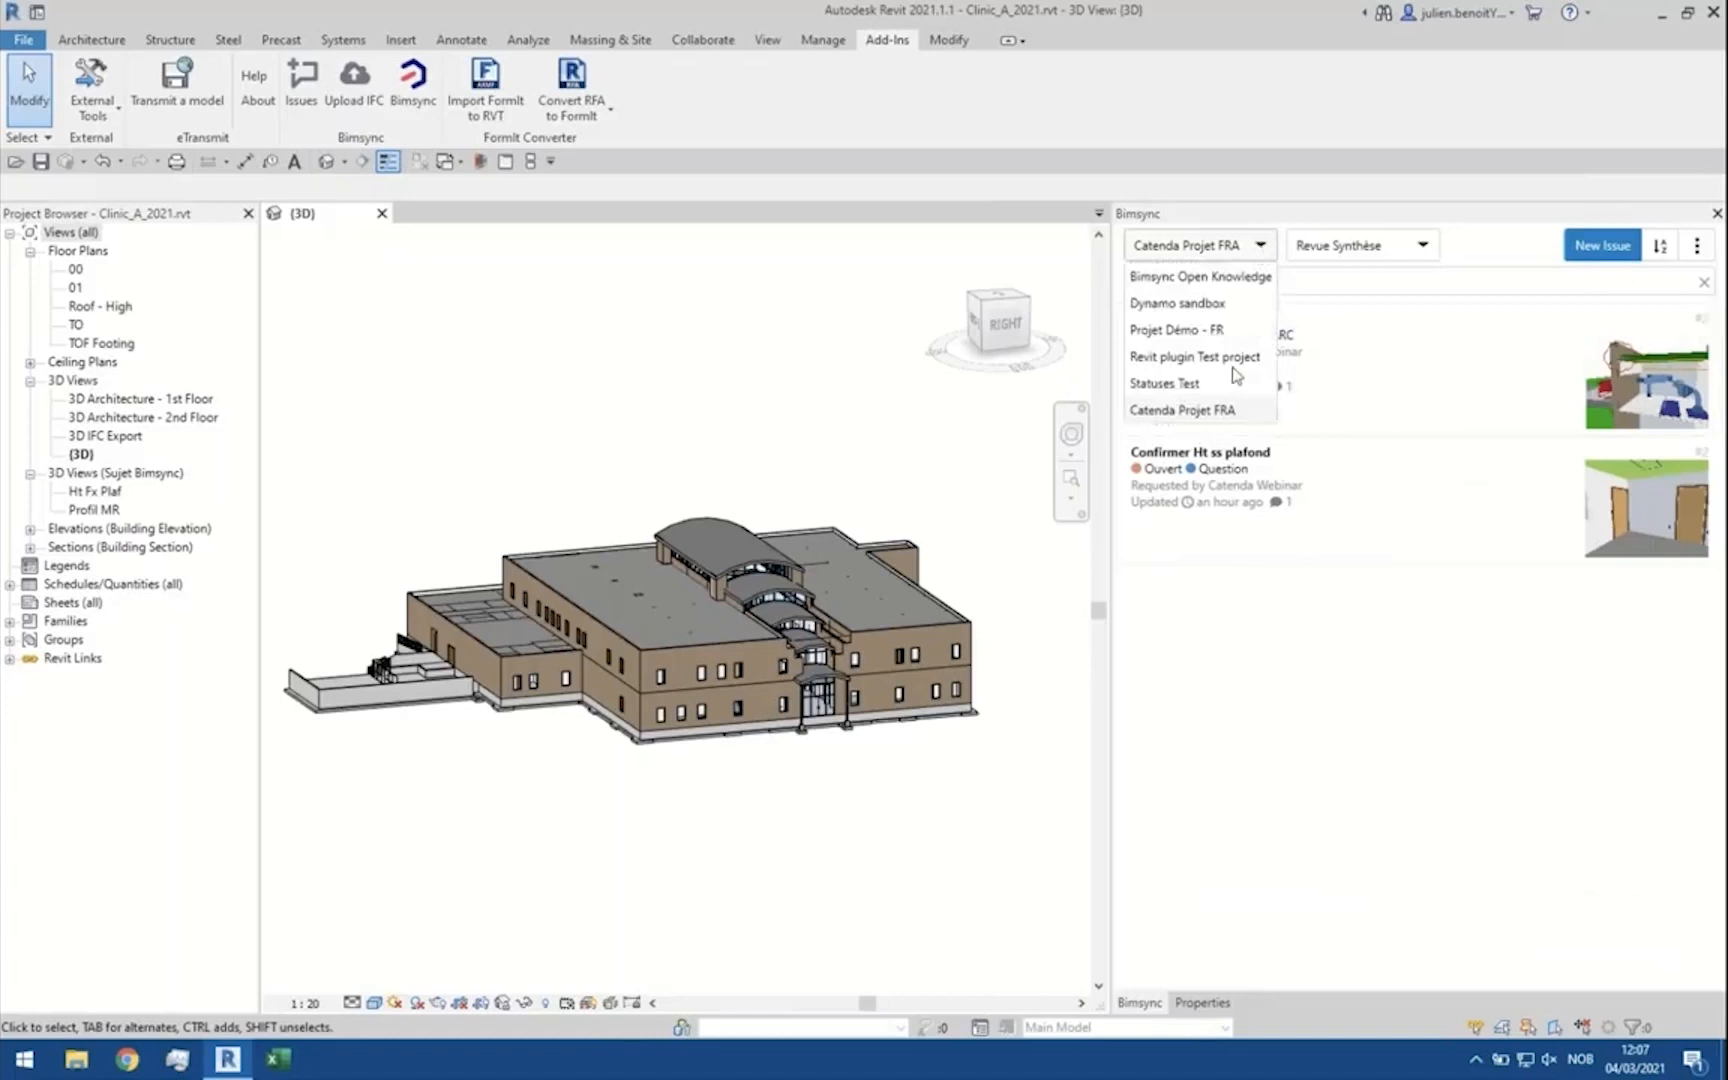
pyautogui.click(1233, 412)
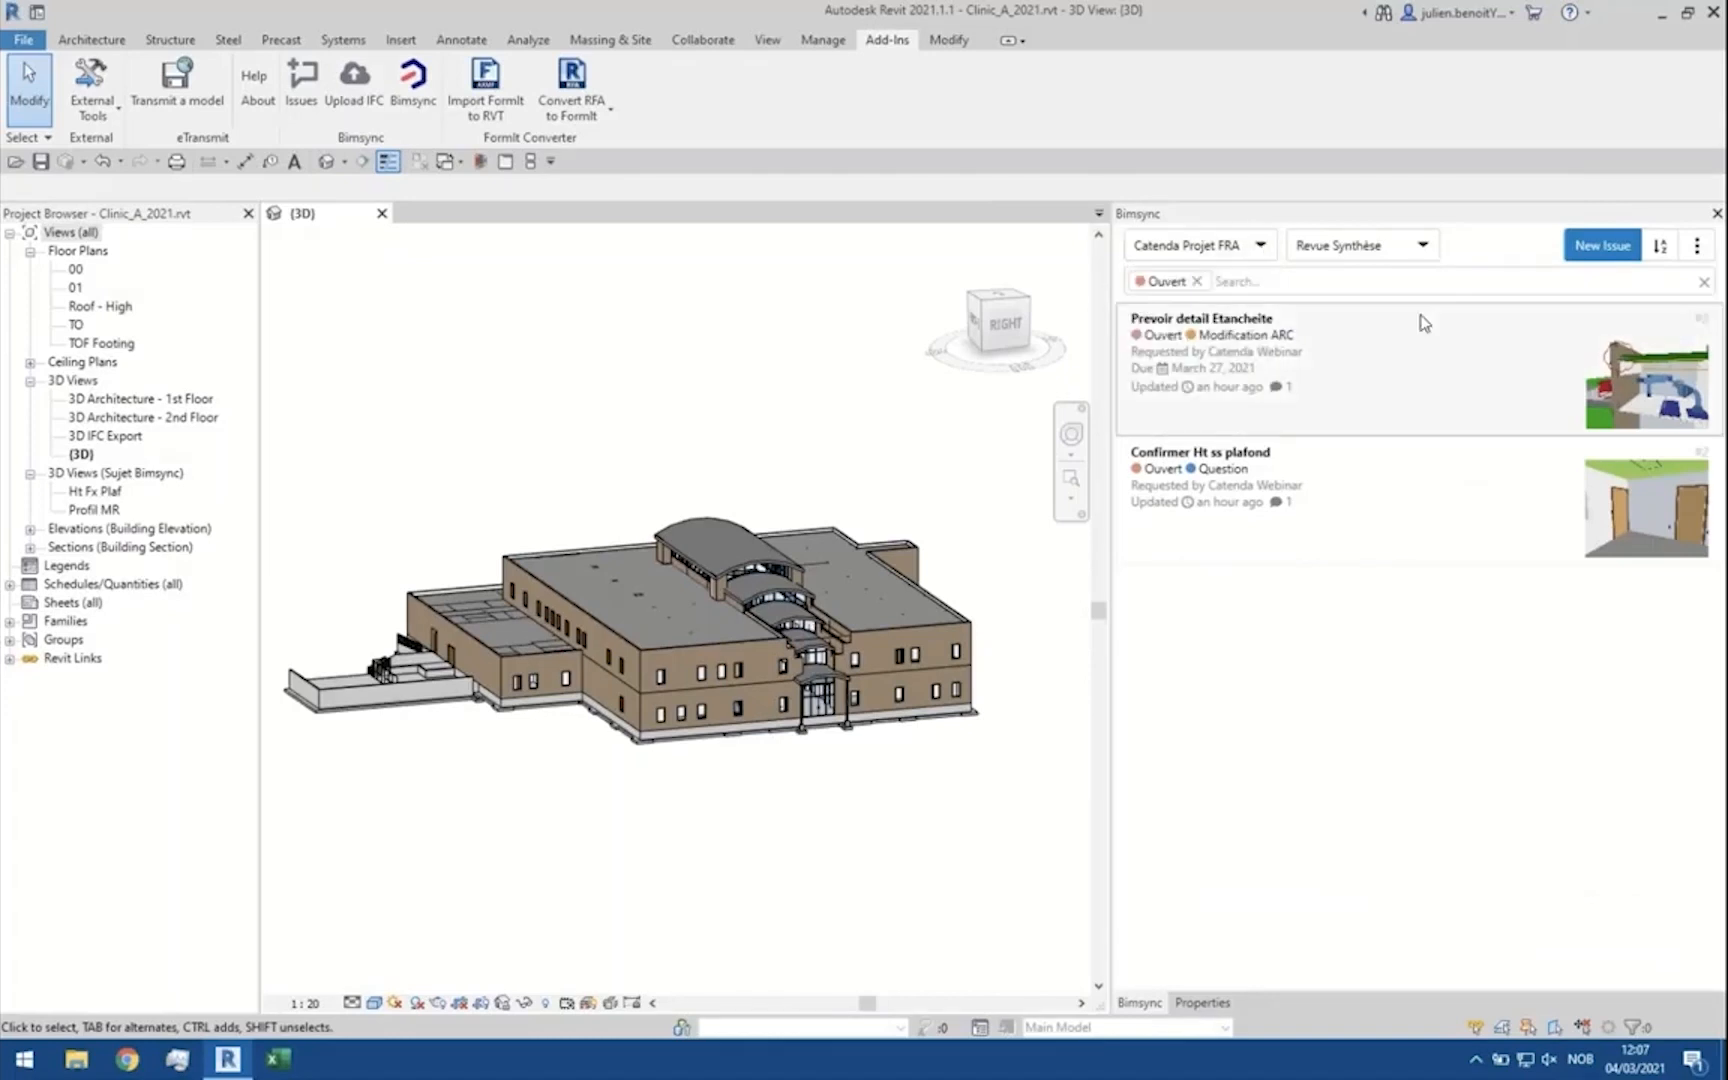
pyautogui.click(1405, 259)
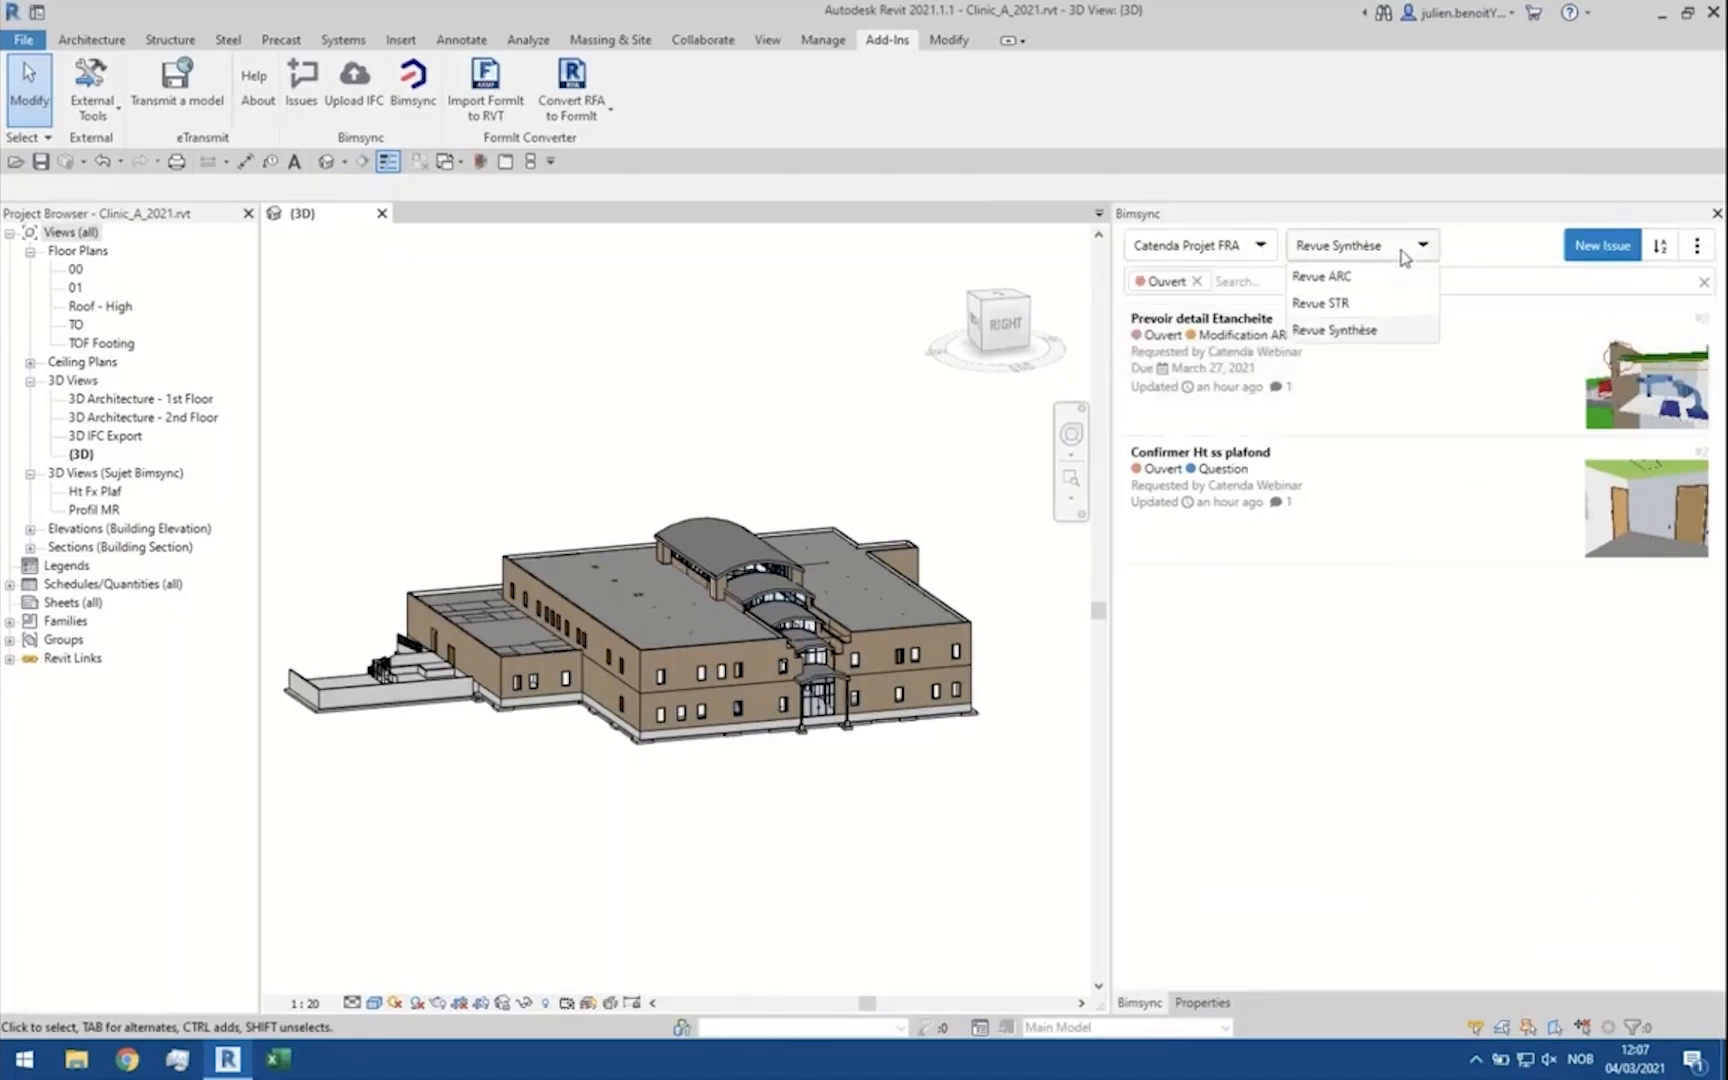
pyautogui.click(1405, 255)
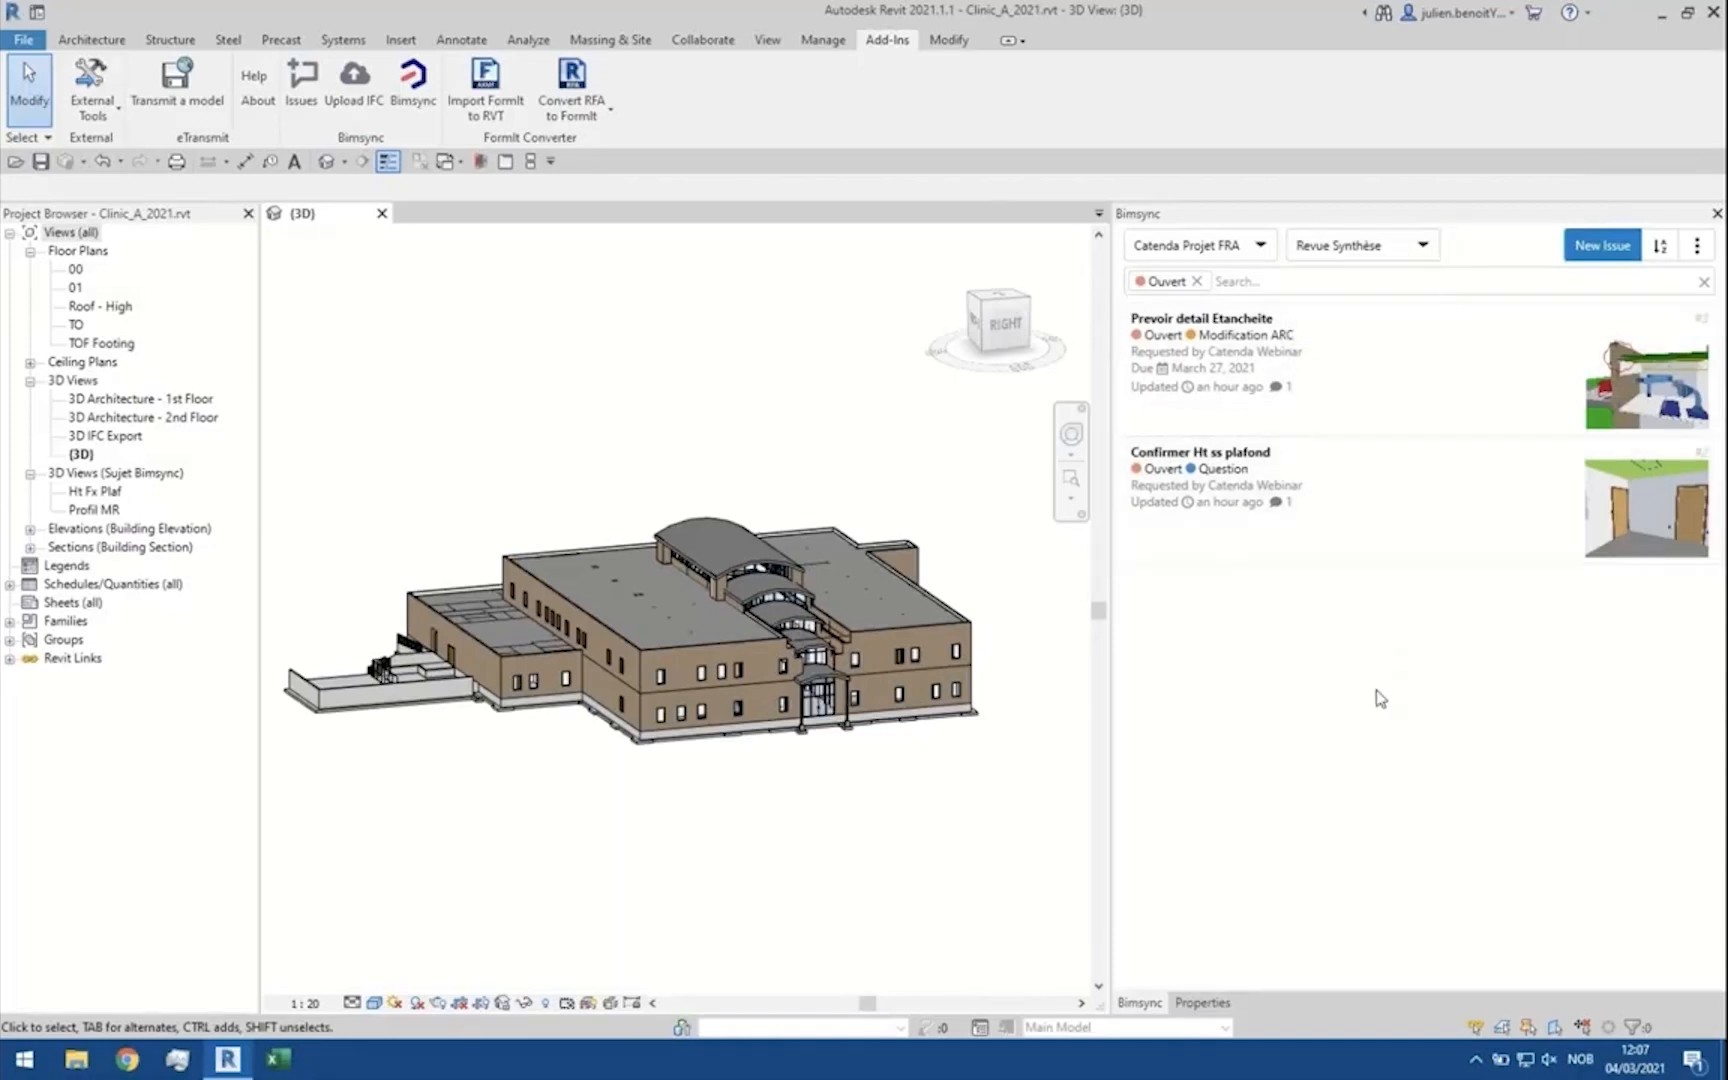
# Step: Reload the Revue Synthèse issues by switching to the Revue ARC list and back
pyautogui.click(1362, 250)
pyautogui.click(1355, 274)
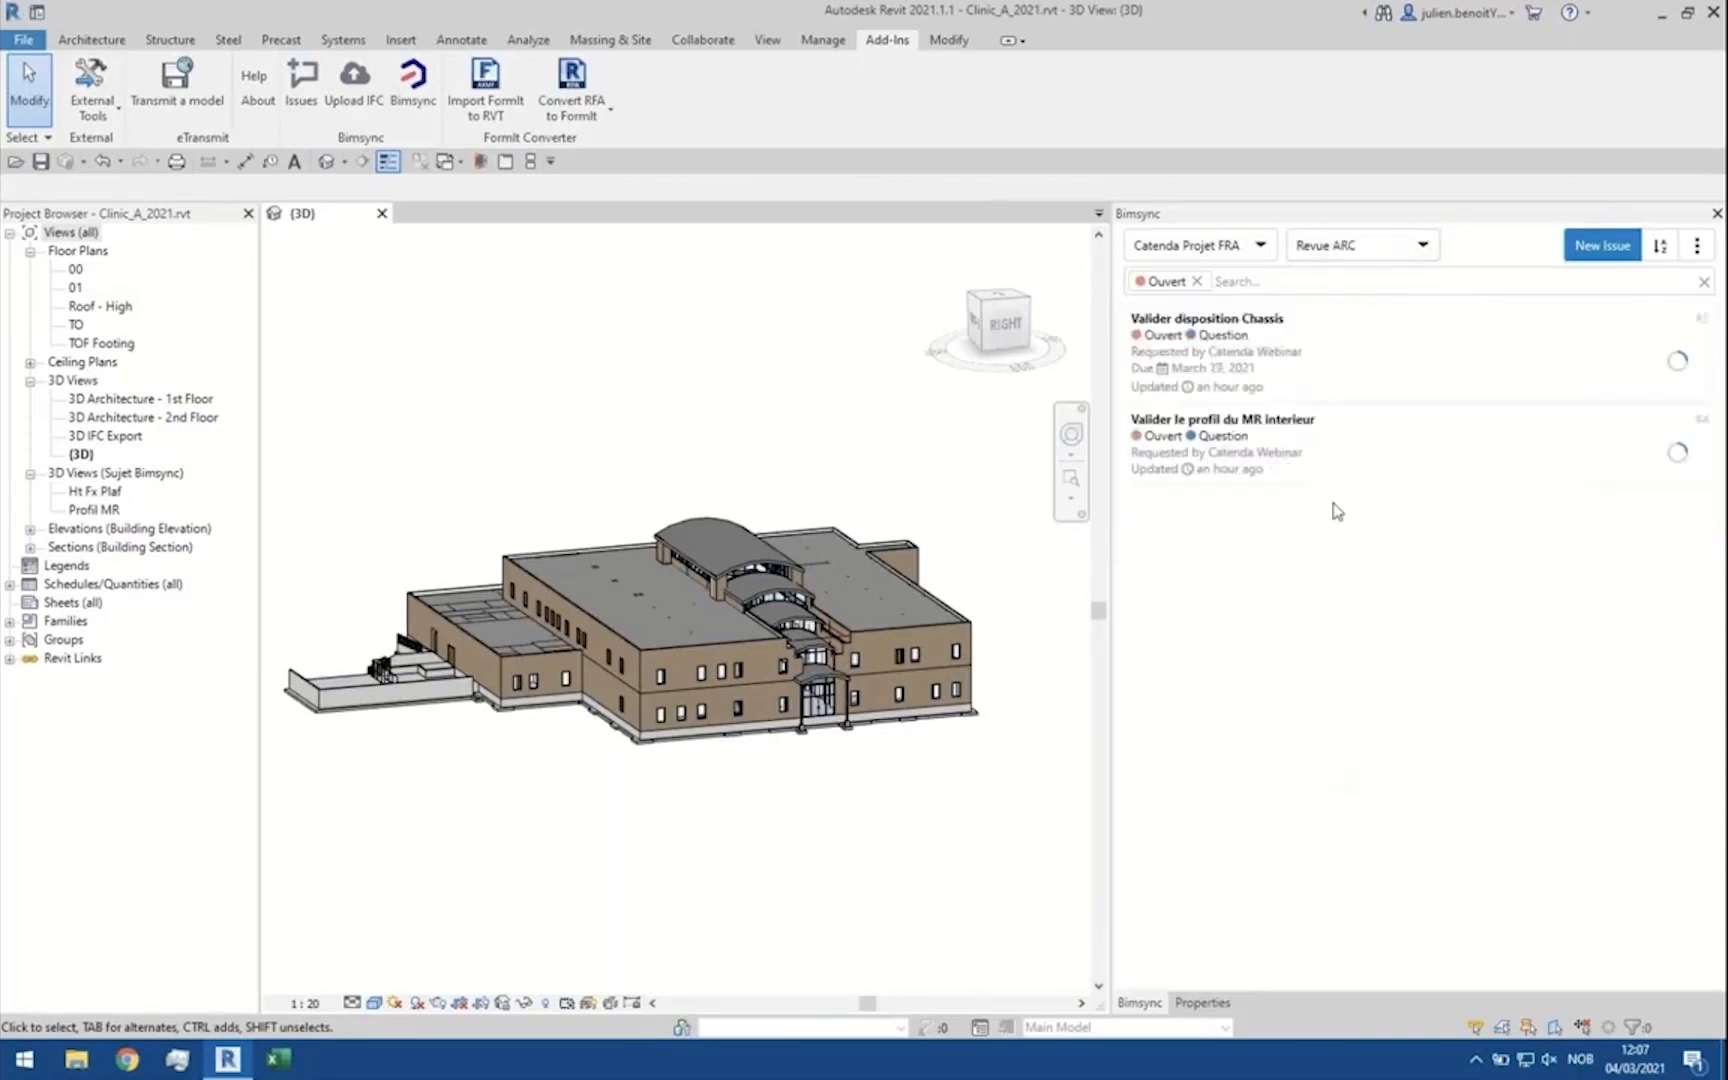
pyautogui.click(1352, 255)
pyautogui.click(1358, 336)
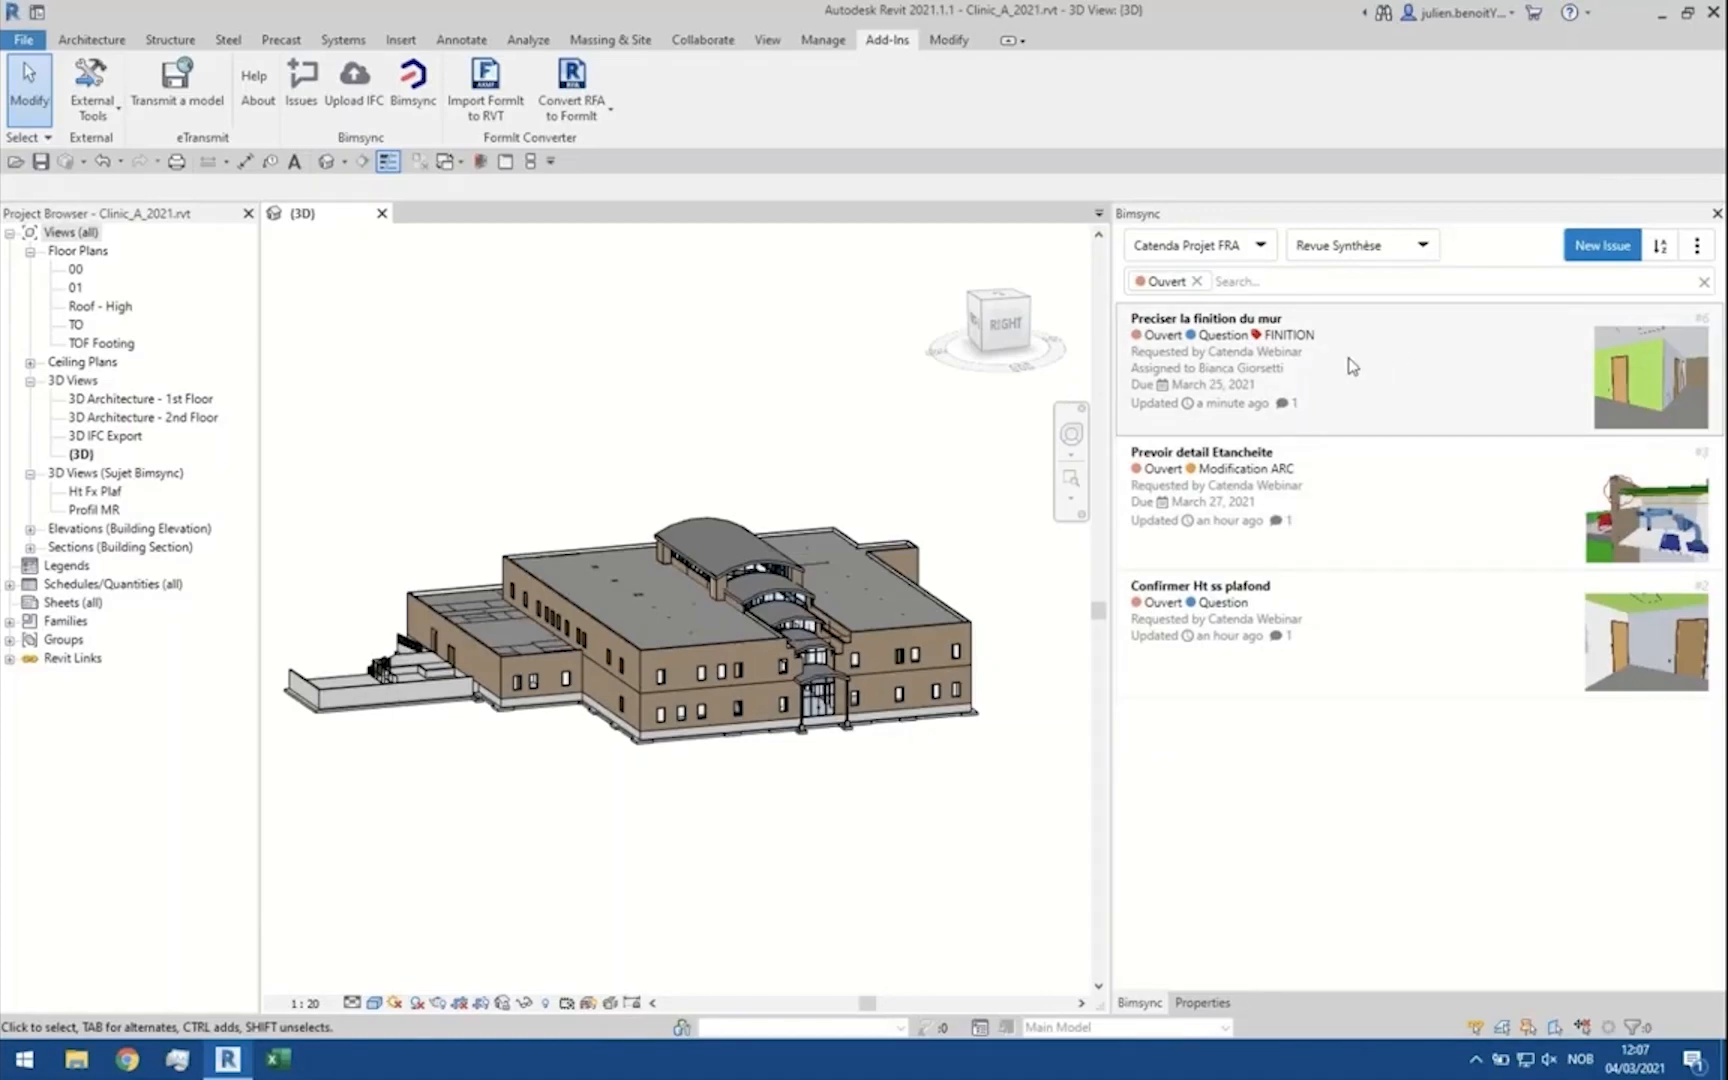
# Step: Switch to the browser and play part of the YouTube tutorial on using the Bimsync Revit plugin, pausing it after the project selection
pyautogui.hotkey('ctrl', 'Left')
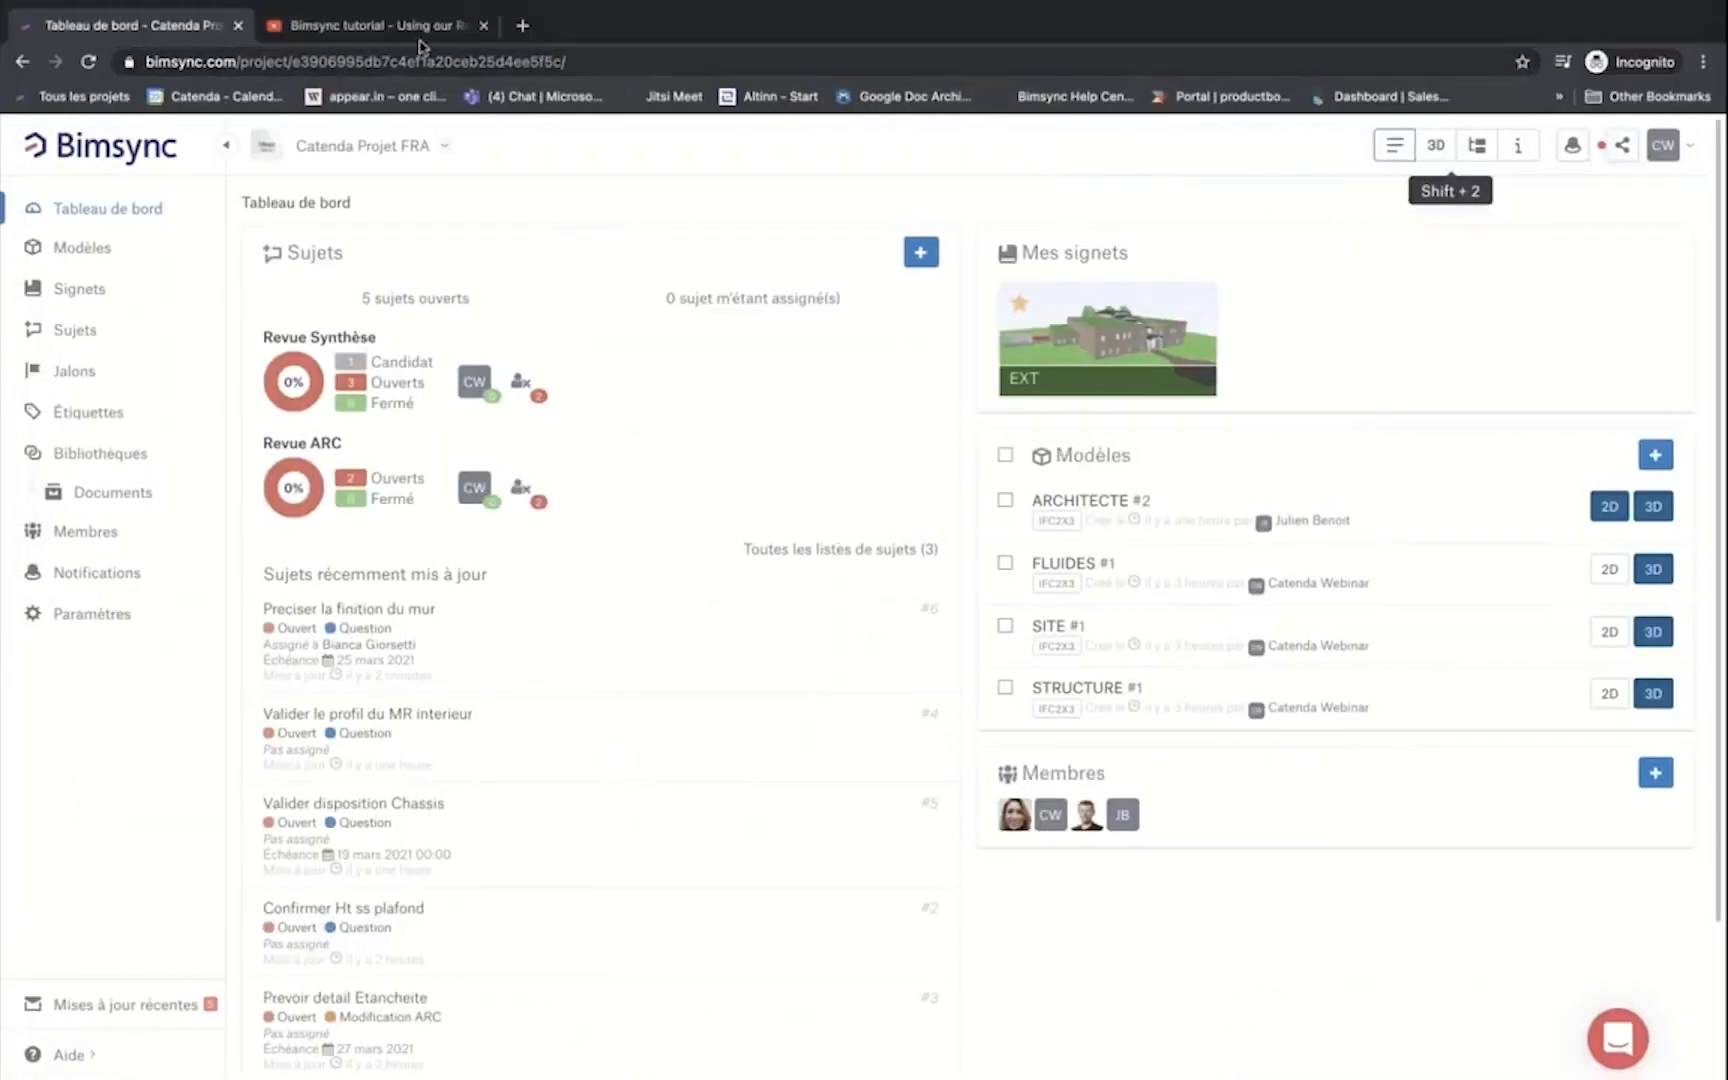
pyautogui.click(398, 30)
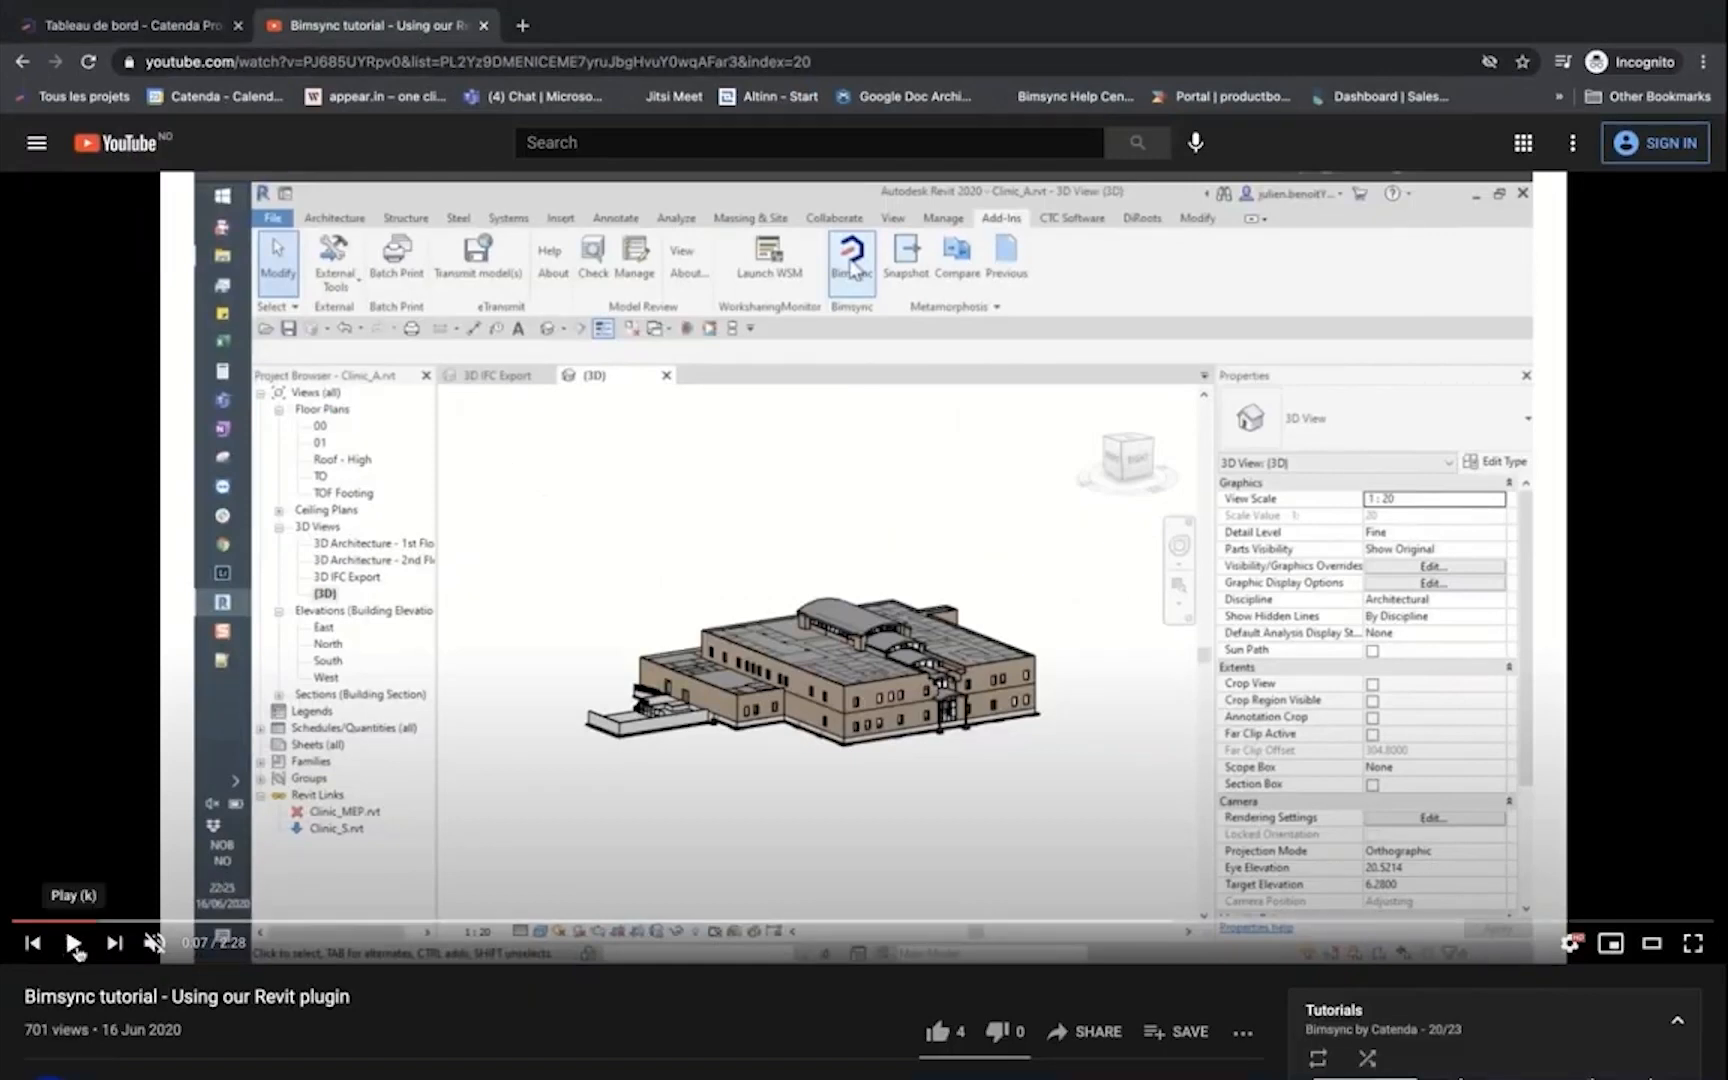
pyautogui.click(70, 946)
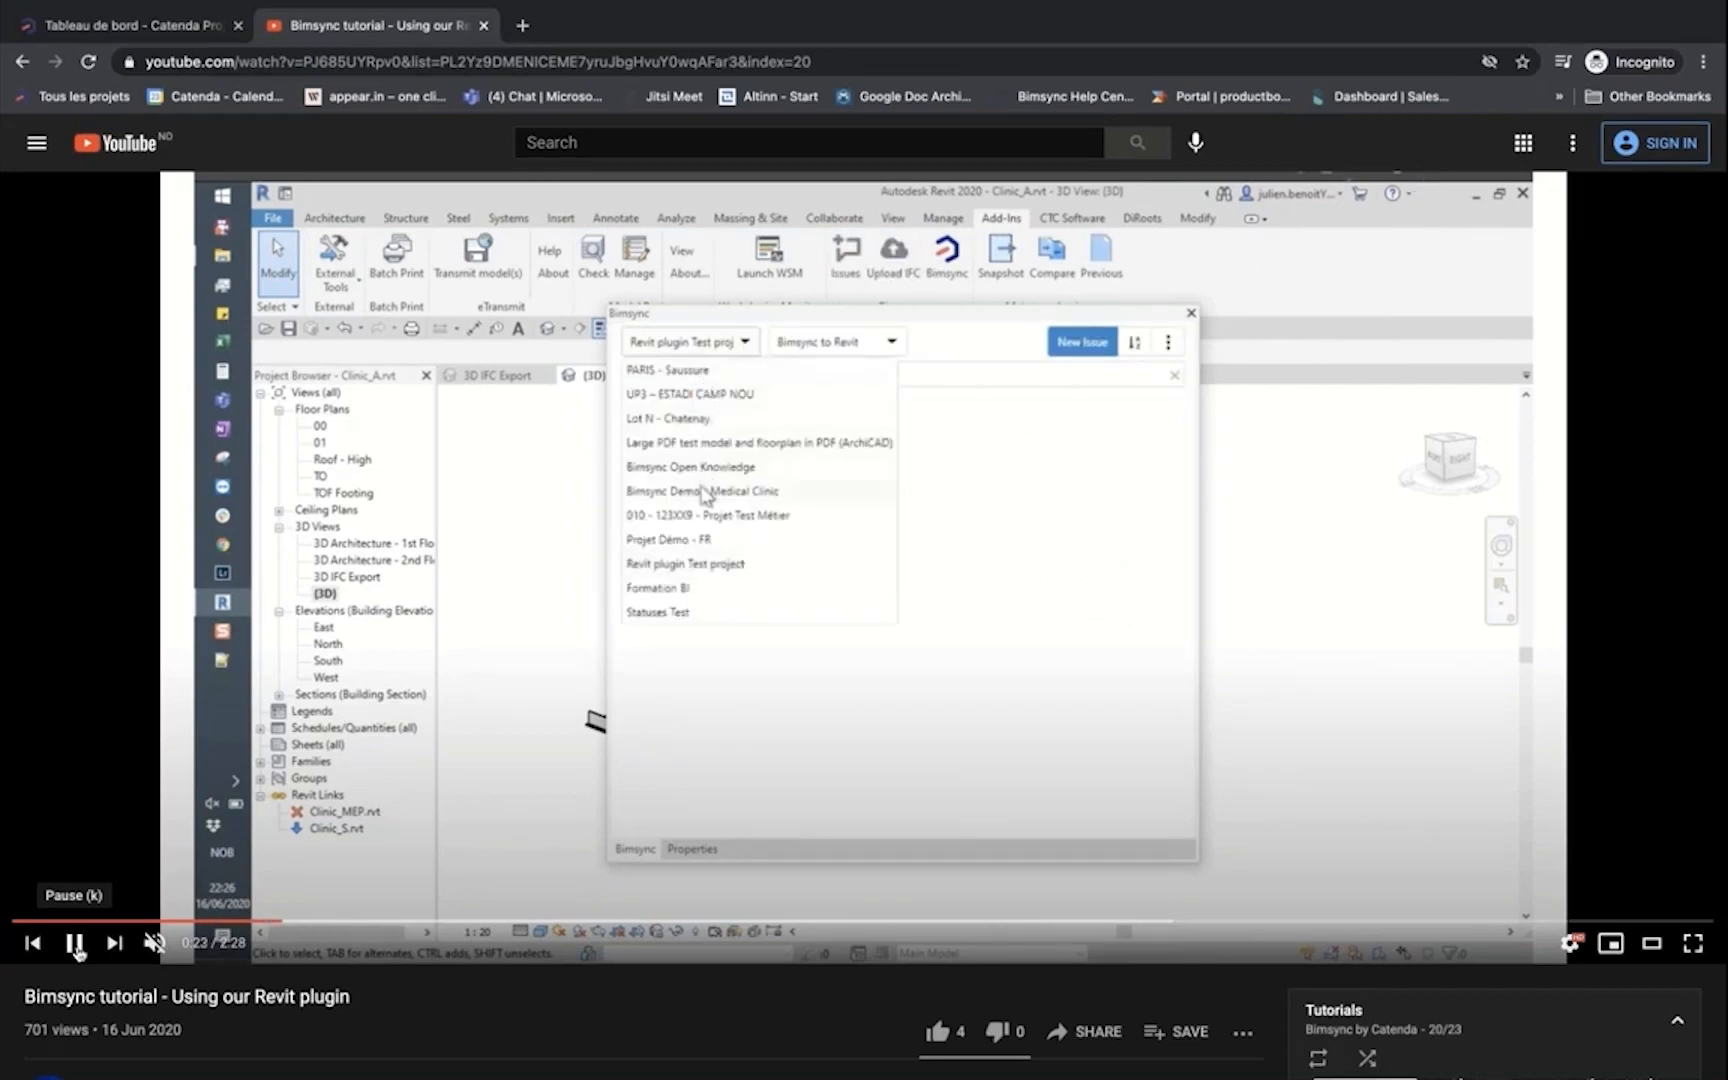
pyautogui.click(75, 944)
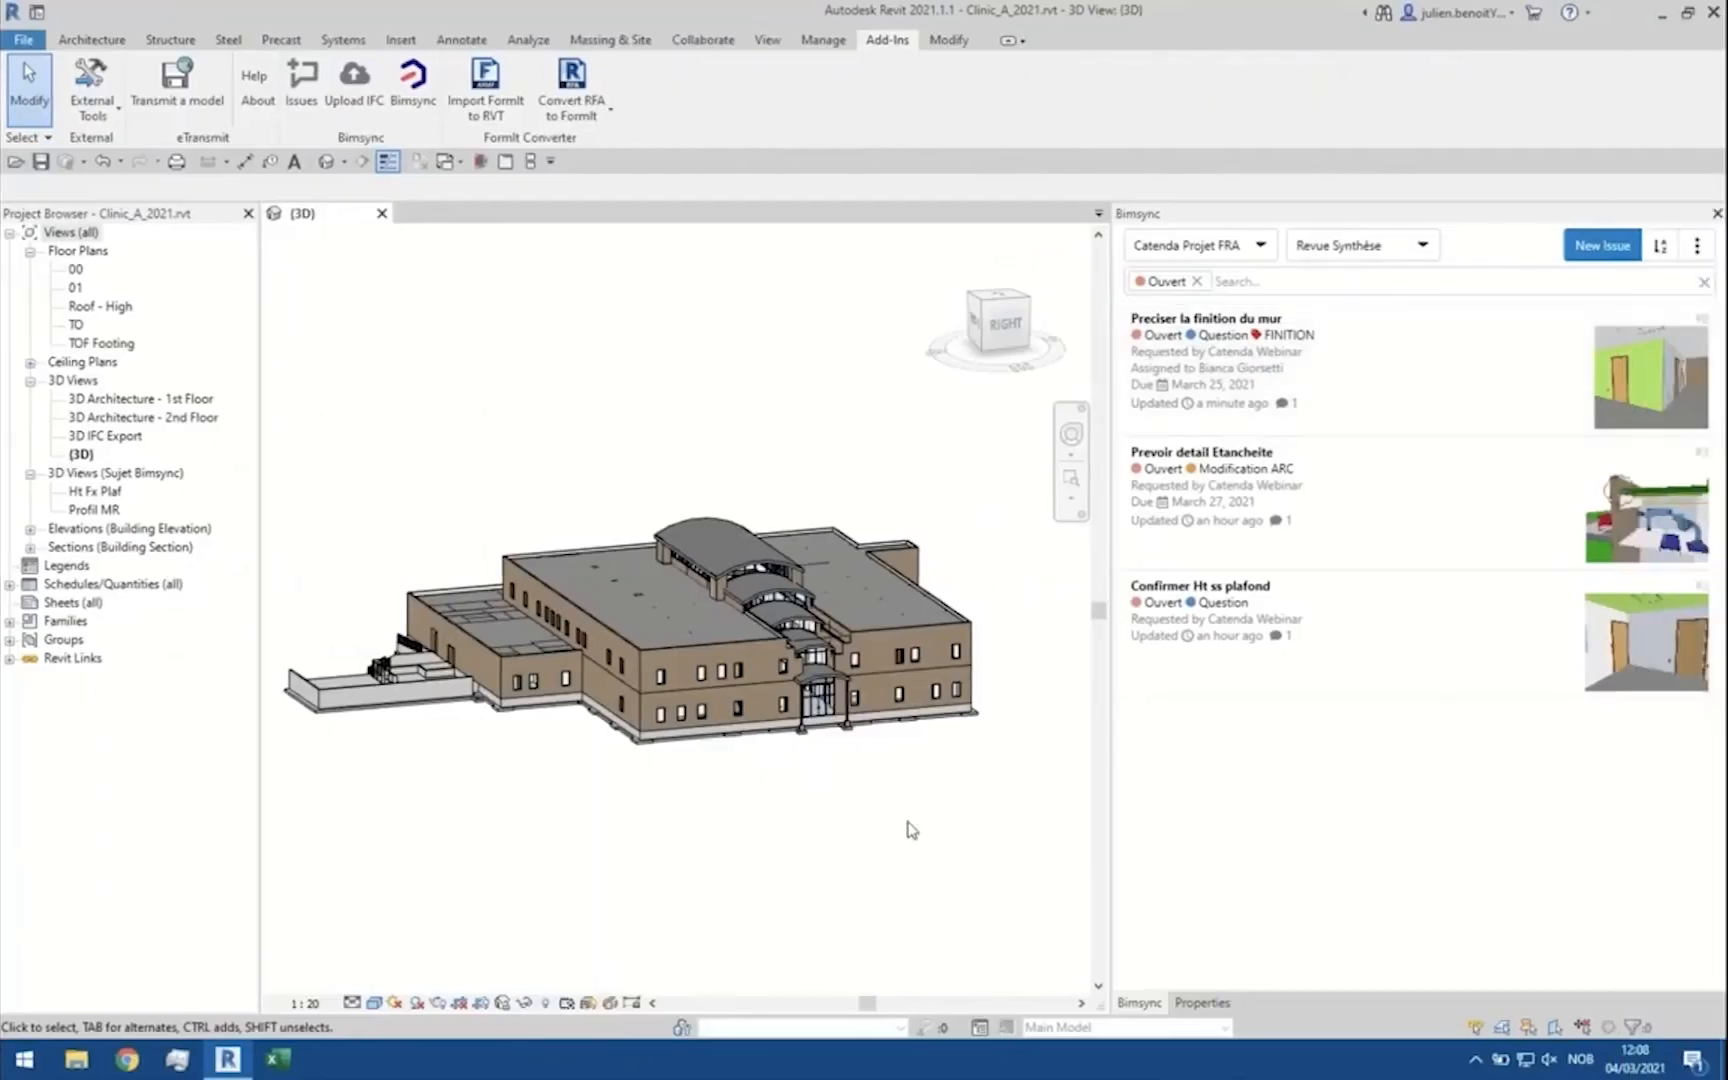
# Step: Back in Revit, open the issue "Preciser la finition du mur" and restore its captured viewpoint in the model
pyautogui.click(1410, 371)
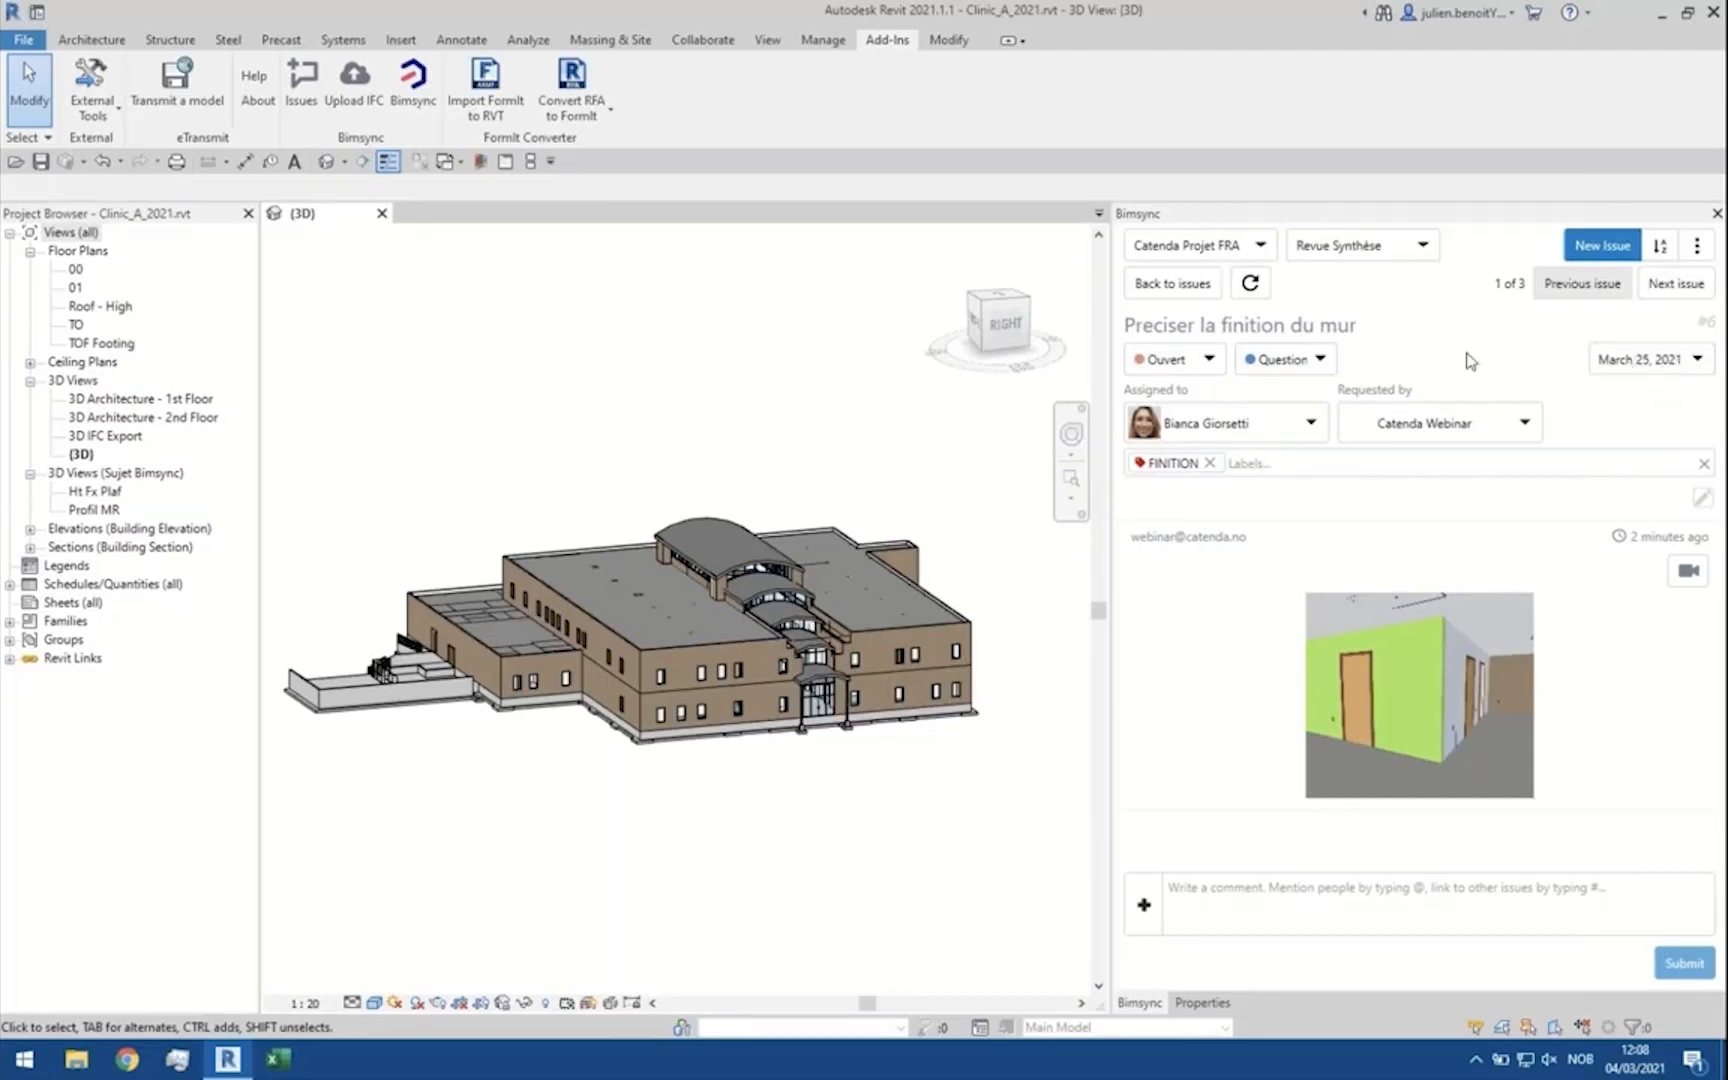
pyautogui.click(1690, 574)
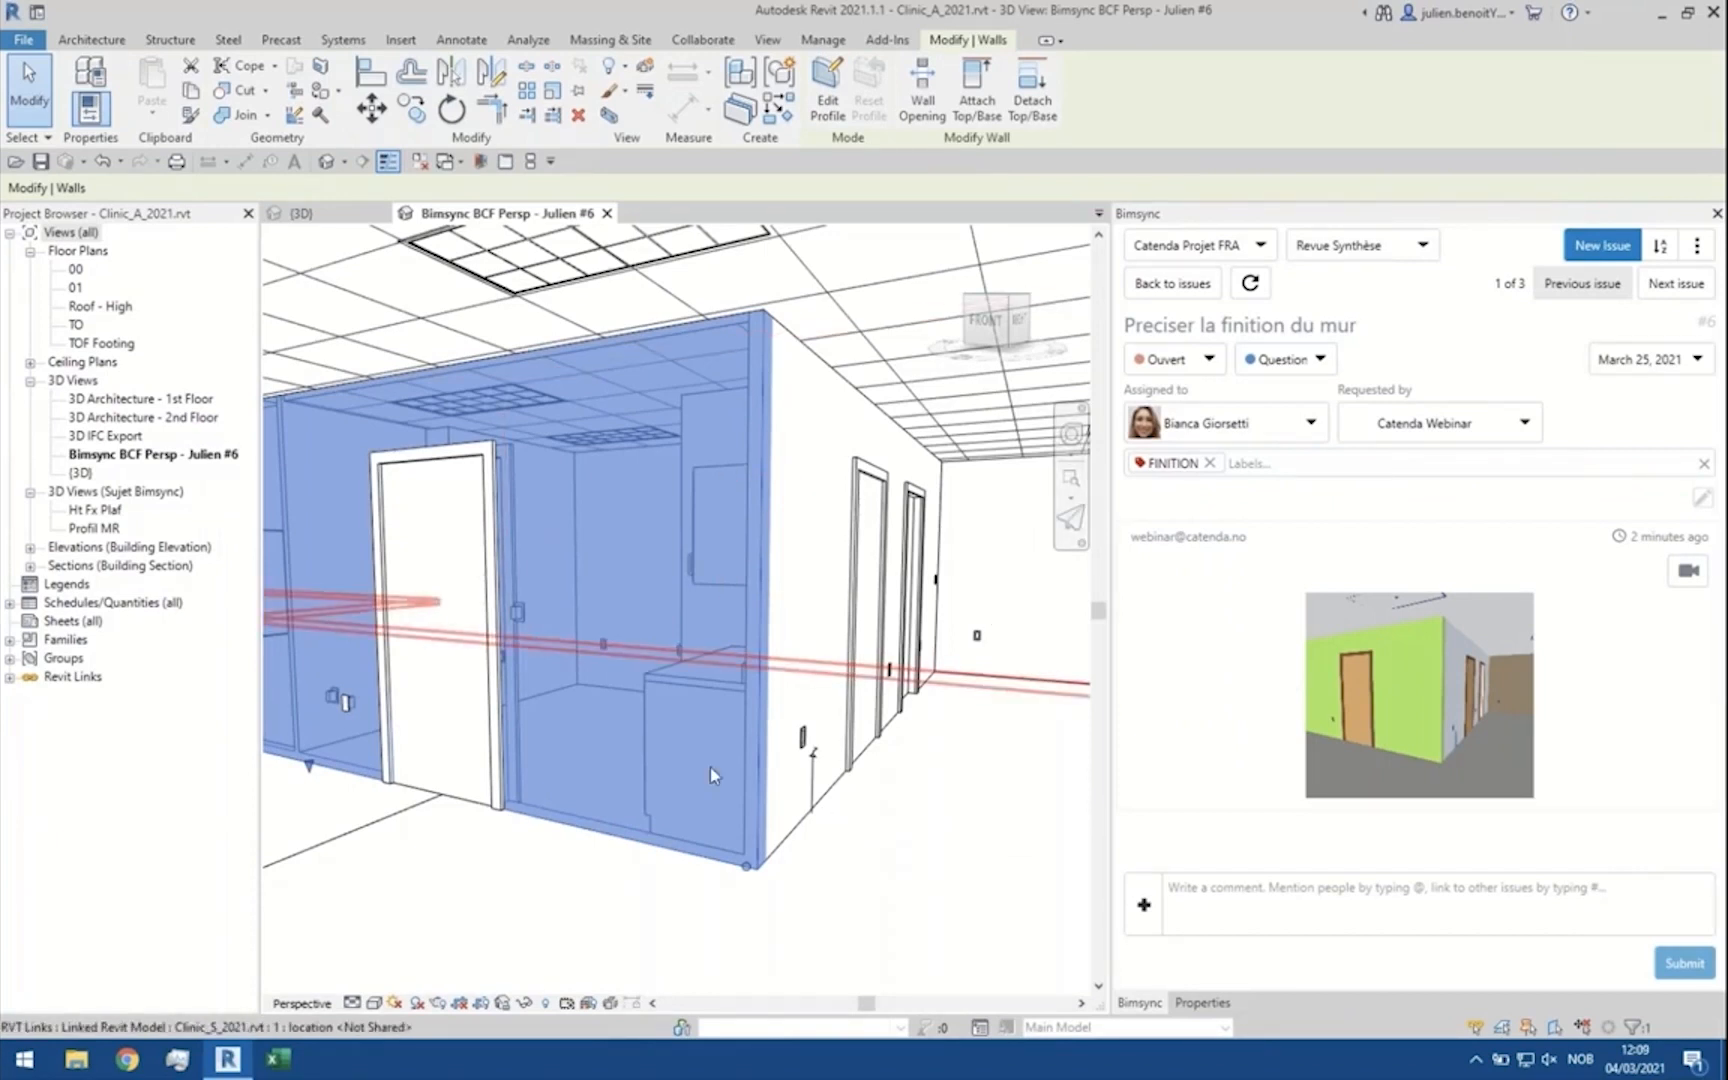
# Step: Review the selected partition wall's constraints, dimensions and IFC parameters, and return to the Bimsync issue
pyautogui.click(1204, 1003)
pyautogui.scroll(-3, 1328, 527)
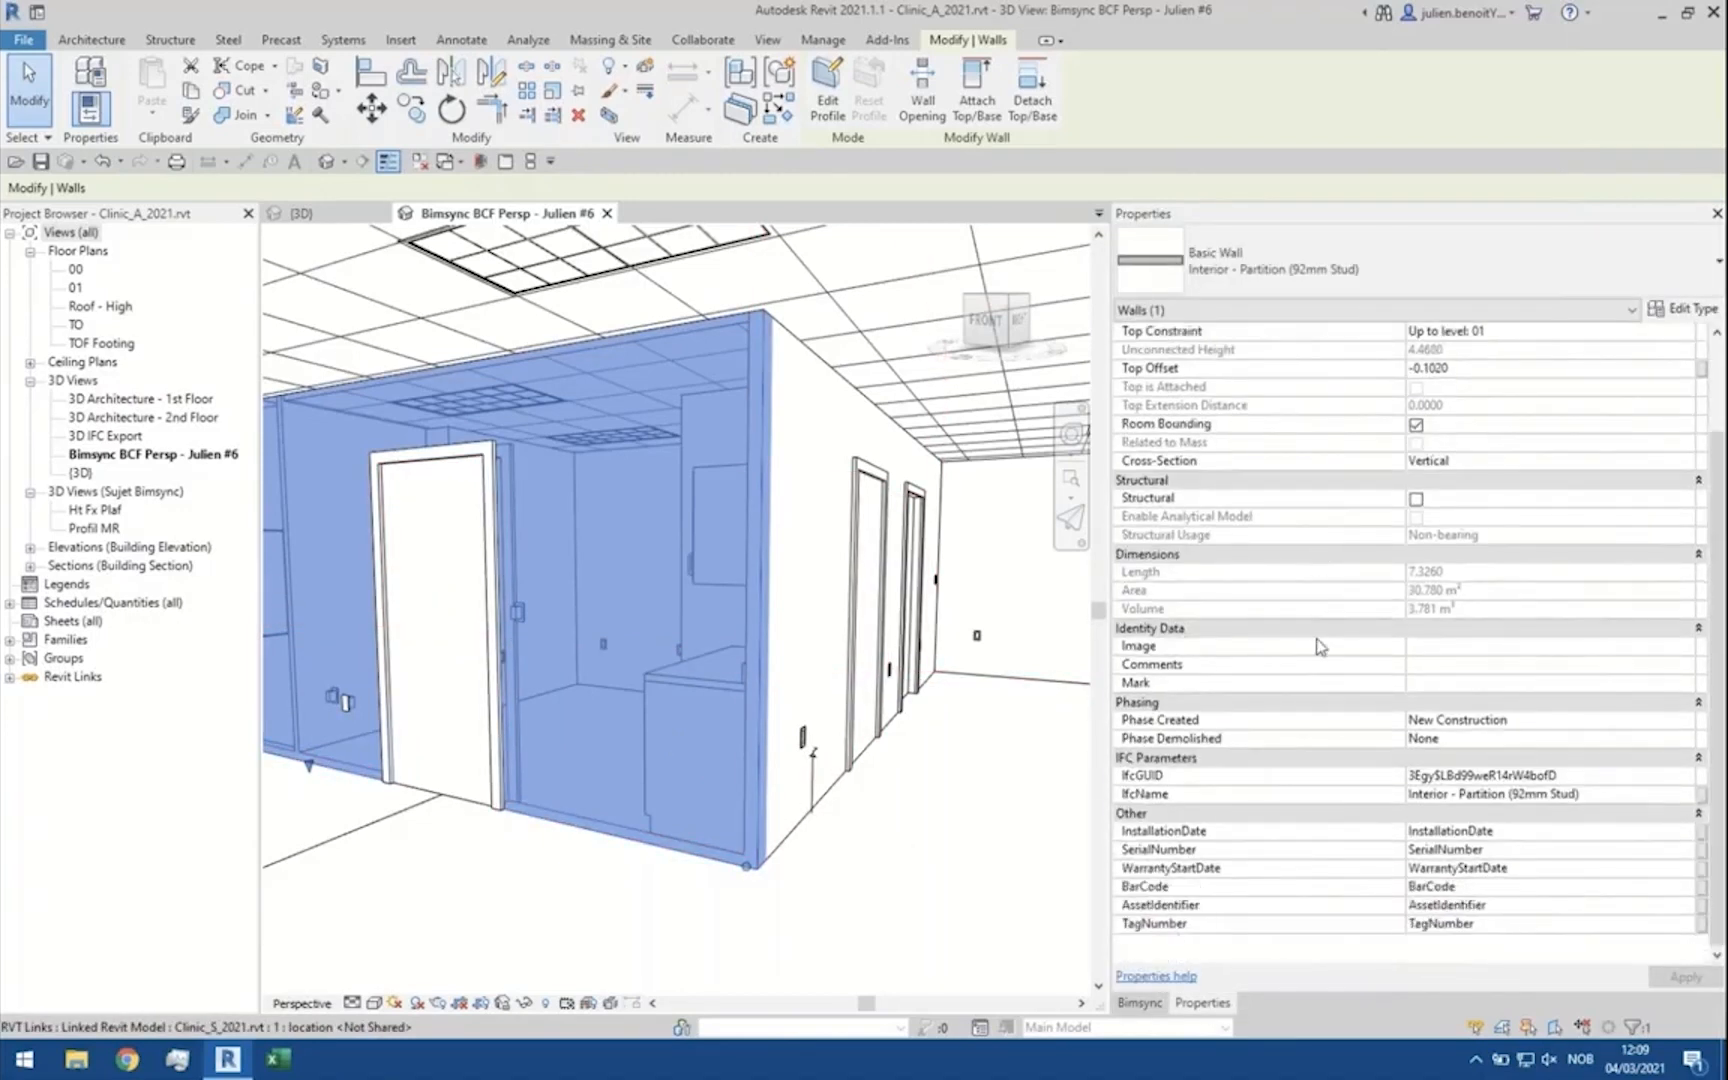
pyautogui.scroll(3, 1338, 801)
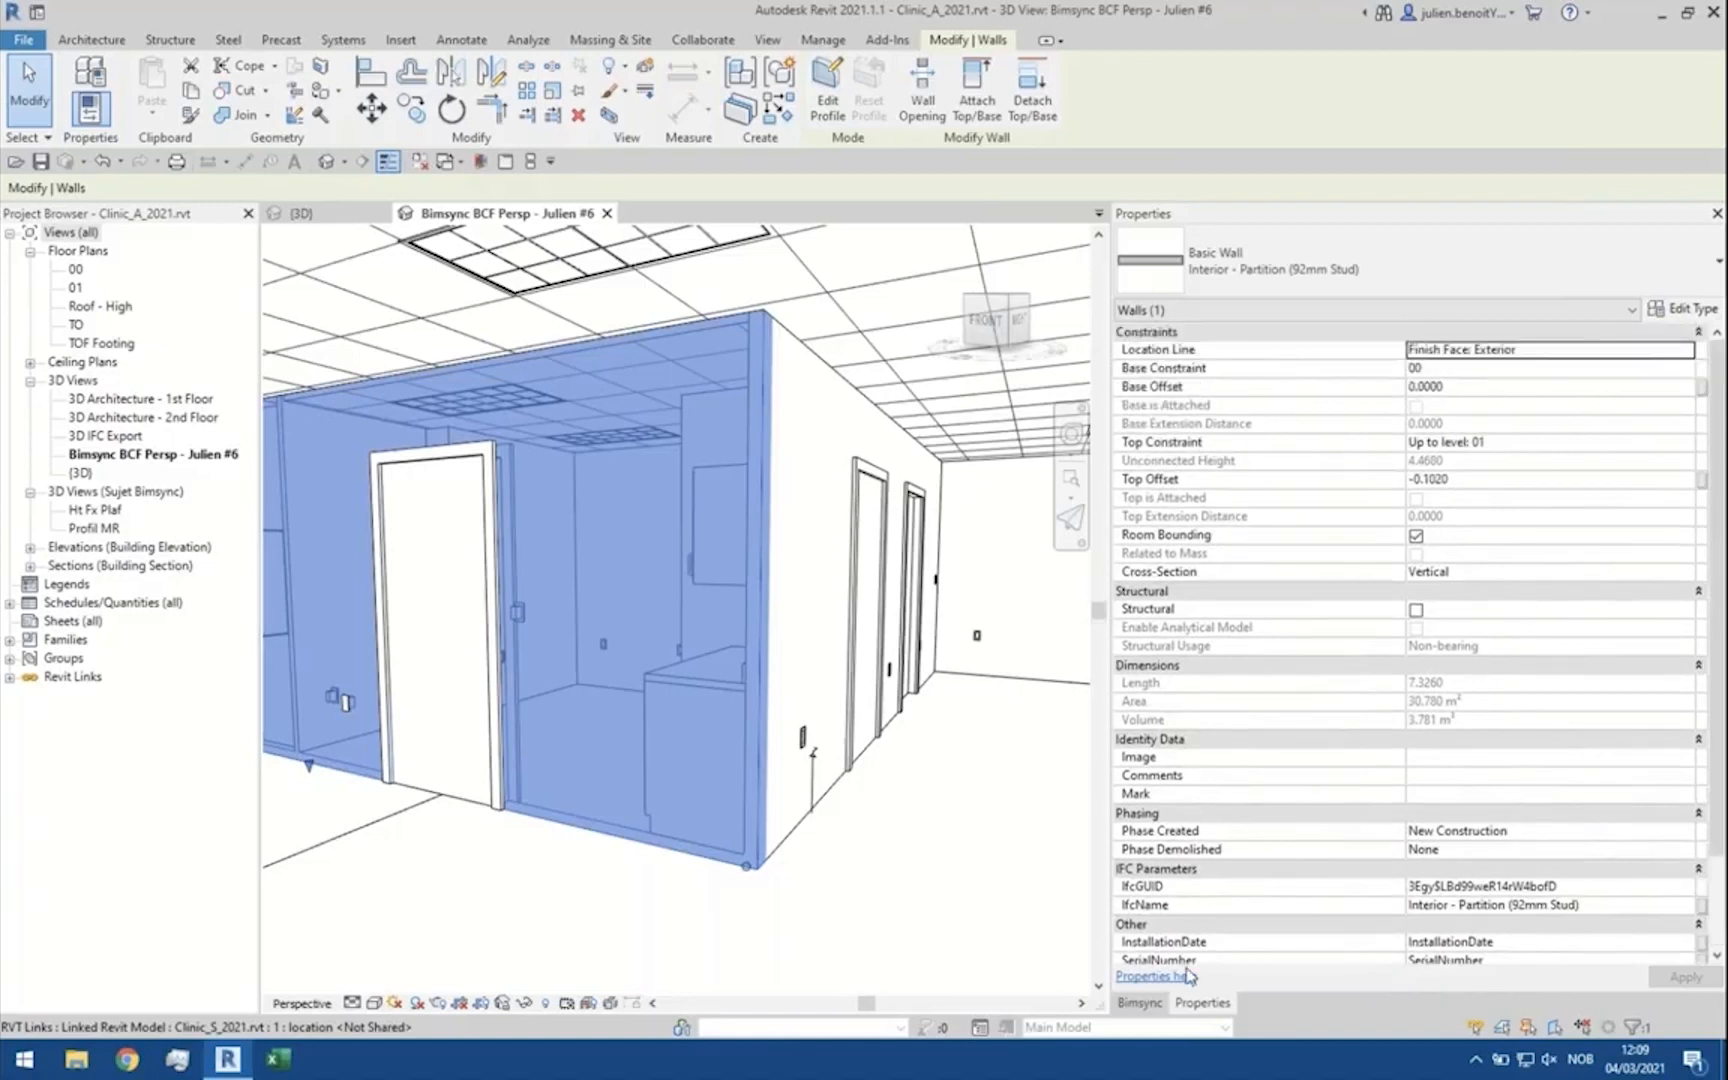
pyautogui.click(1146, 1006)
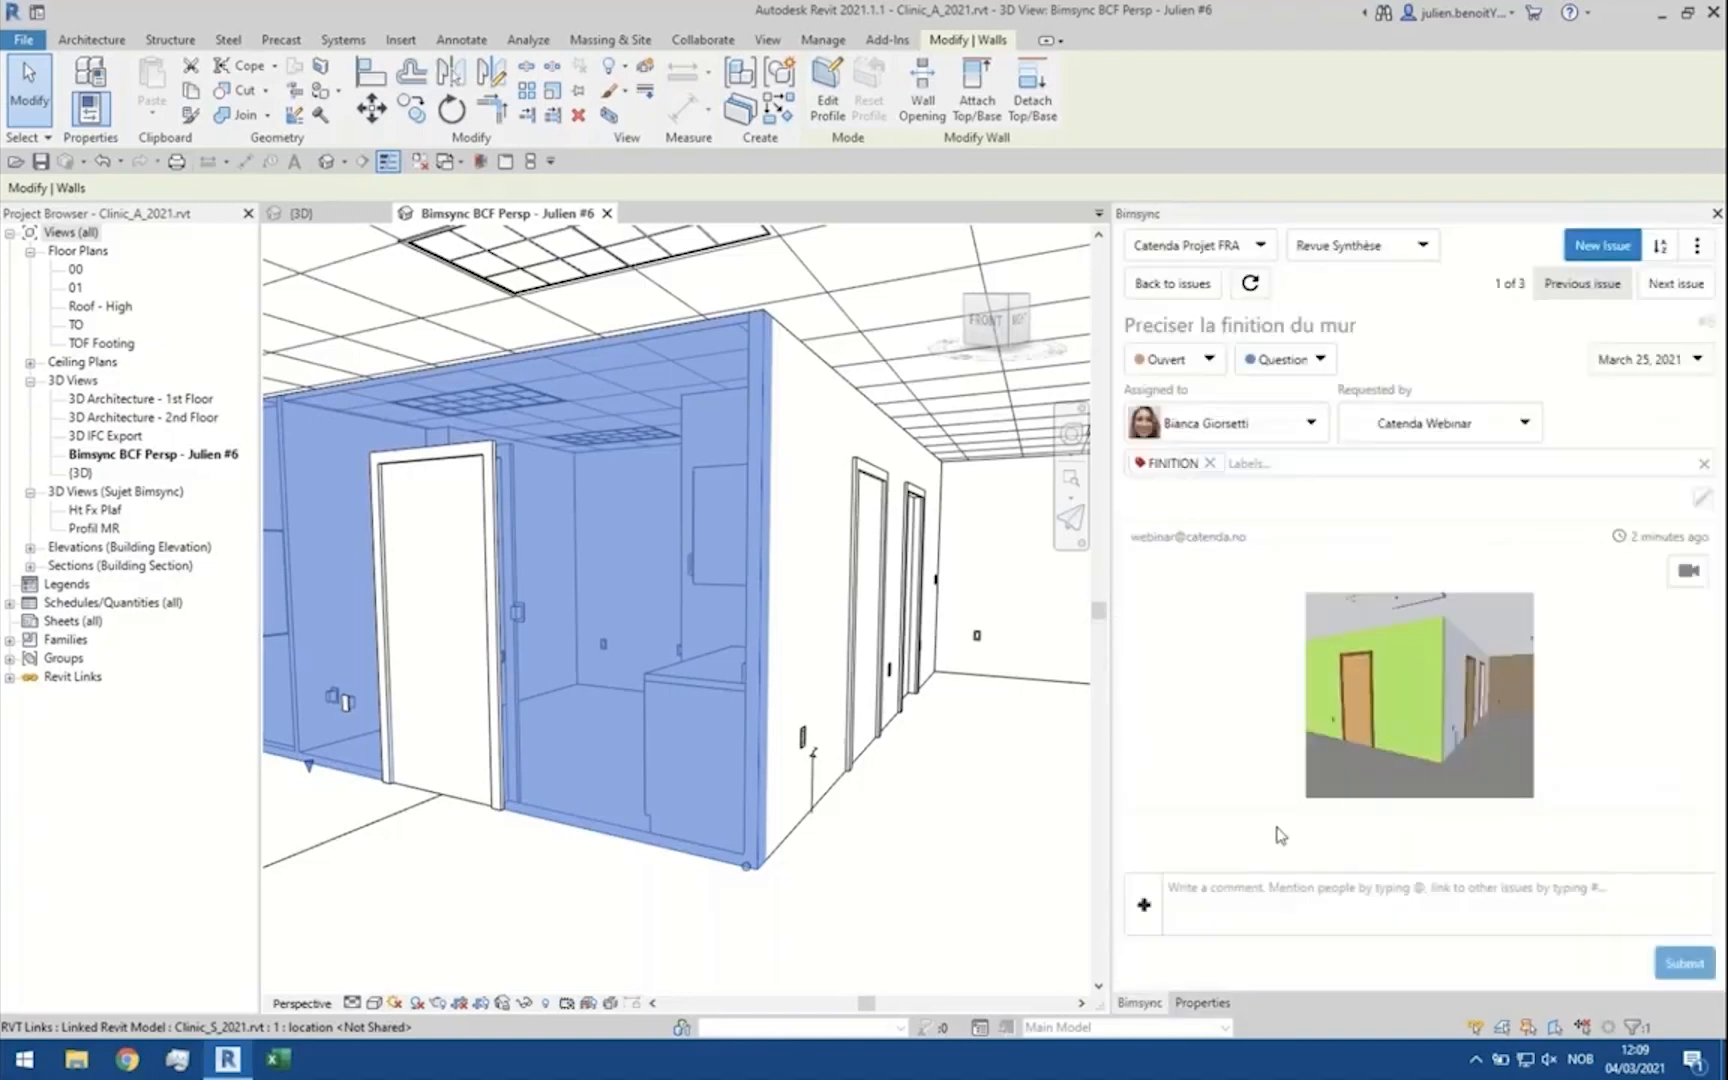
# Step: Submit the comment "ce sera de la peinture." on the wall finish issue and return to the issue list
pyautogui.click(1325, 889)
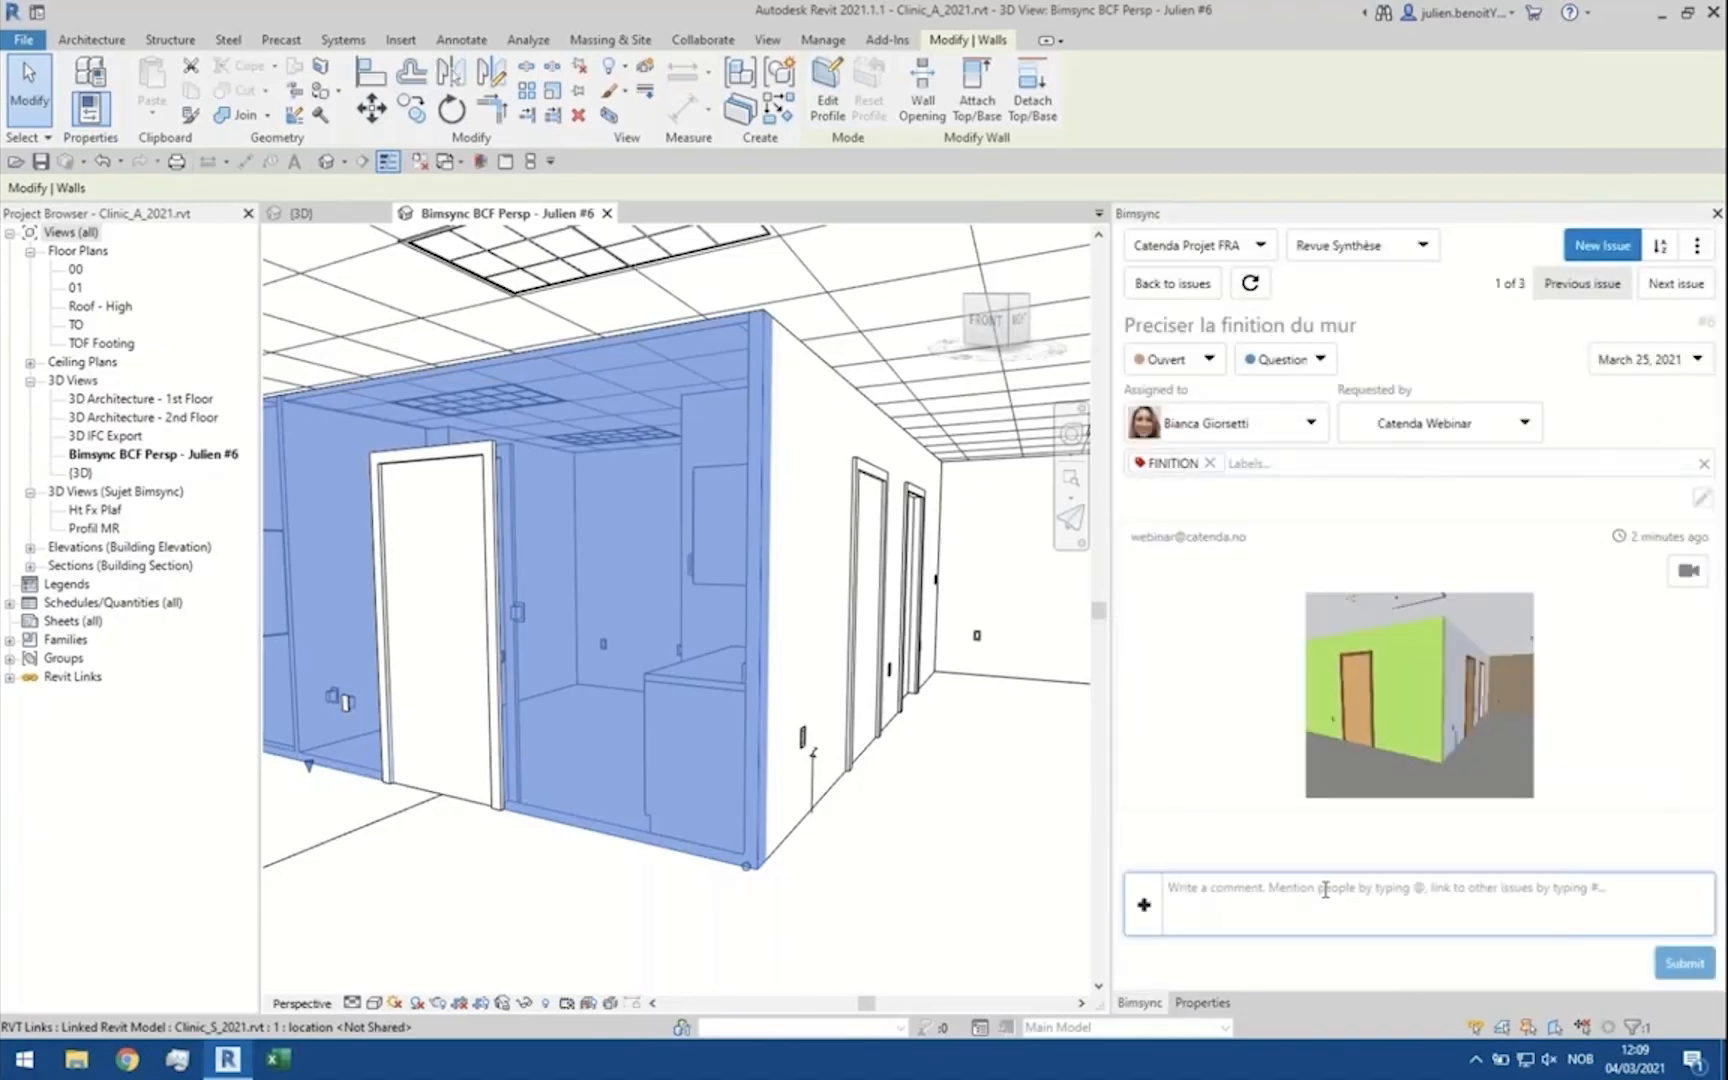
pyautogui.write('ce sera ')
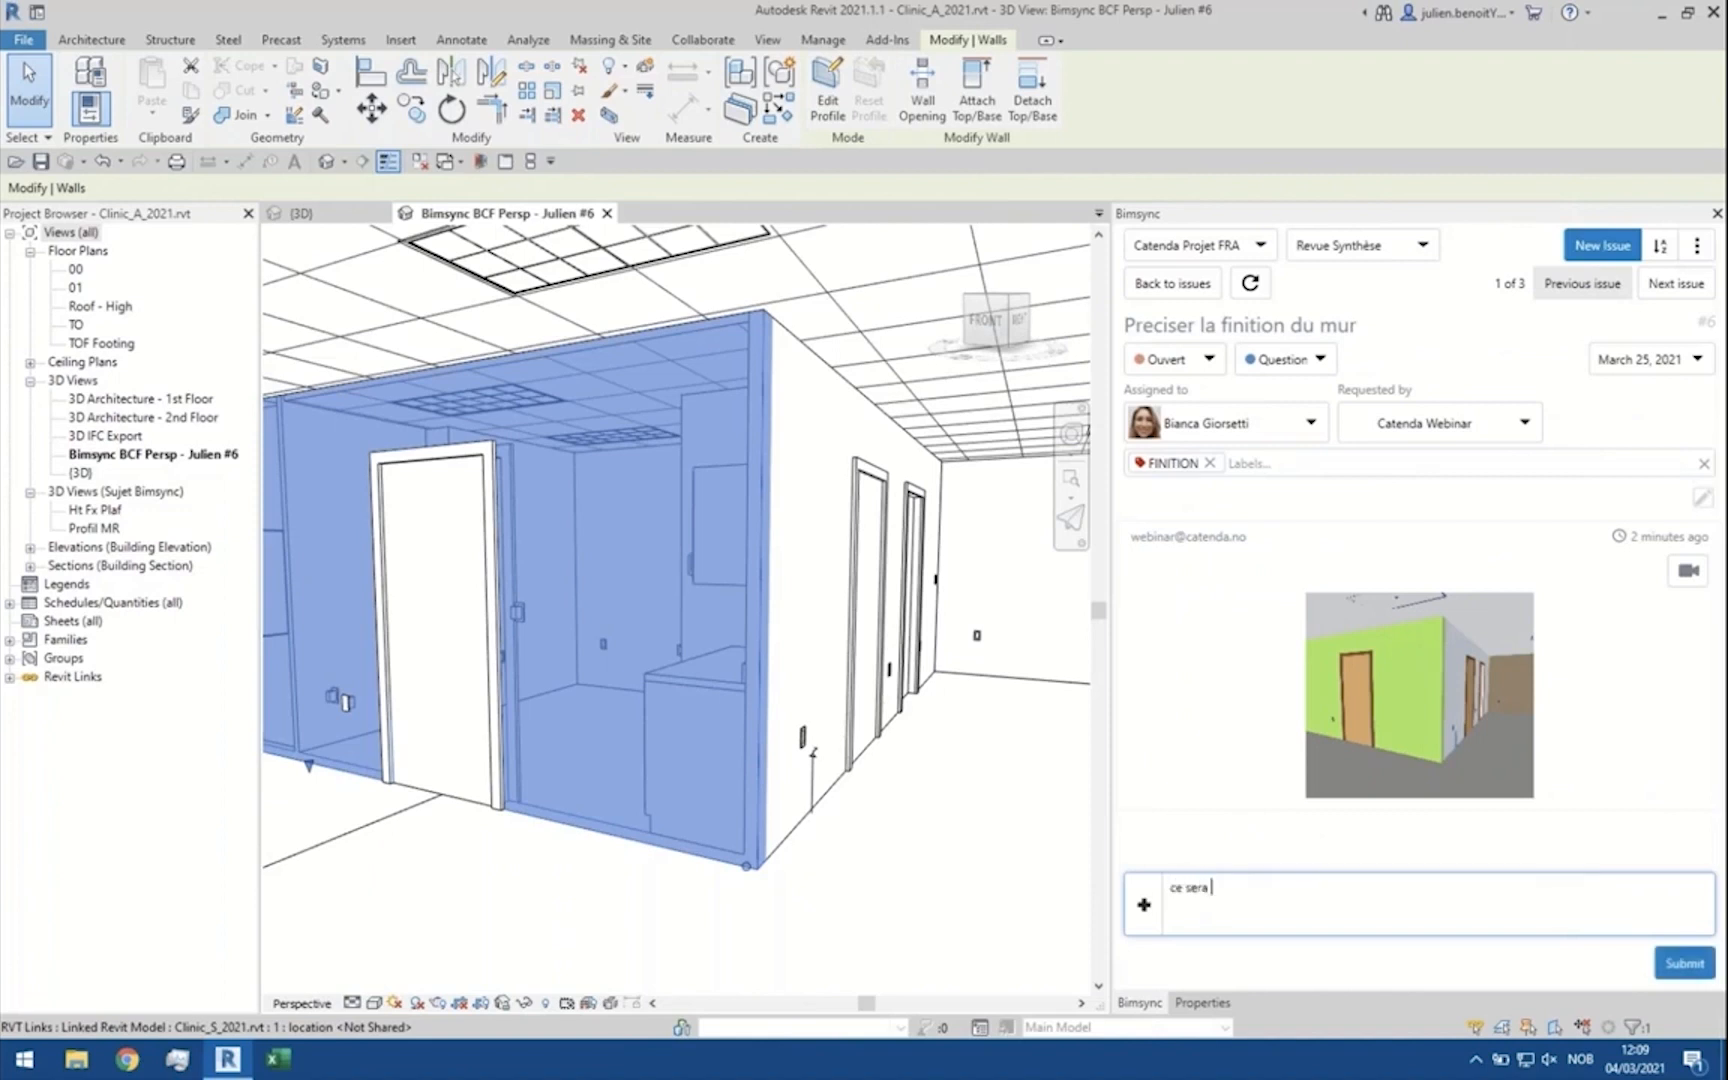
pyautogui.write('de la peinture.')
pyautogui.click(1684, 964)
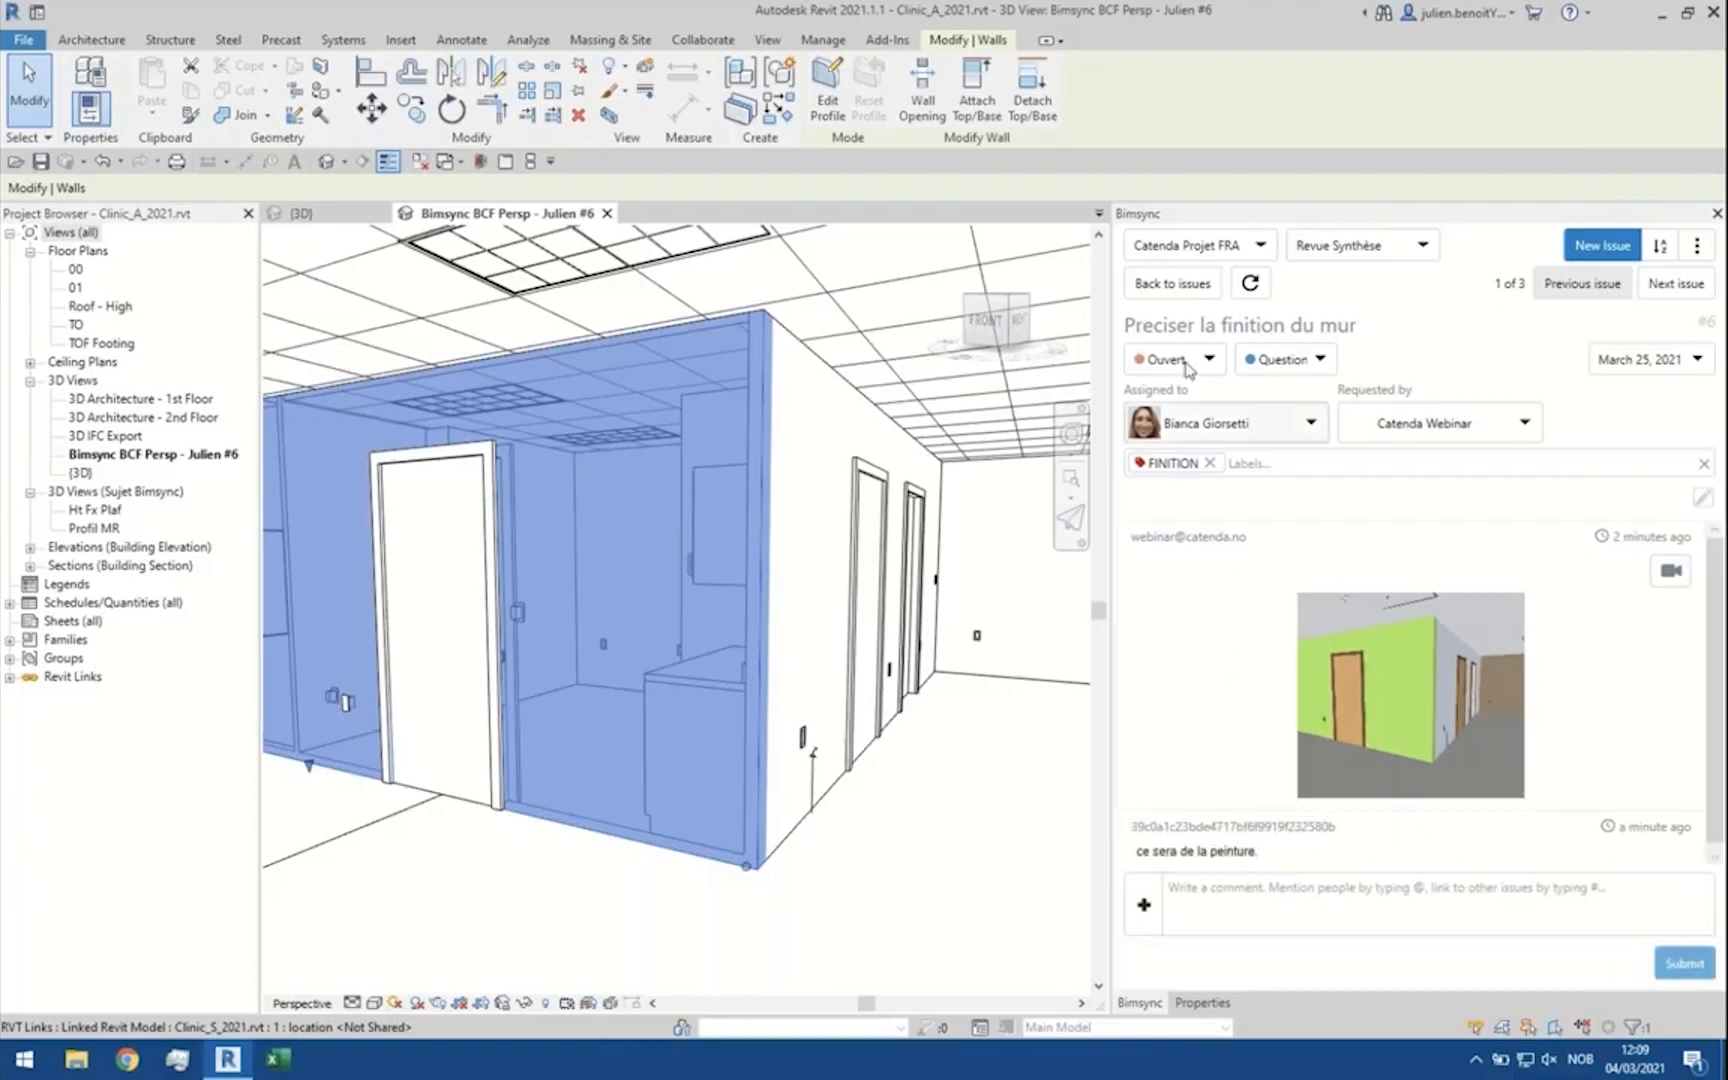
pyautogui.click(1194, 290)
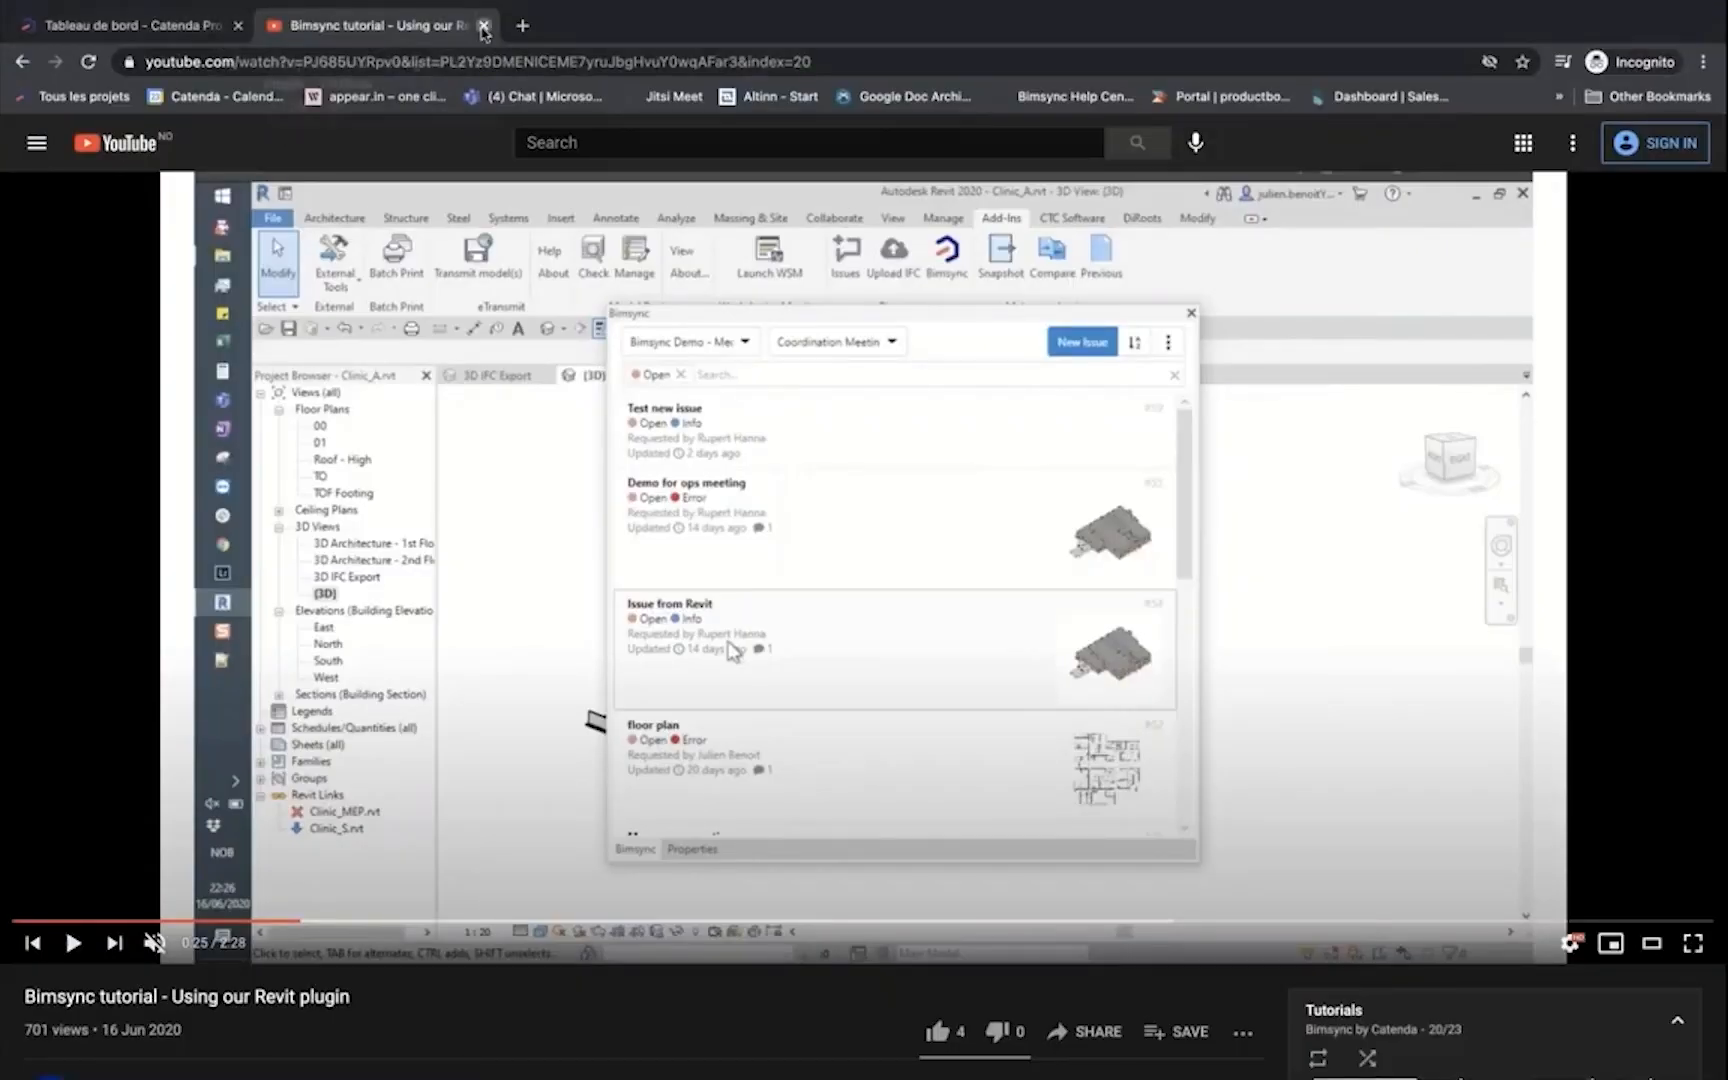
# Step: Switch to the browser, close the YouTube tutorial and open the Bimsync topic "Preciser la finition du mur"
pyautogui.click(483, 25)
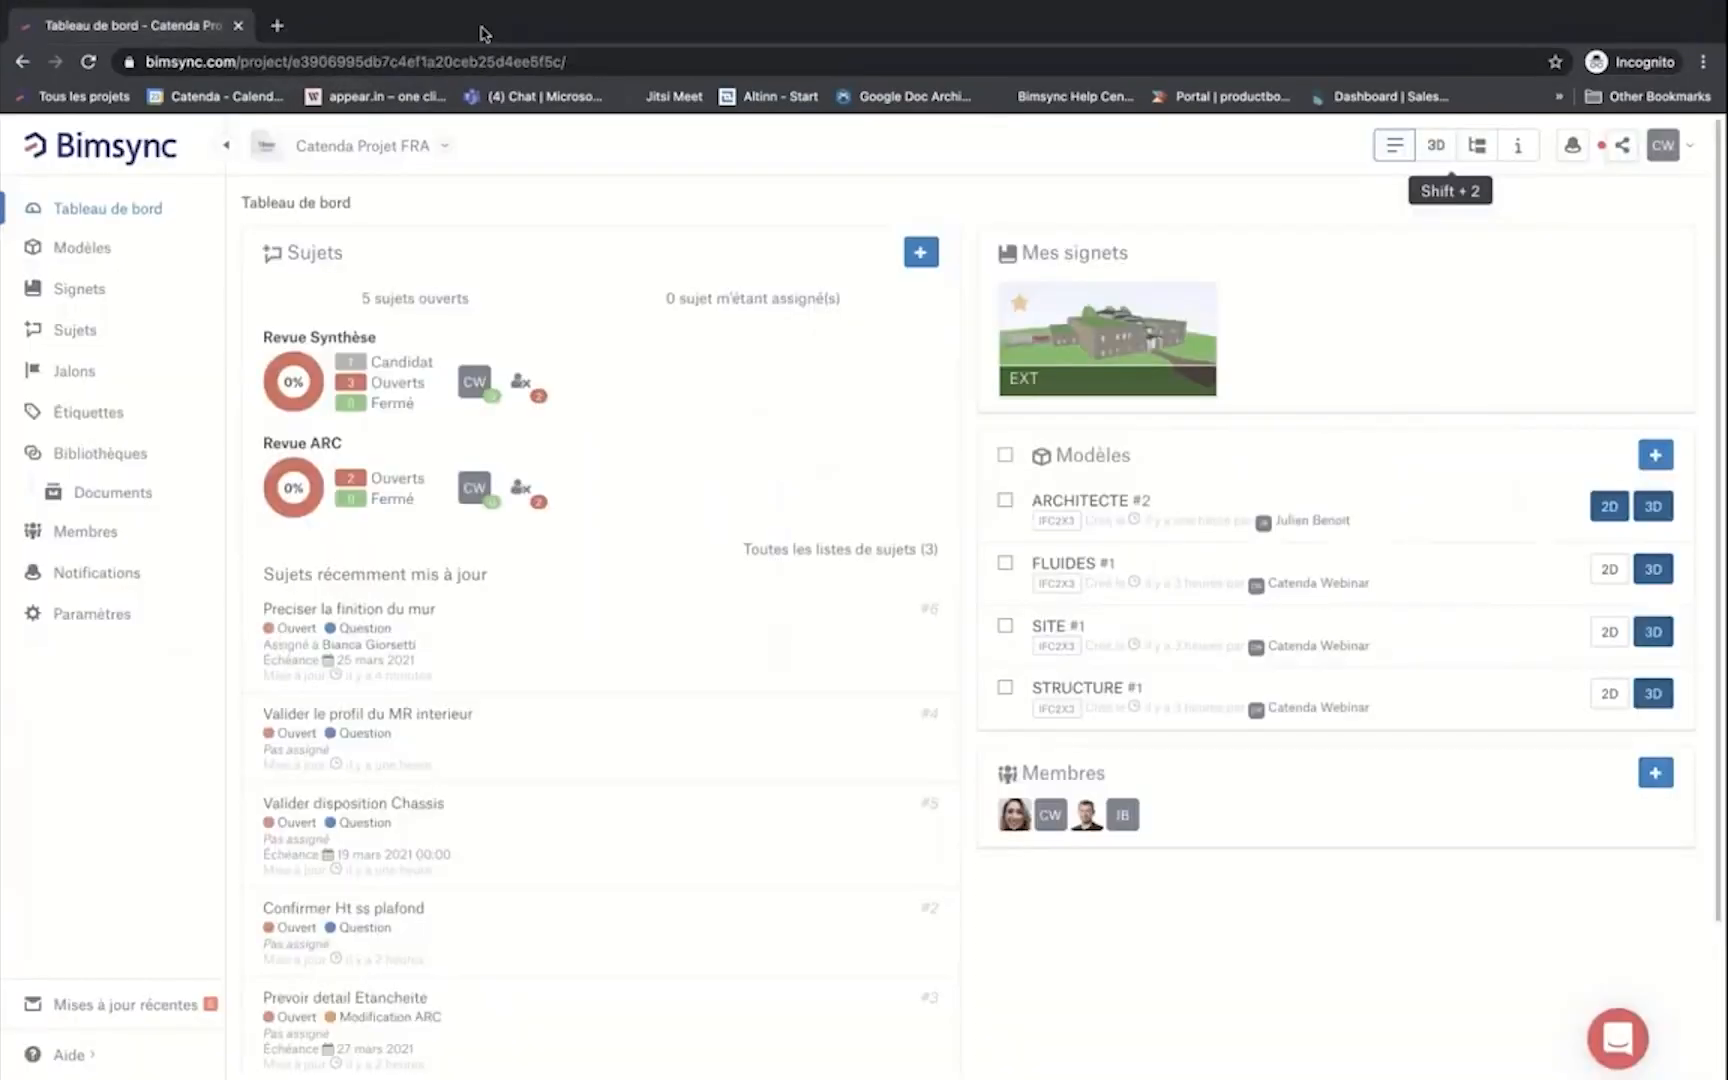
pyautogui.click(77, 333)
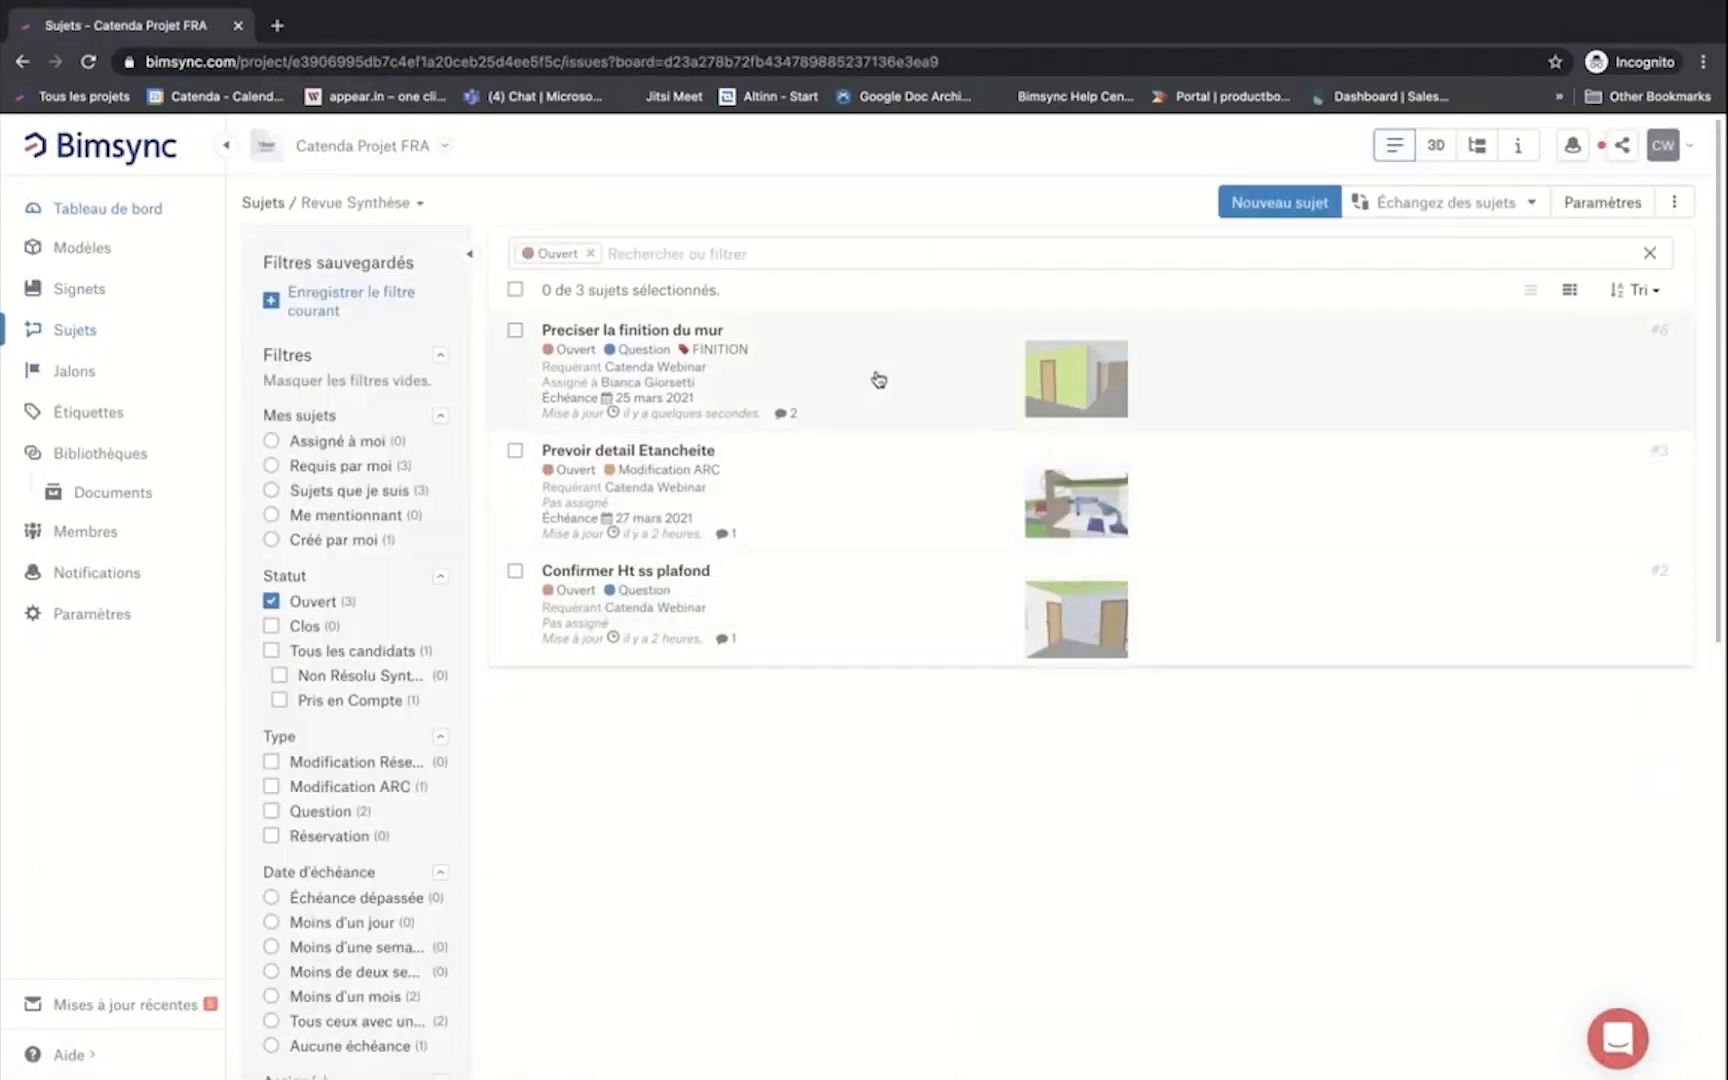
pyautogui.click(878, 379)
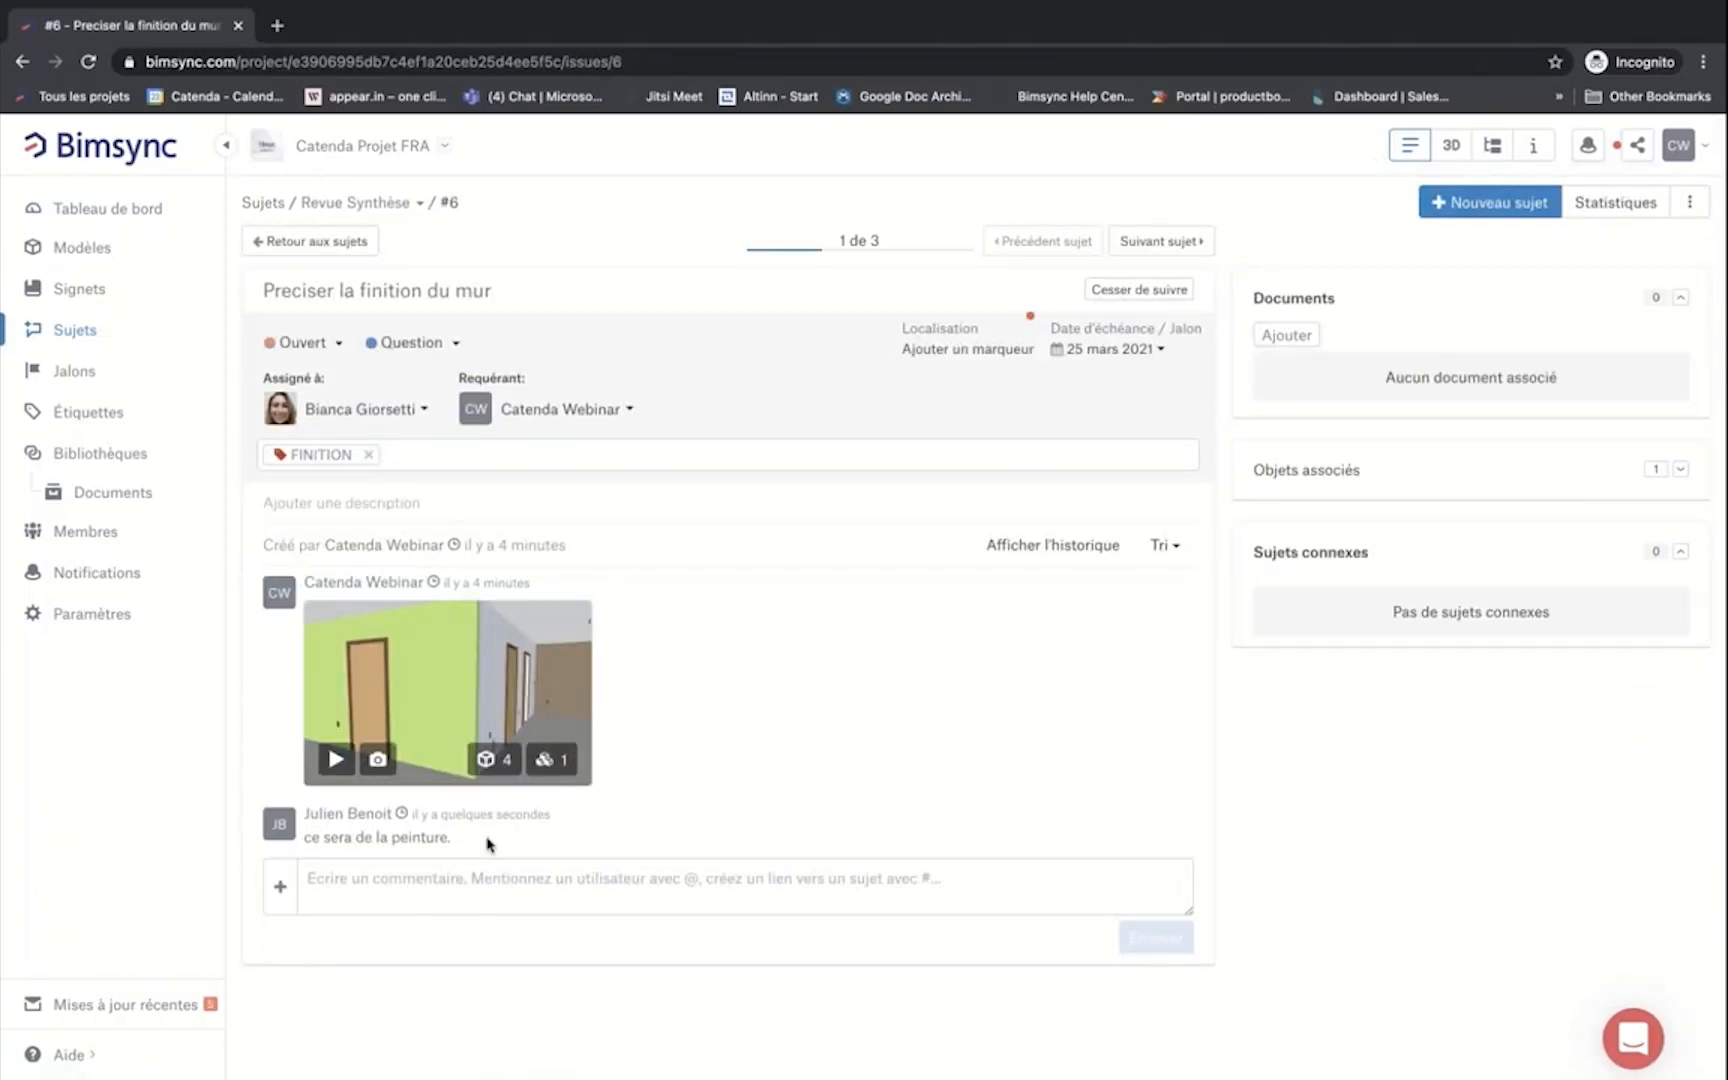
# Step: Set the status of the wall finish topic to Clos and return to the topic list
pyautogui.click(322, 341)
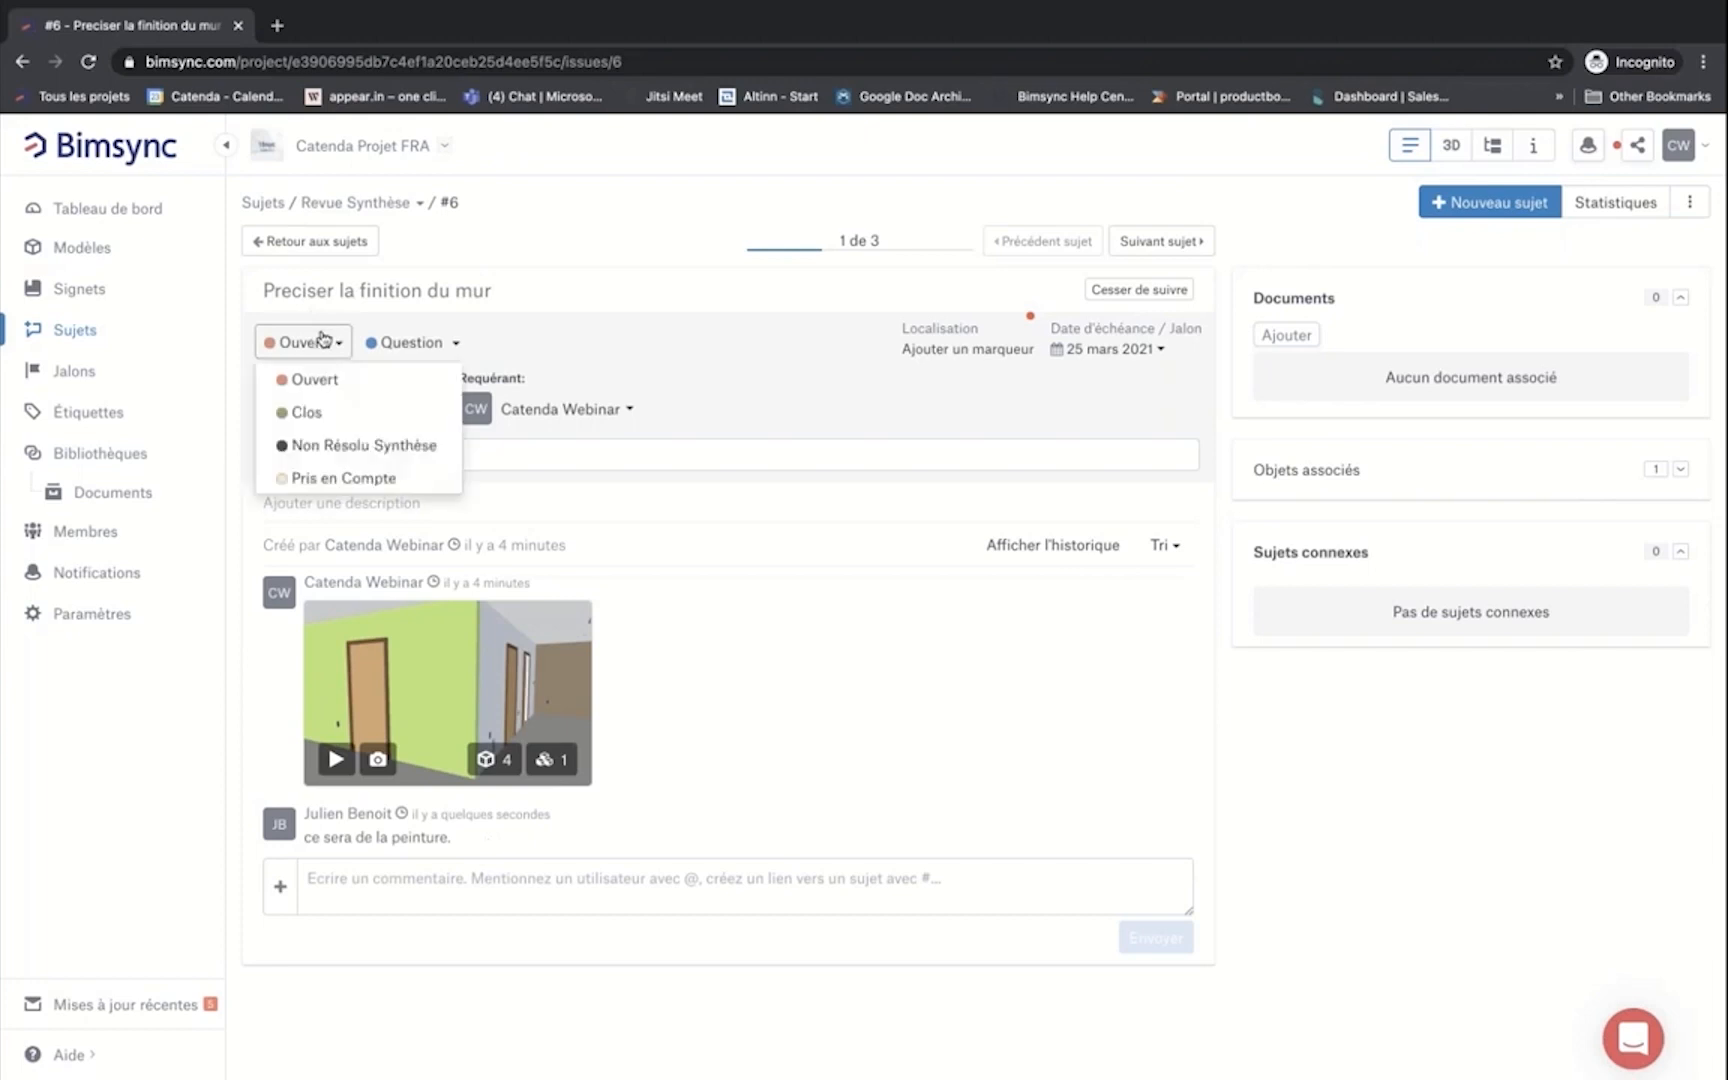
pyautogui.click(345, 414)
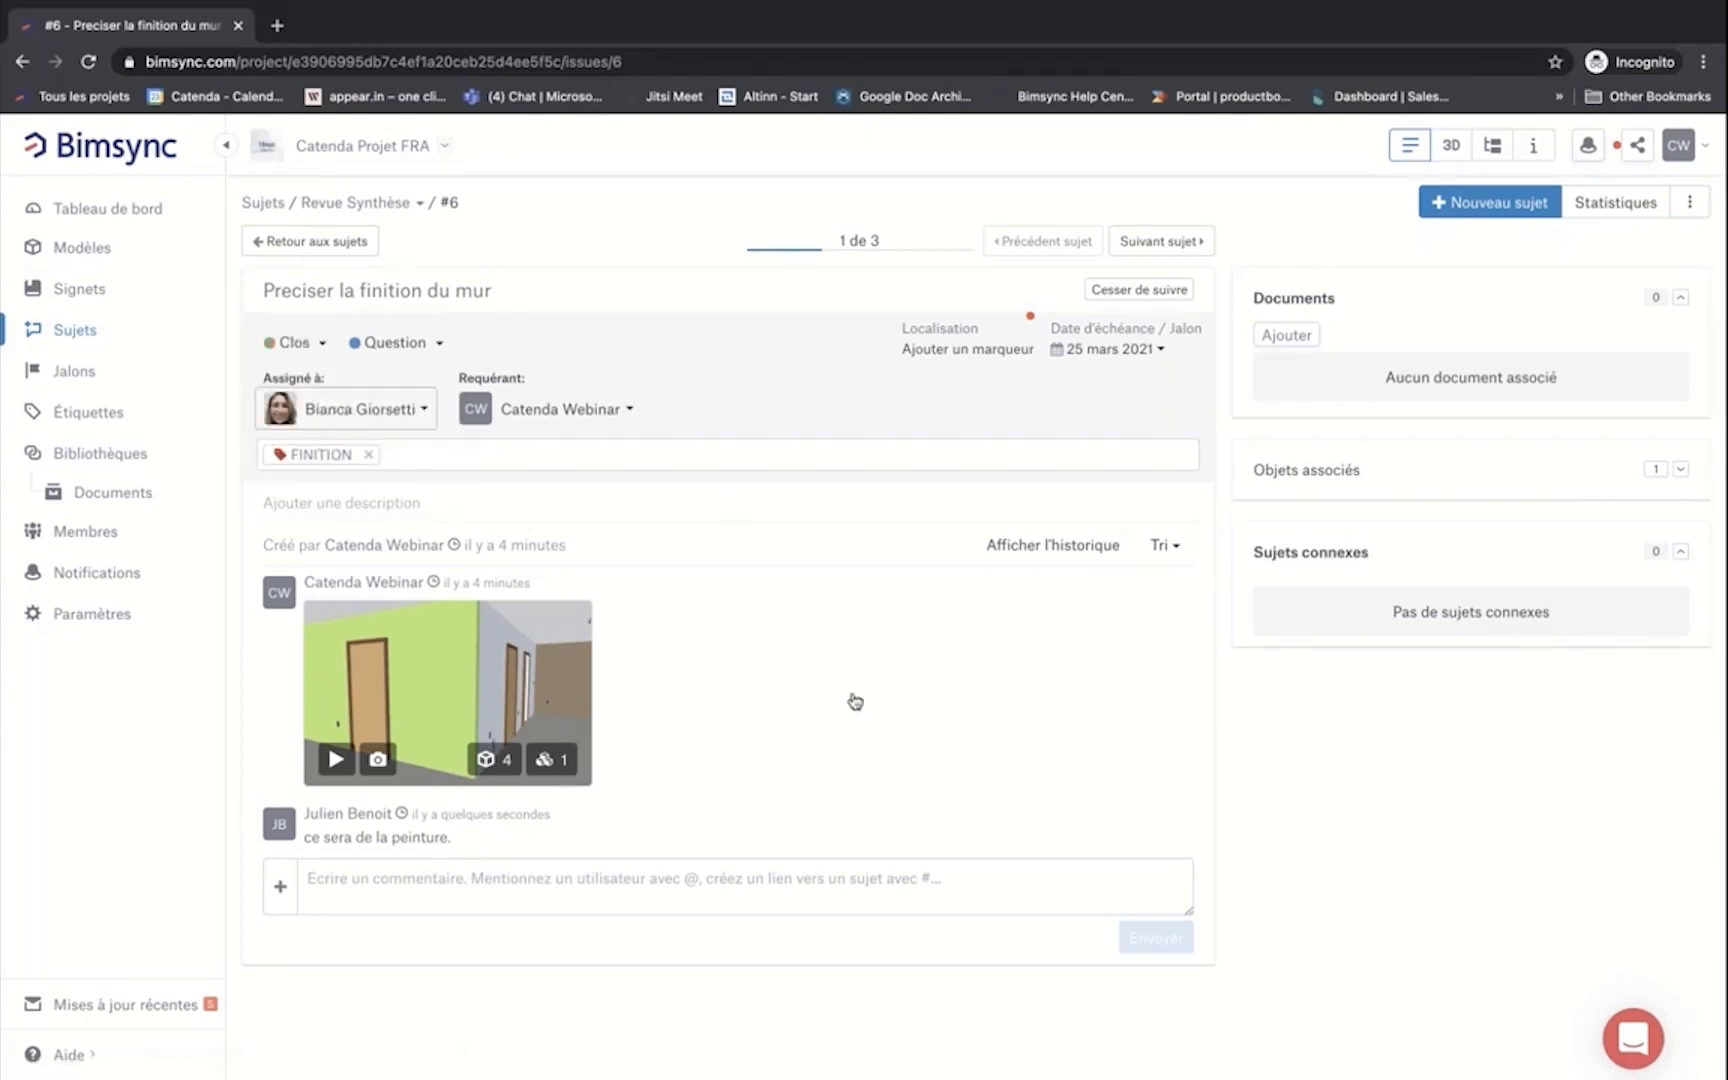
pyautogui.click(339, 241)
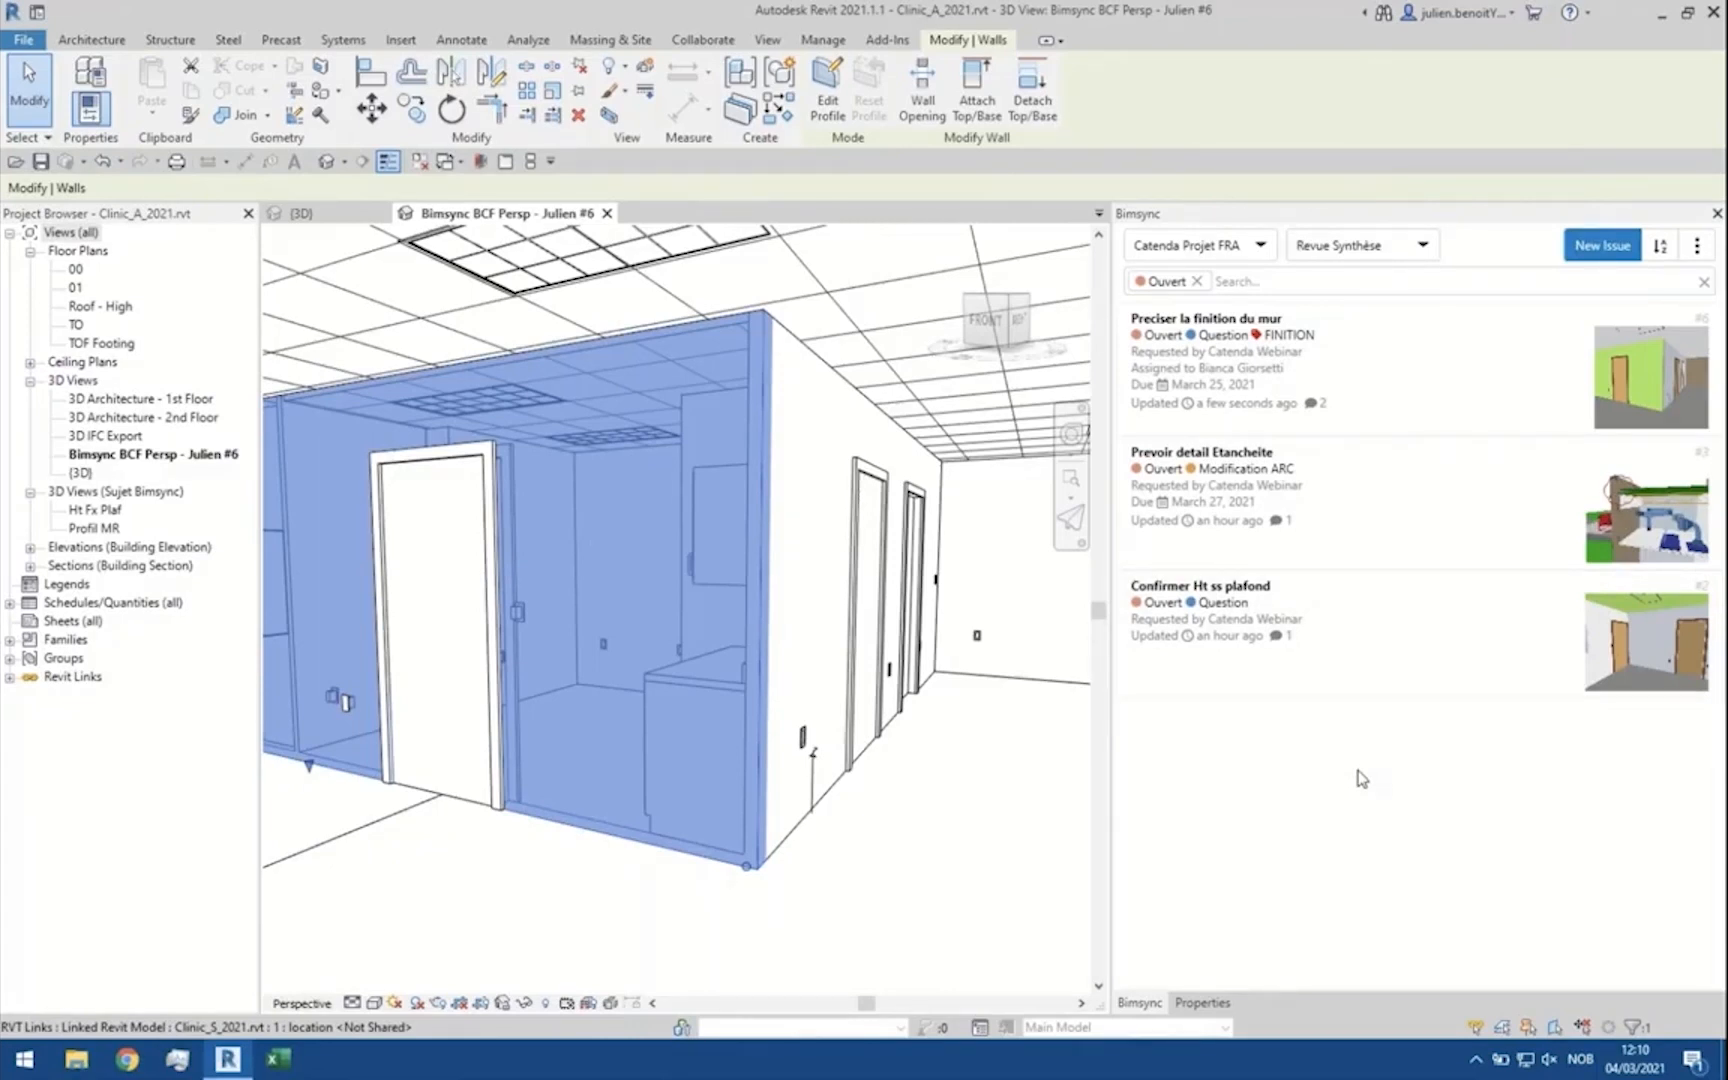
# Step: Back in Revit, close the Bimsync BCF perspective view and switch the plugin's issue board to Revue ARC
pyautogui.click(607, 213)
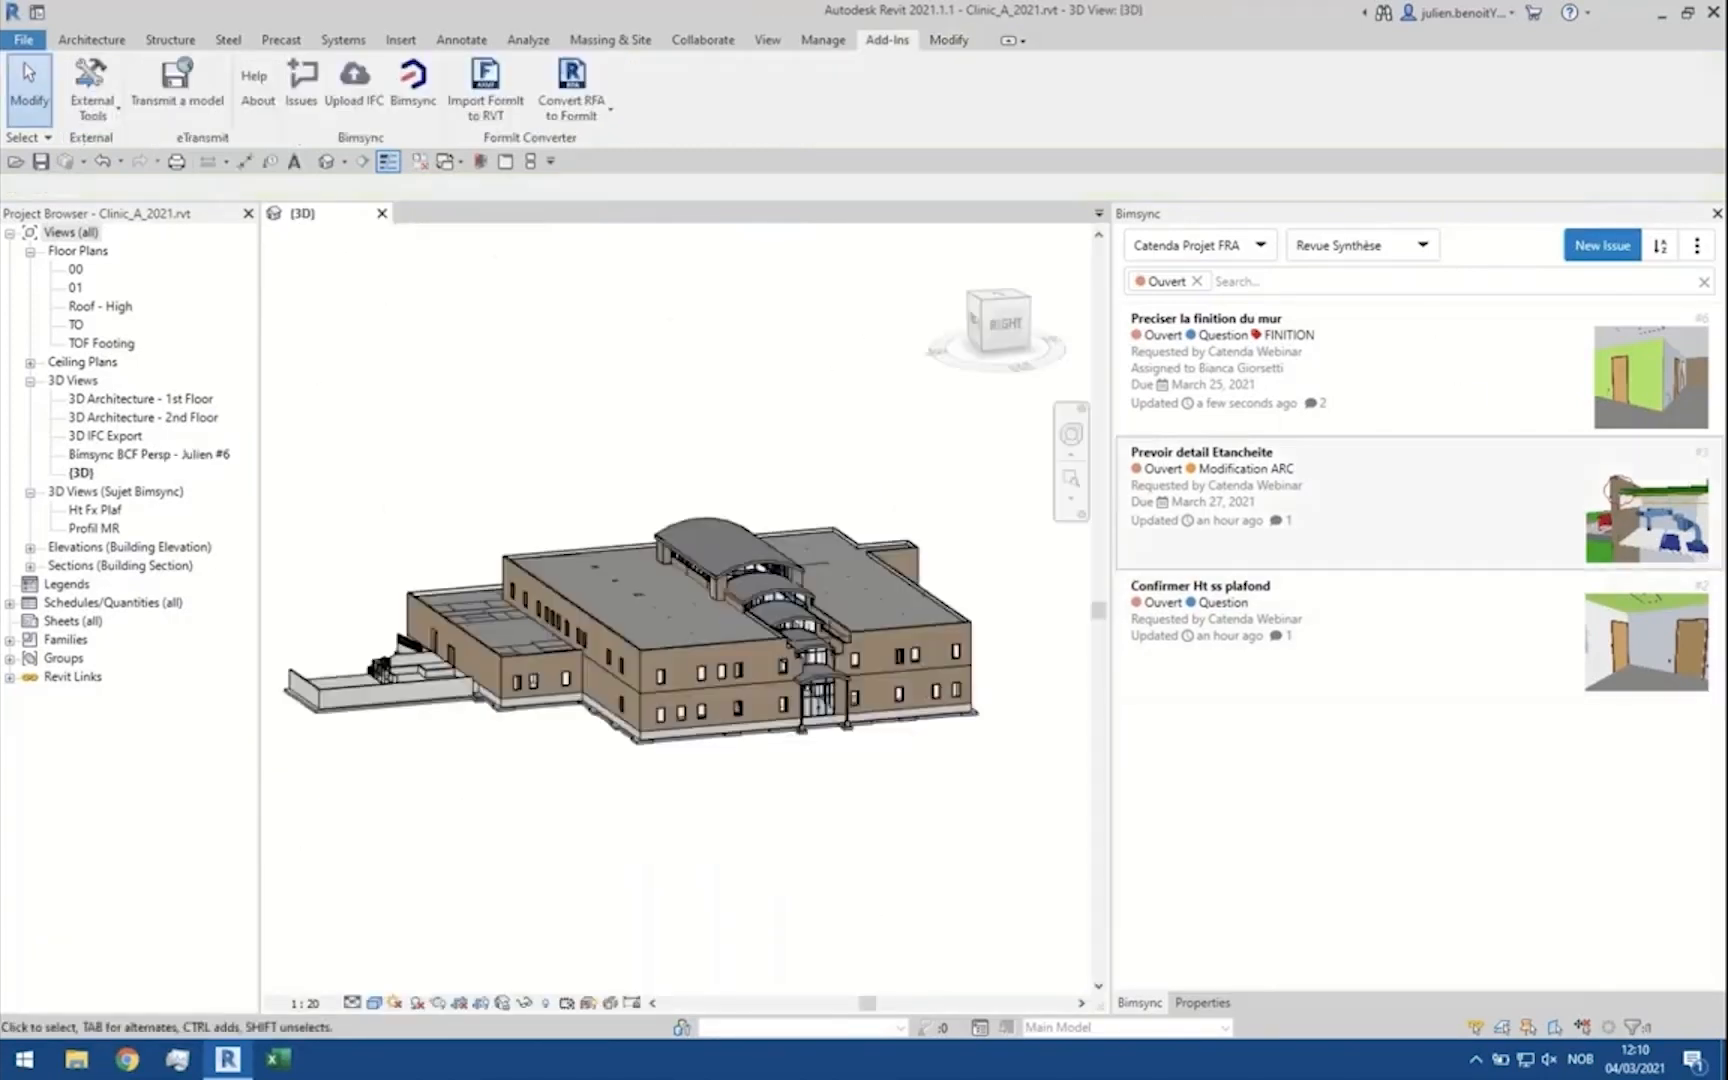
pyautogui.click(1422, 245)
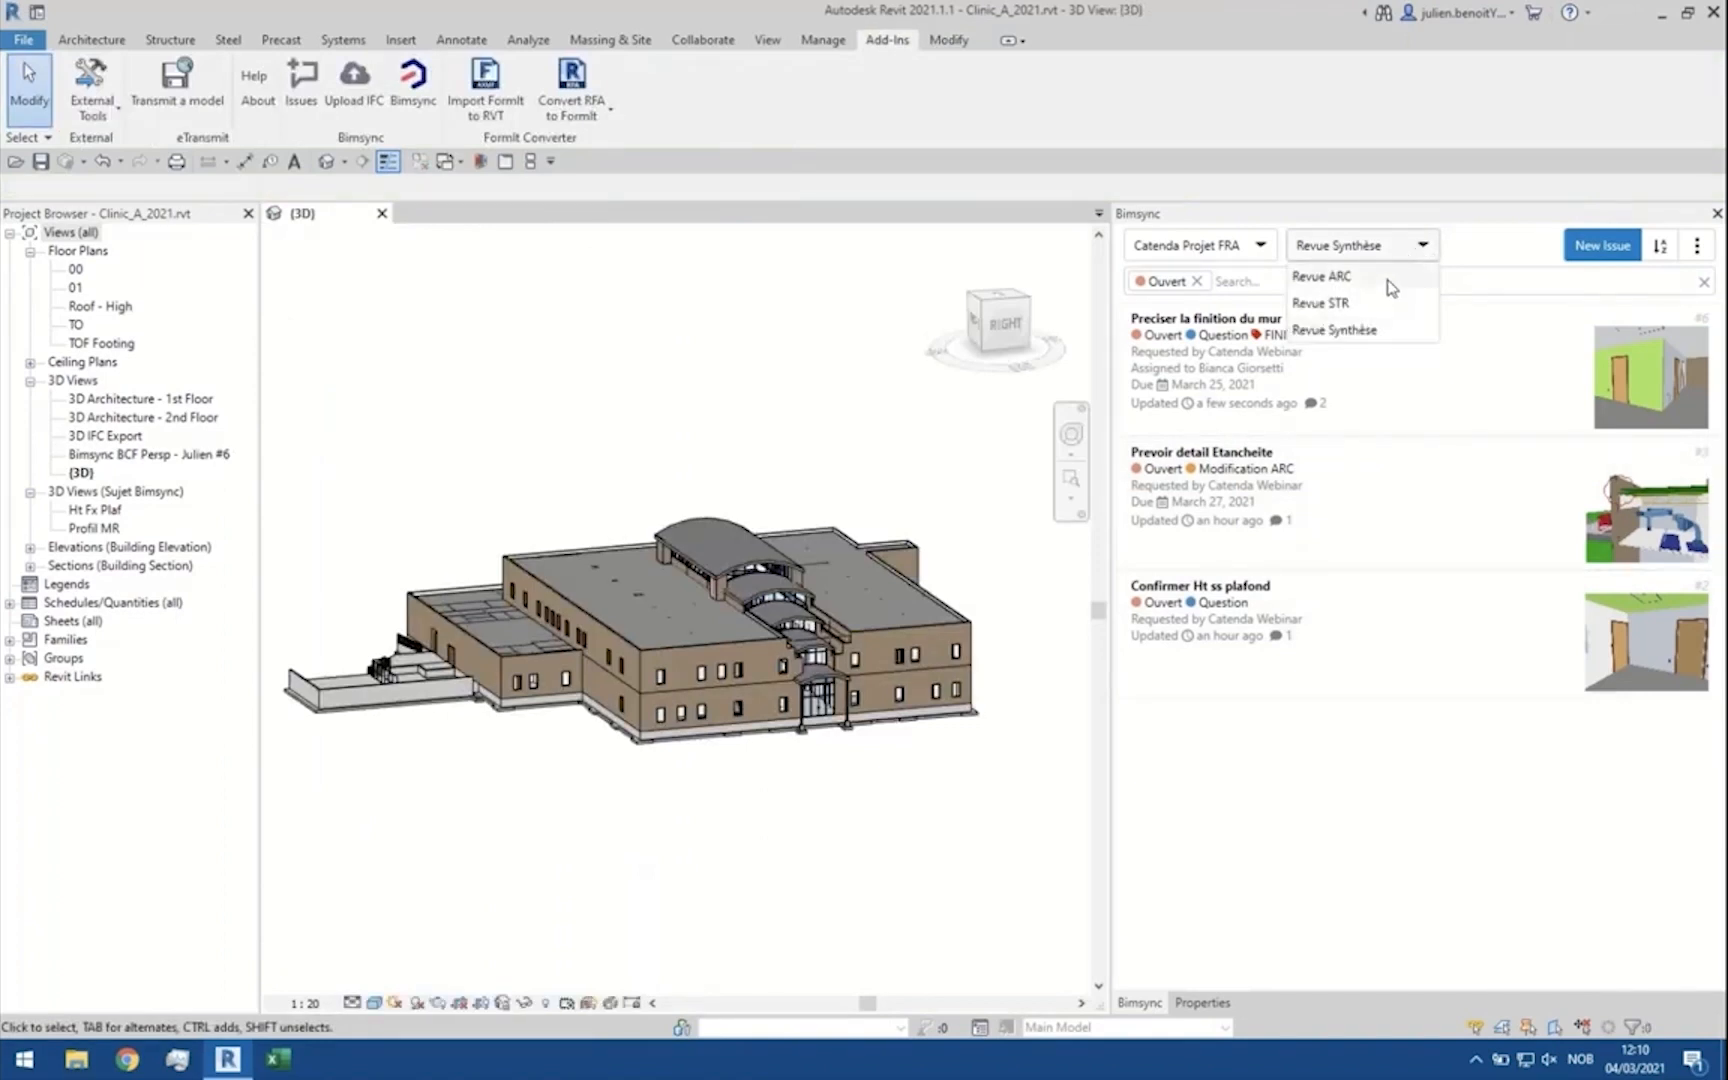
pyautogui.click(1387, 281)
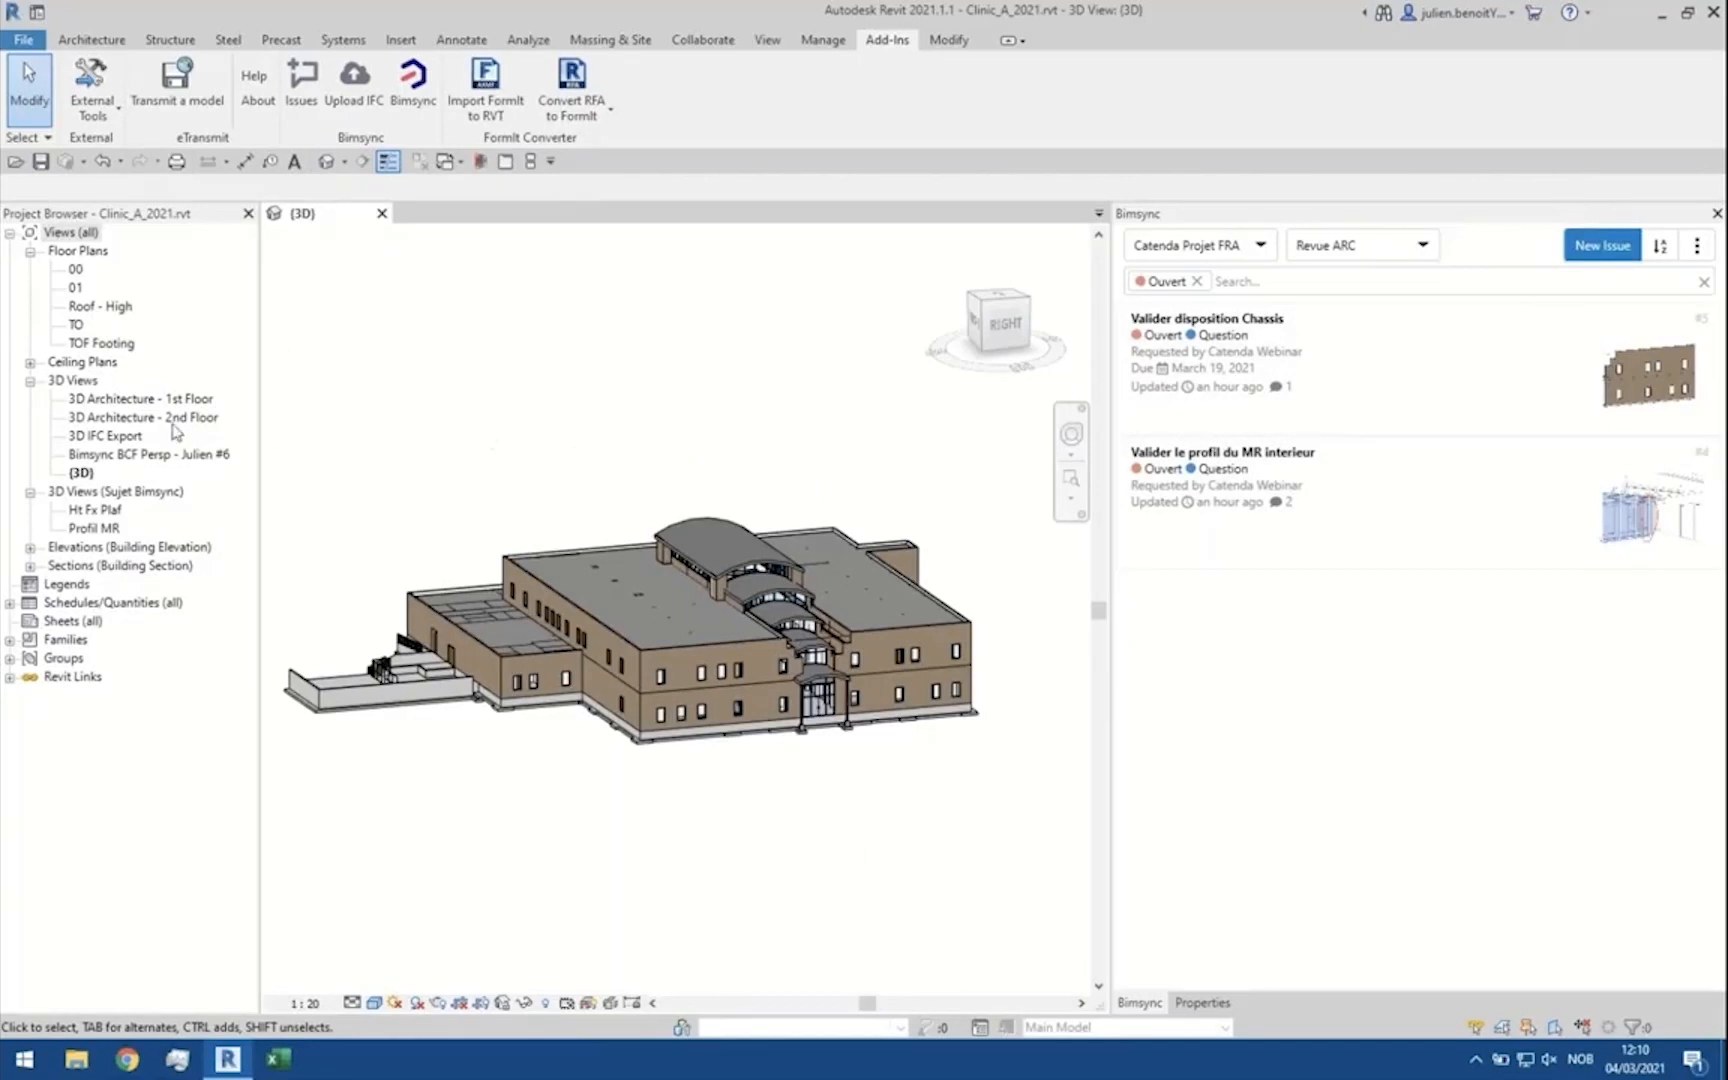
# Step: Open floor plan 00 and locate the Provider Cubicles room 1D16
pyautogui.click(75, 271)
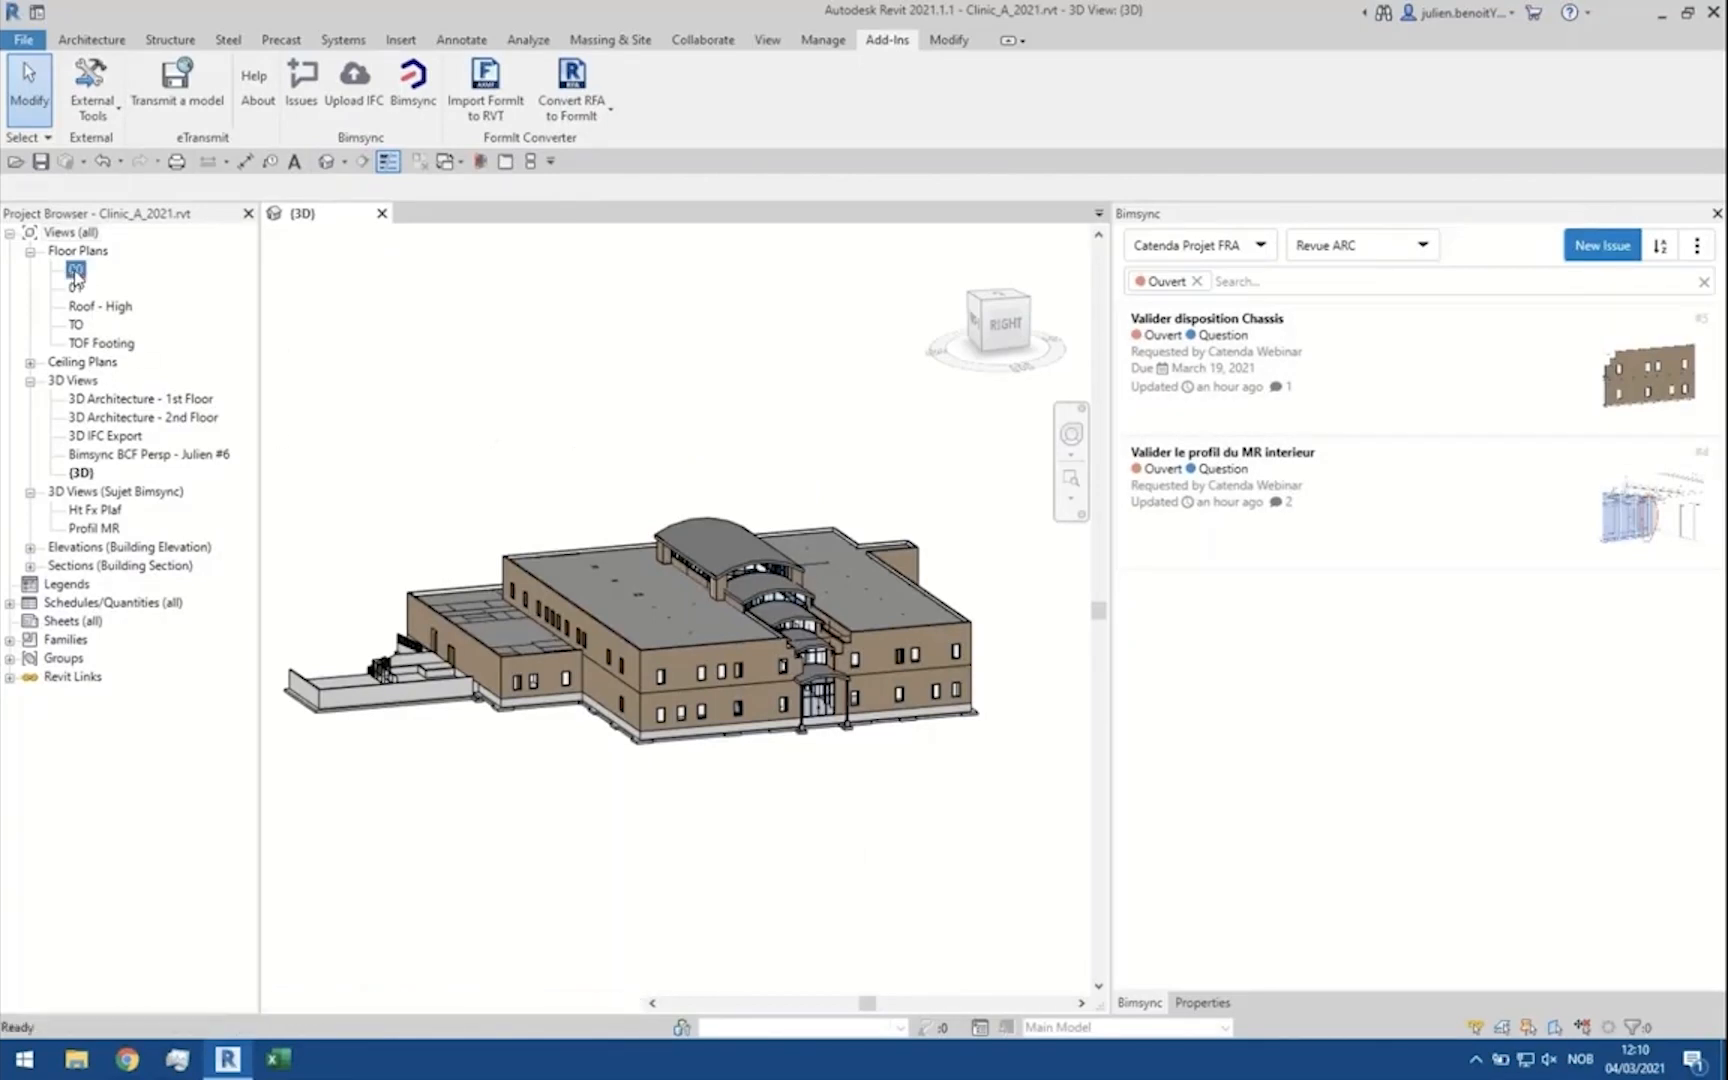
pyautogui.doubleClick(75, 271)
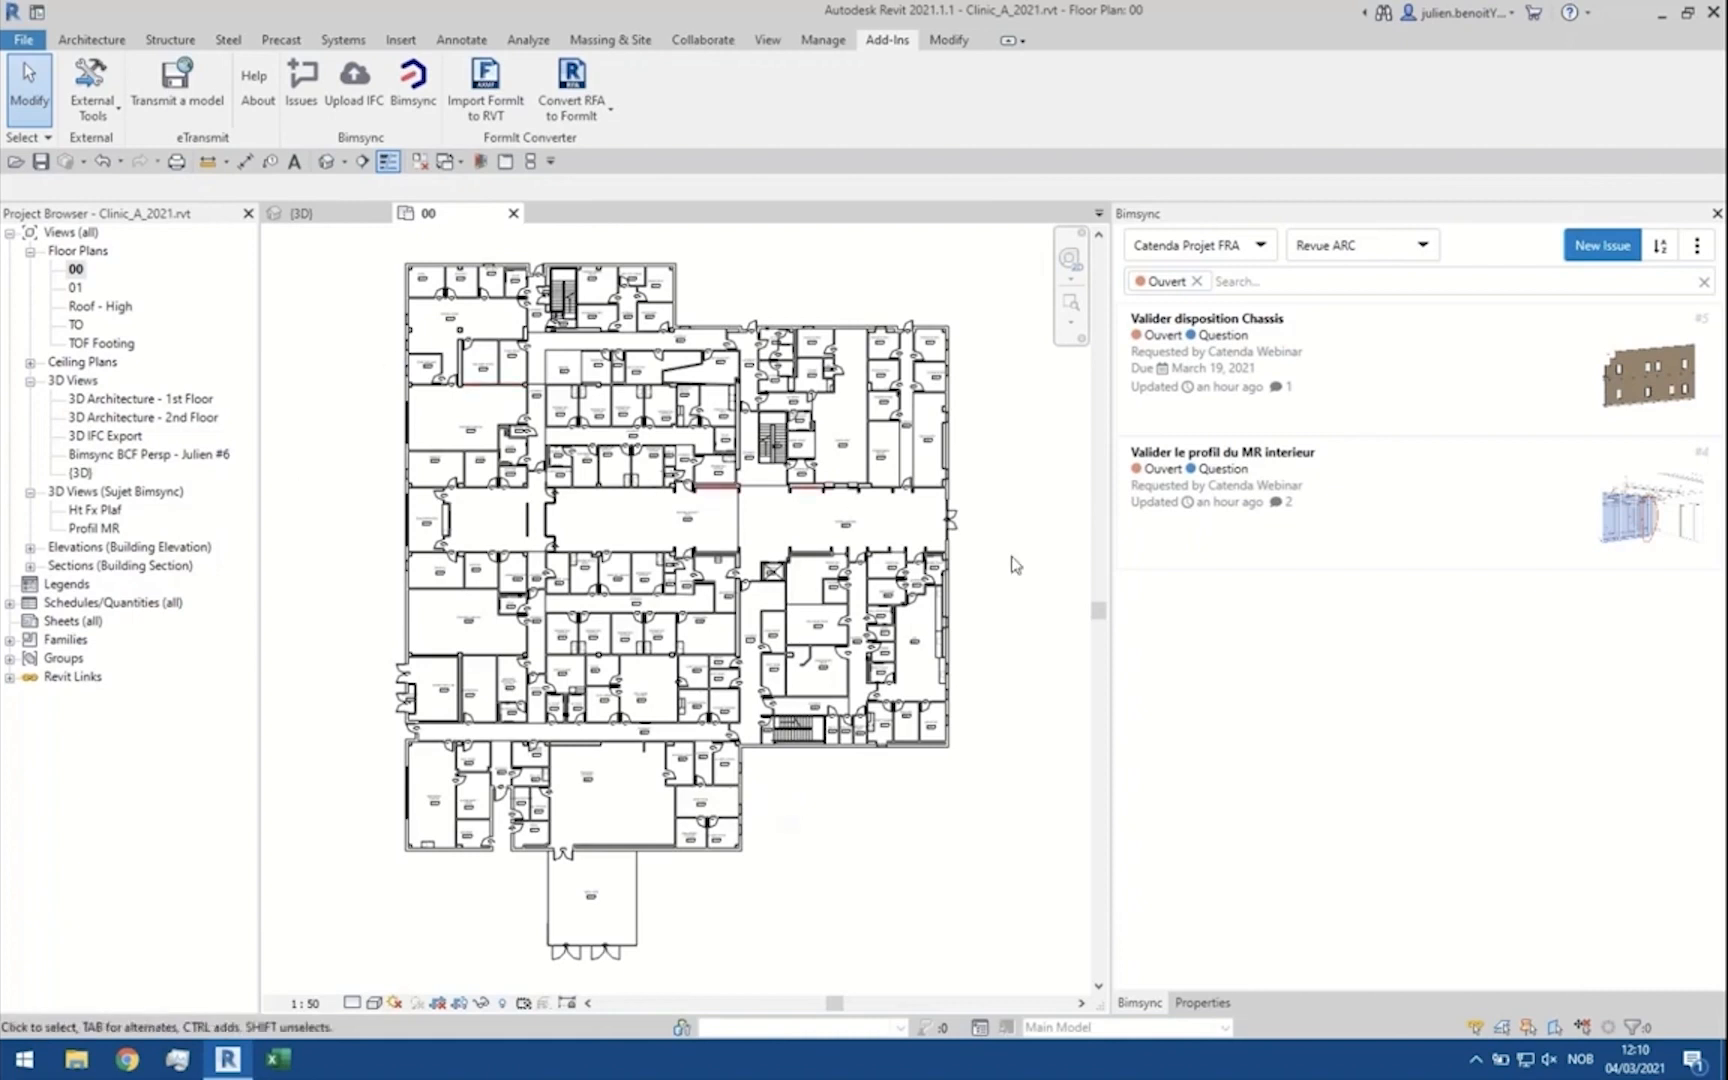
pyautogui.scroll(5, 688, 434)
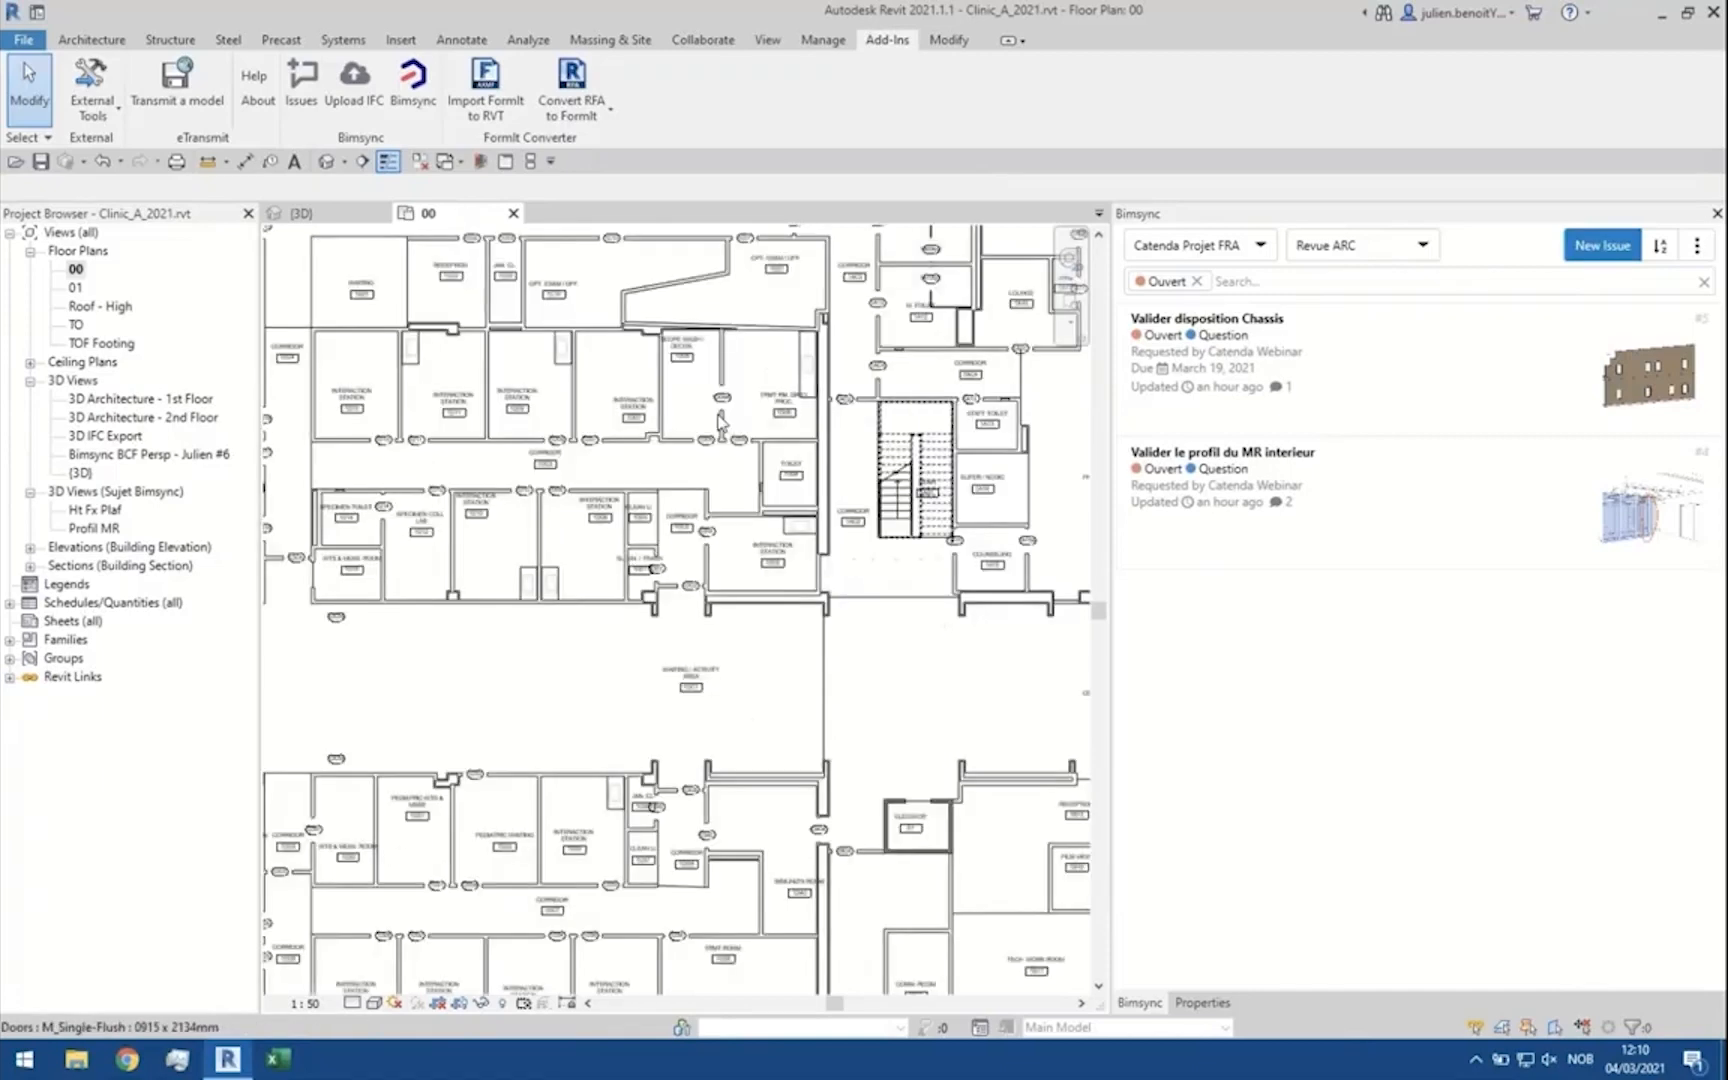
pyautogui.moveTo(699, 518); pyautogui.dragTo(460, 612, button='middle')
pyautogui.scroll(-1, 644, 530)
pyautogui.scroll(-2, 878, 587)
pyautogui.moveTo(838, 560); pyautogui.dragTo(676, 602, button='middle')
pyautogui.moveTo(925, 609)
pyautogui.mouseDown(button='middle')
pyautogui.moveTo(527, 611)
pyautogui.moveTo(759, 630)
pyautogui.mouseUp(button='middle')
pyautogui.moveTo(465, 614); pyautogui.dragTo(854, 640, button='middle')
pyautogui.moveTo(494, 641); pyautogui.dragTo(568, 612, button='middle')
pyautogui.scroll(3, 620, 643)
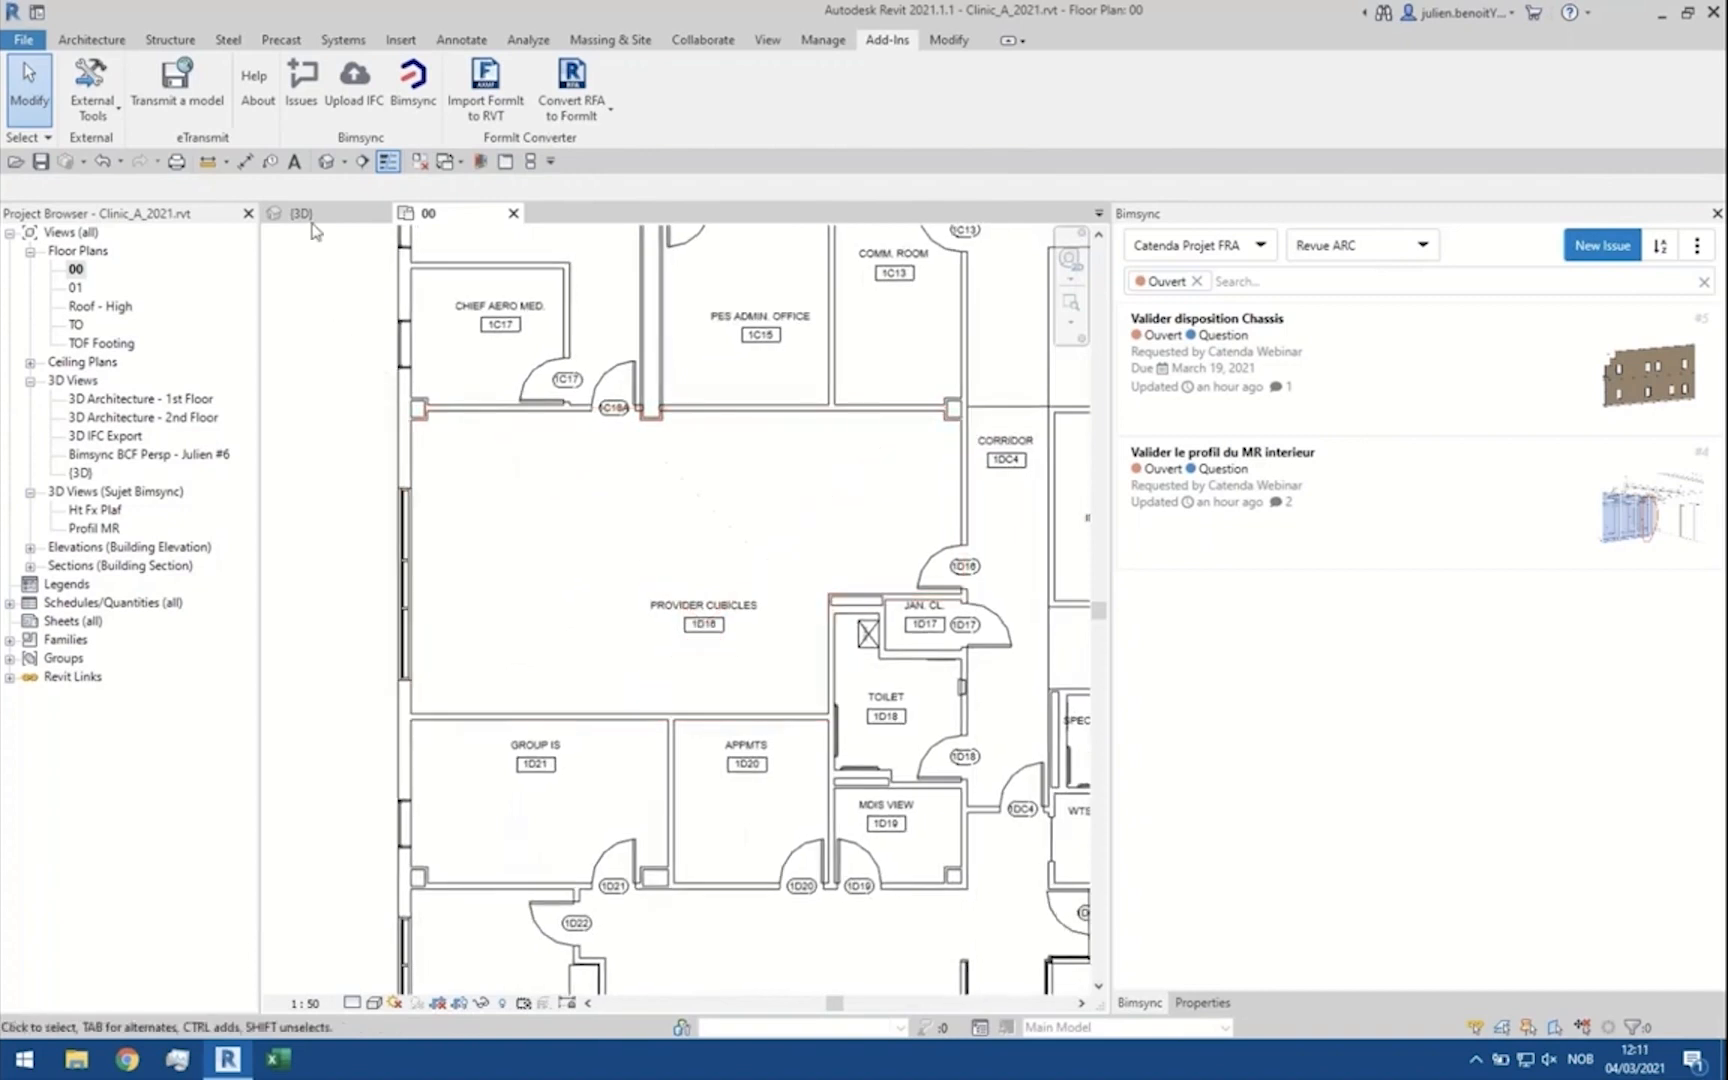
# Step: Create a perspective camera view from the upper-left corner of the Provider Cubicles room, aimed diagonally across it at the corridor
pyautogui.click(344, 162)
pyautogui.click(358, 211)
pyautogui.click(434, 438)
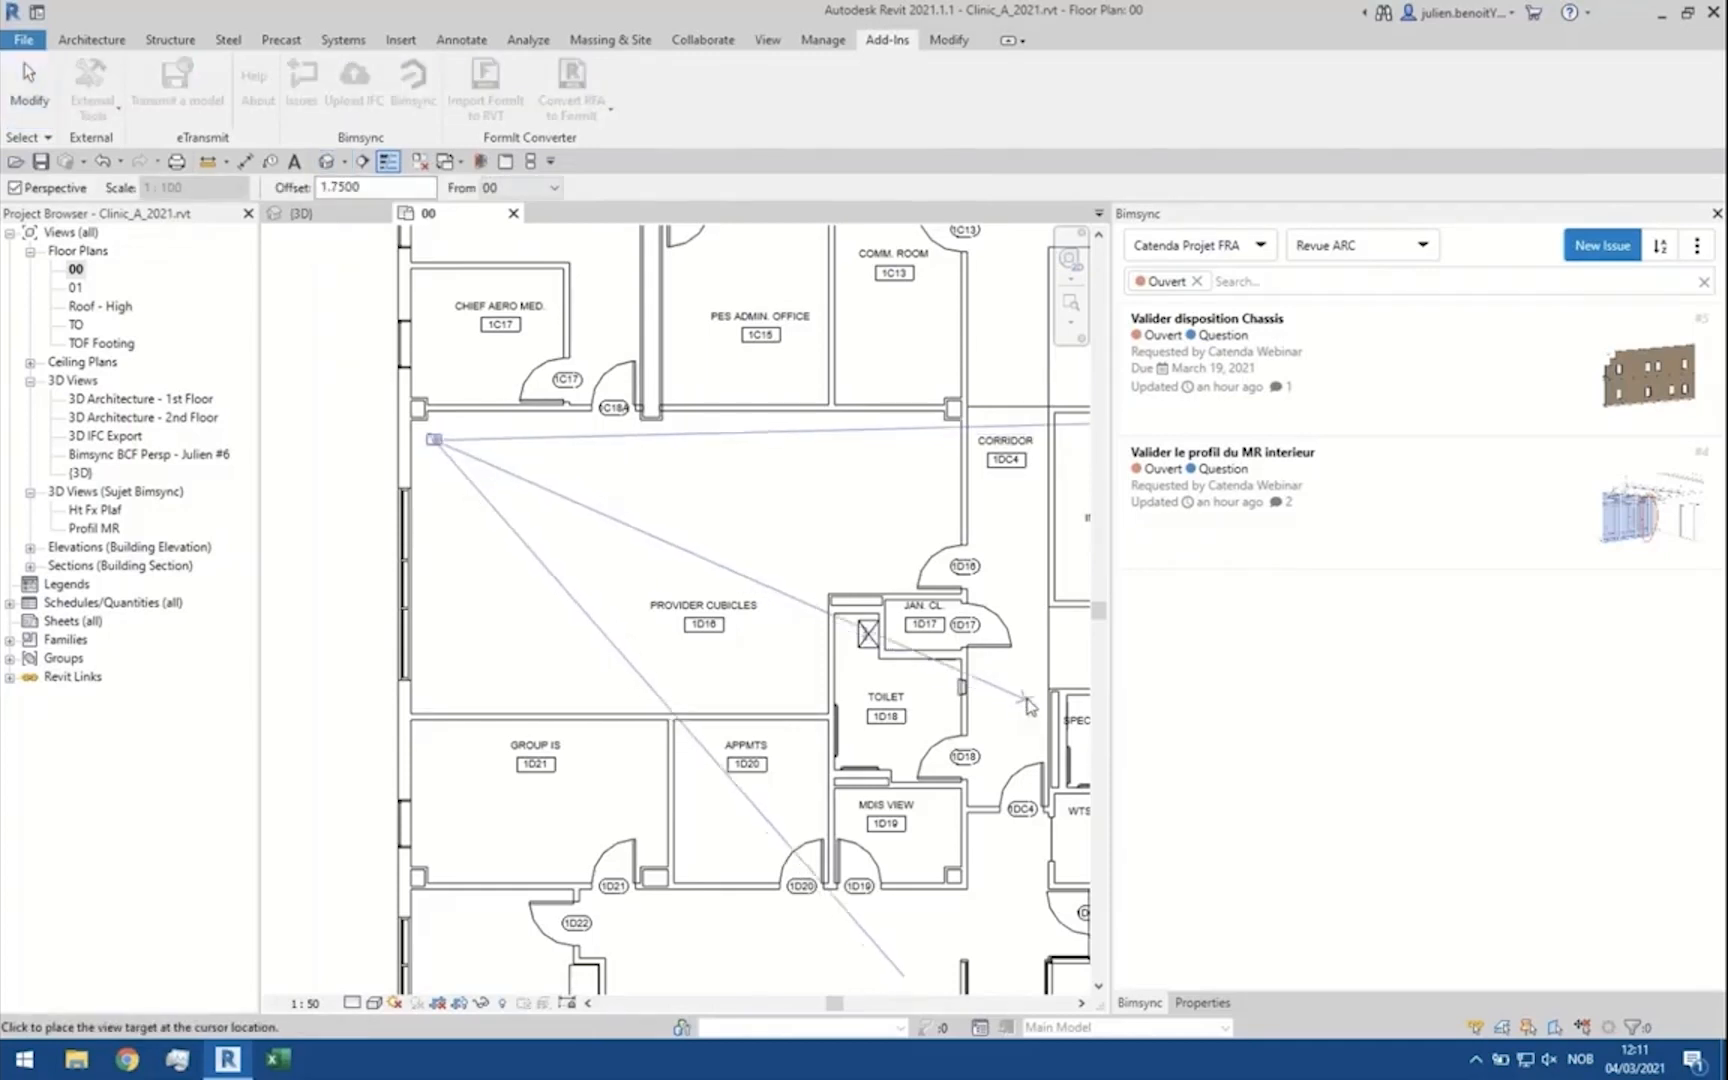
pyautogui.click(1025, 698)
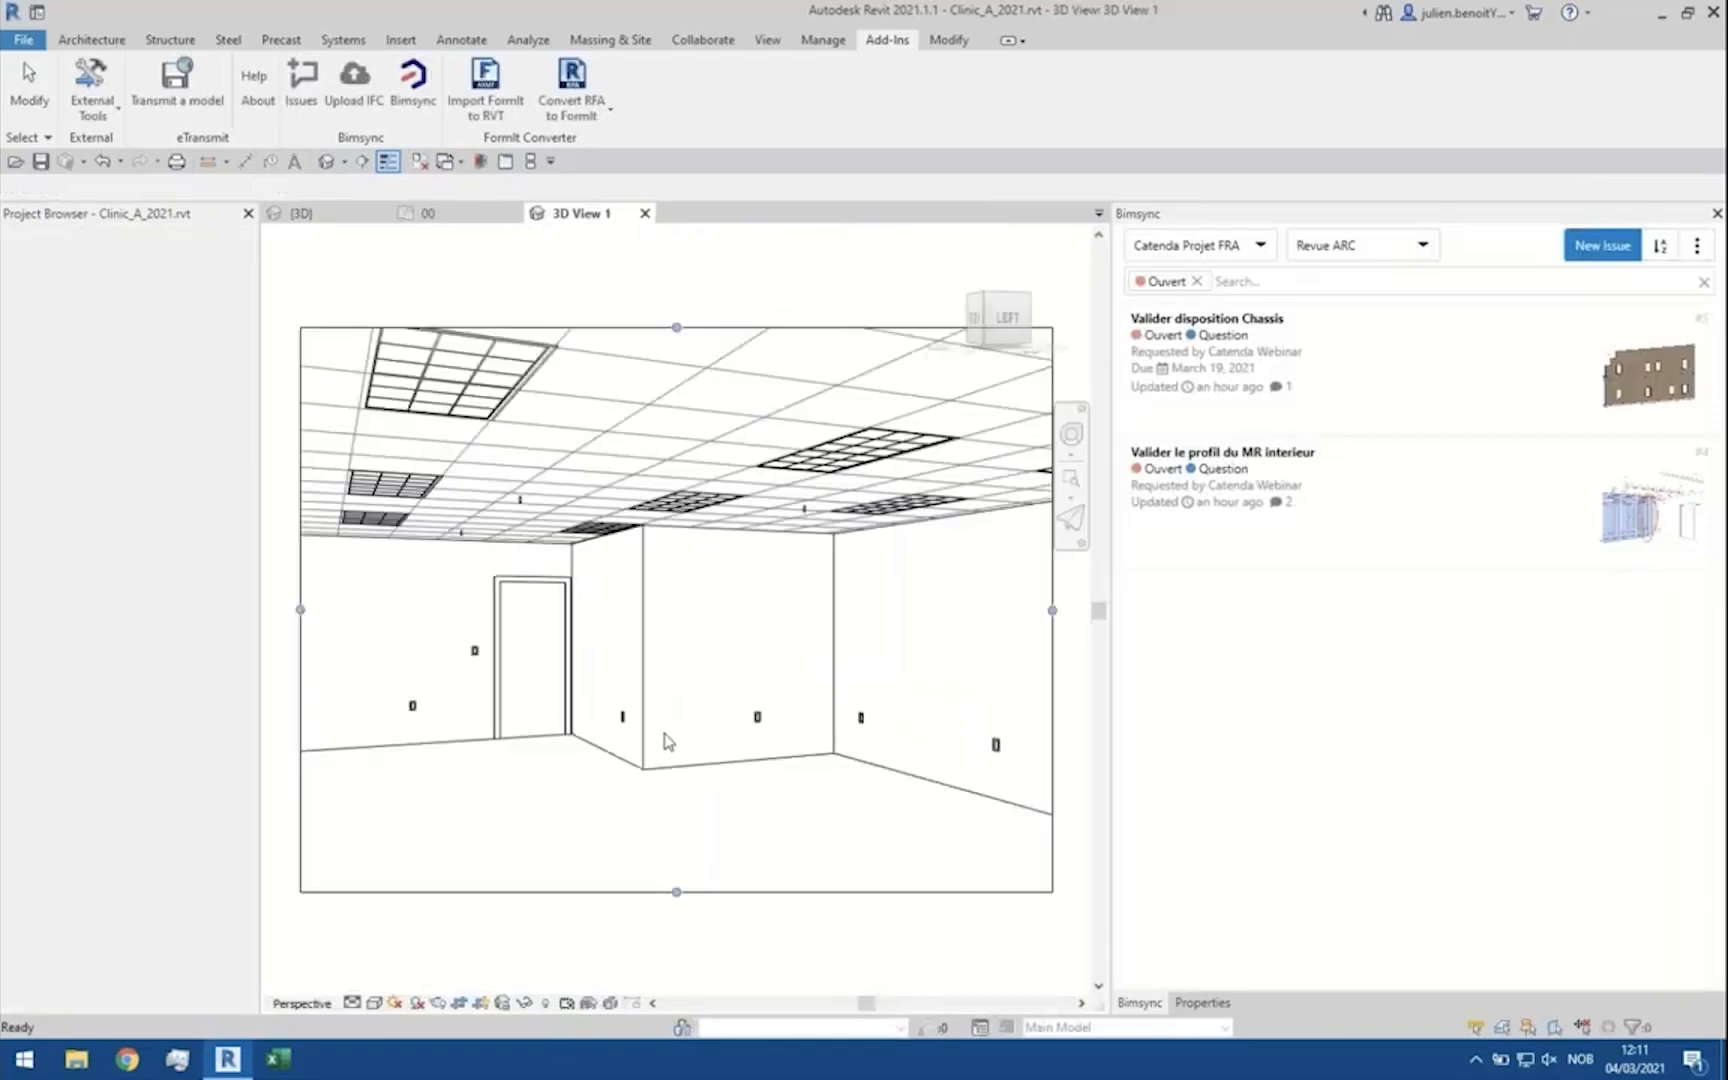
pyautogui.click(766, 937)
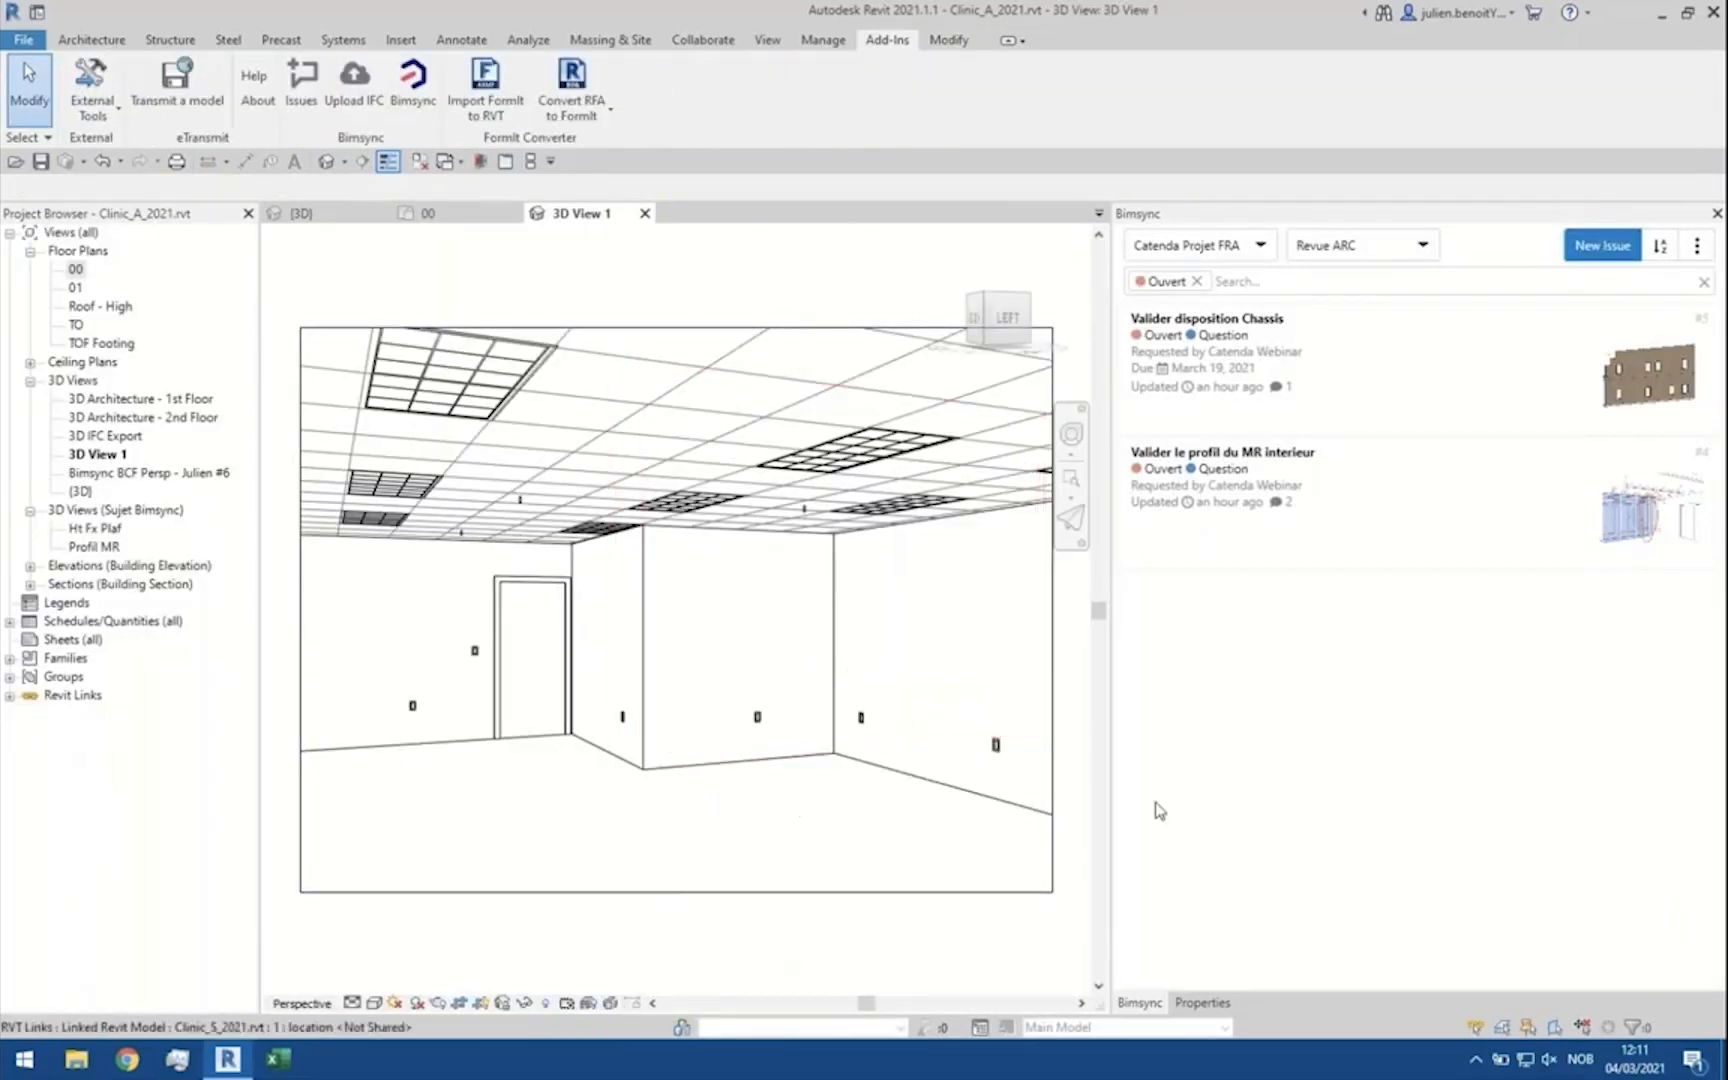
# Step: Start a new Revue ARC issue titled "Valider la disposition du fx plafond." with the type Question
pyautogui.click(1607, 249)
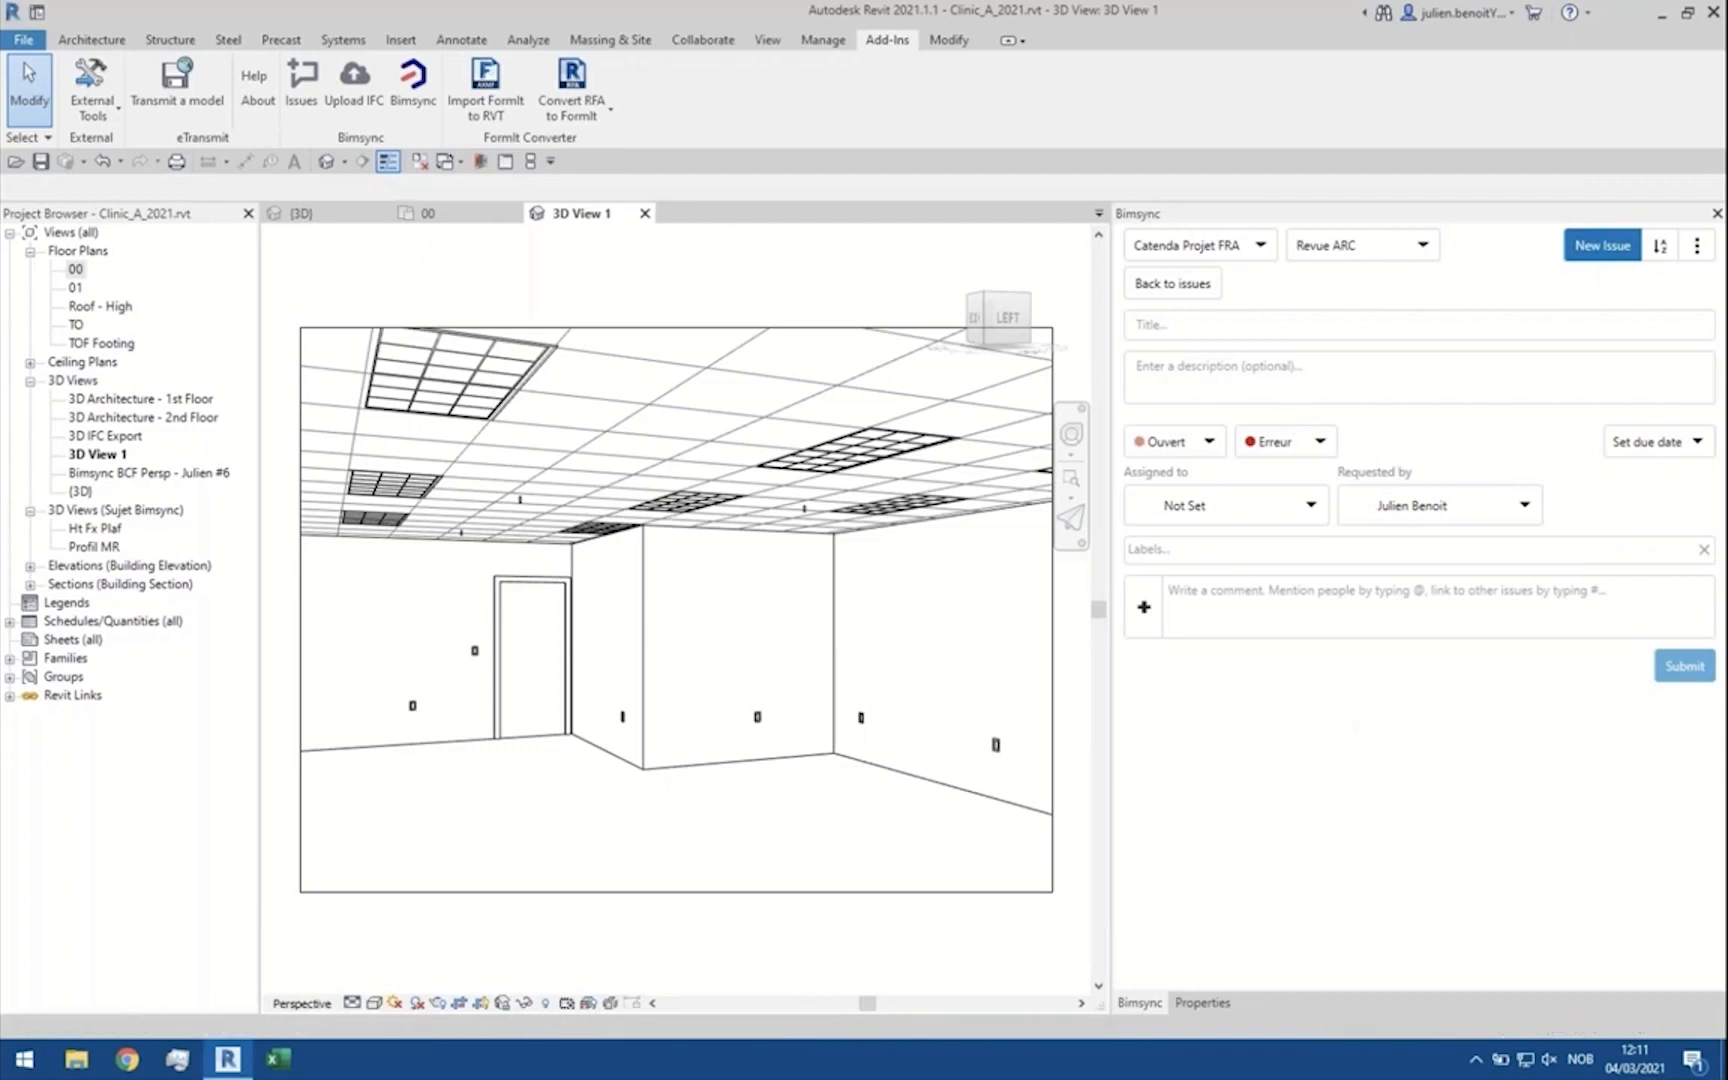
pyautogui.click(1350, 327)
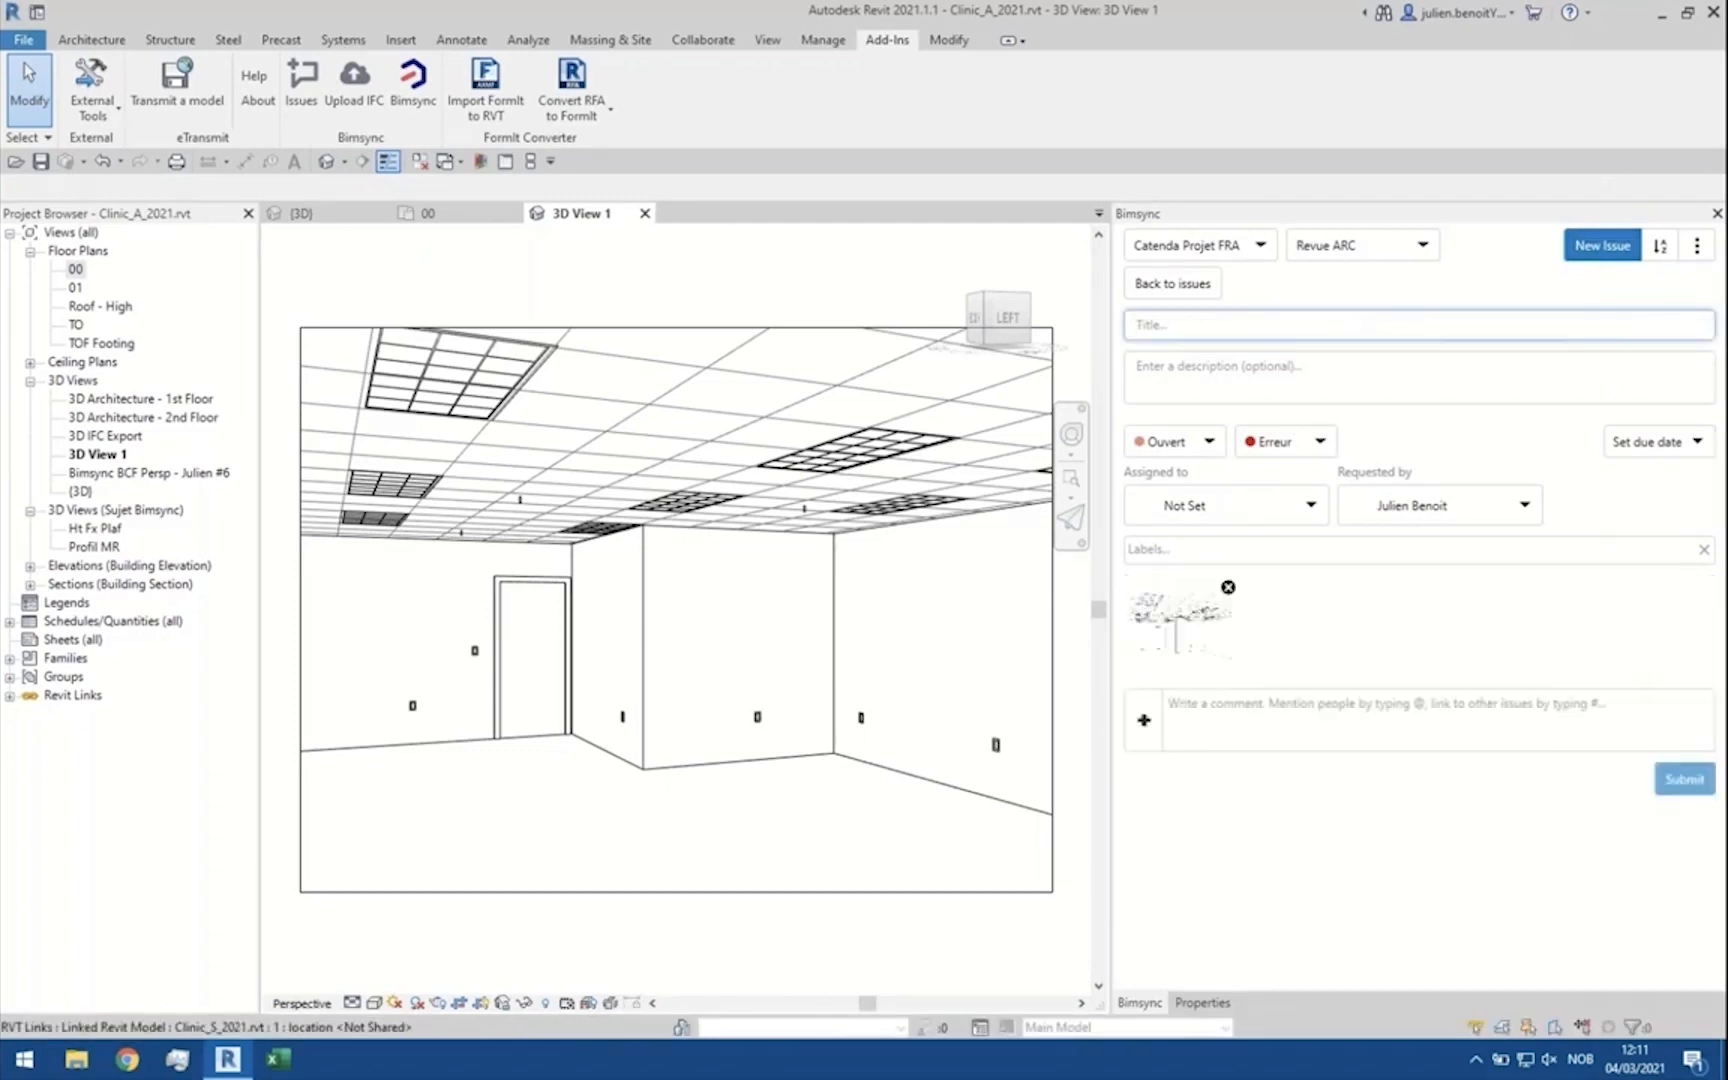
pyautogui.write('Valider la disposition du fx plafond')
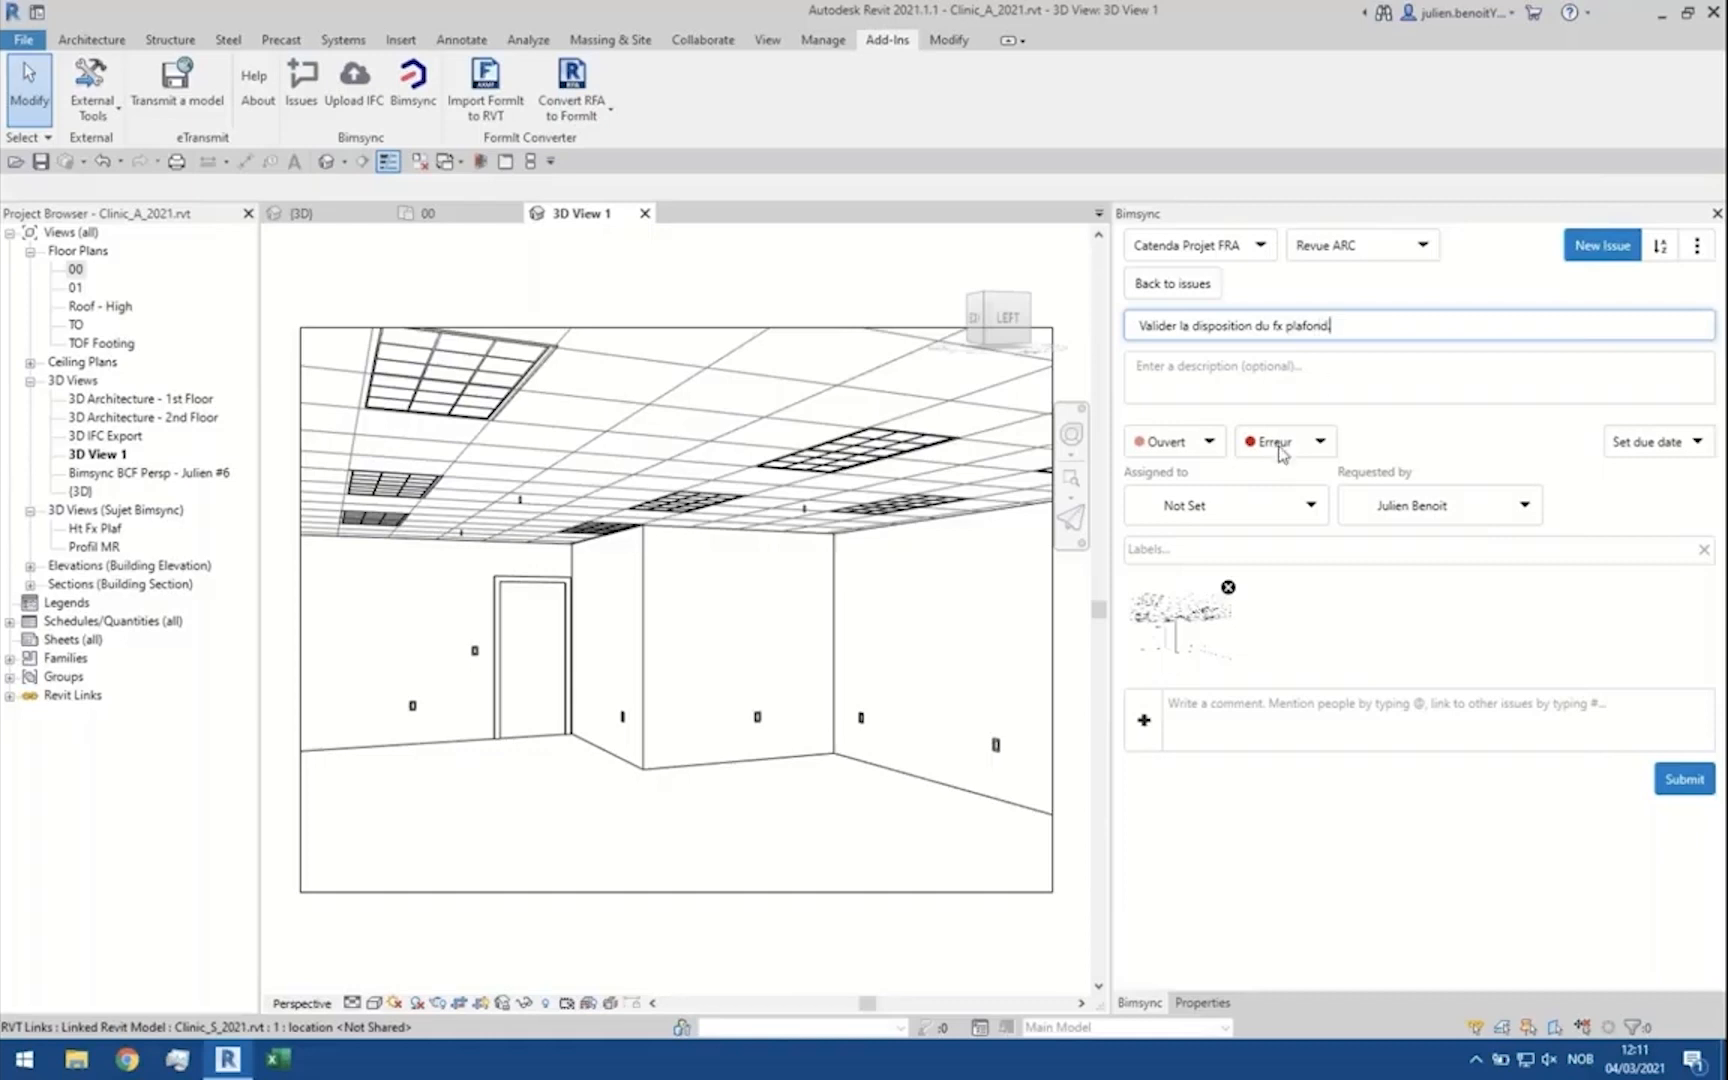
pyautogui.click(1280, 446)
pyautogui.click(1278, 526)
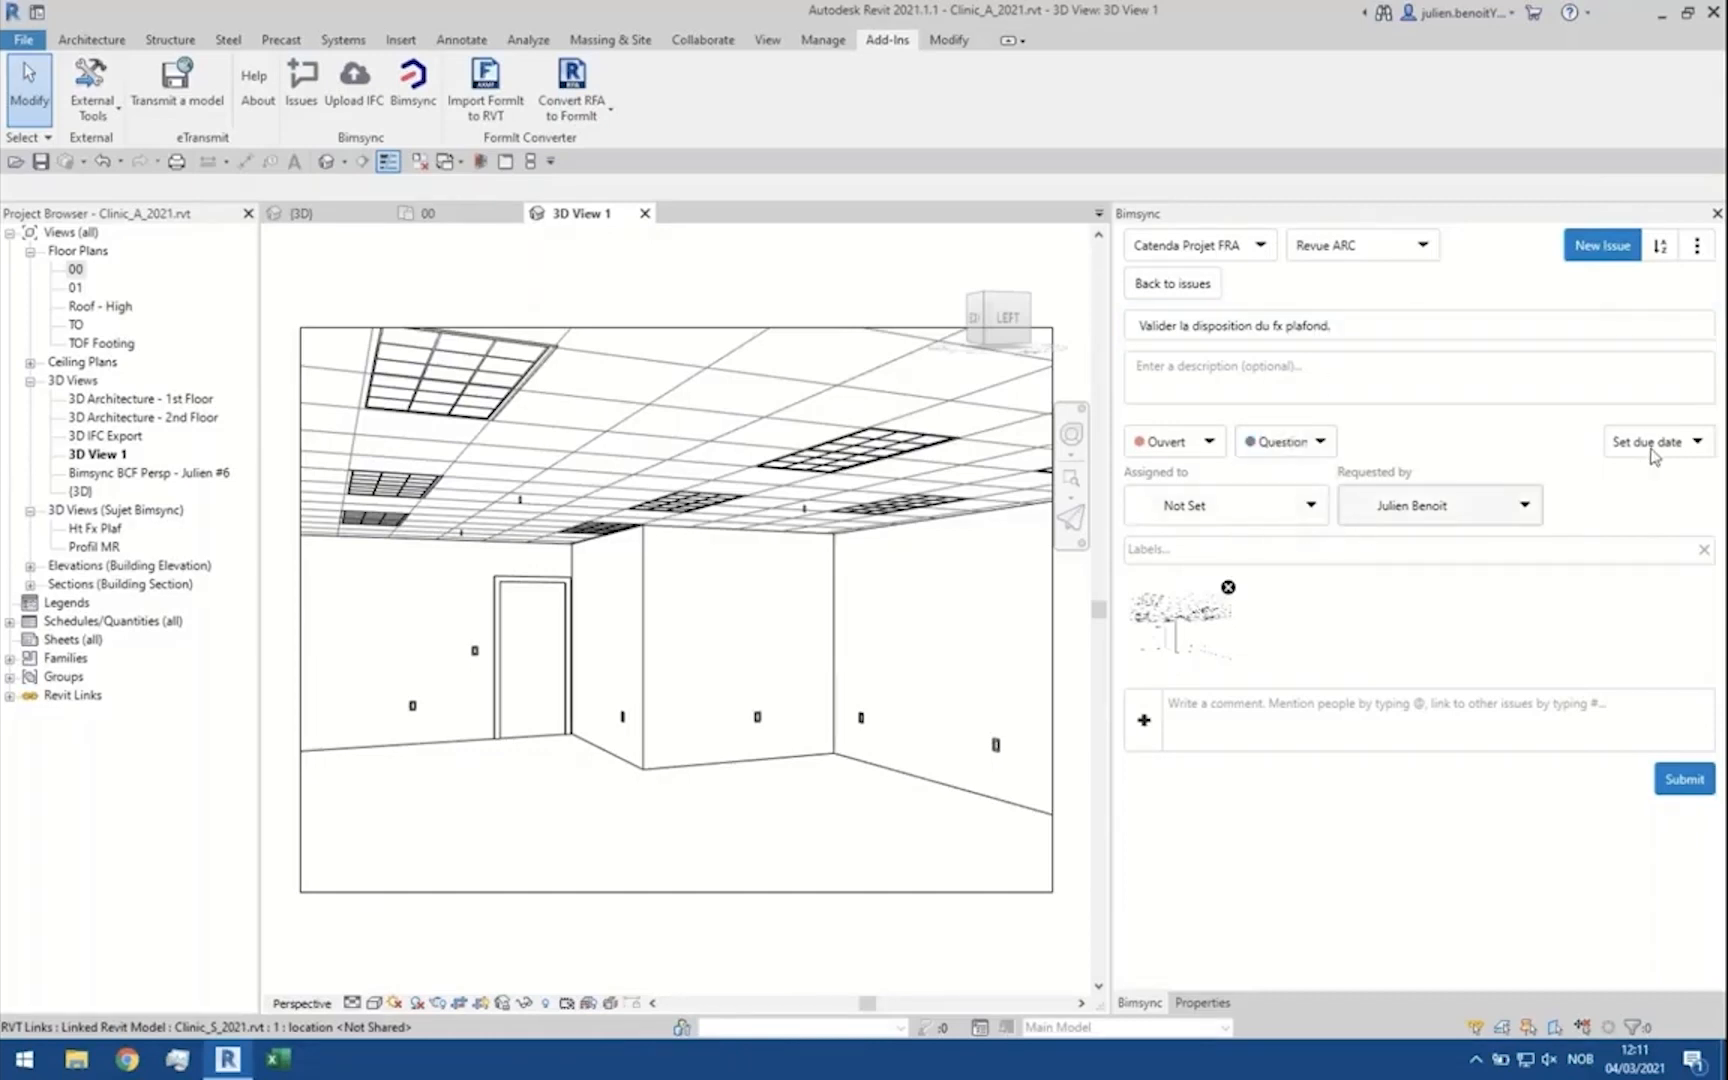
# Step: Try to set the new issue's due date to March 11, 2021
pyautogui.click(1655, 442)
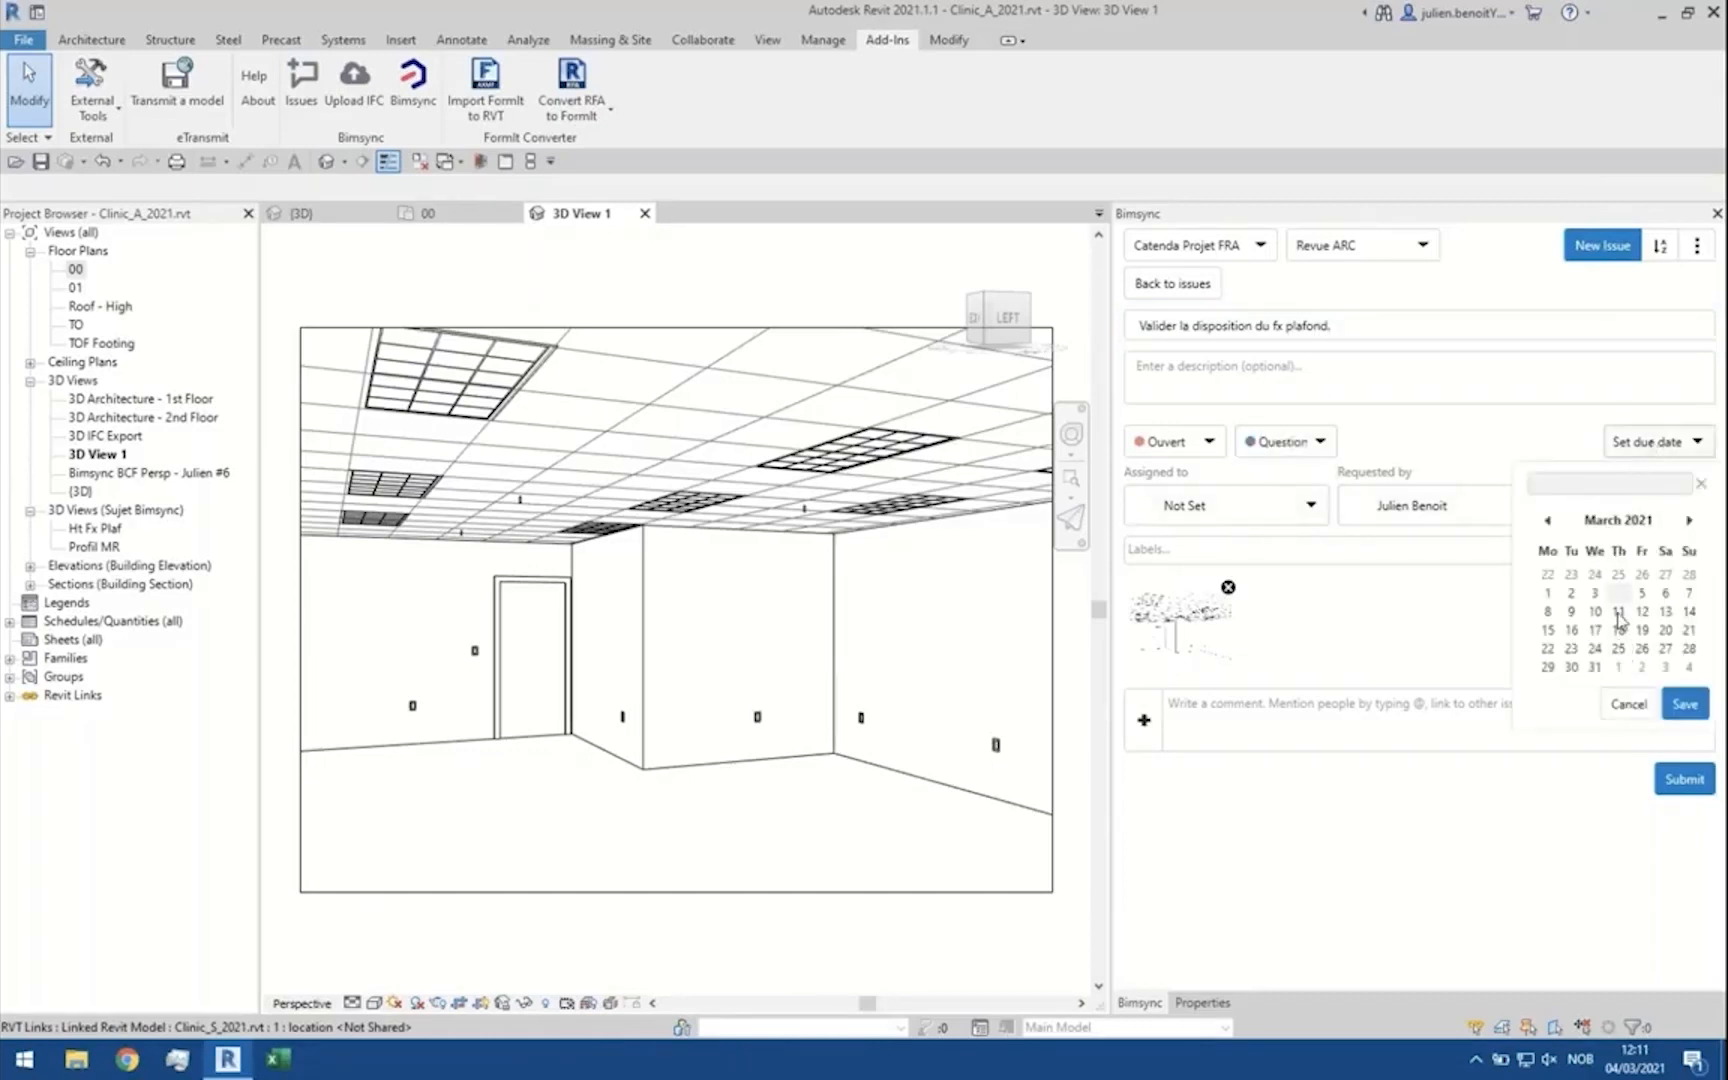
pyautogui.click(1618, 612)
pyautogui.click(1299, 518)
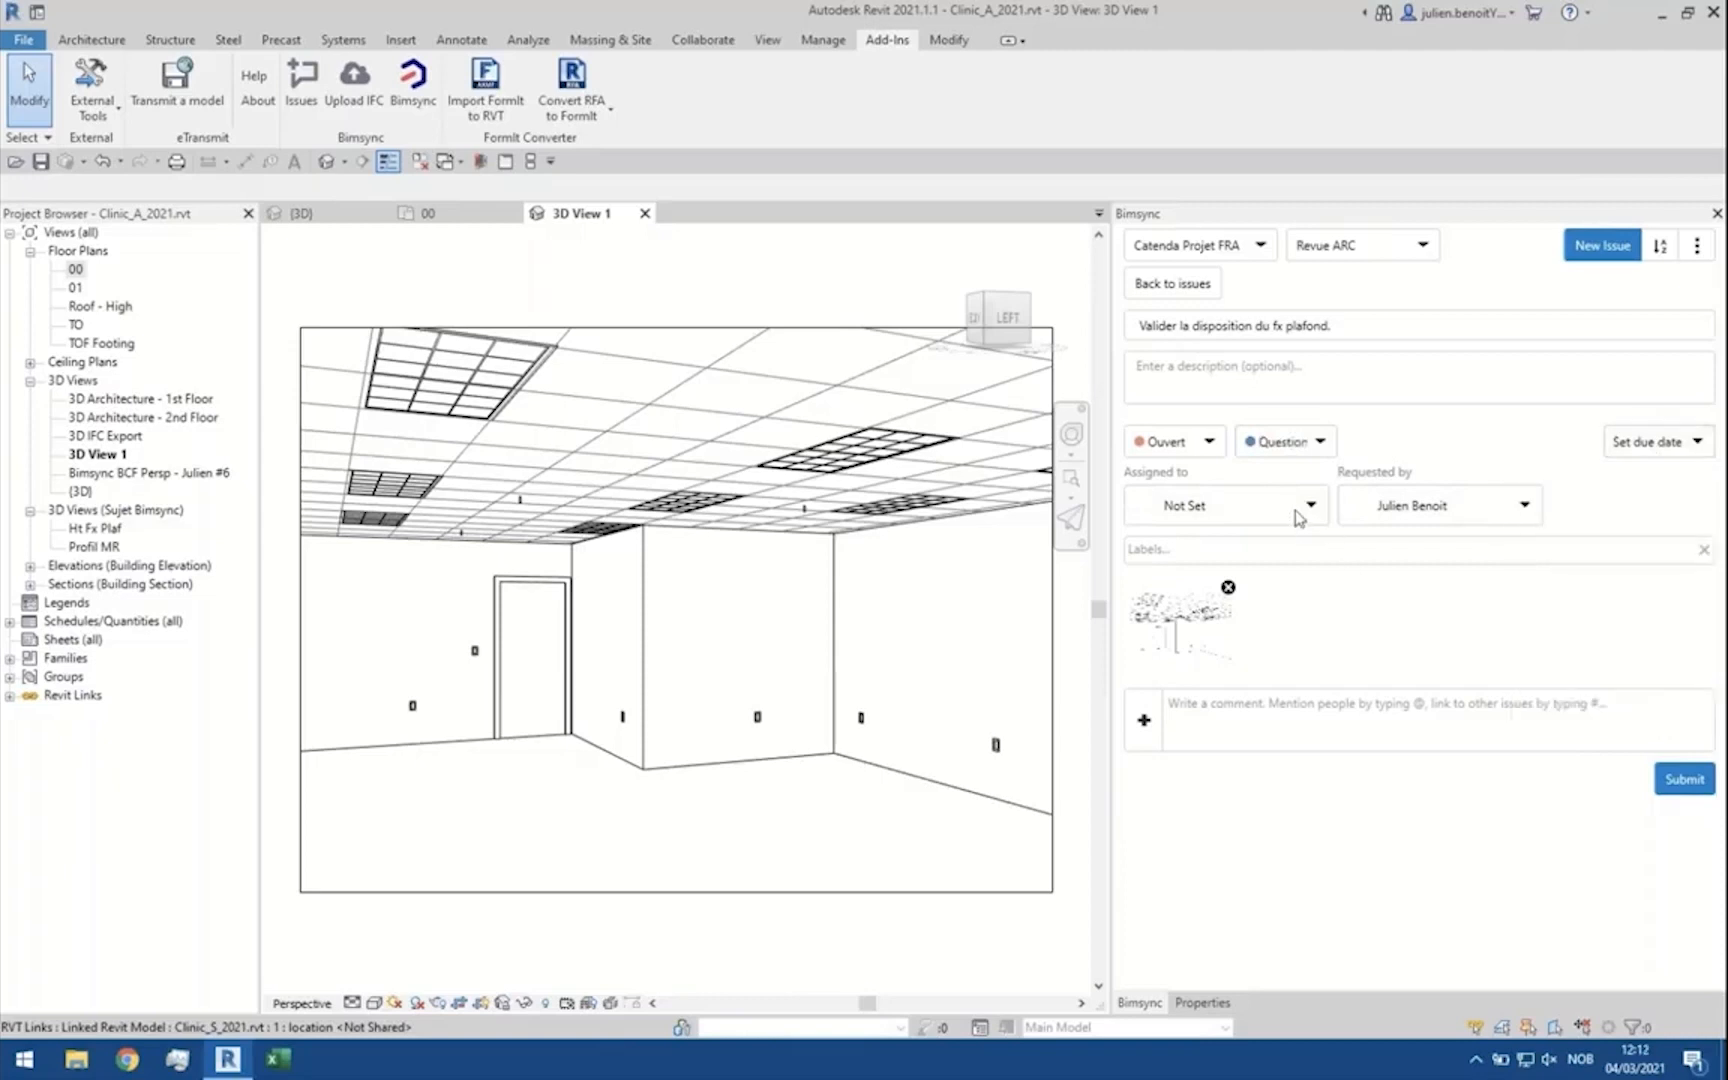
# Step: Assign the new issue to the Catenda Webinar member
pyautogui.click(1295, 505)
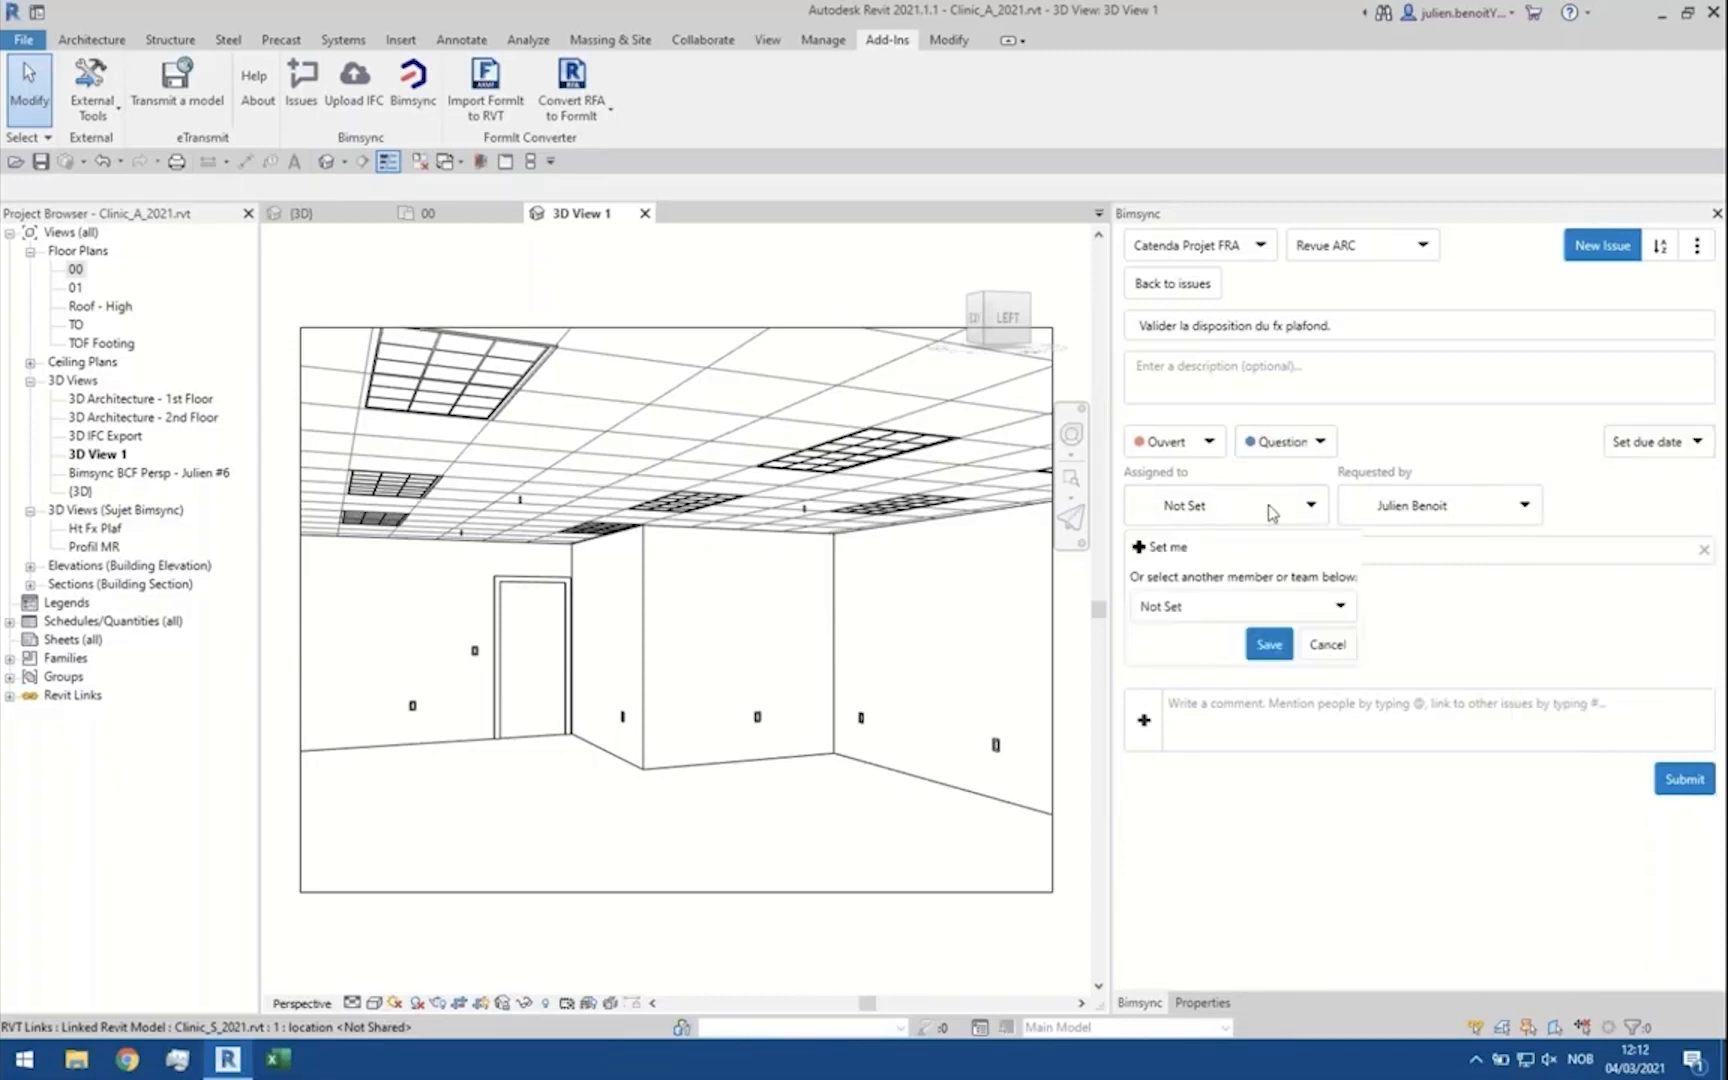
pyautogui.click(1237, 603)
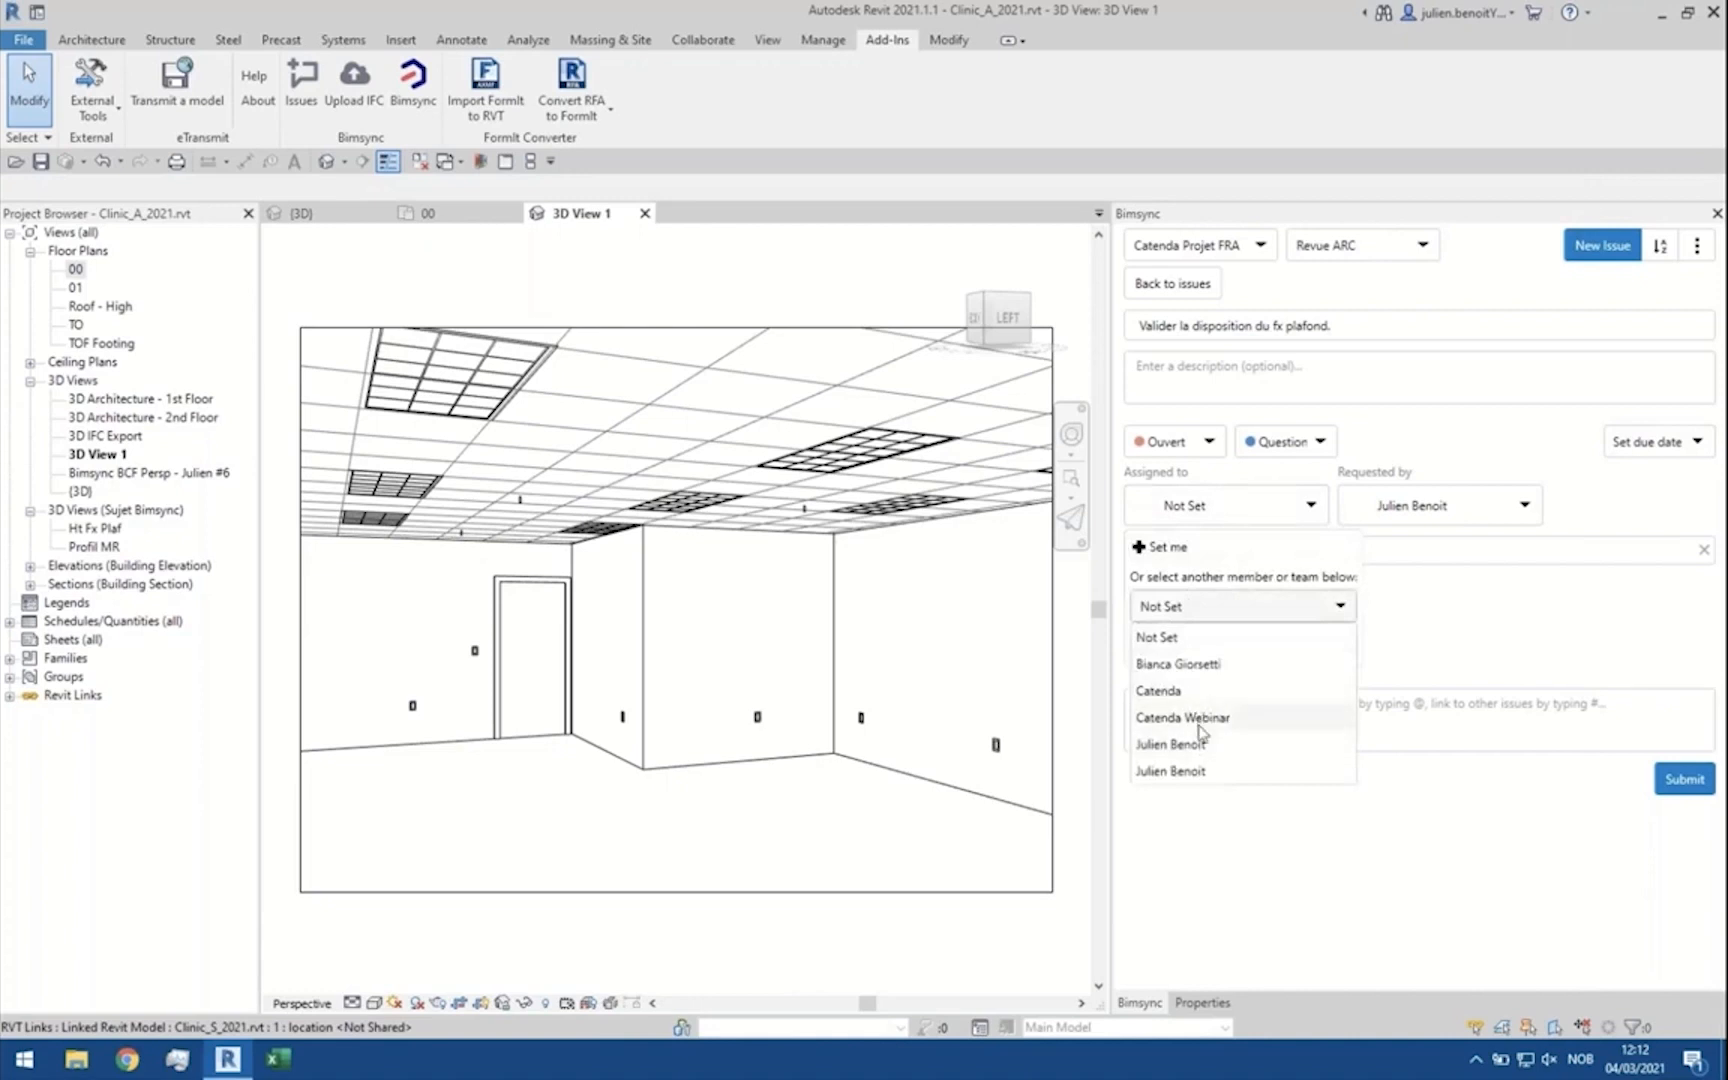
pyautogui.click(1200, 718)
pyautogui.click(1272, 650)
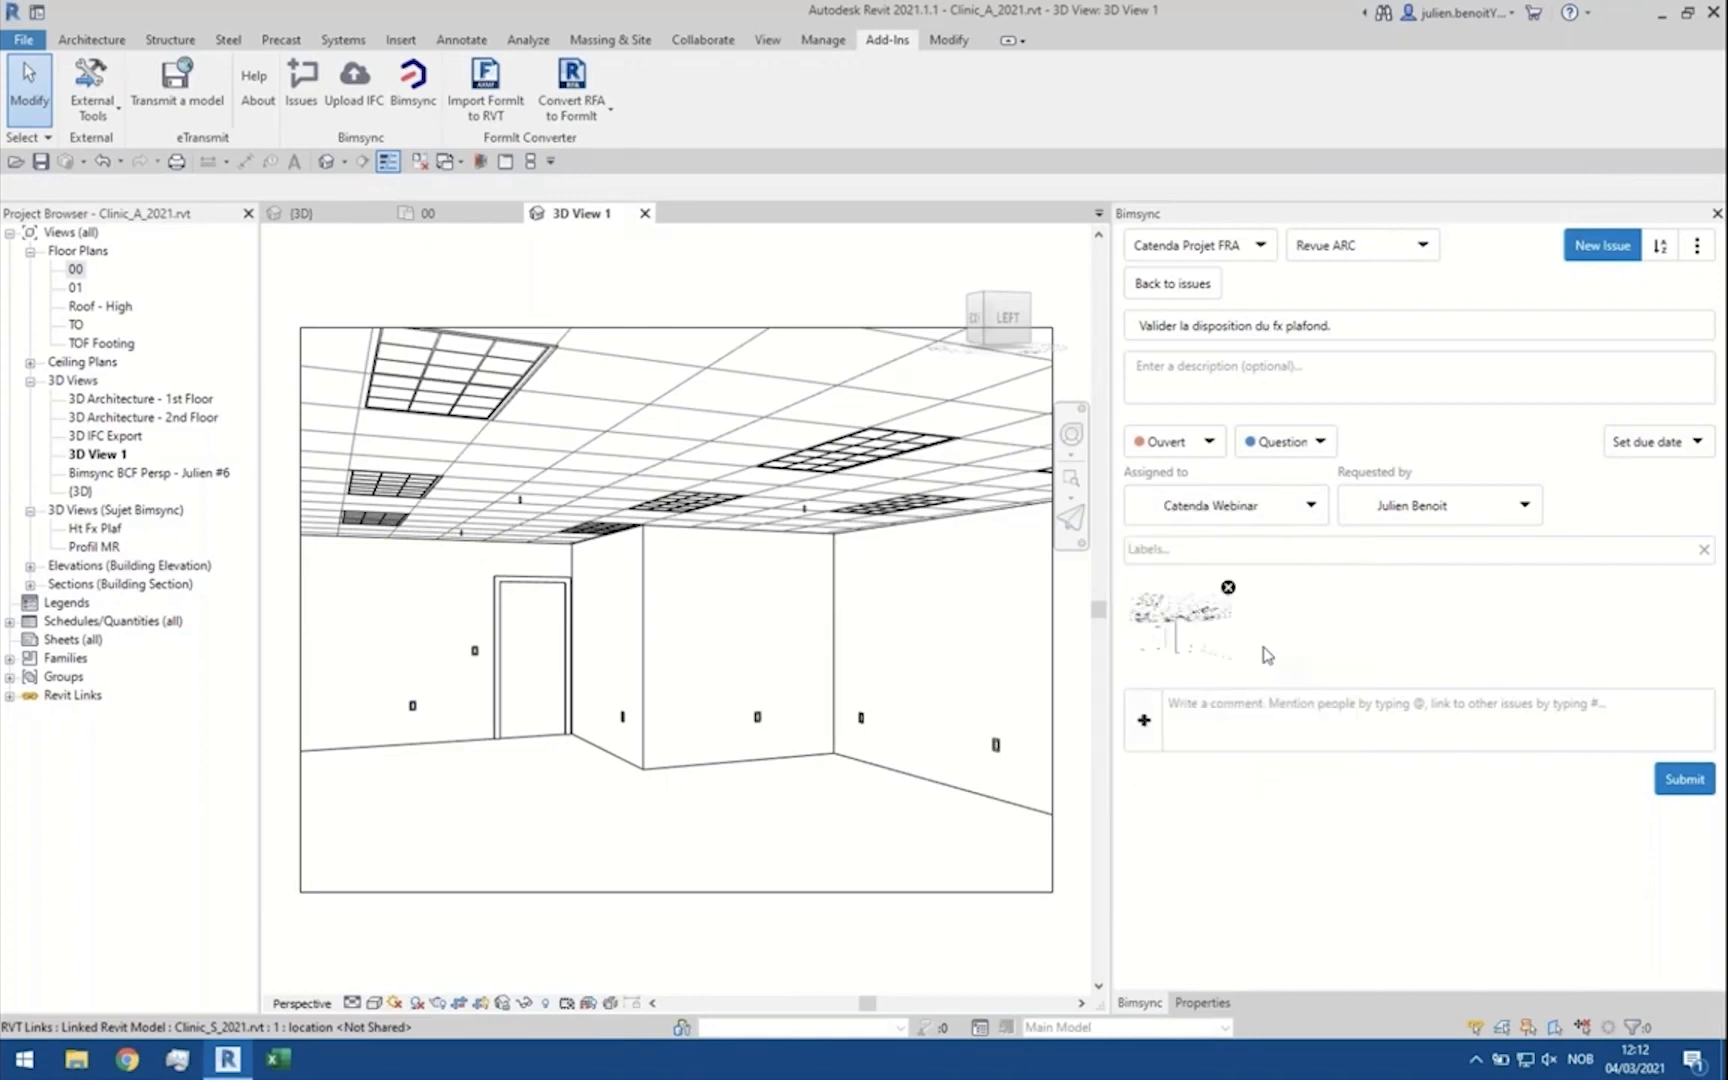
# Step: Annotate the issue's snapshot in orange with a wall-height arrow and a line along the ceiling edge, and submit the issue
pyautogui.click(1181, 665)
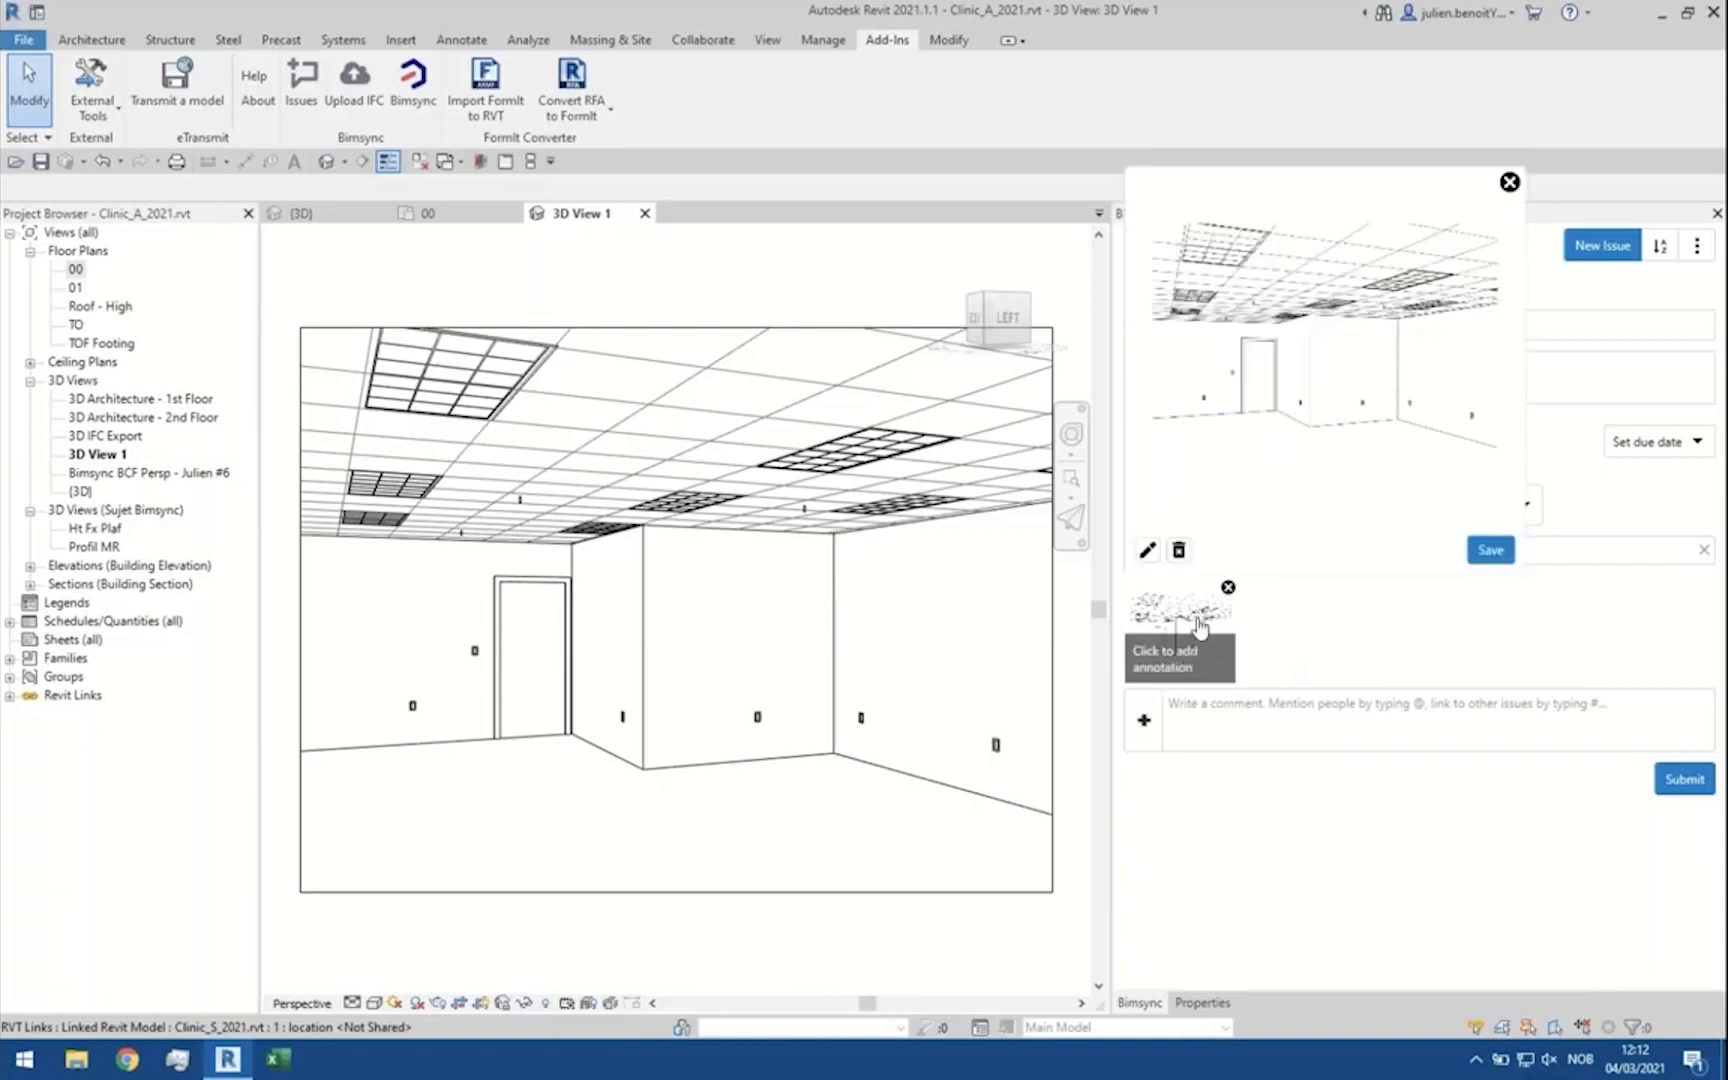
pyautogui.click(1147, 551)
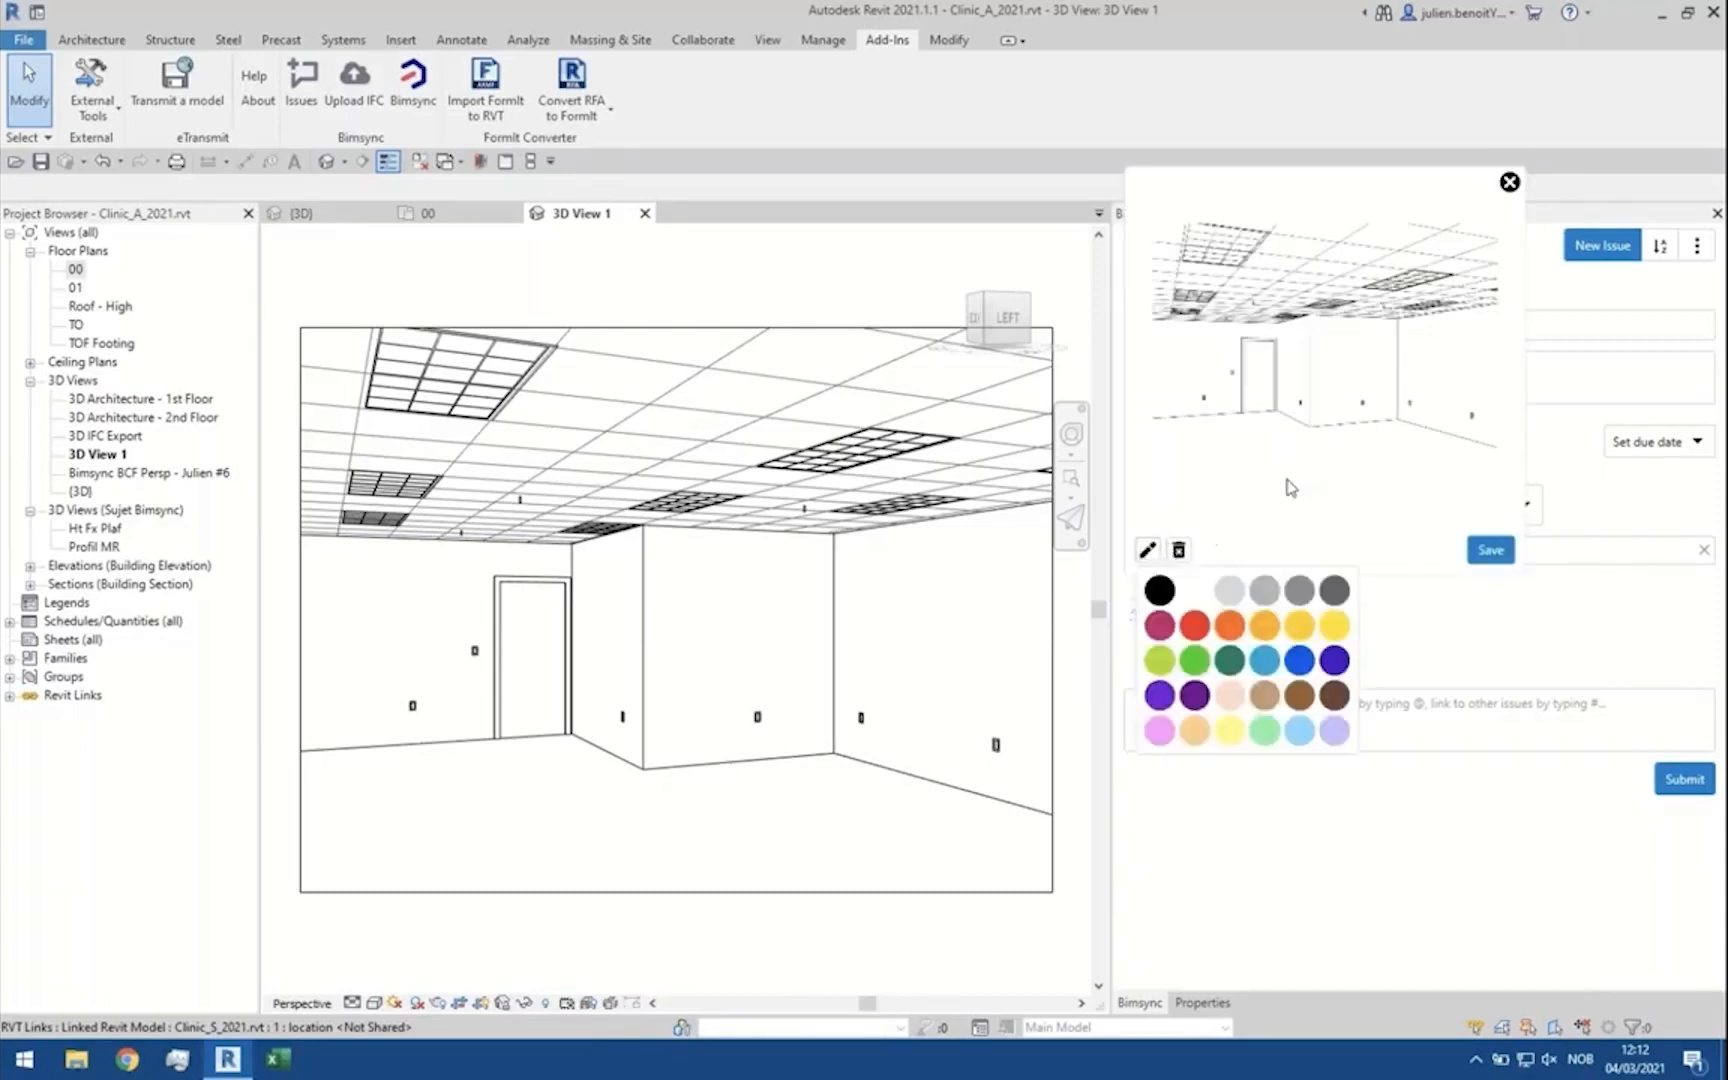
pyautogui.click(1222, 631)
pyautogui.moveTo(1319, 321)
pyautogui.mouseDown()
pyautogui.moveTo(1320, 425)
pyautogui.moveTo(1318, 318)
pyautogui.moveTo(1172, 325)
pyautogui.mouseUp()
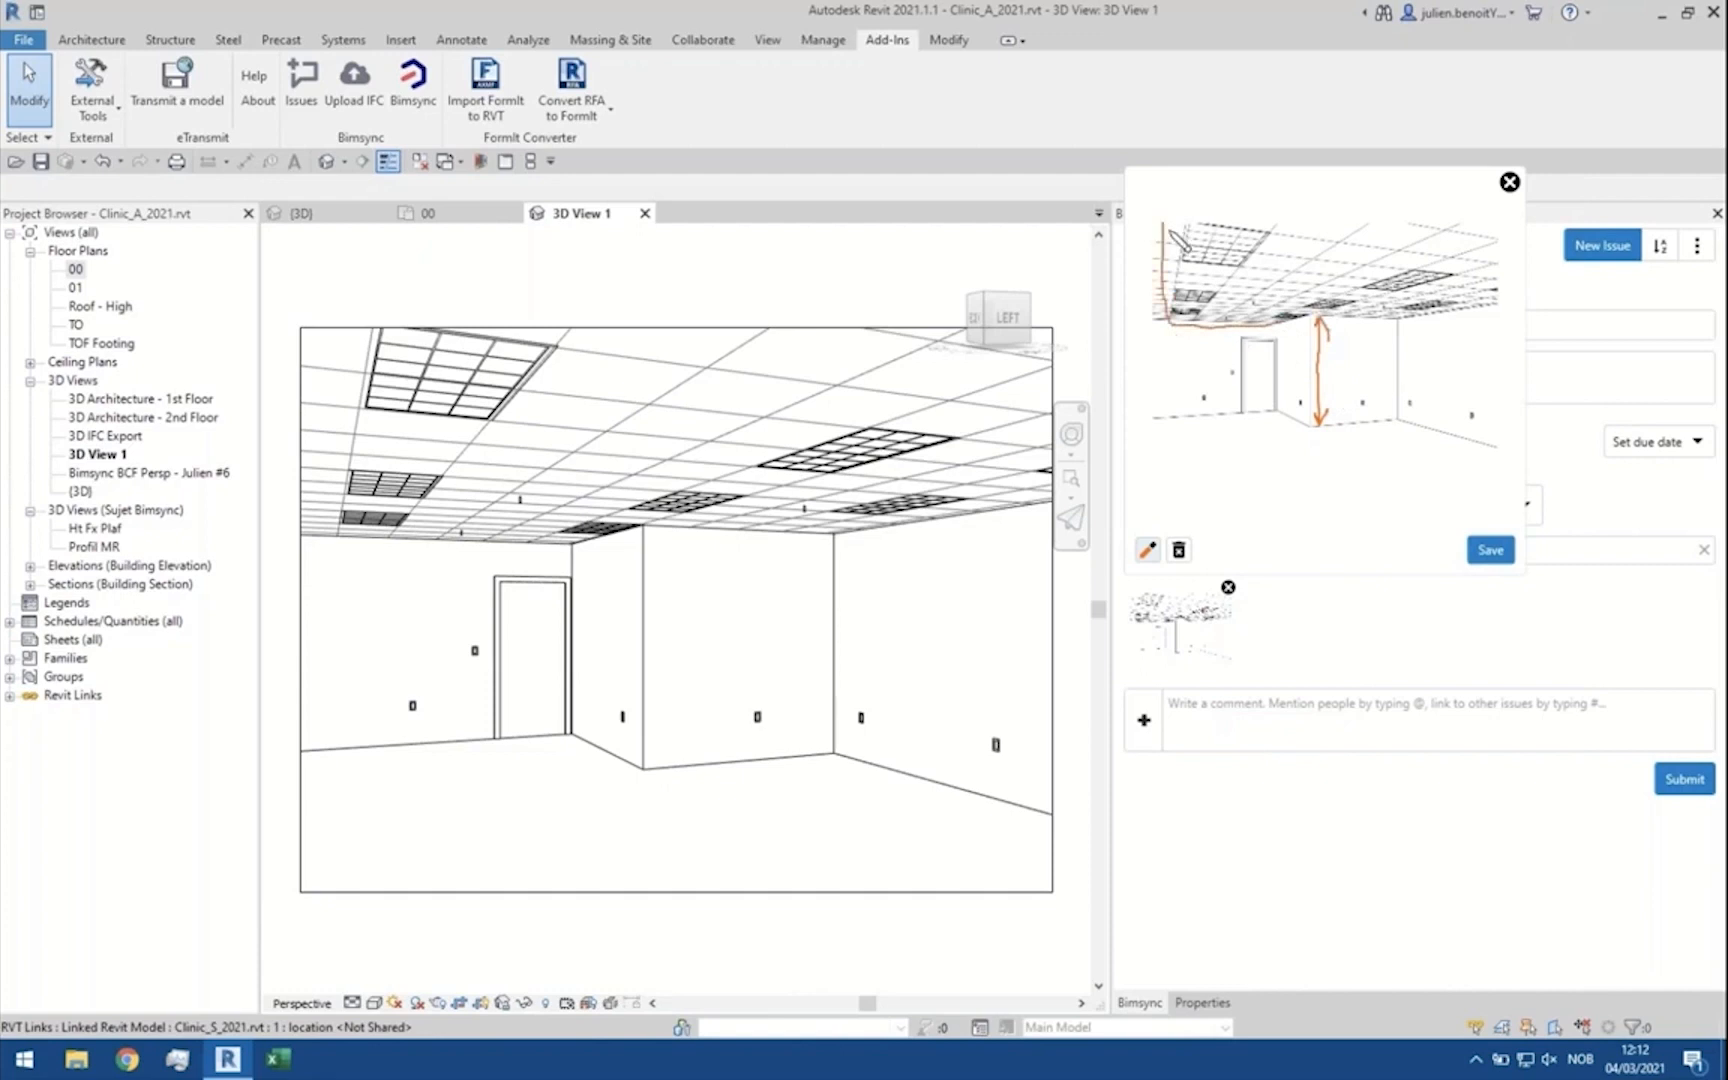
pyautogui.click(1490, 552)
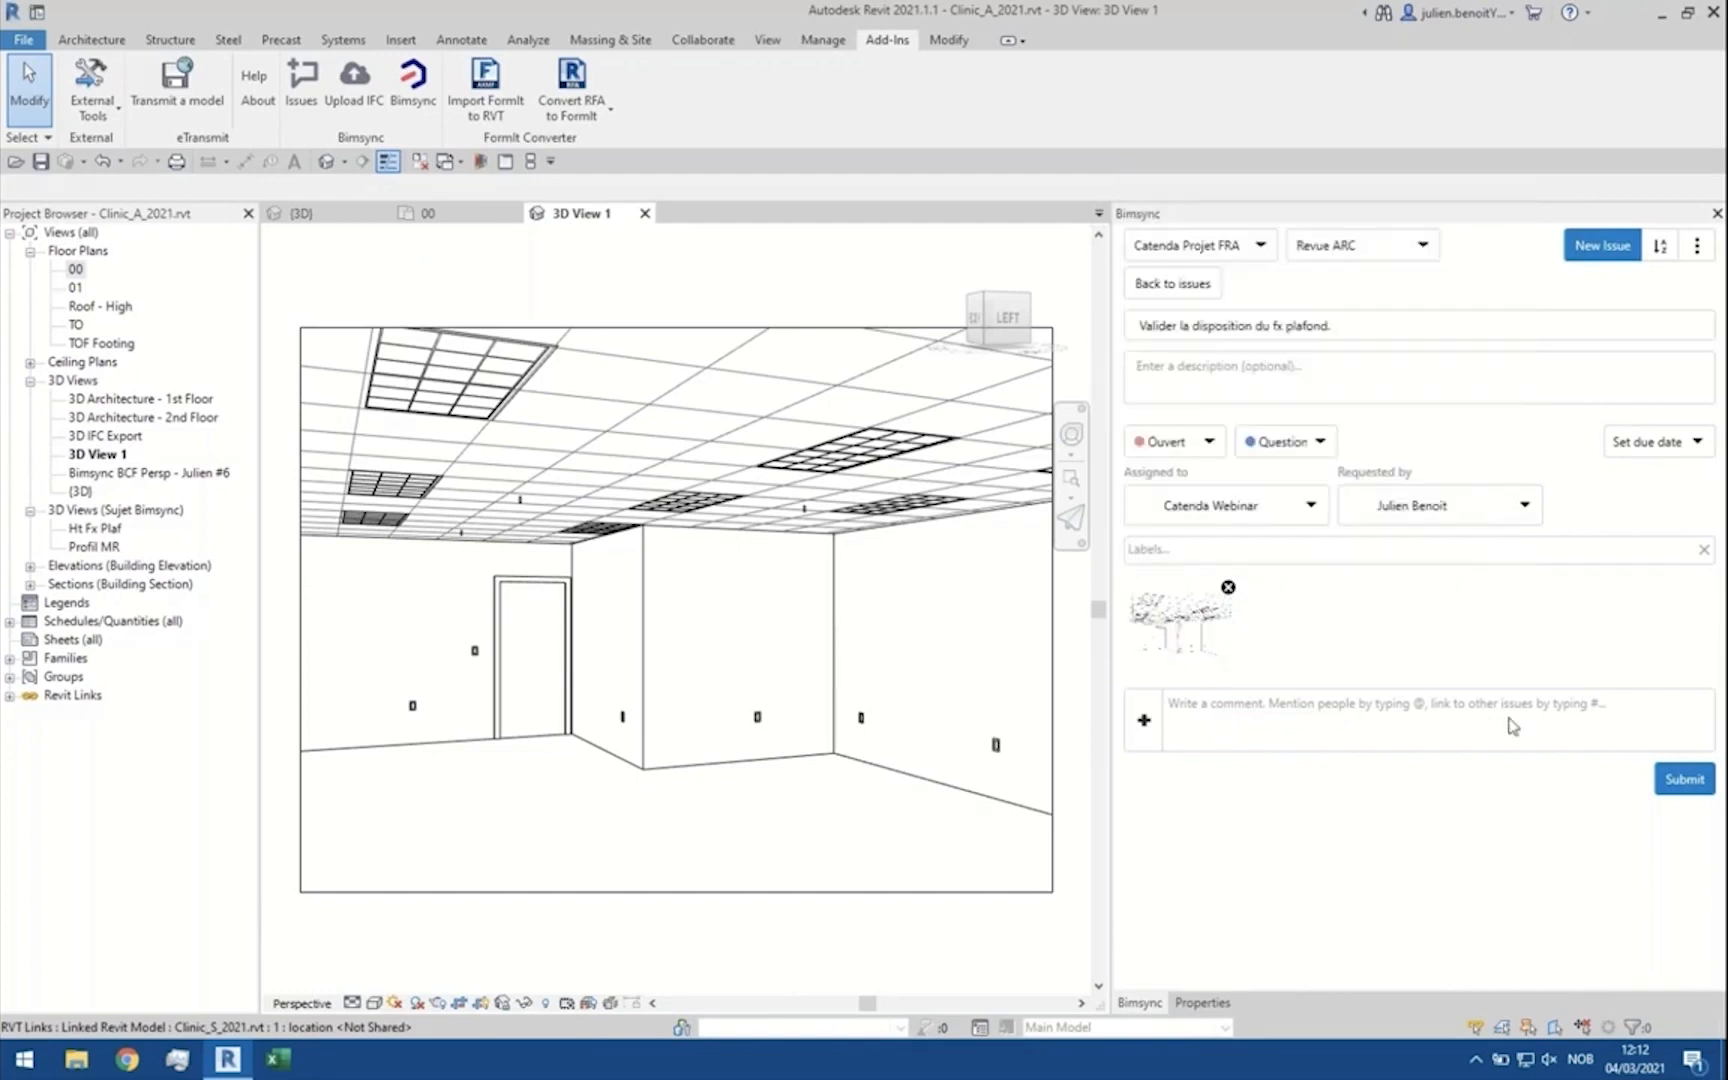
pyautogui.click(1676, 786)
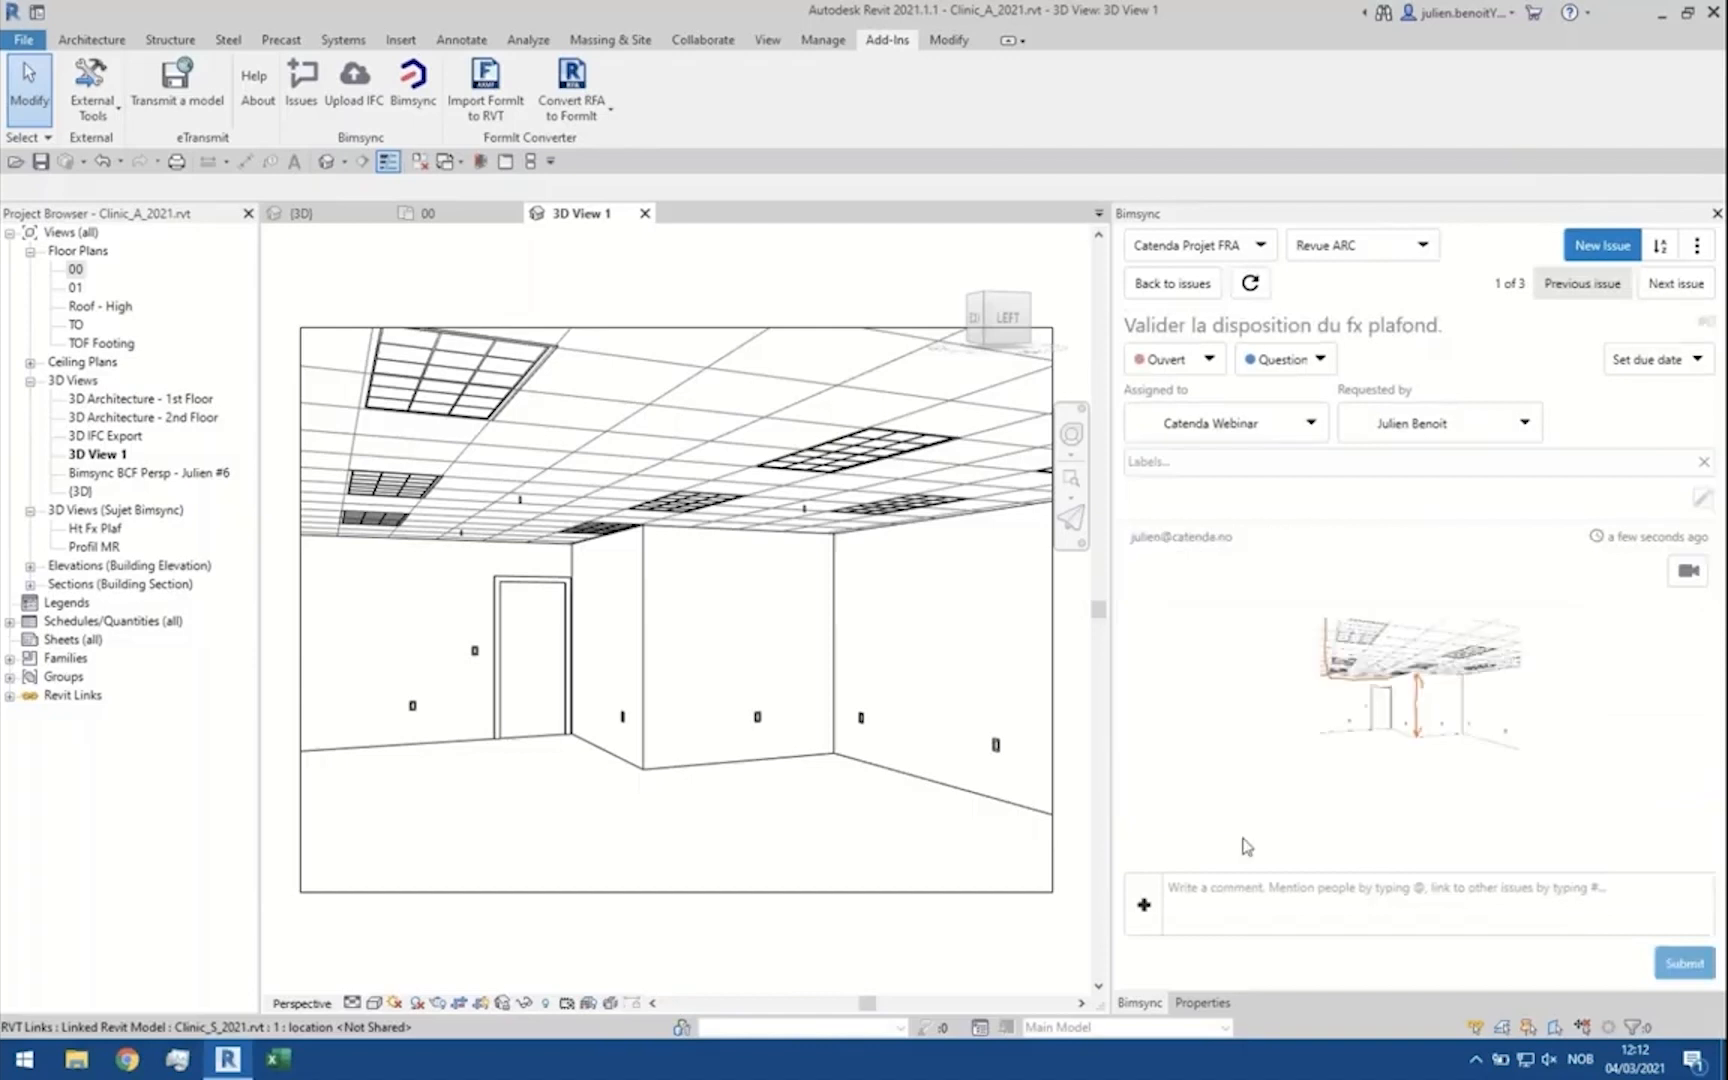
pyautogui.click(1196, 294)
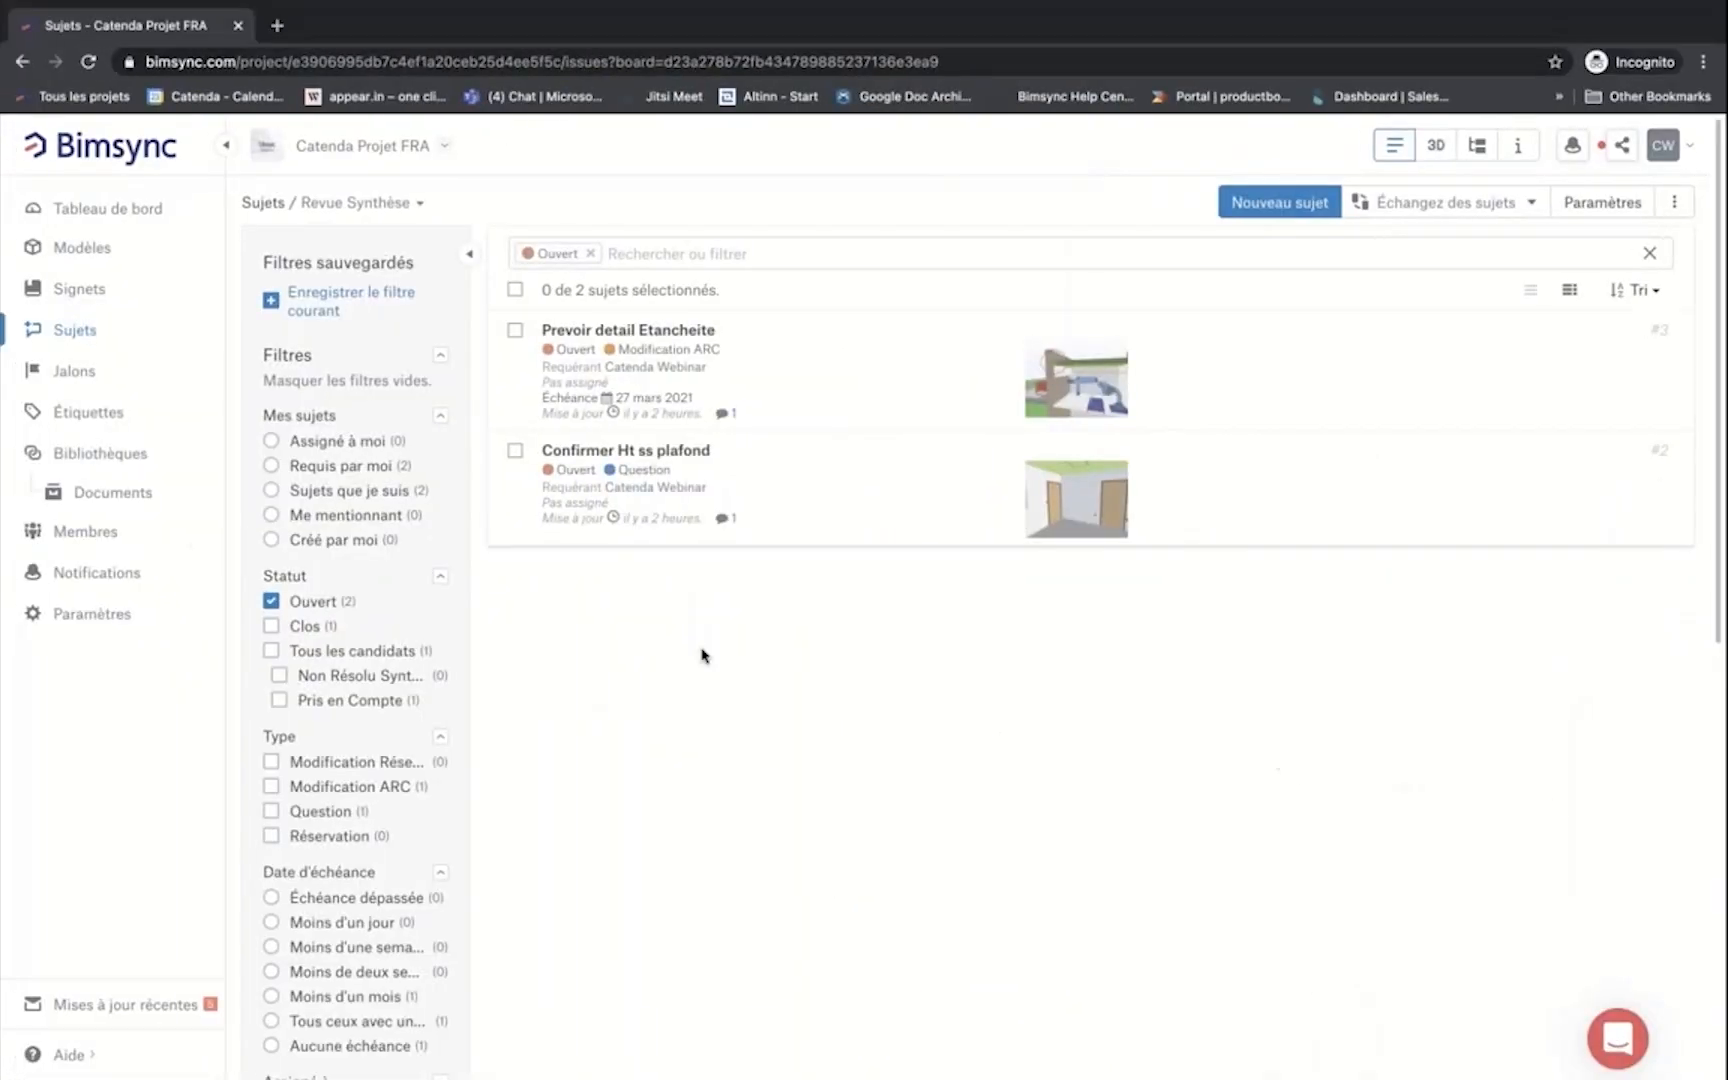
# Step: Switch to the Revue ARC issues in Bimsync, open "Valider la disposition du fx plafond." and view its annotated snapshot enlarged
pyautogui.click(393, 208)
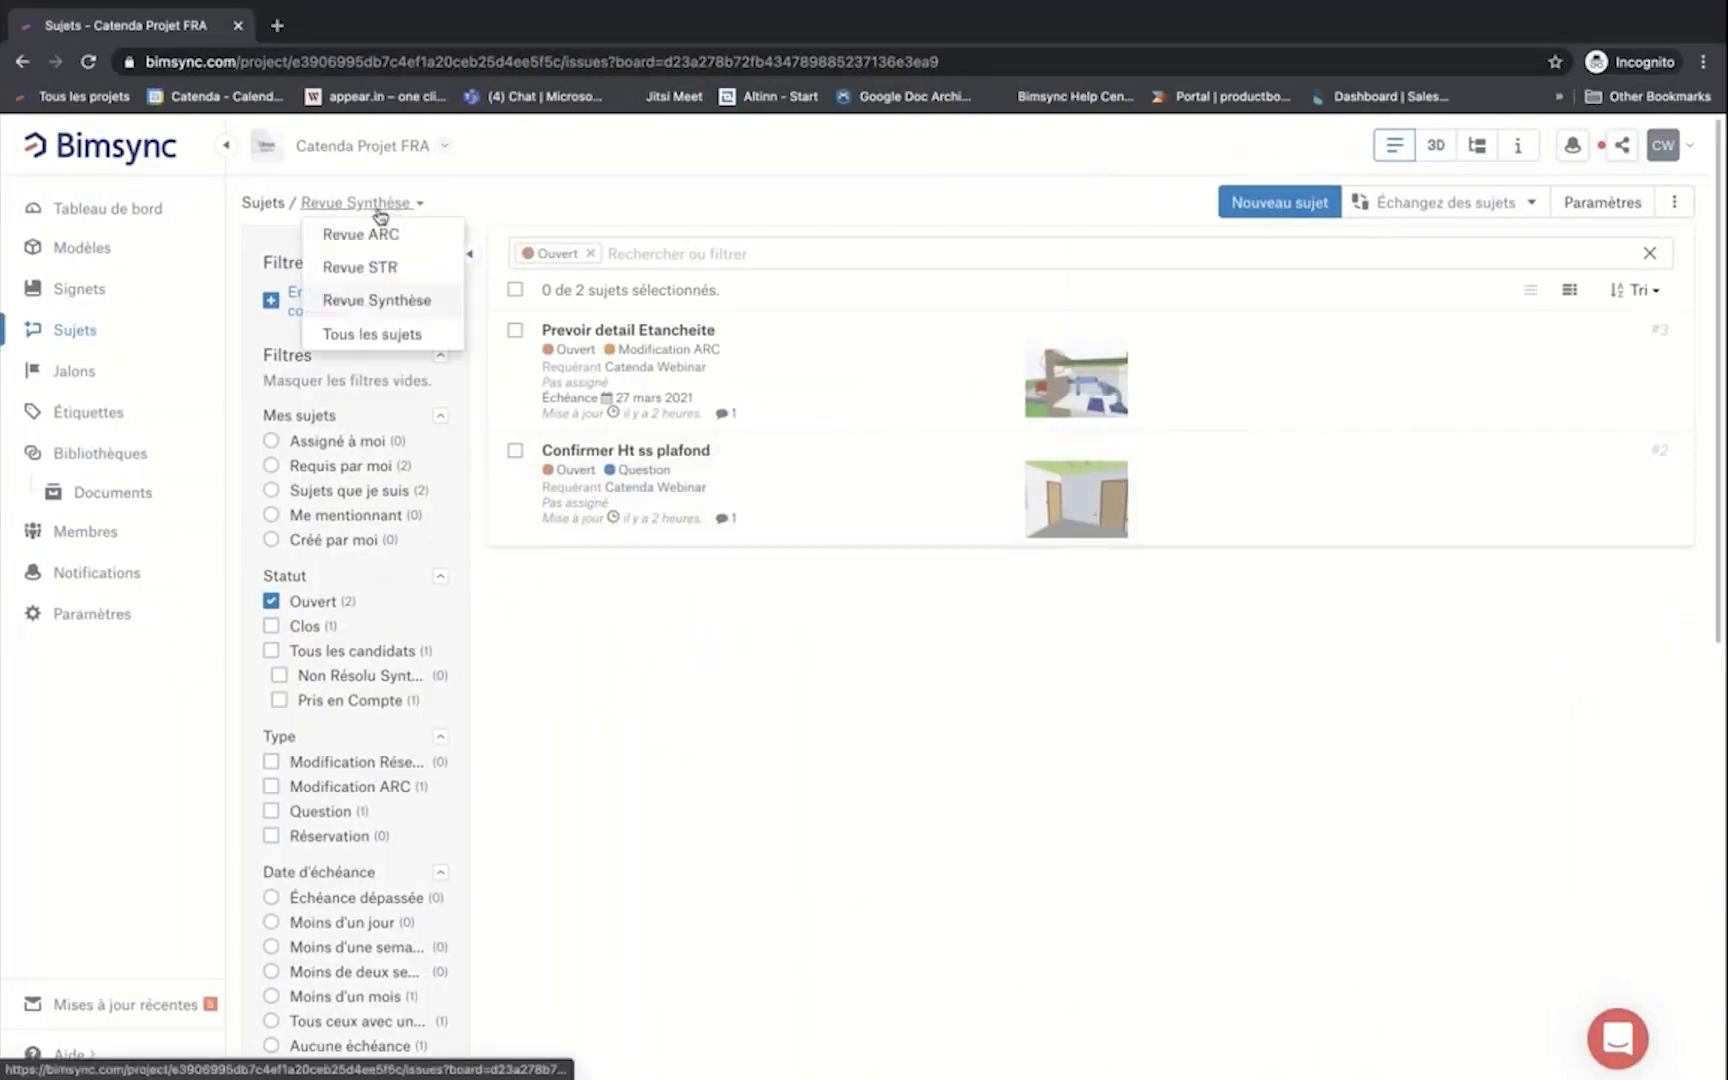
pyautogui.click(366, 236)
pyautogui.click(366, 236)
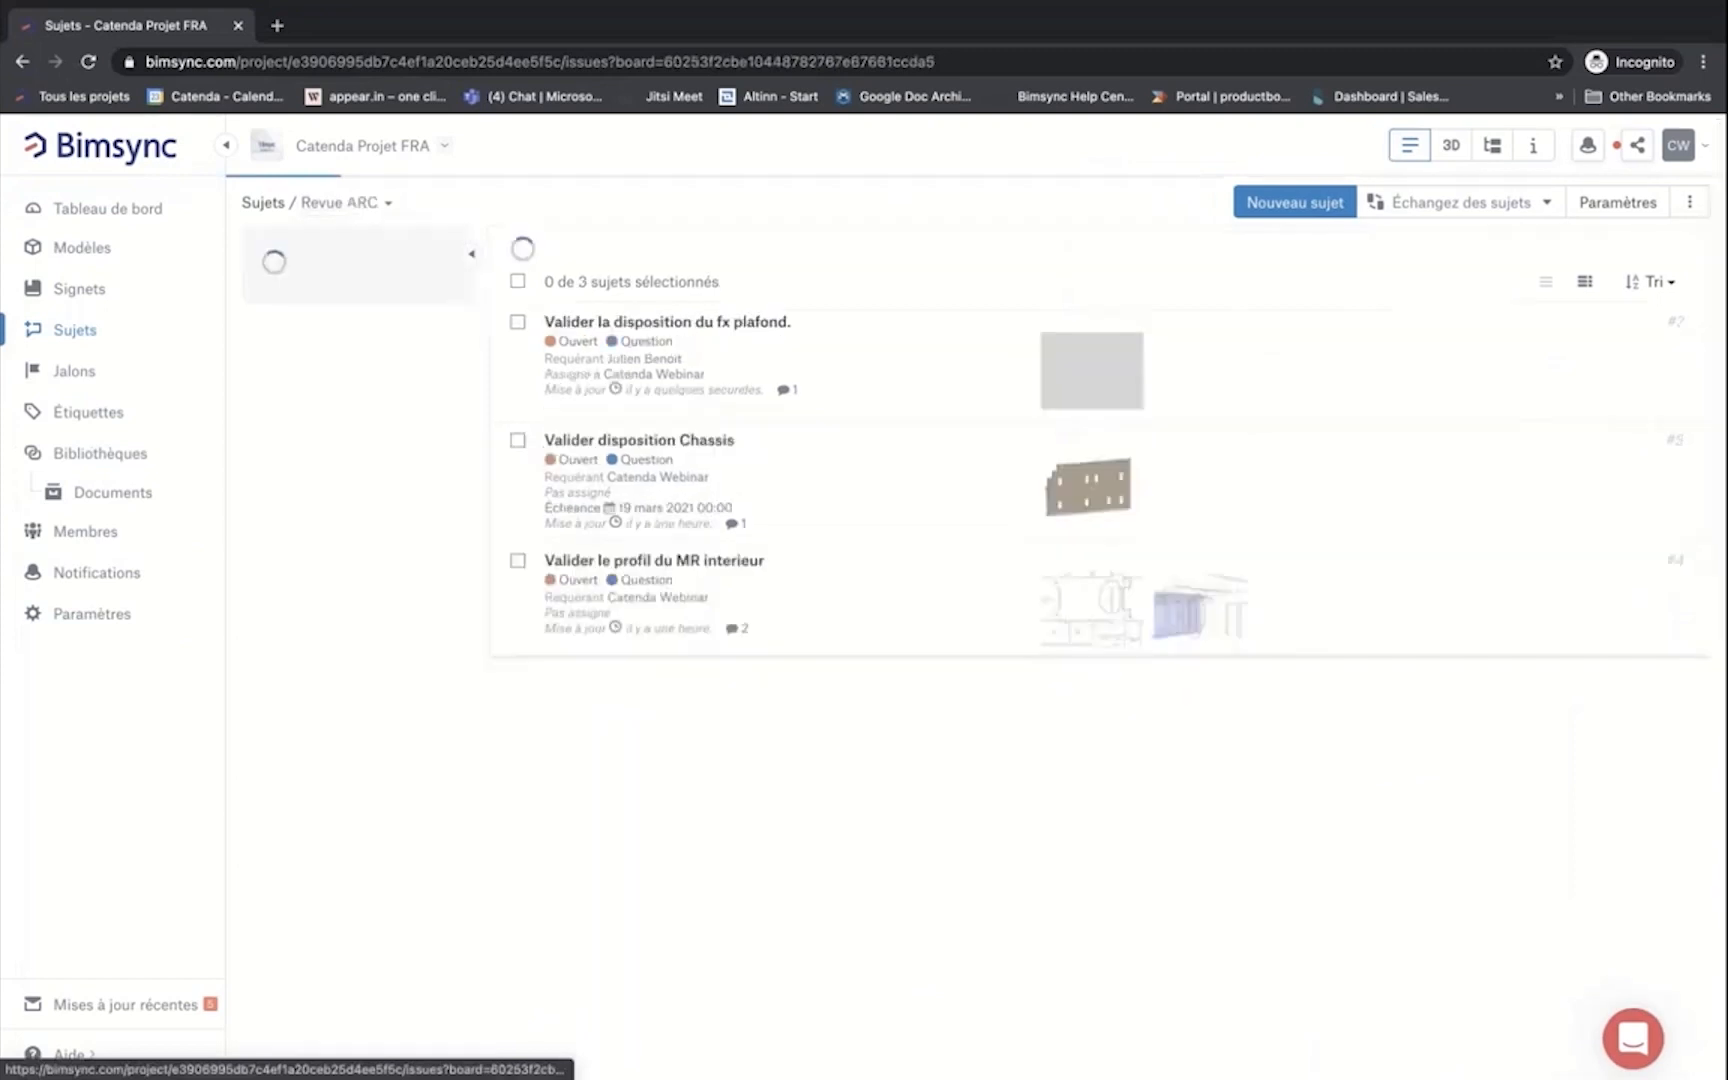
pyautogui.click(743, 373)
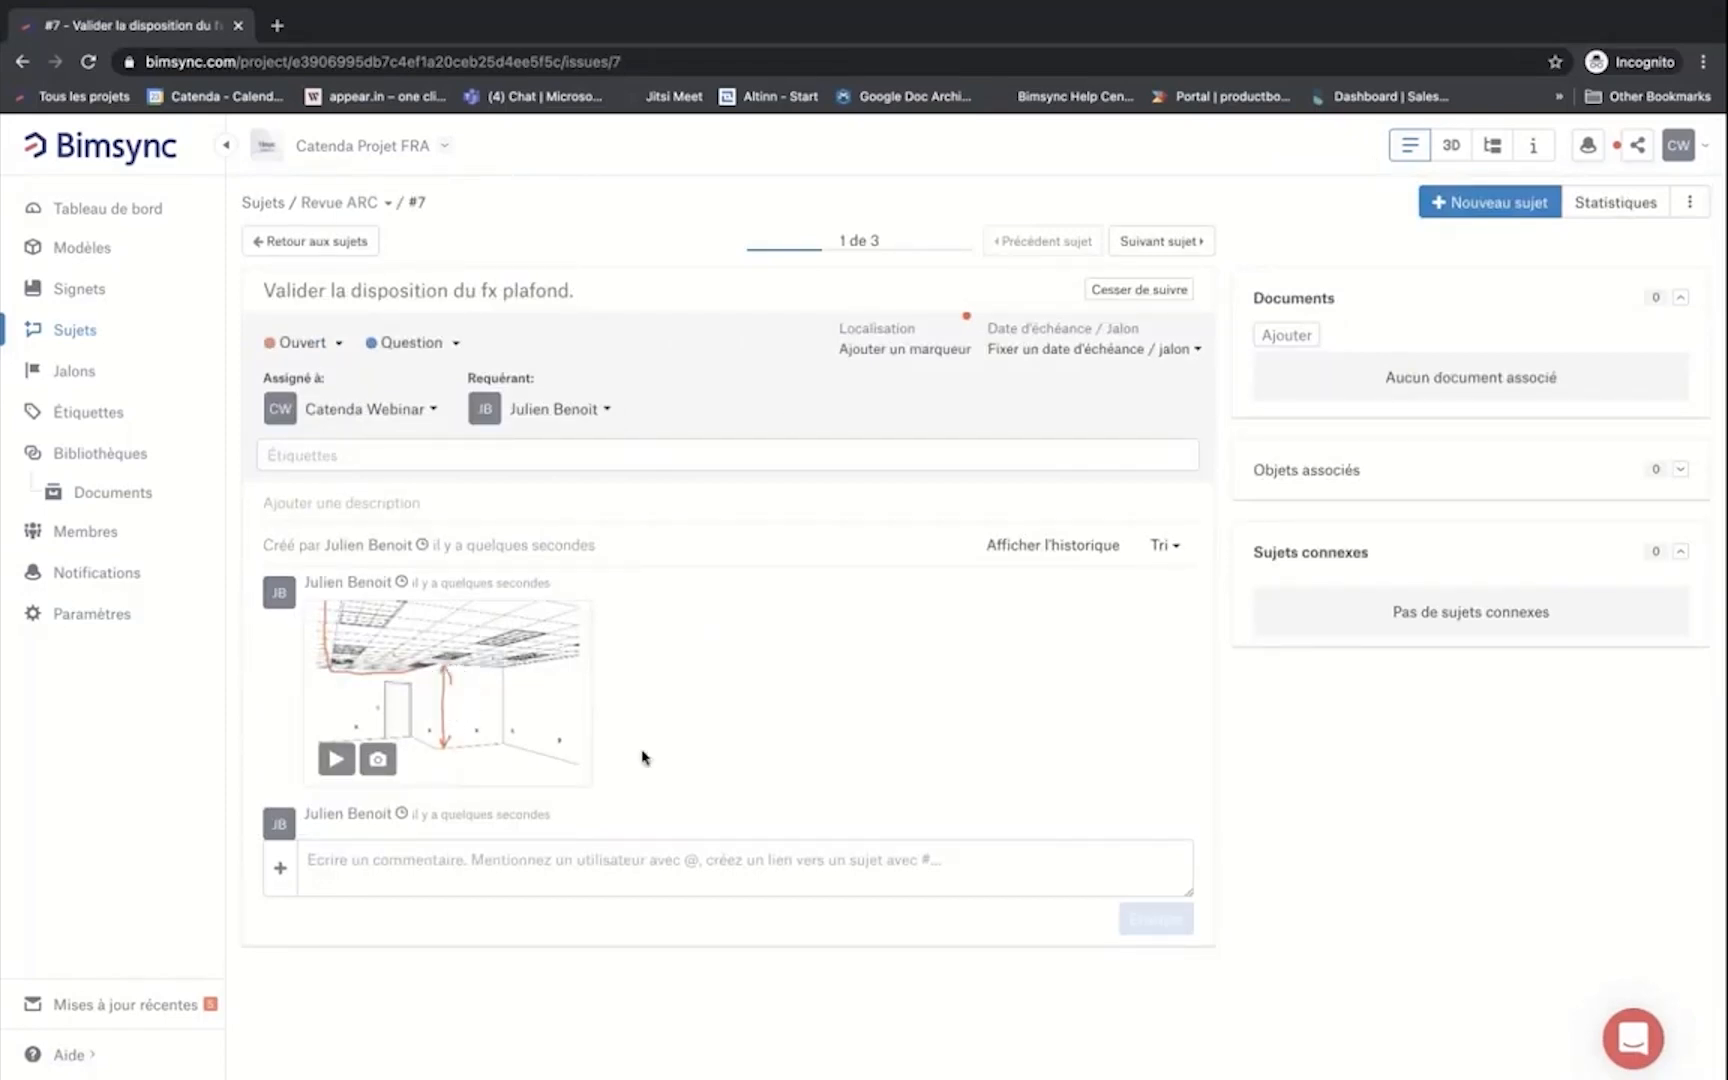
pyautogui.click(448, 694)
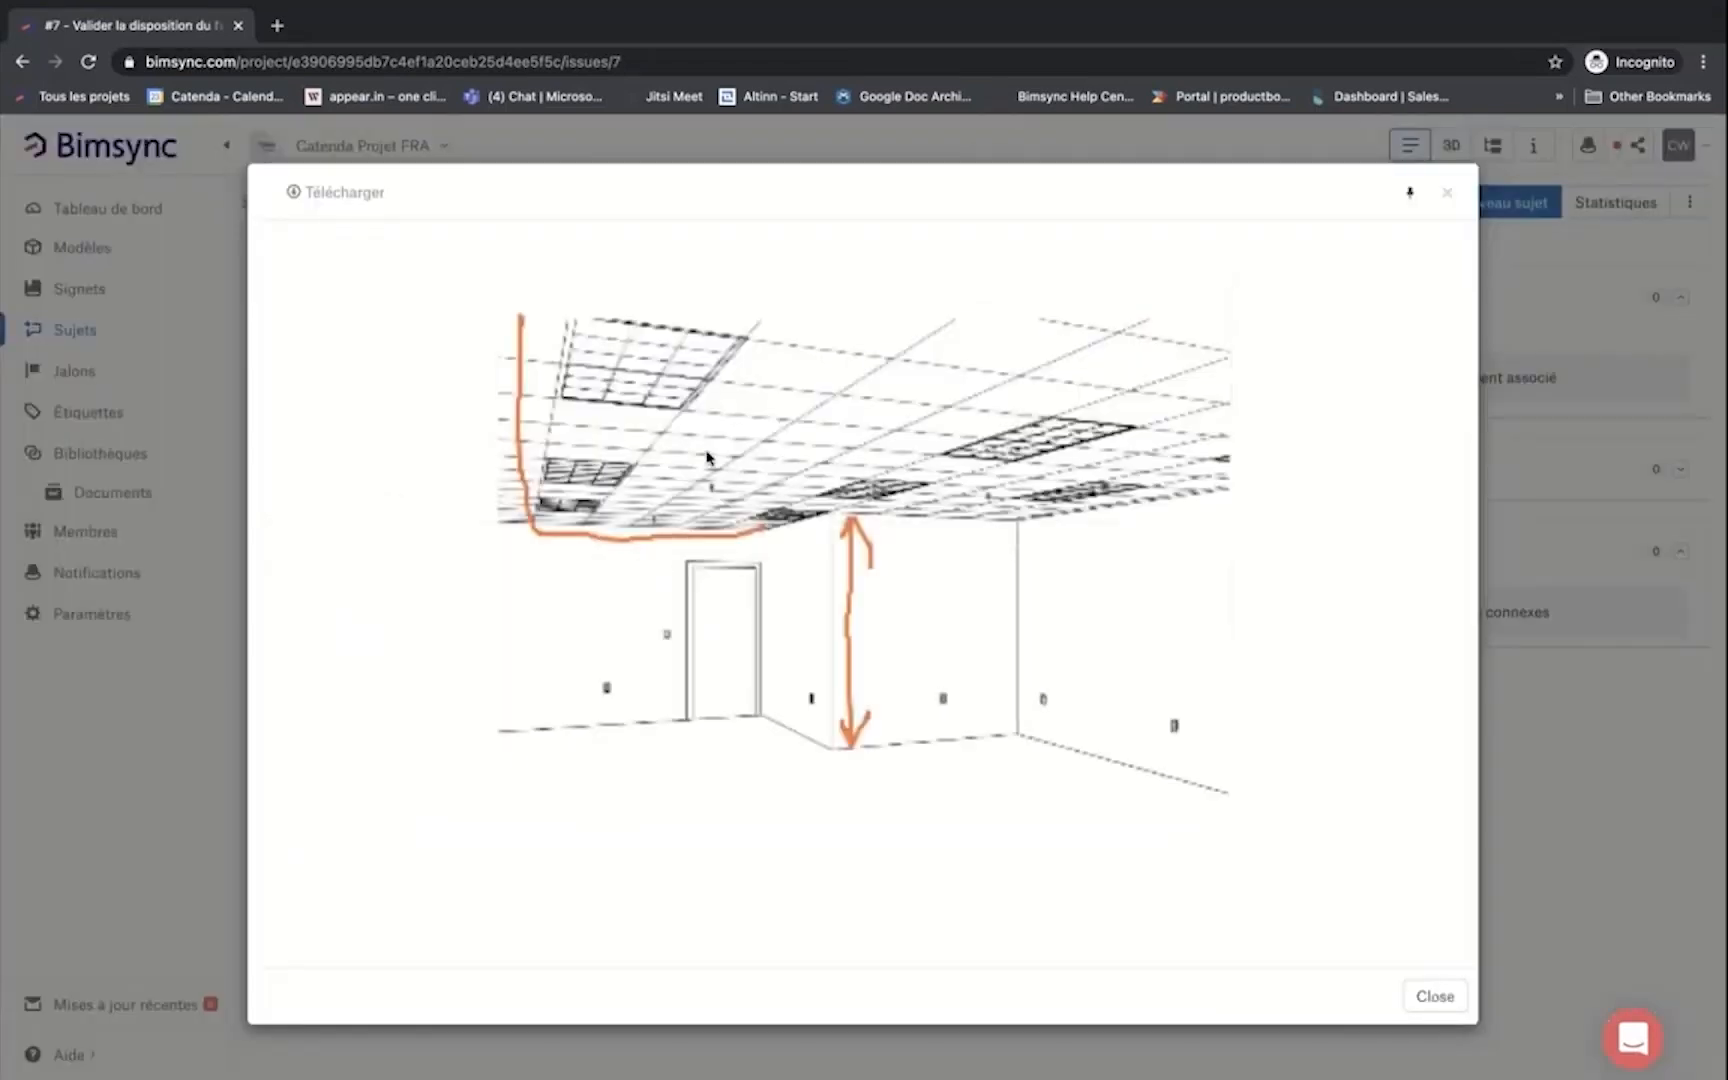
pyautogui.click(1456, 199)
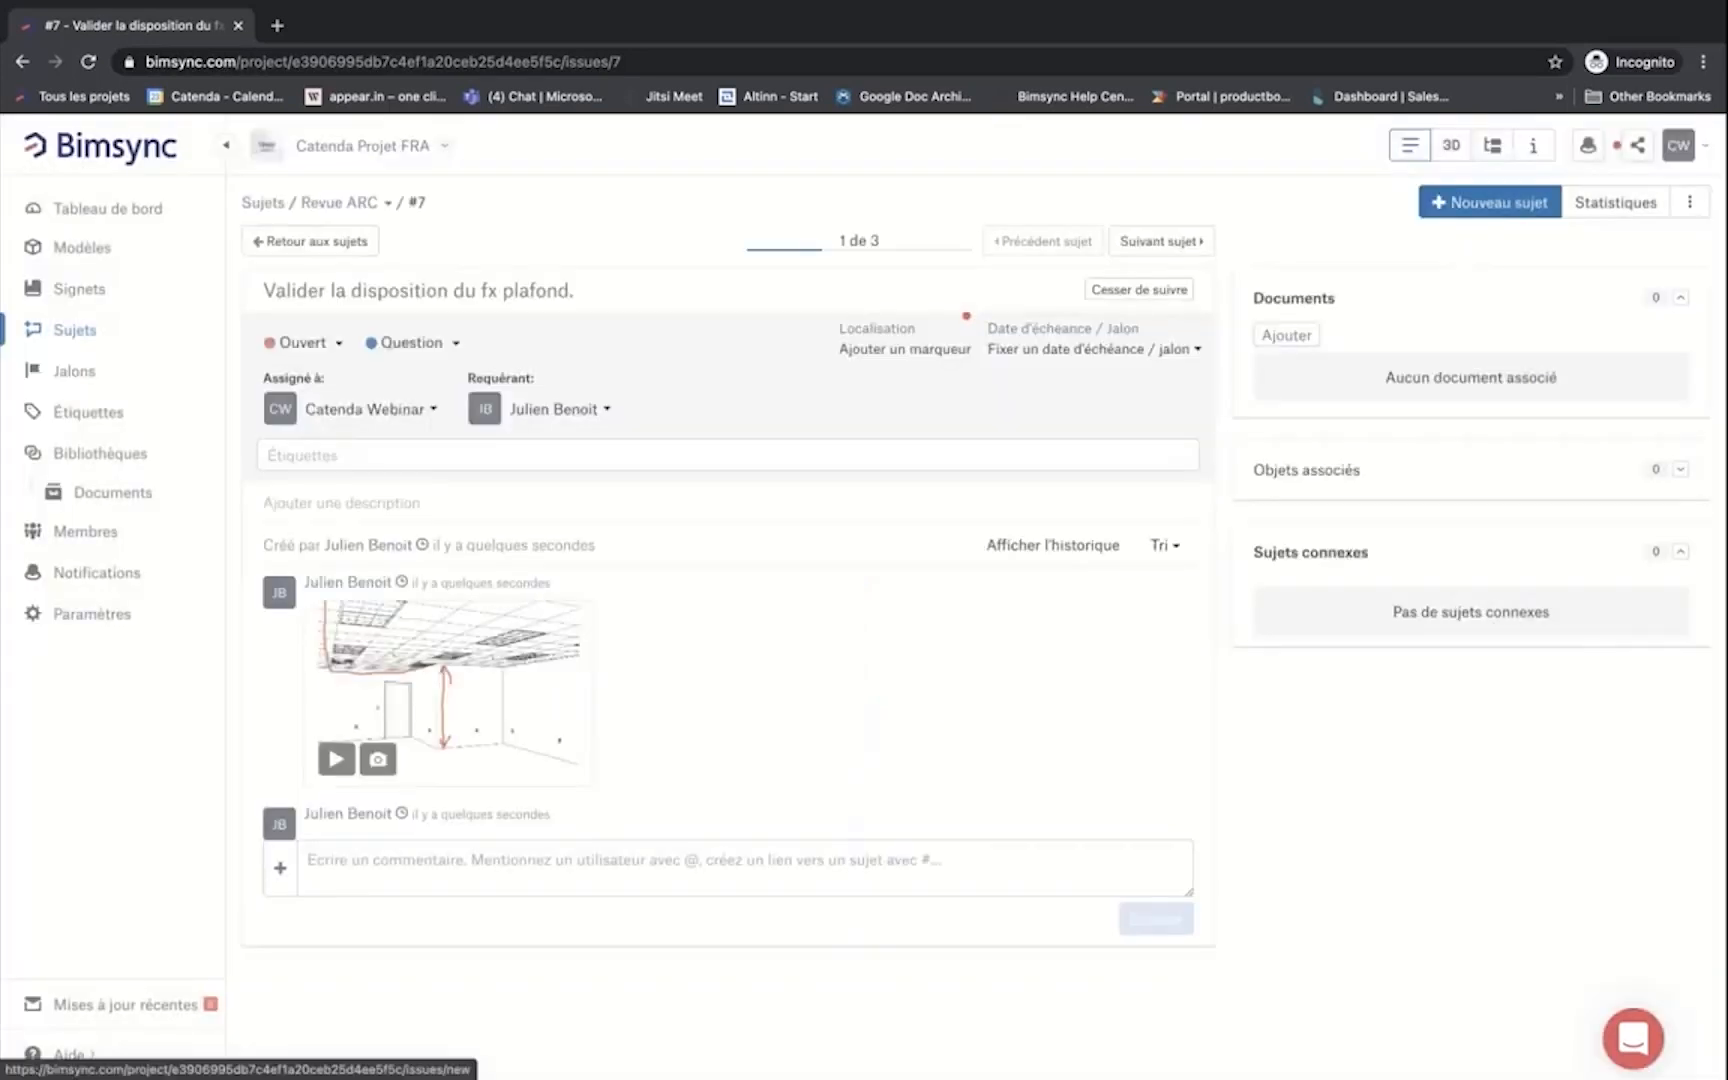
# Step: Load the ceiling issue's viewpoint in the 3D model and check the location on the 2D floor plan, closing the plan when done
pyautogui.click(337, 760)
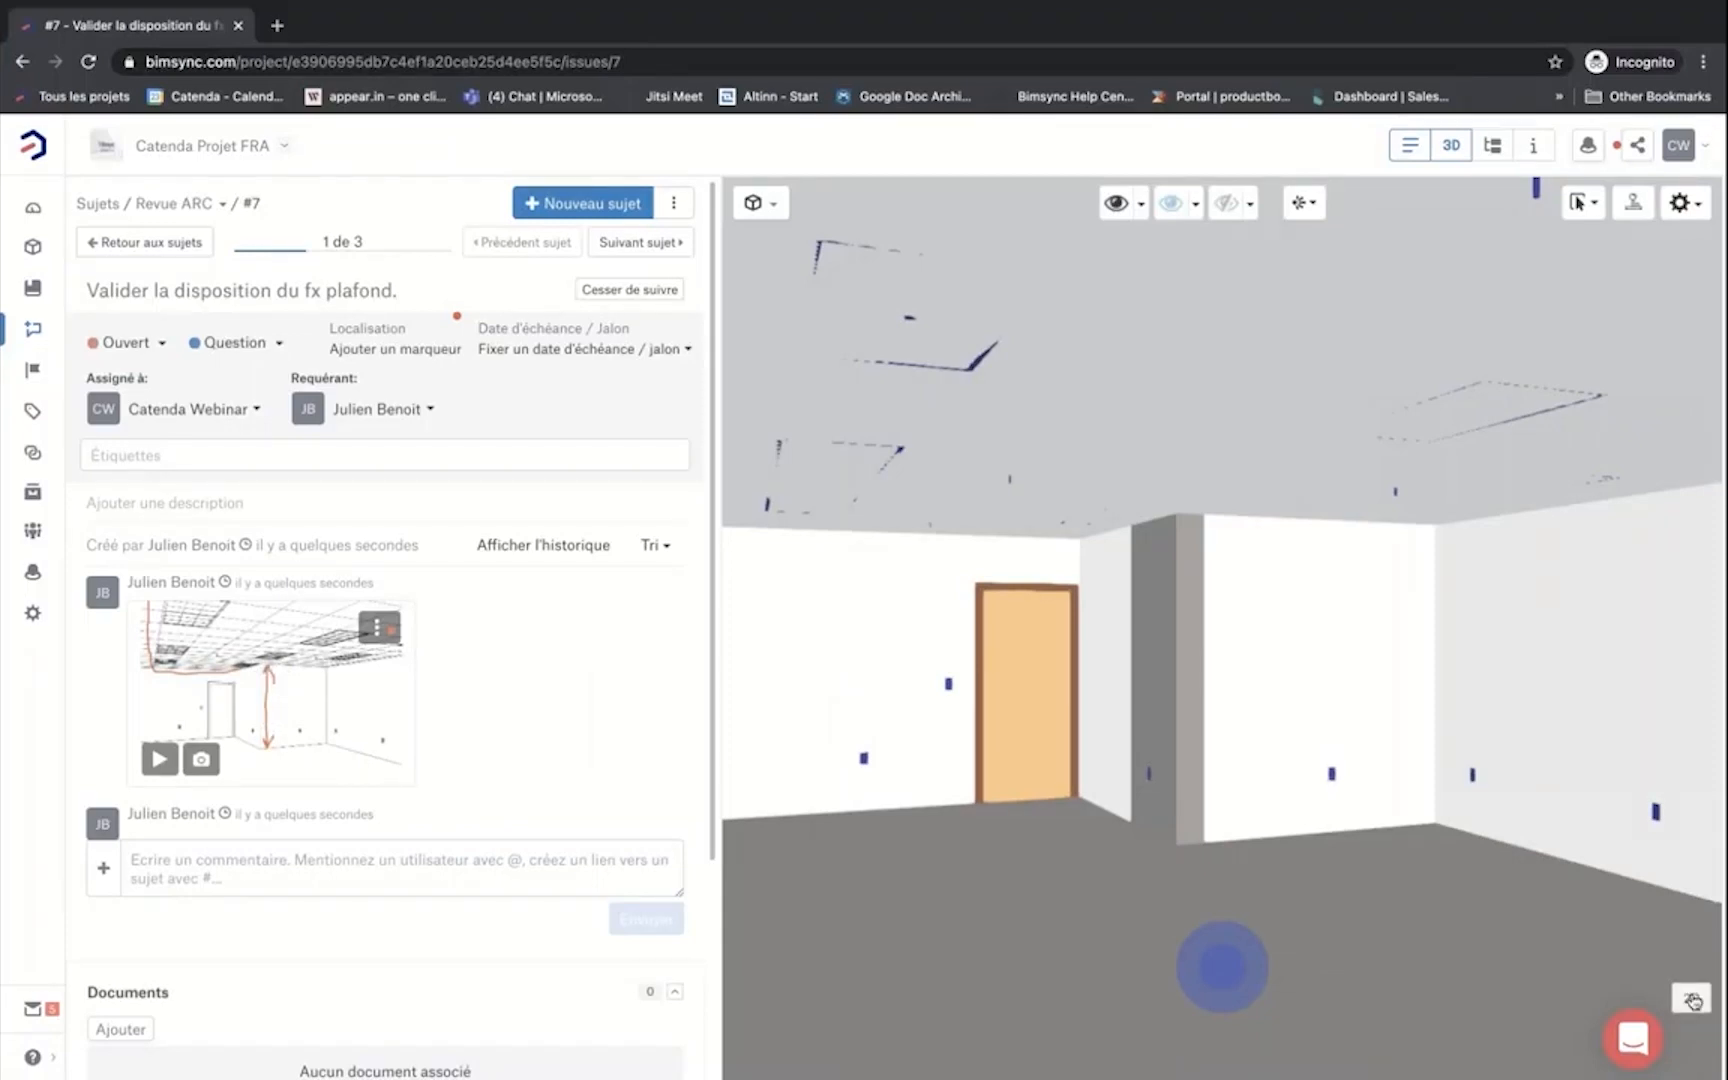
pyautogui.click(1692, 1001)
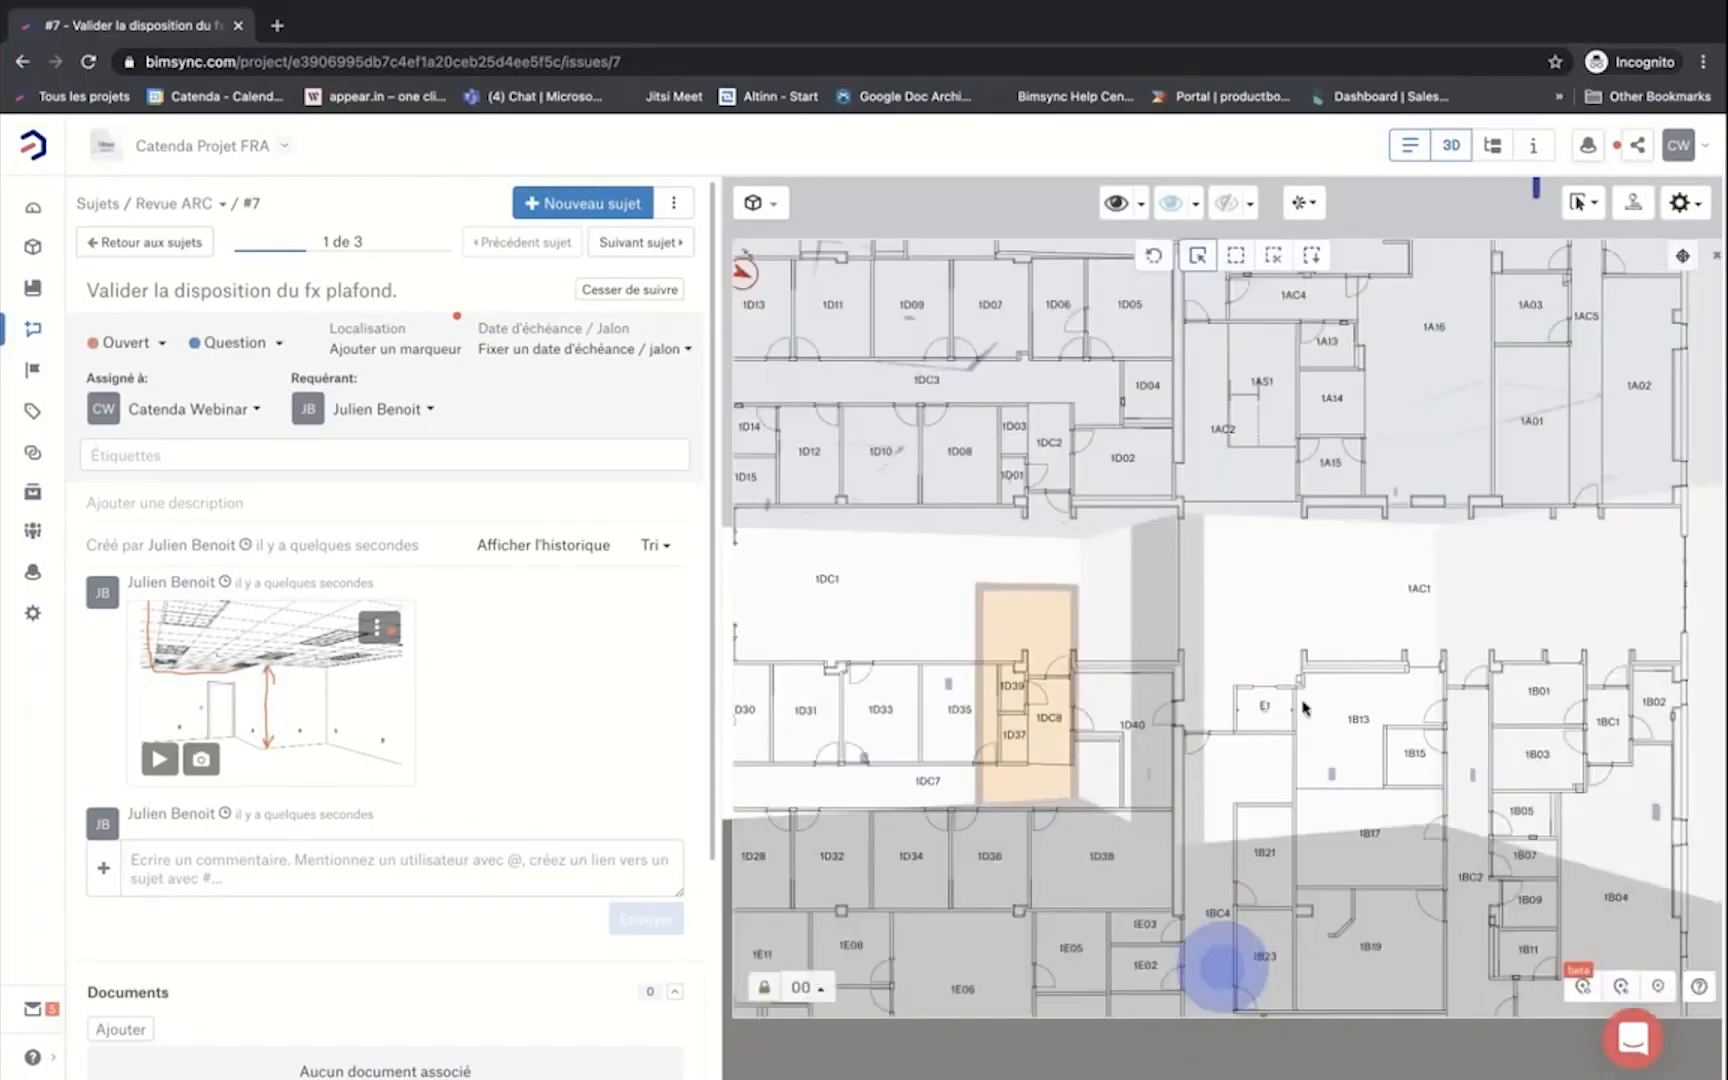
pyautogui.scroll(-3, 868, 480)
pyautogui.scroll(-3, 890, 500)
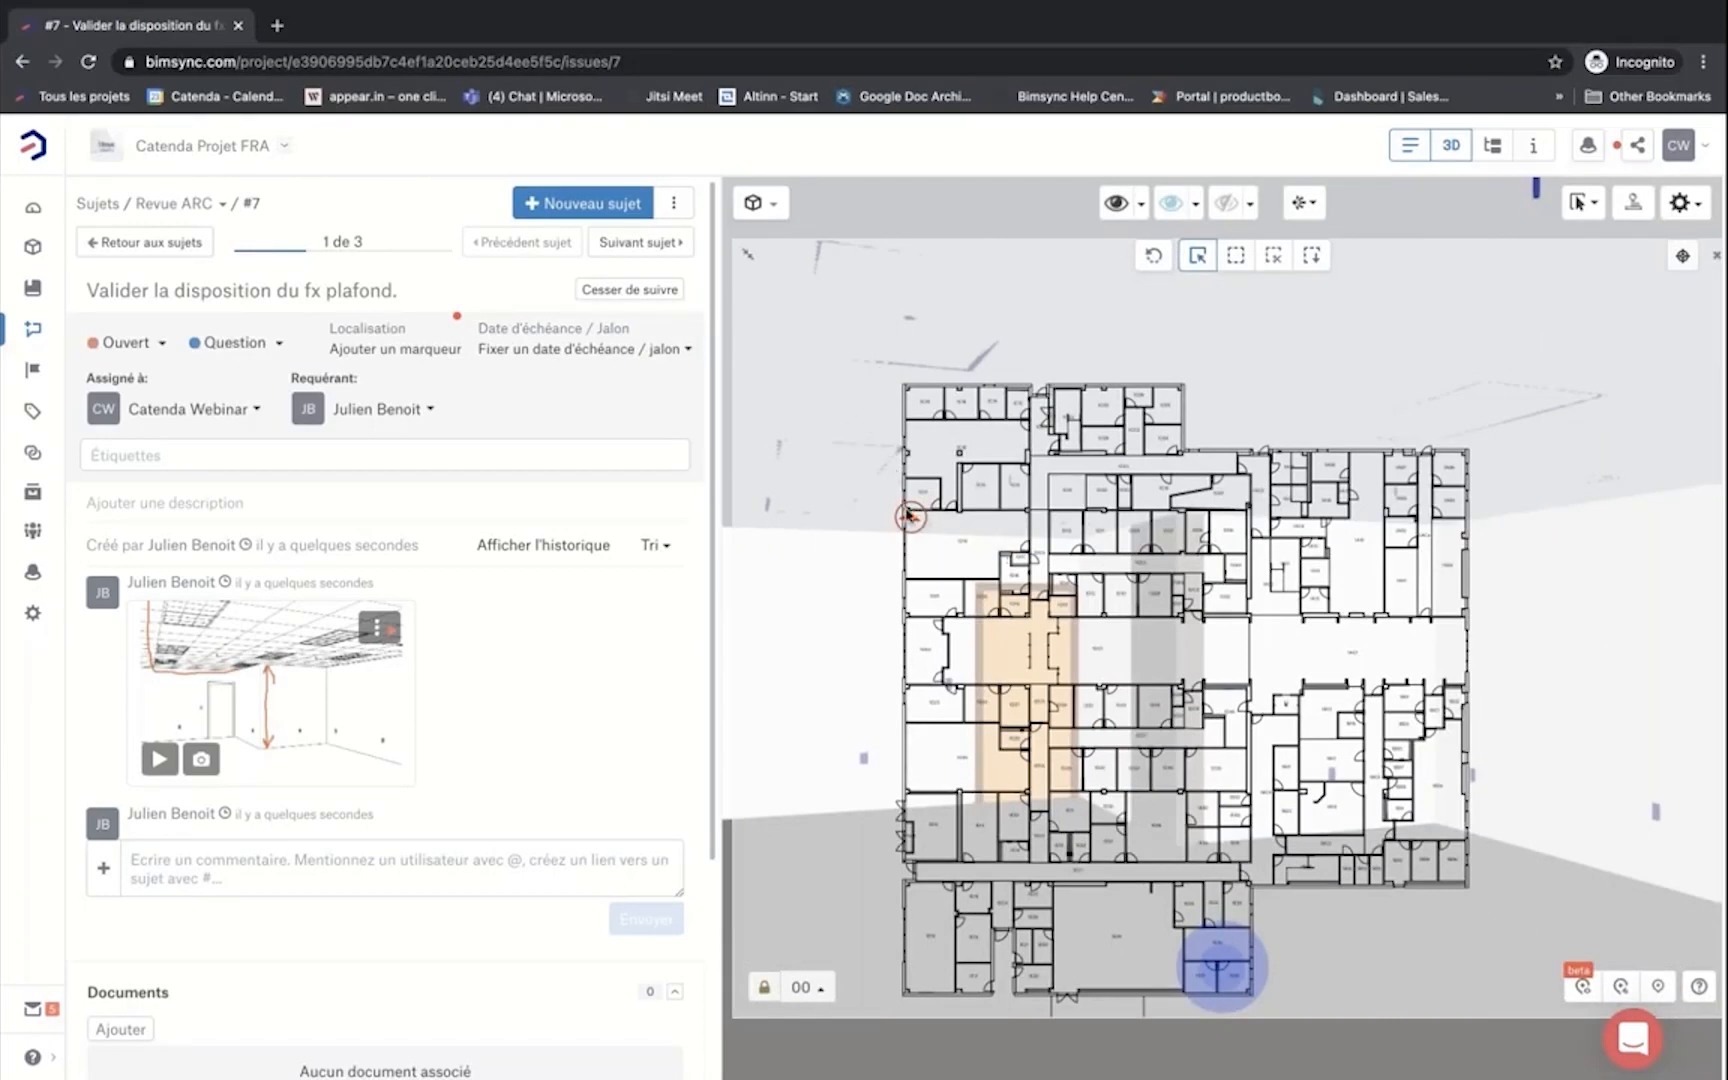
pyautogui.click(1714, 261)
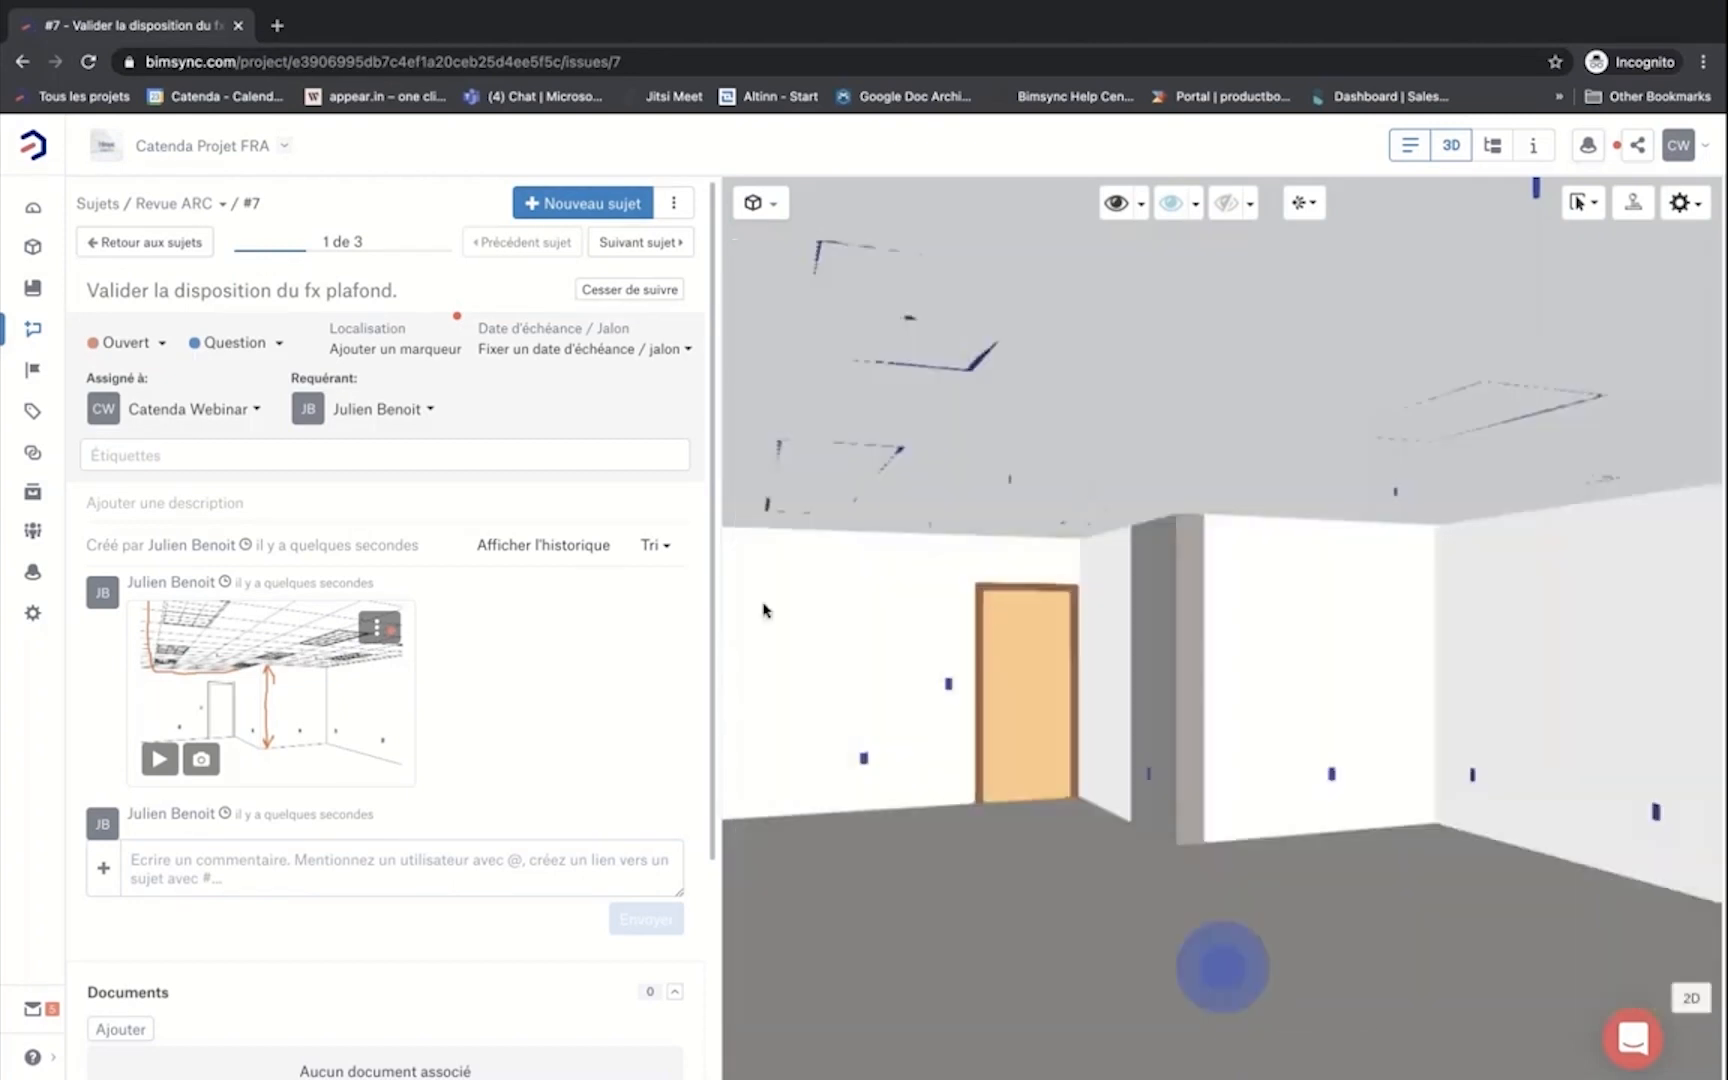
# Step: Open the issue "Valider disposition Chassis", view its snapshot enlarged, and load its viewpoint in the 3D model
pyautogui.click(150, 242)
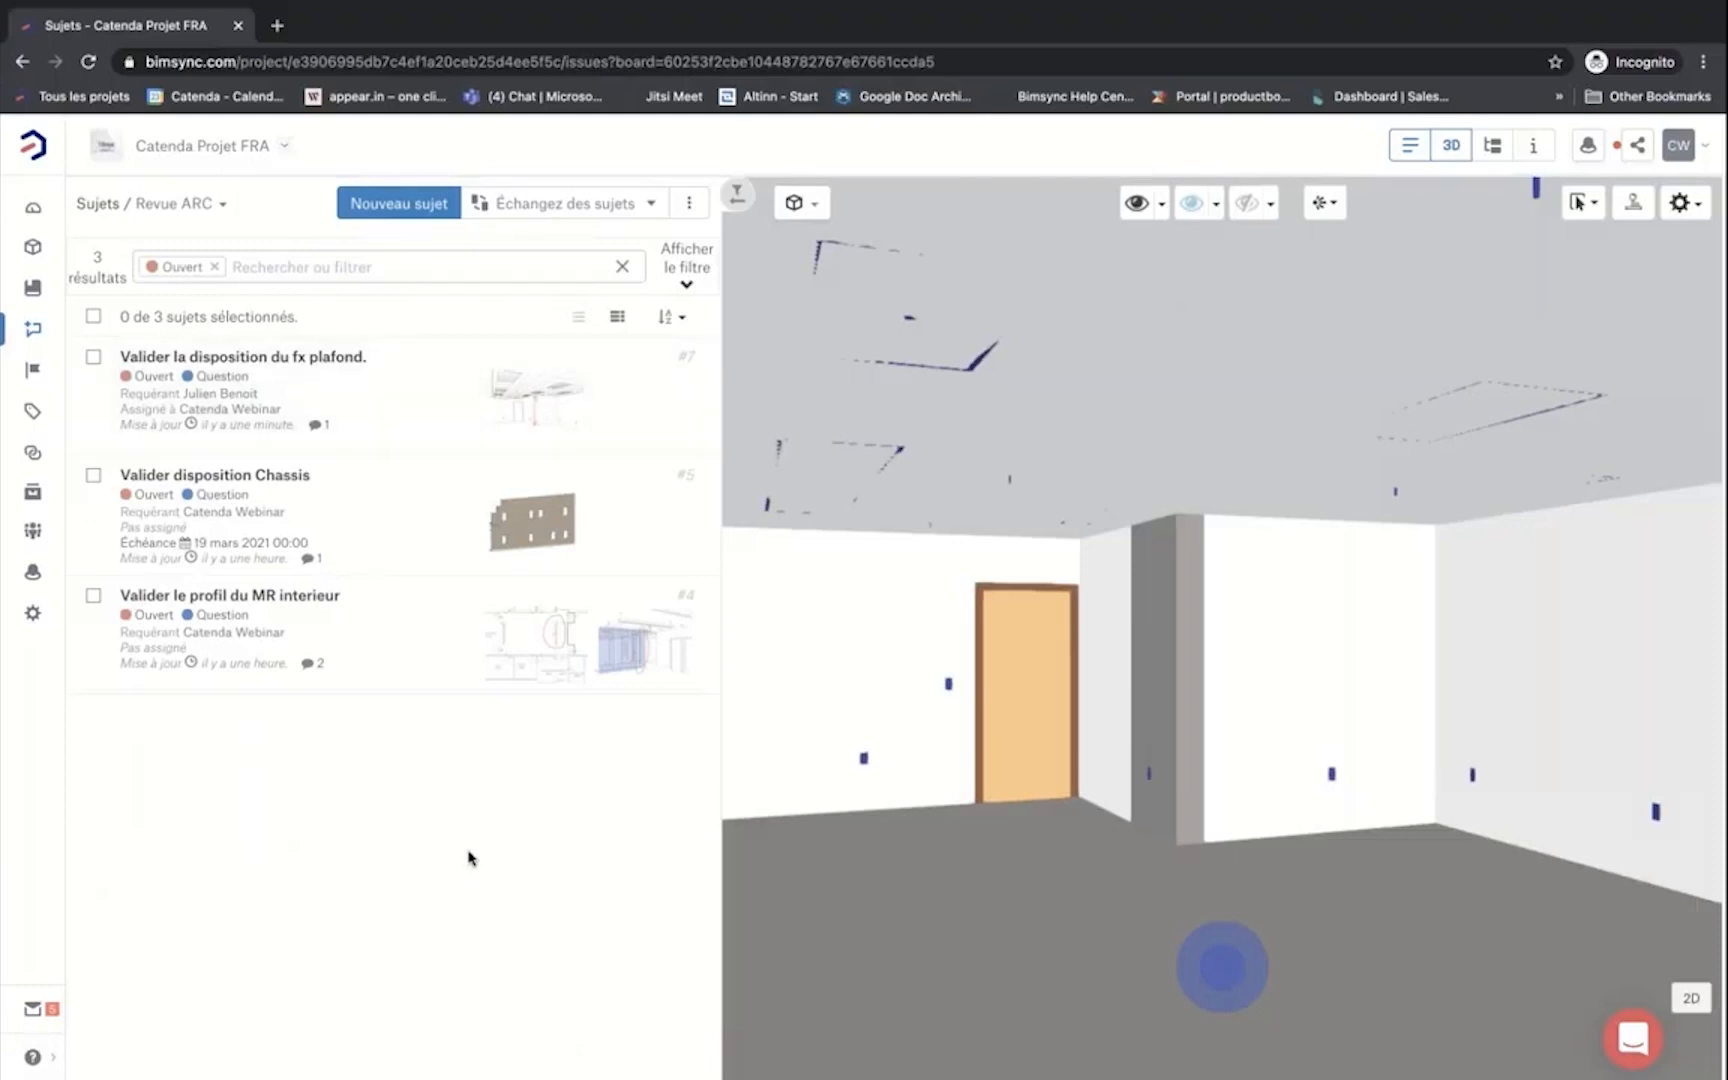
pyautogui.click(345, 530)
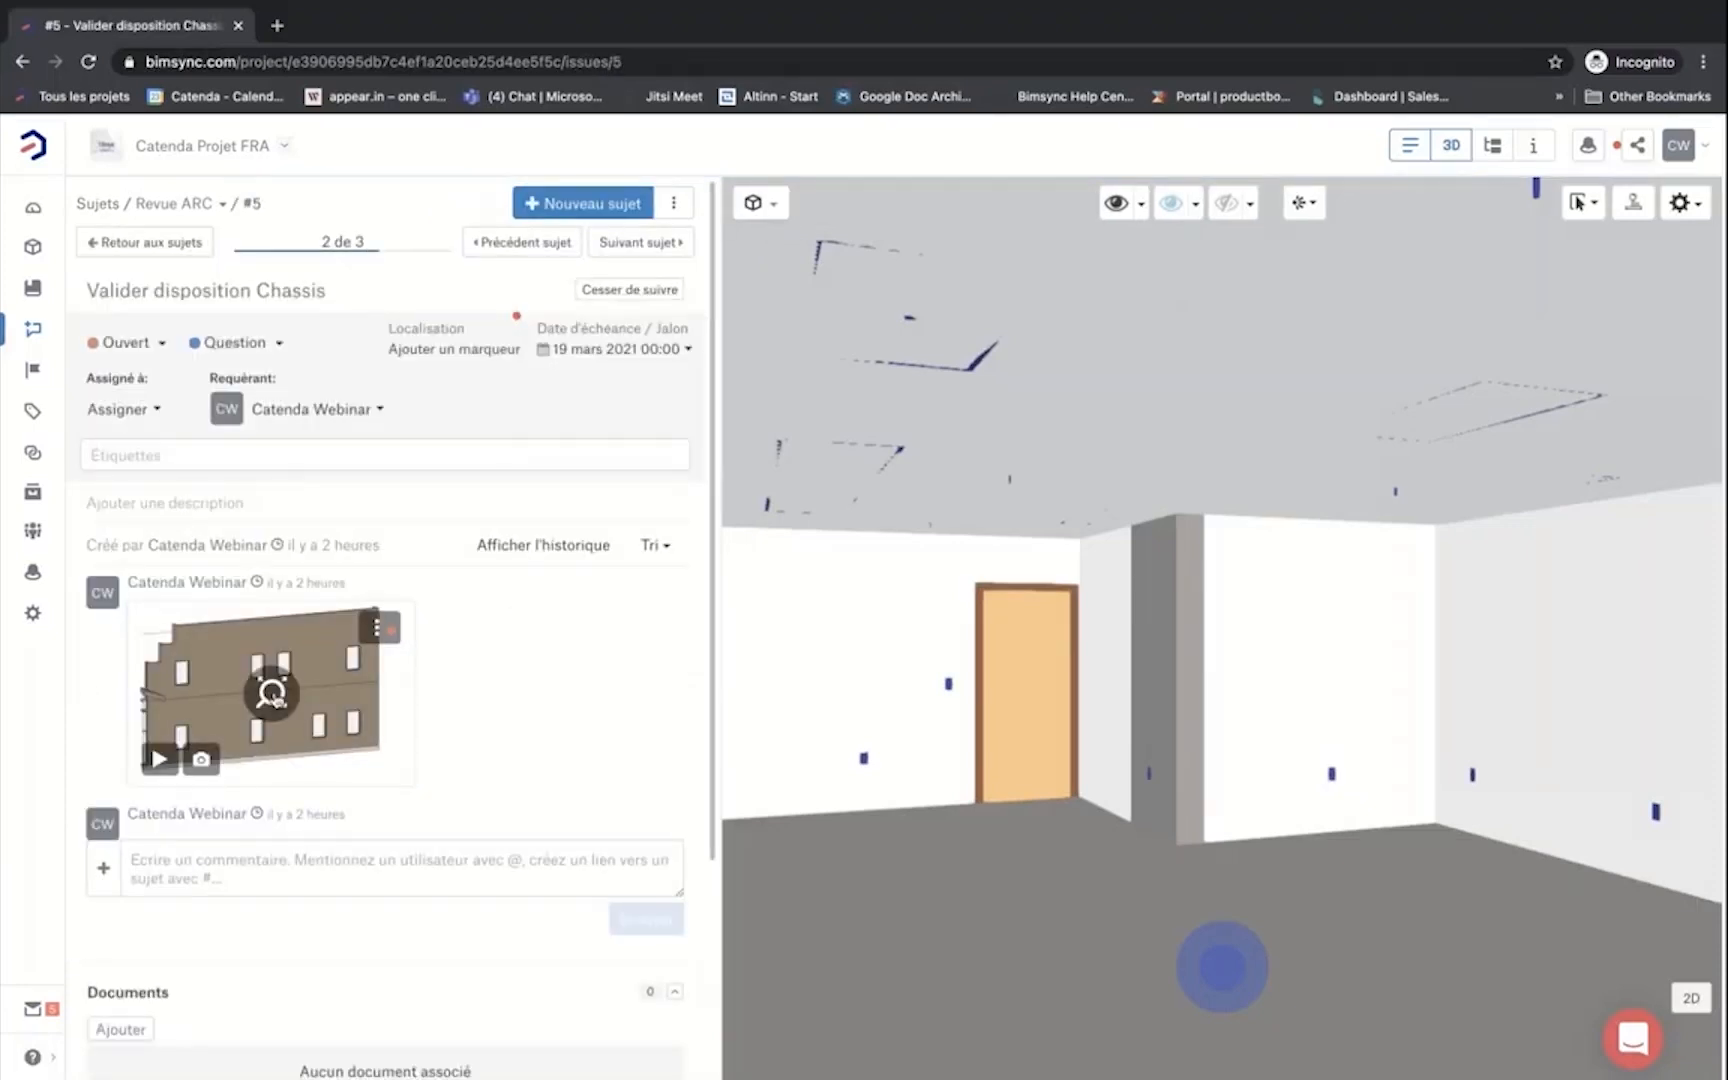
pyautogui.click(274, 696)
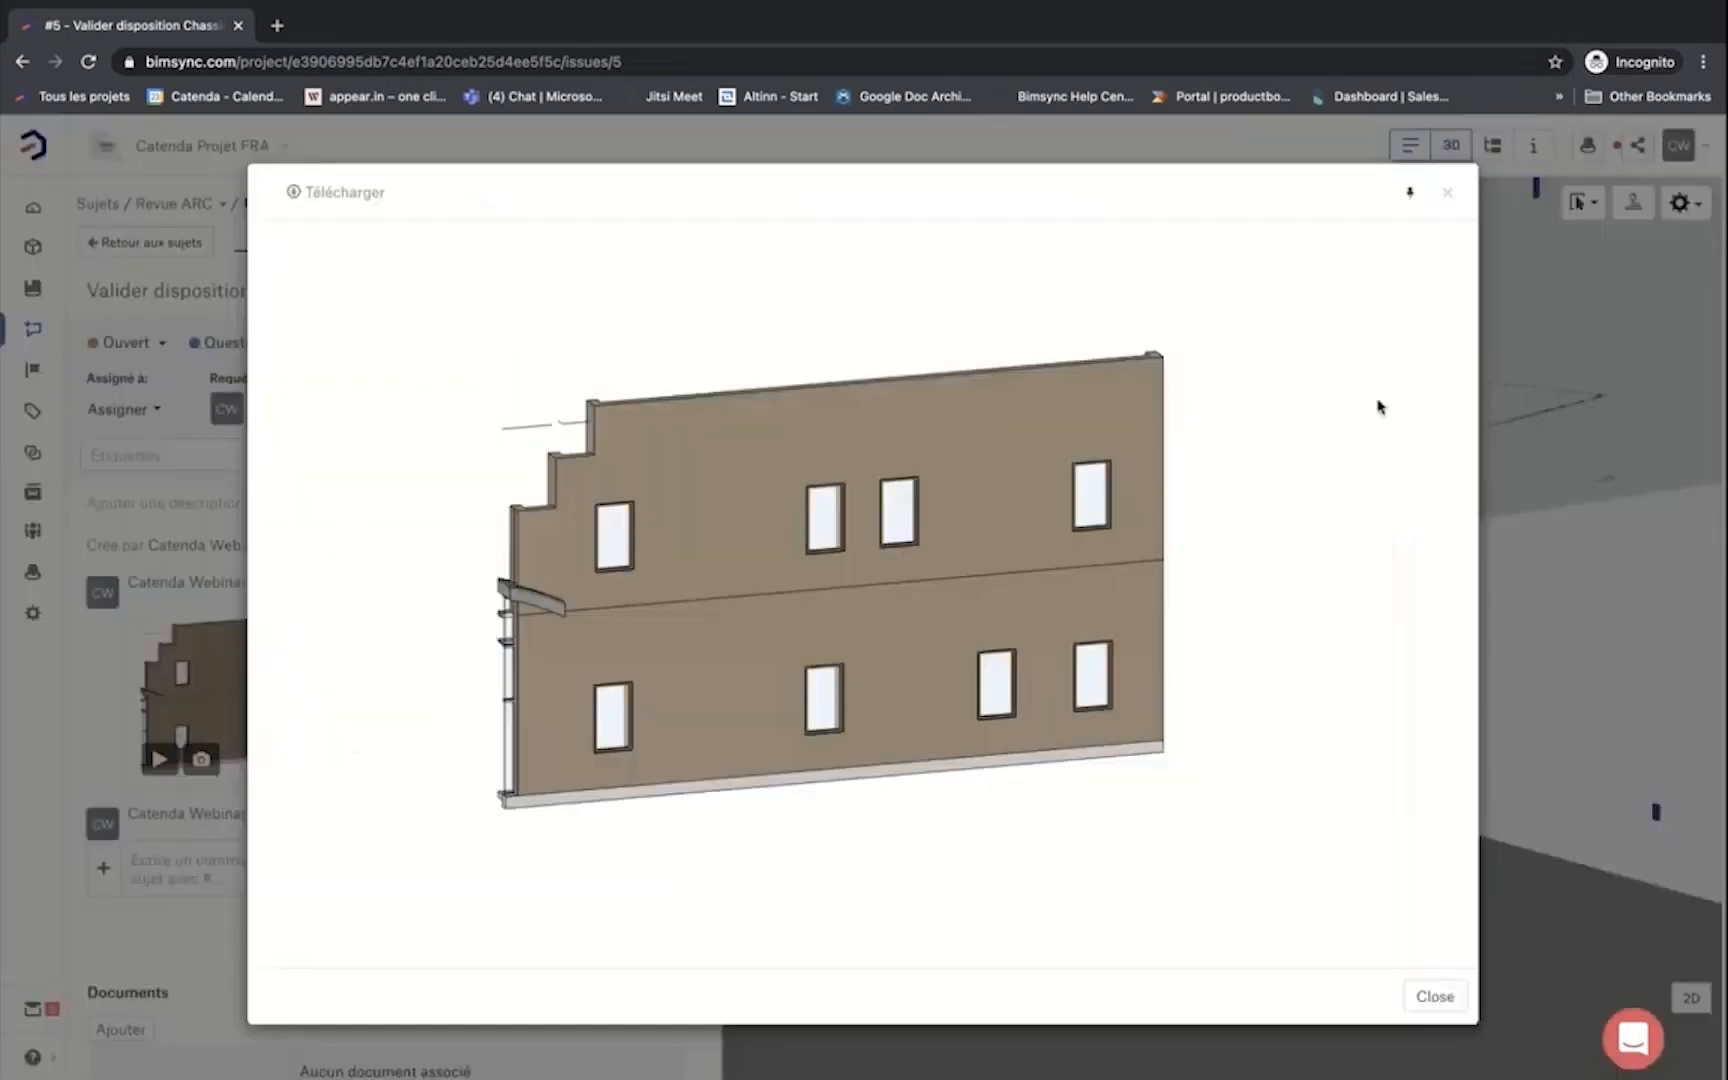
pyautogui.click(1447, 192)
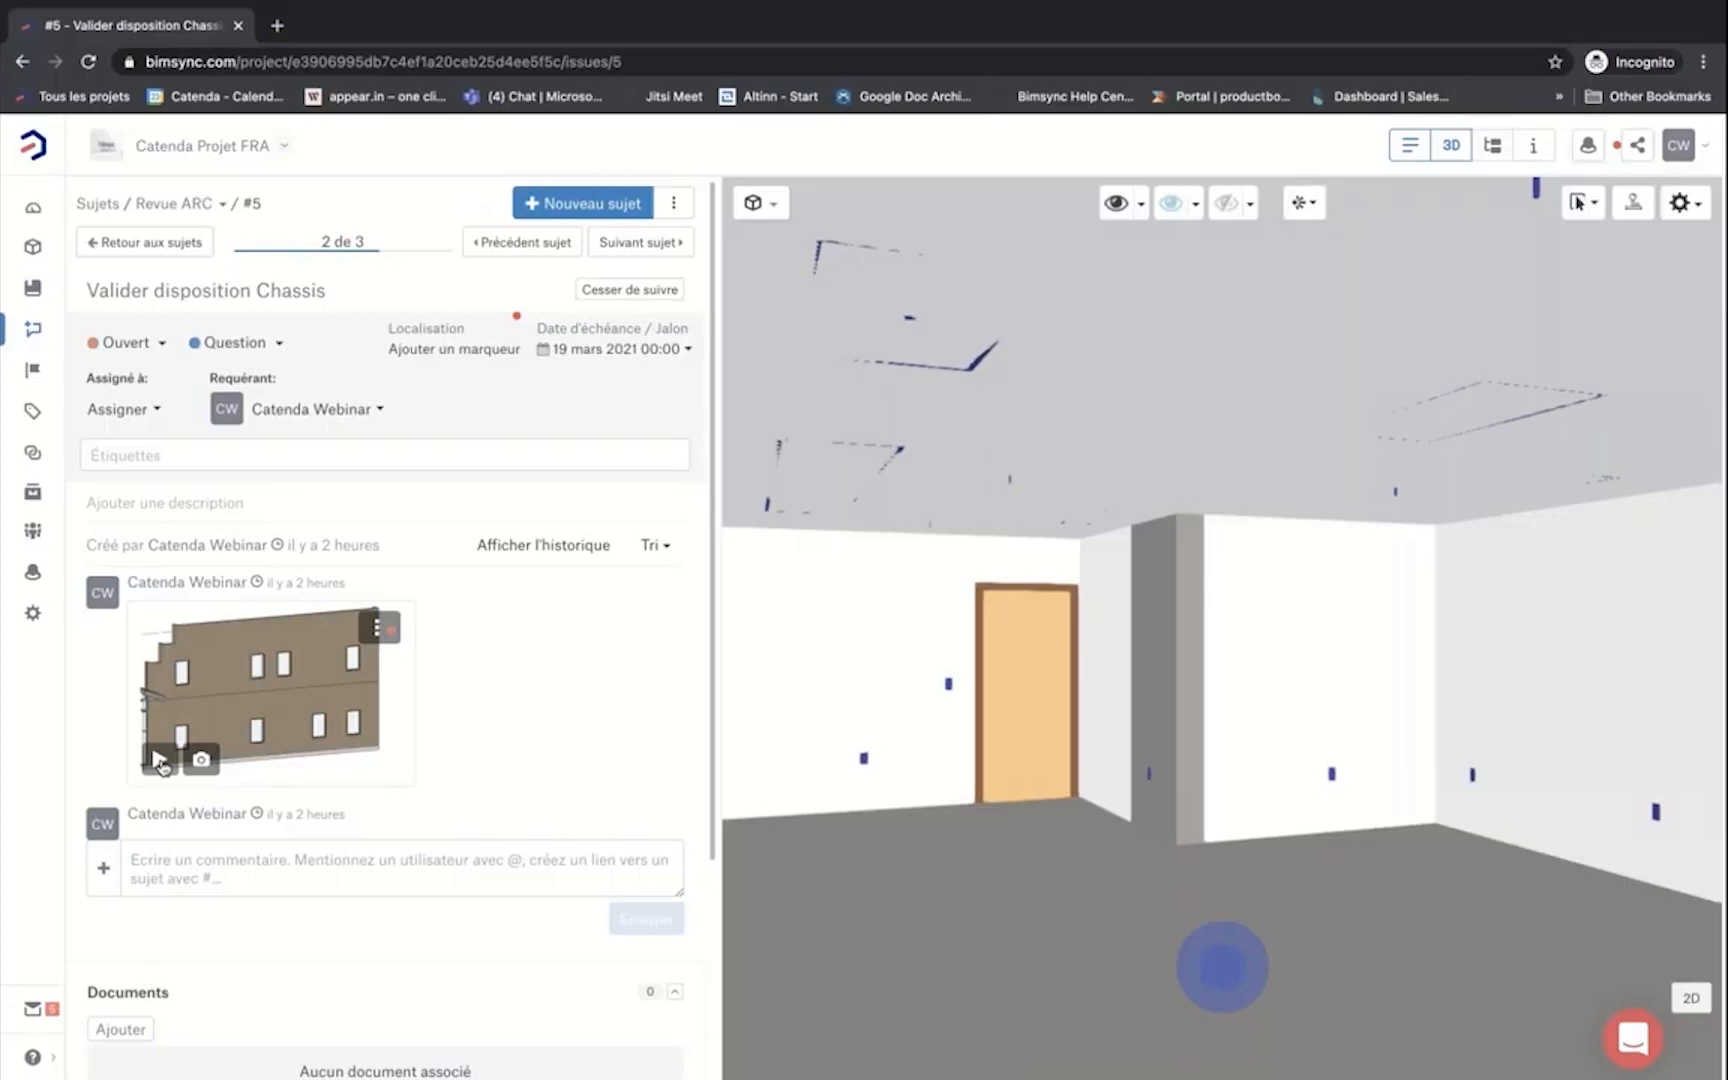
pyautogui.click(160, 762)
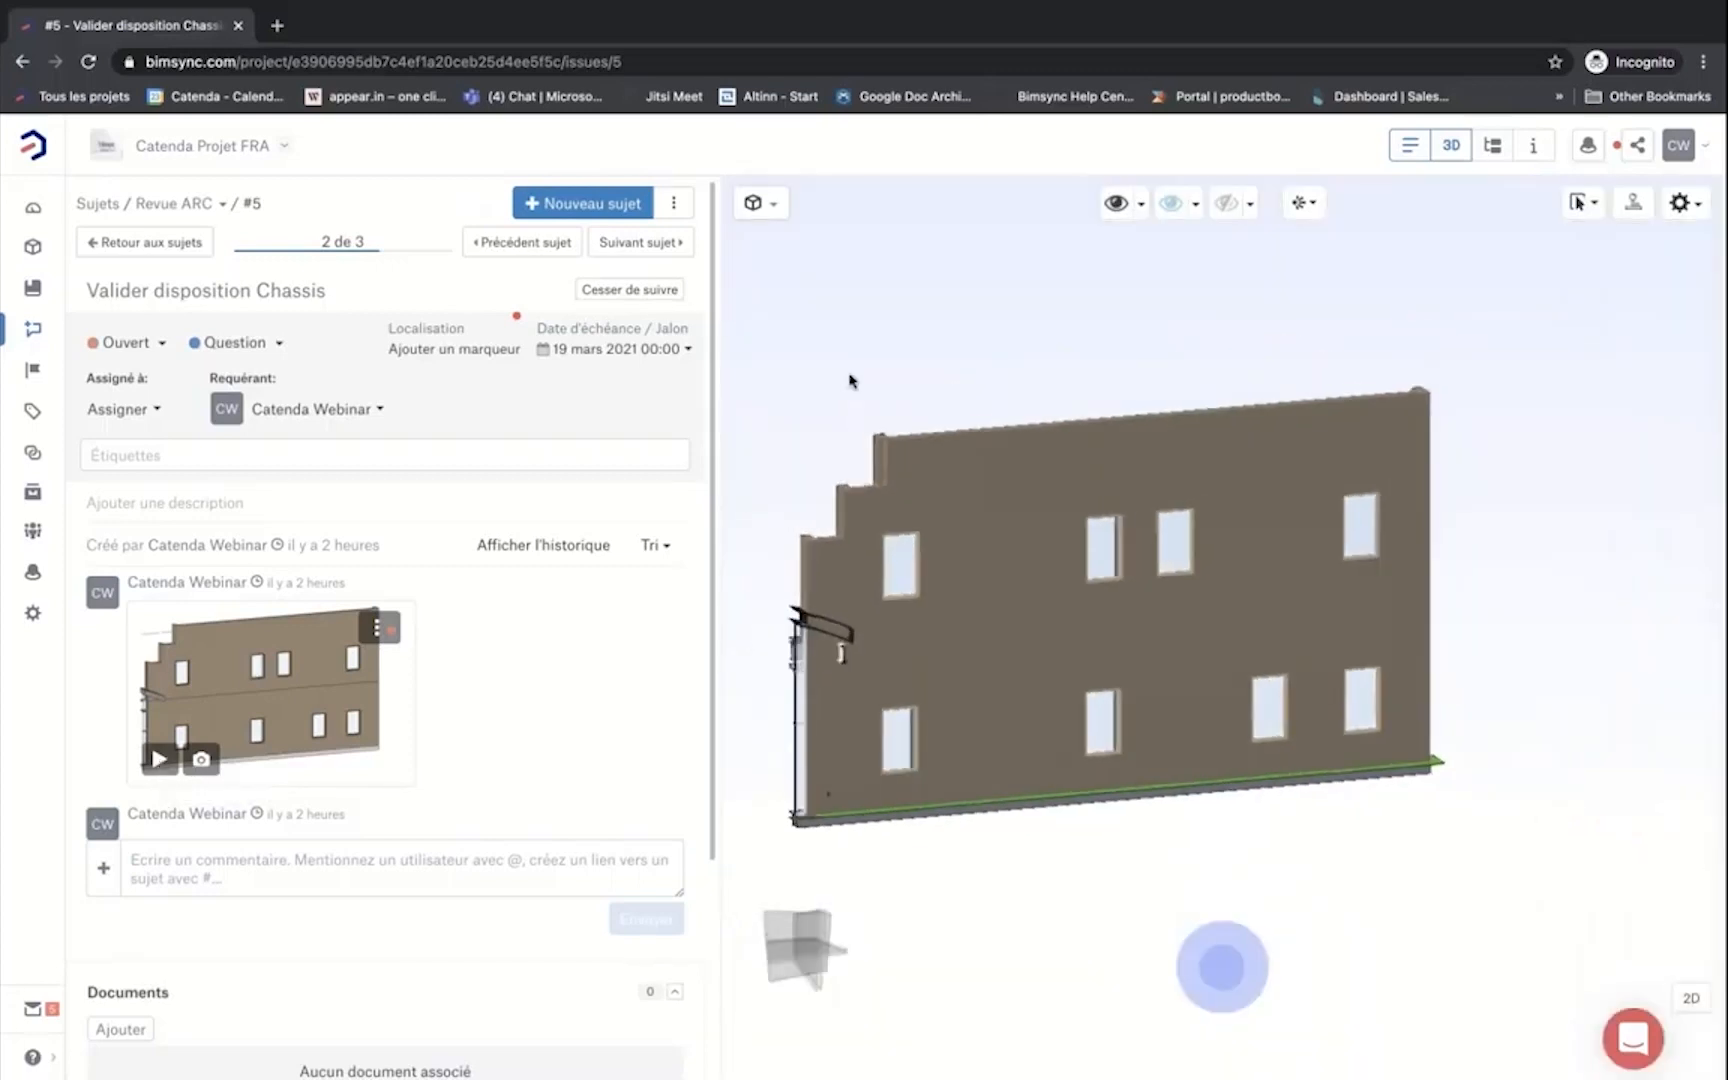
# Step: Show all hidden objects around the isolated facade and view the whole building from the entrance side
pyautogui.moveTo(845, 380)
pyautogui.mouseDown()
pyautogui.moveTo(1107, 445)
pyautogui.moveTo(866, 433)
pyautogui.mouseUp()
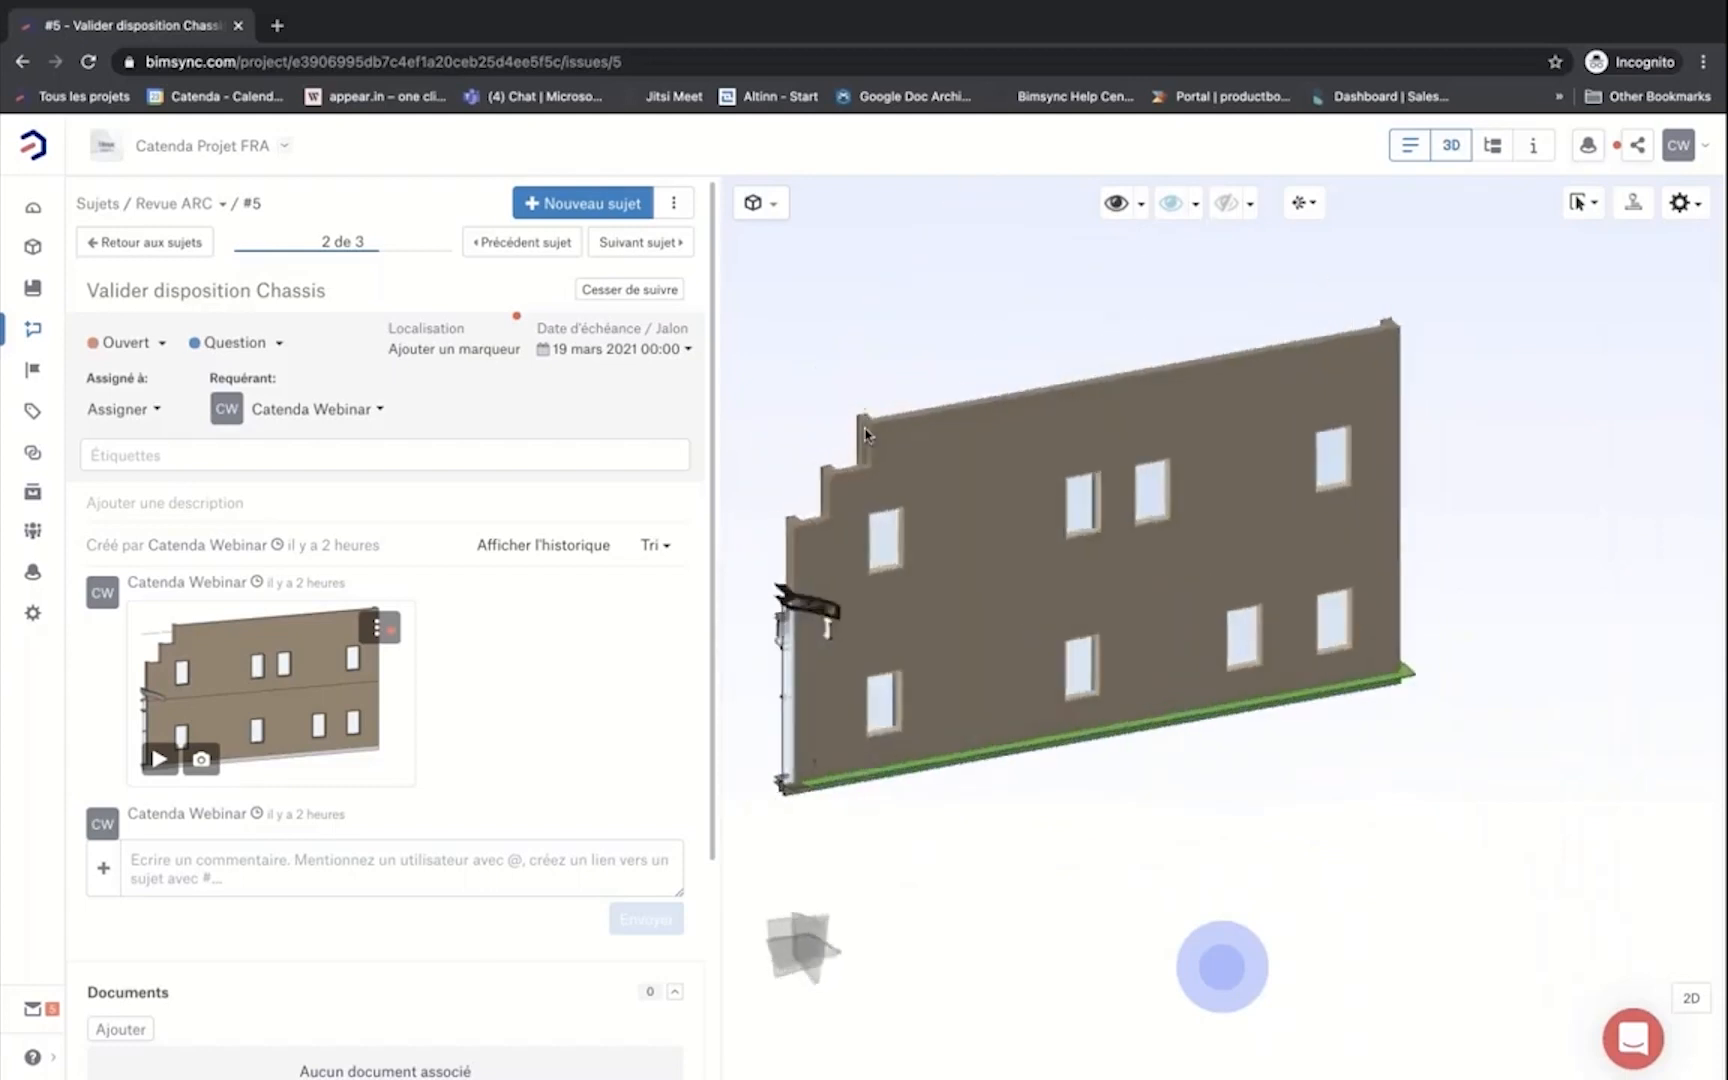
pyautogui.moveTo(1105, 606); pyautogui.dragTo(800, 595)
pyautogui.moveTo(1240, 604)
pyautogui.mouseDown()
pyautogui.moveTo(1000, 557)
pyautogui.moveTo(856, 559)
pyautogui.moveTo(1416, 598)
pyautogui.moveTo(1108, 648)
pyautogui.mouseUp()
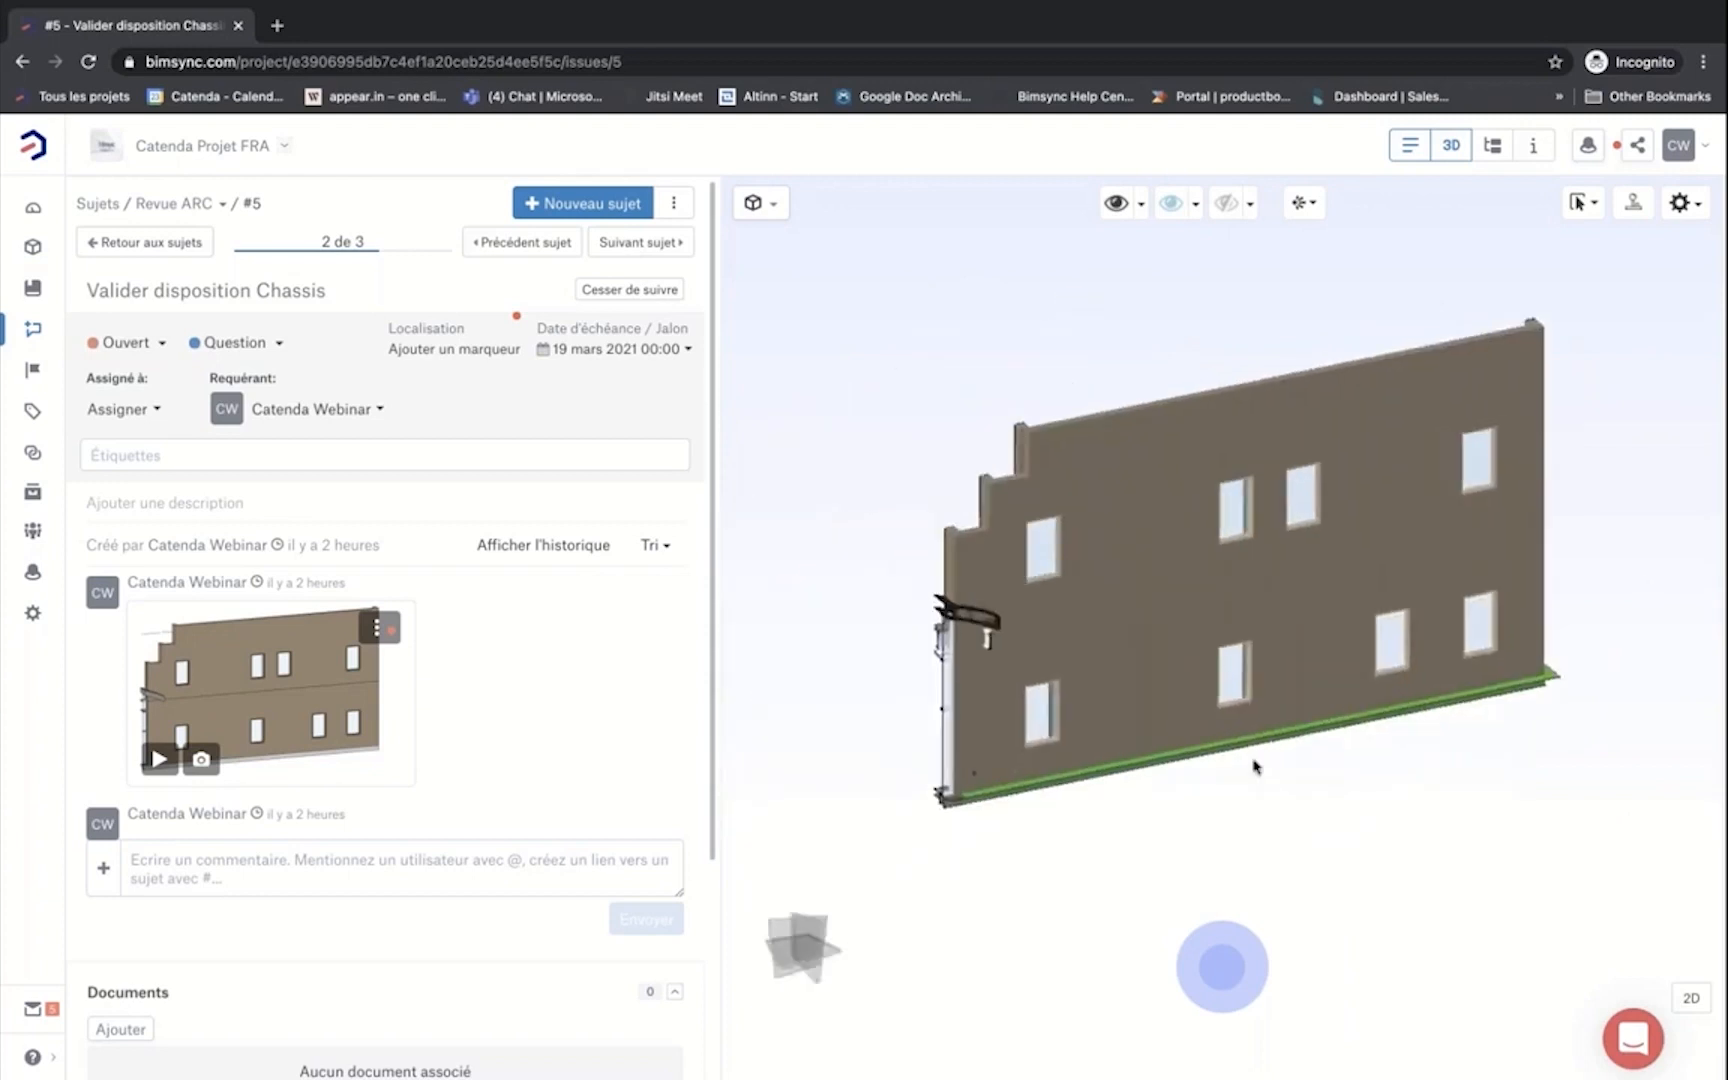
pyautogui.rightClick(1238, 819)
pyautogui.click(1150, 732)
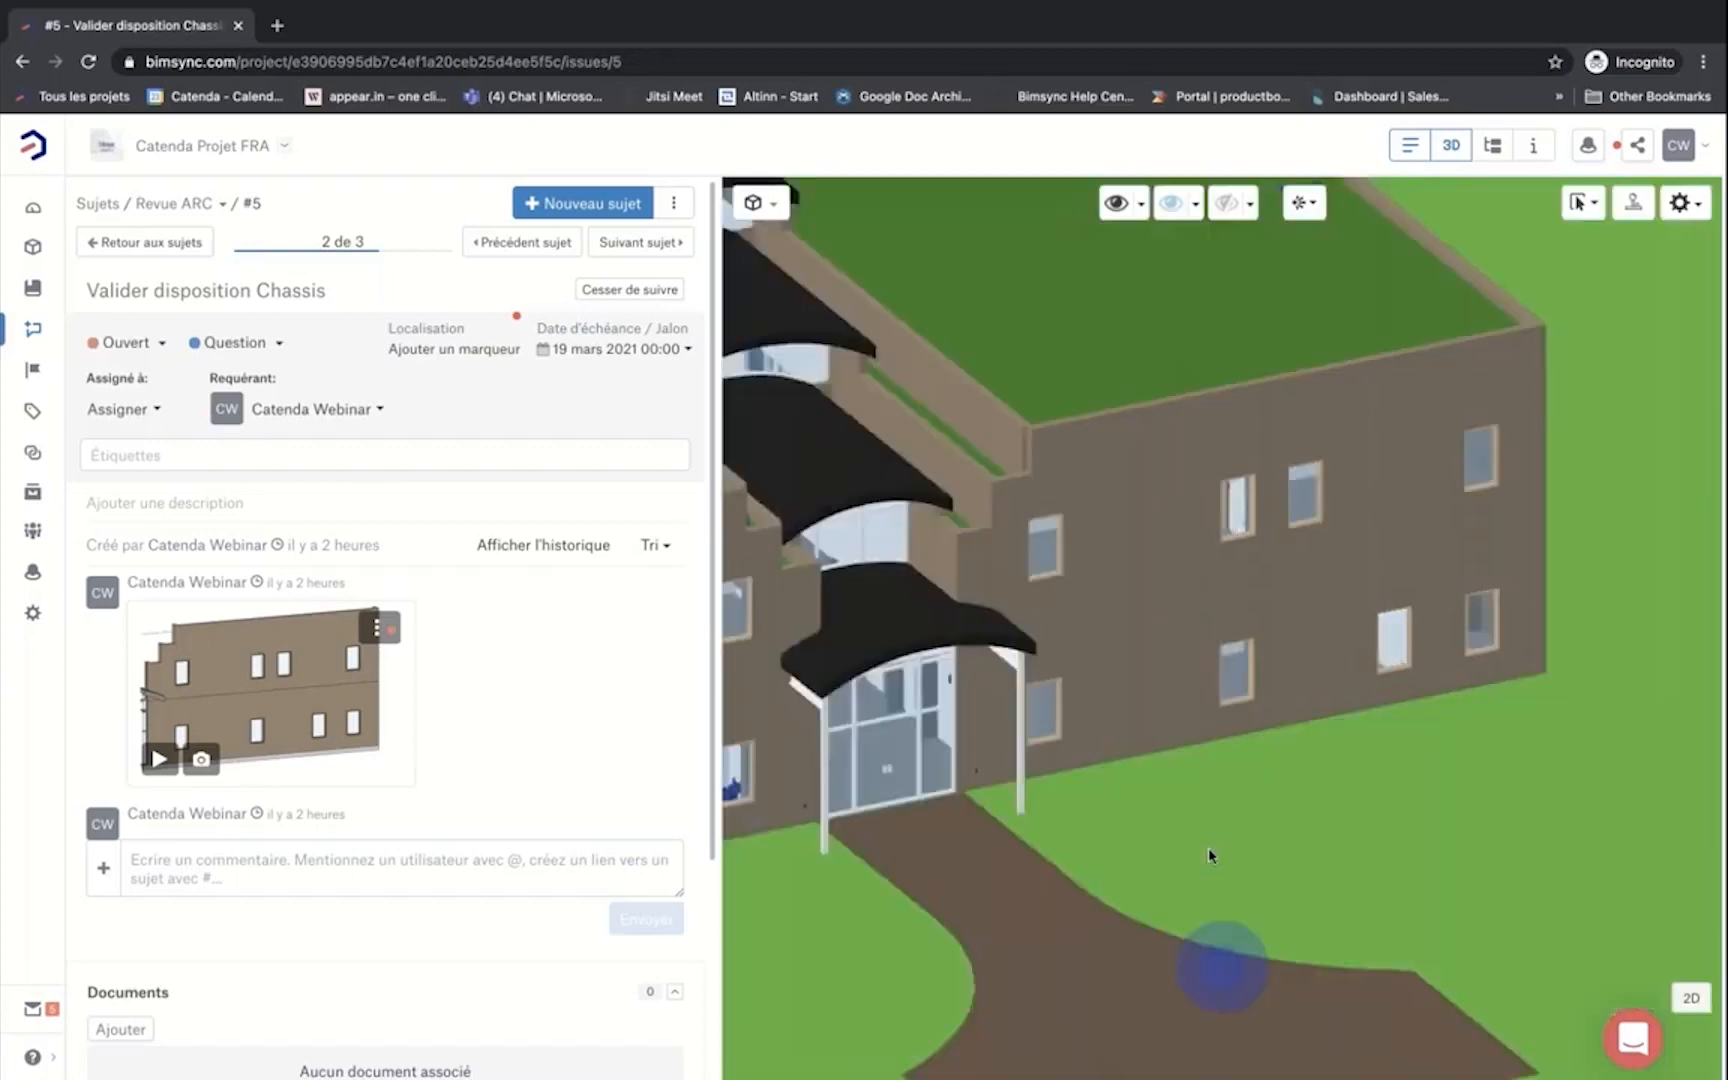
pyautogui.scroll(-5, 1087, 756)
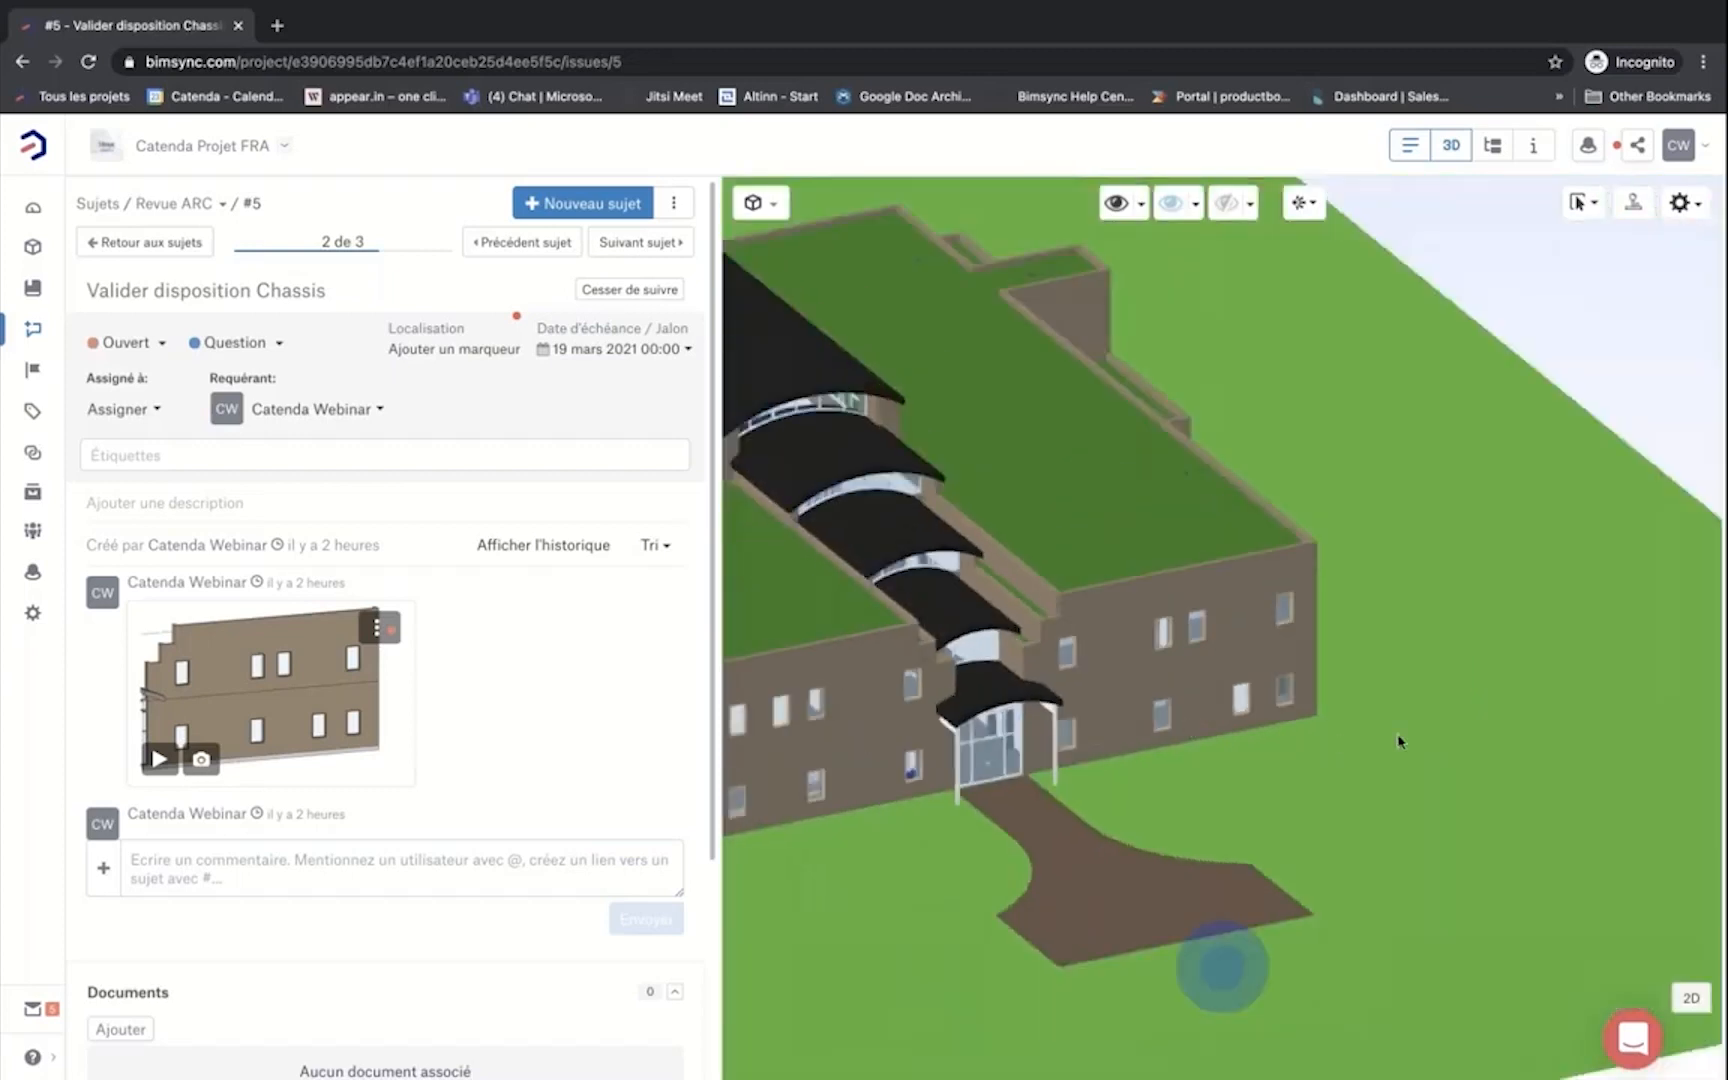
pyautogui.moveTo(1246, 799); pyautogui.dragTo(1165, 724)
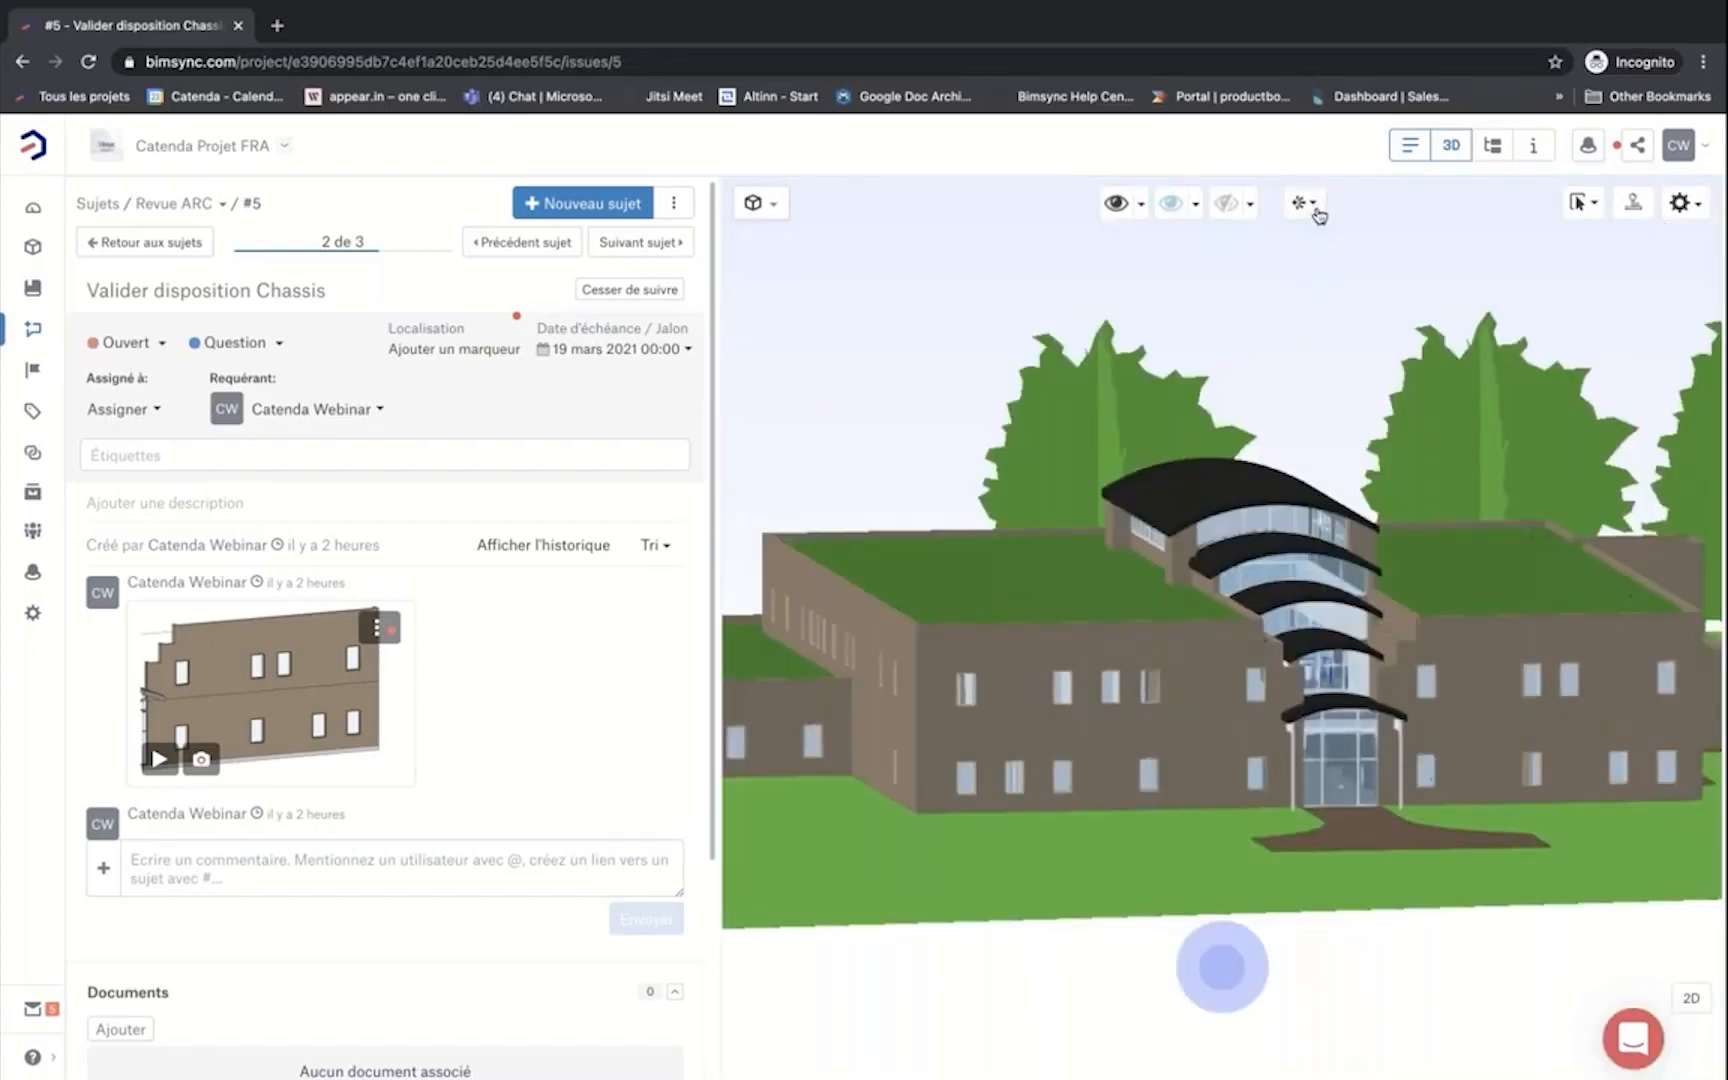
# Step: Set the 3D view to the Perspective camera and the Accueil viewpoint, and open the project dashboard
pyautogui.click(1316, 210)
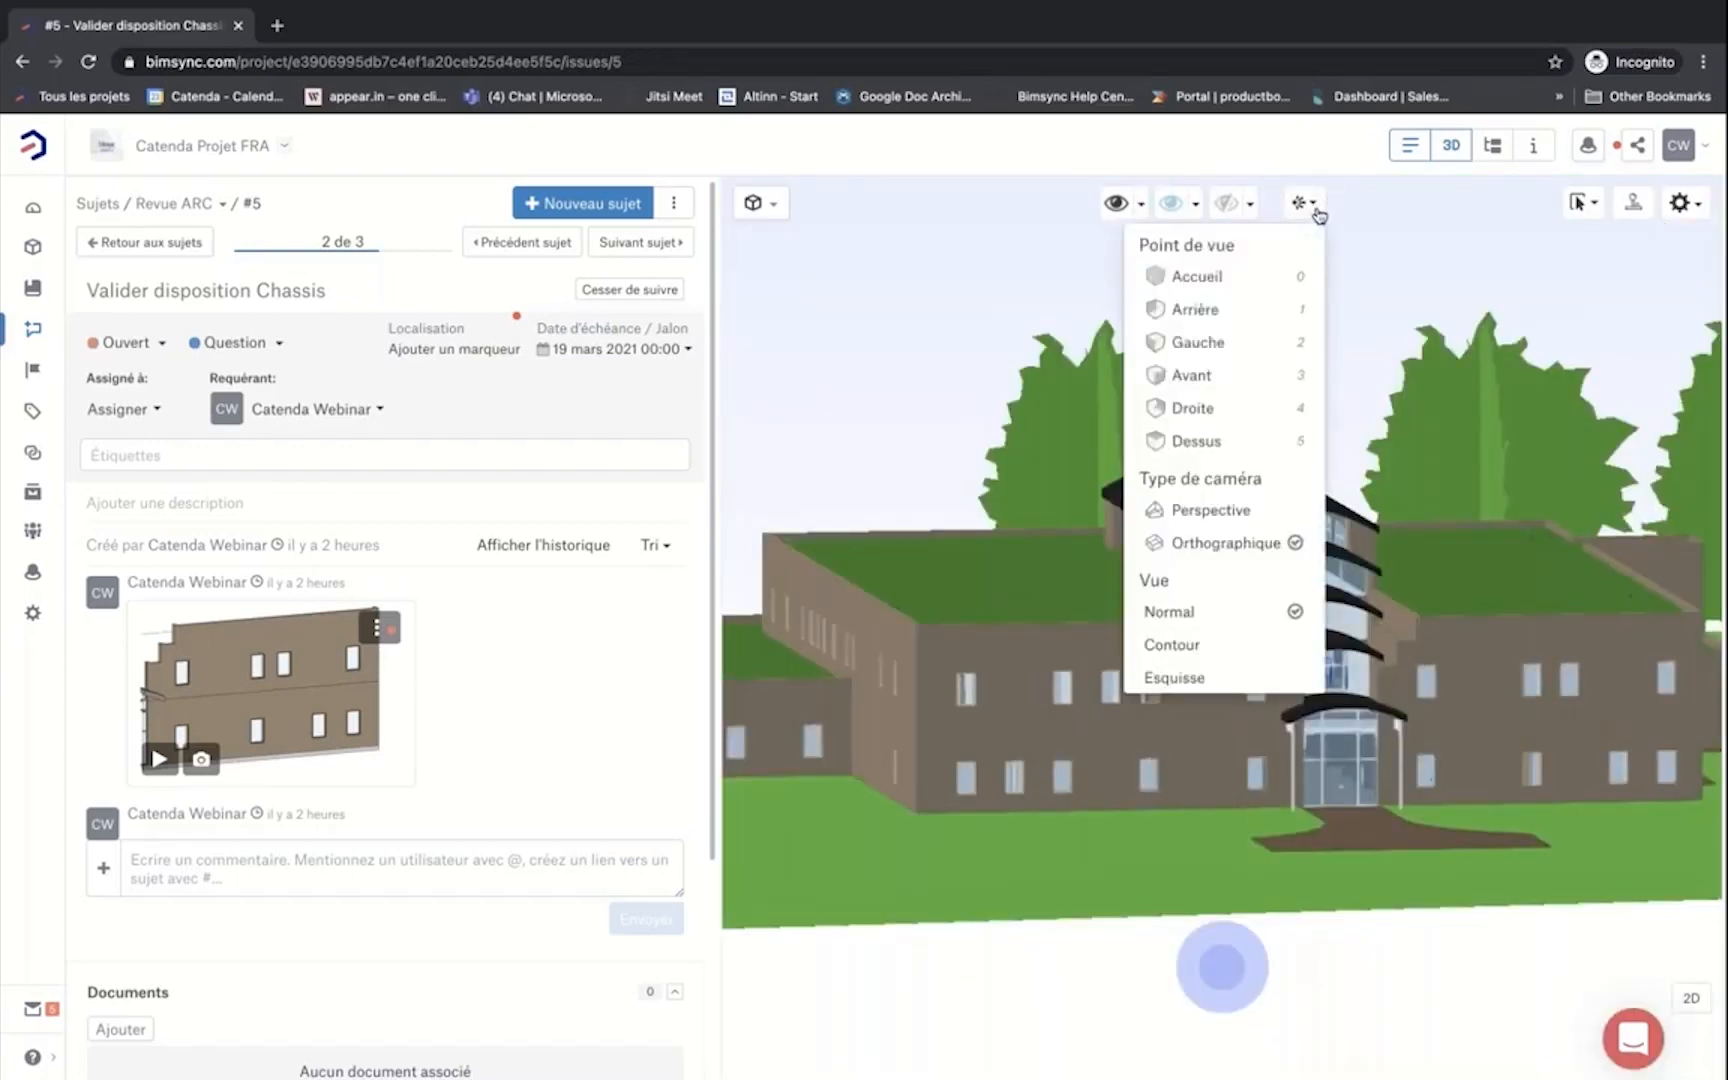
pyautogui.click(1250, 522)
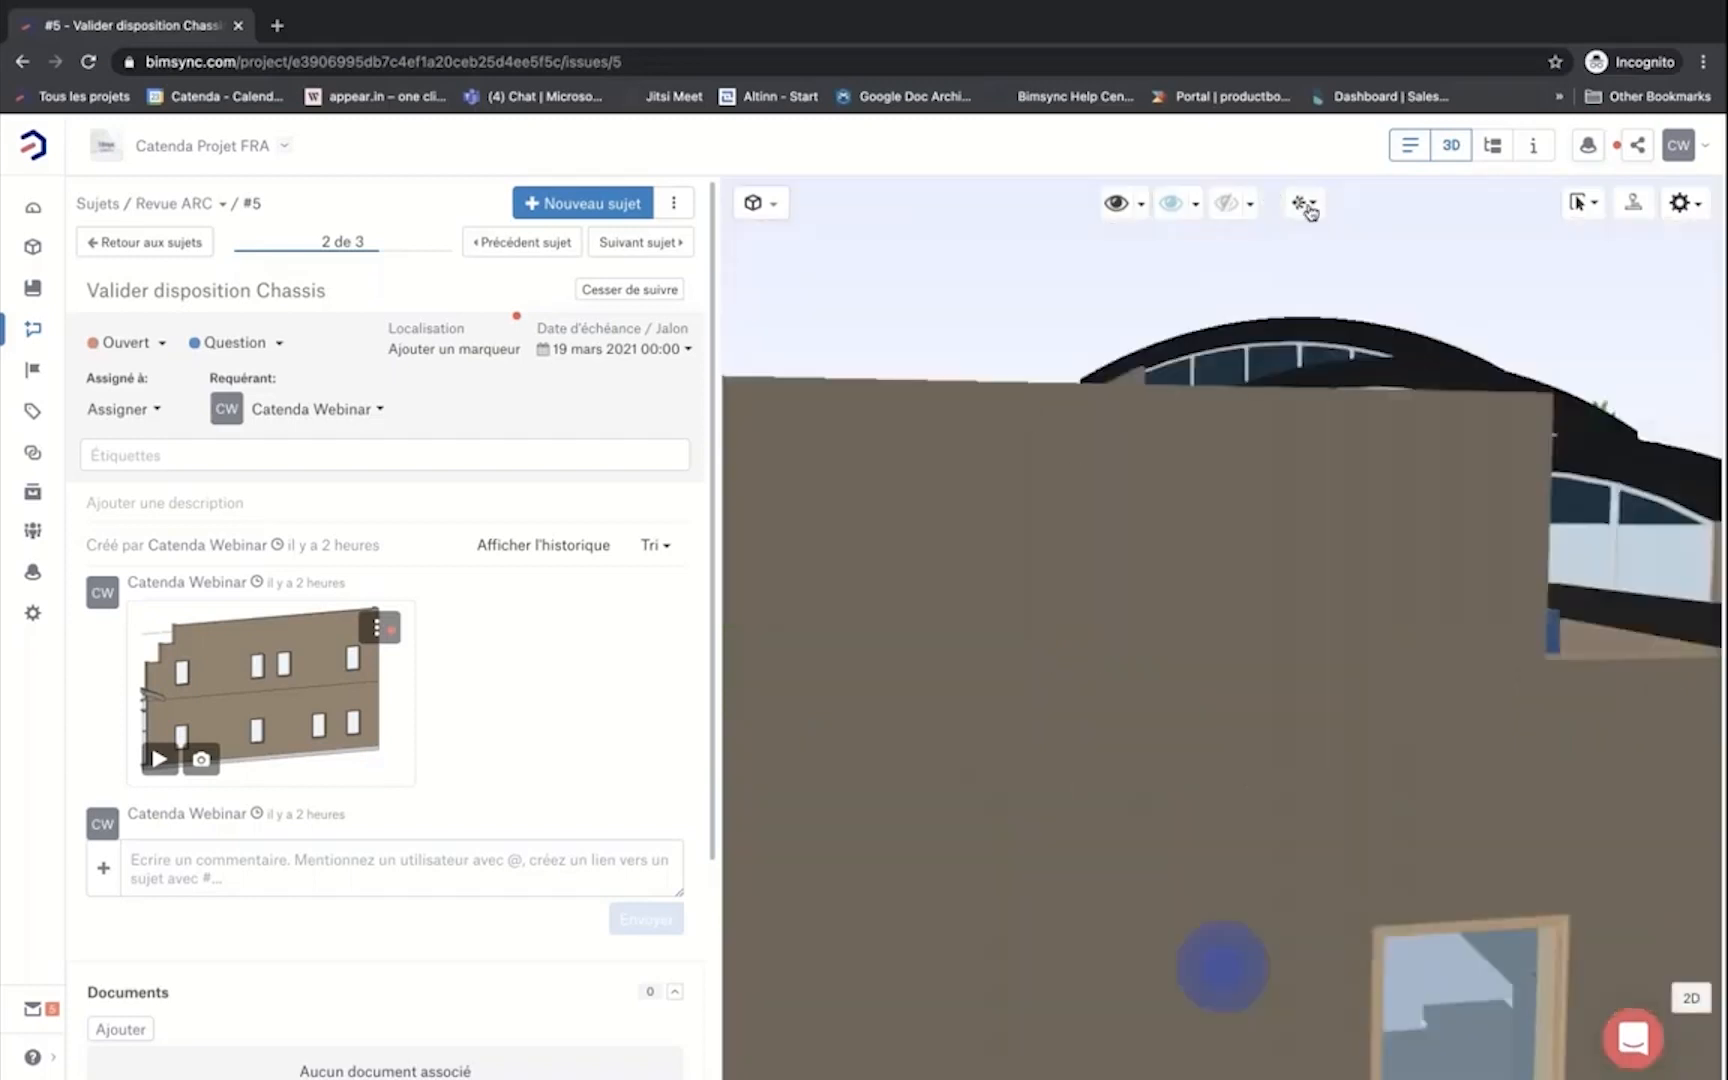
pyautogui.click(1308, 212)
pyautogui.click(1223, 311)
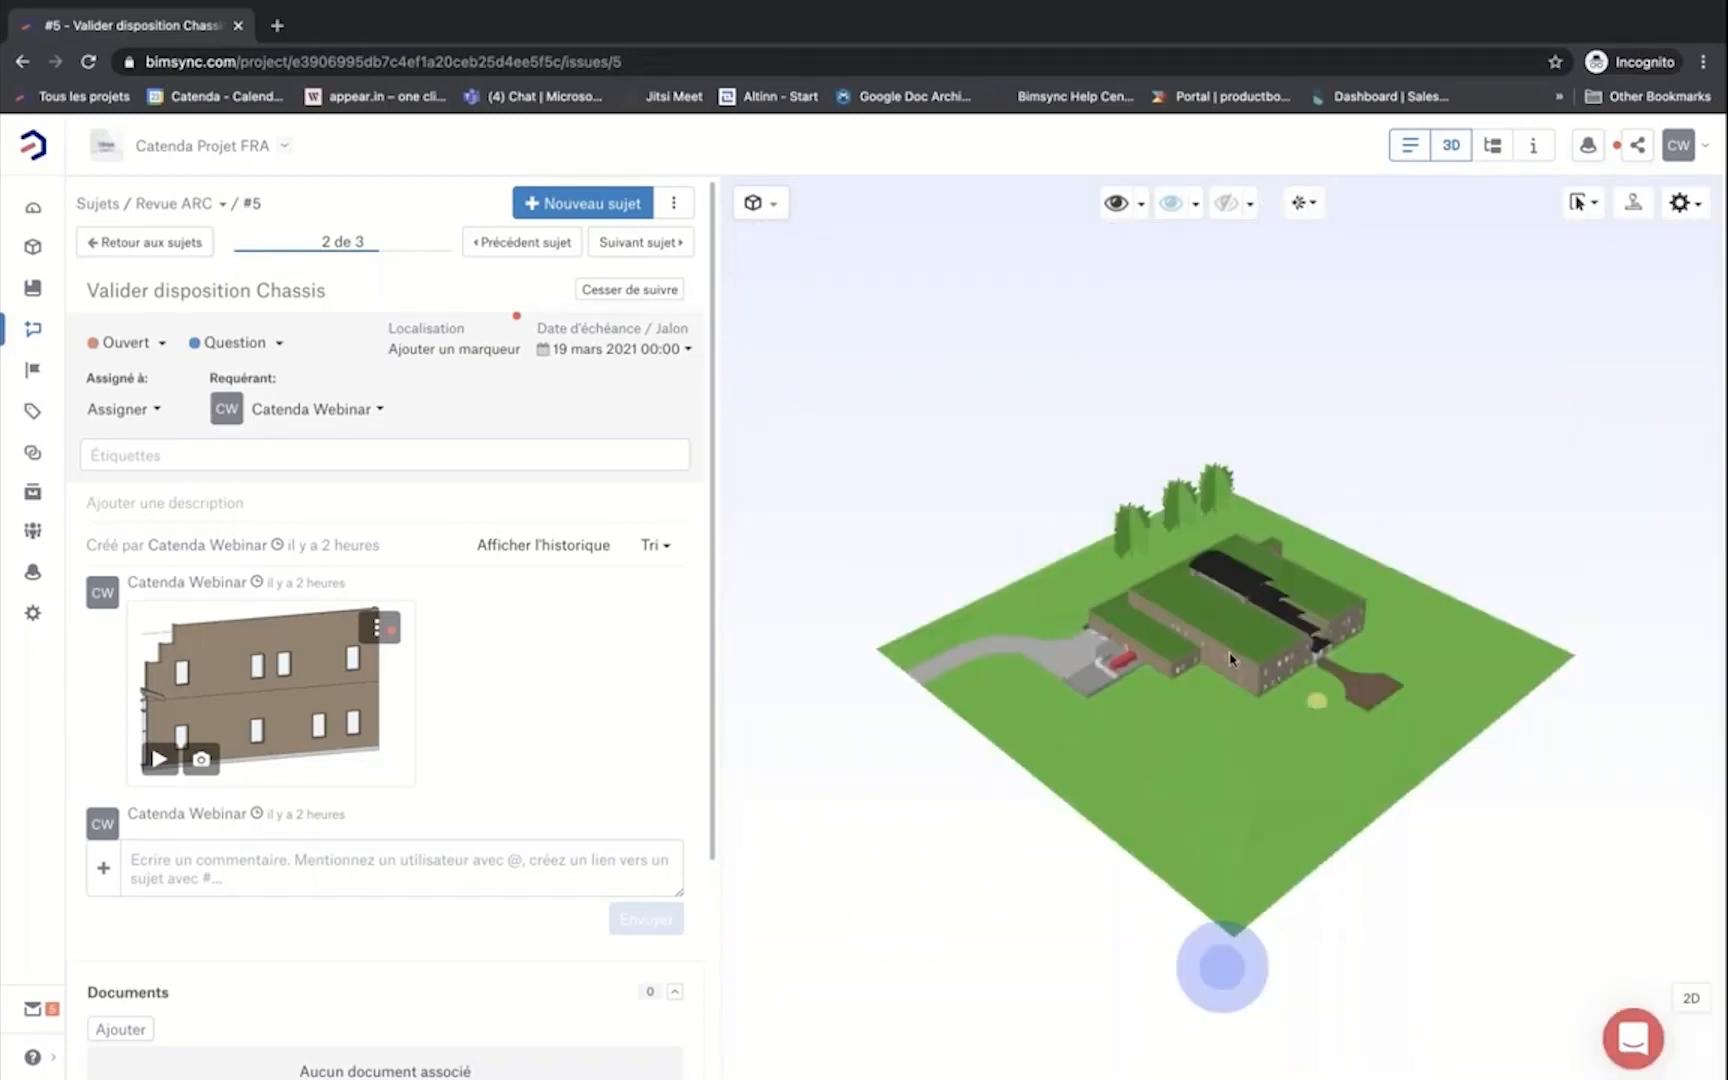
pyautogui.scroll(5, 1240, 660)
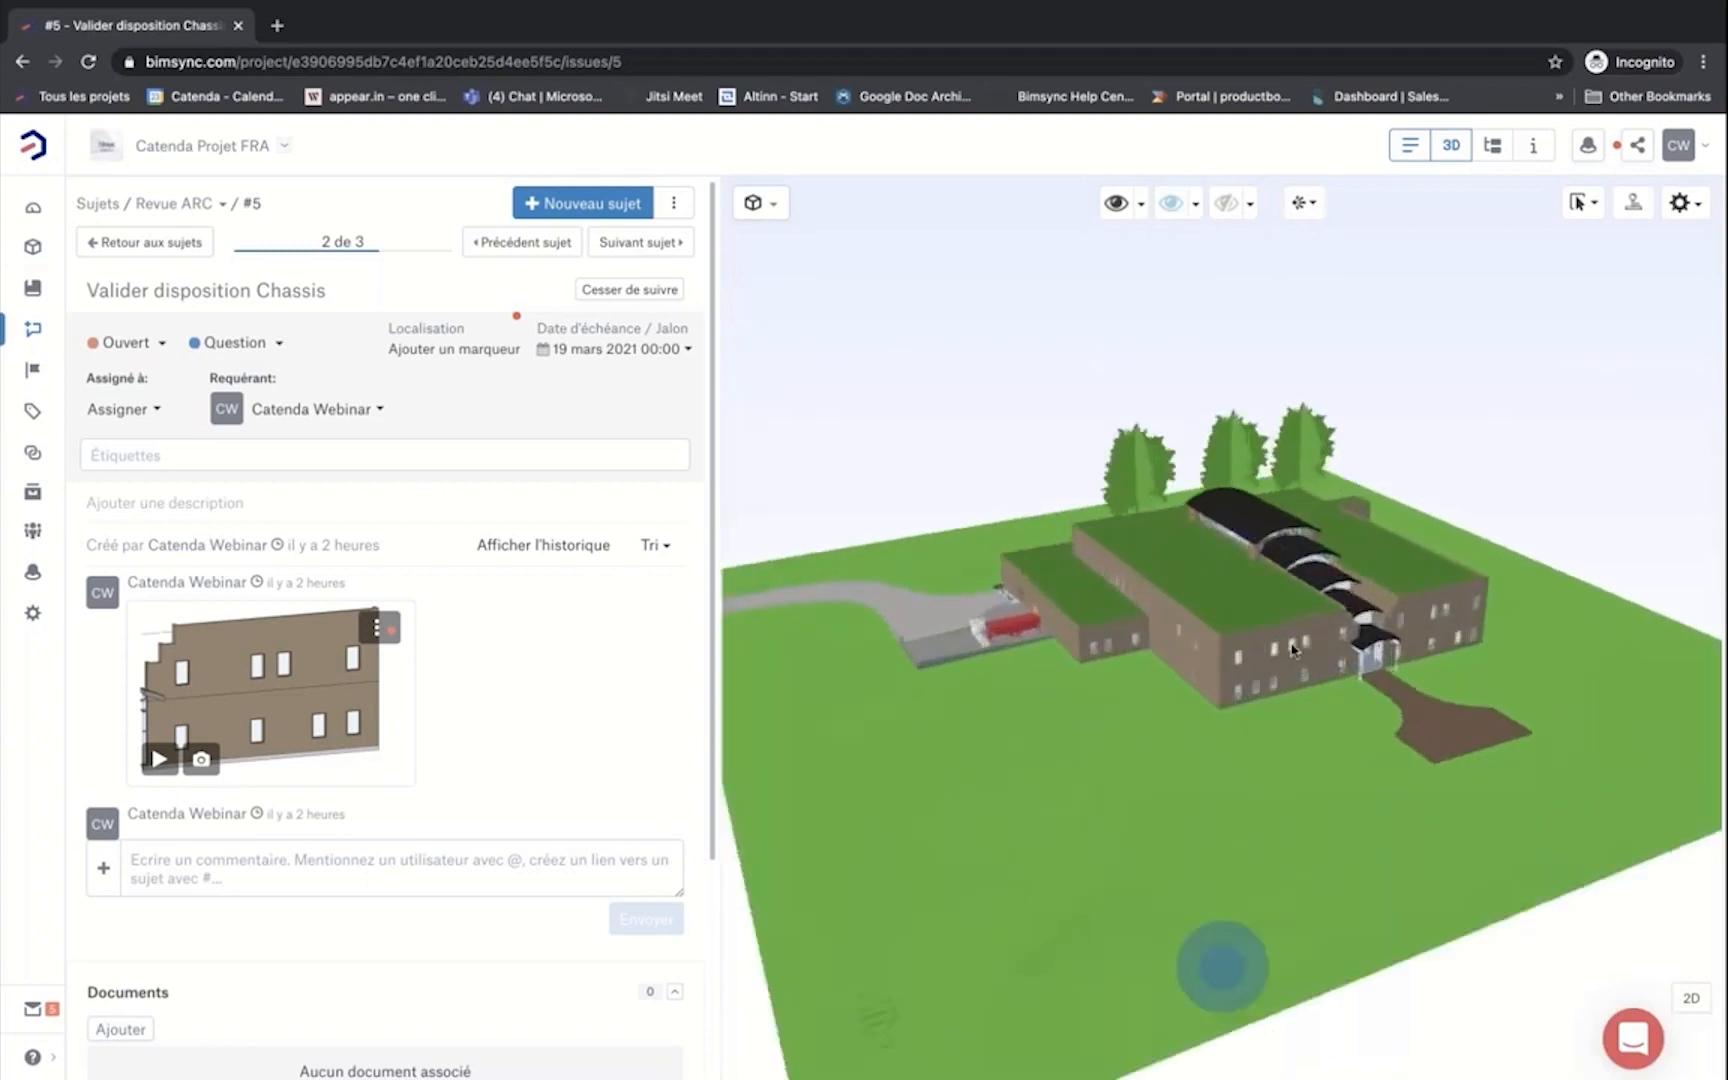
pyautogui.scroll(2, 1331, 638)
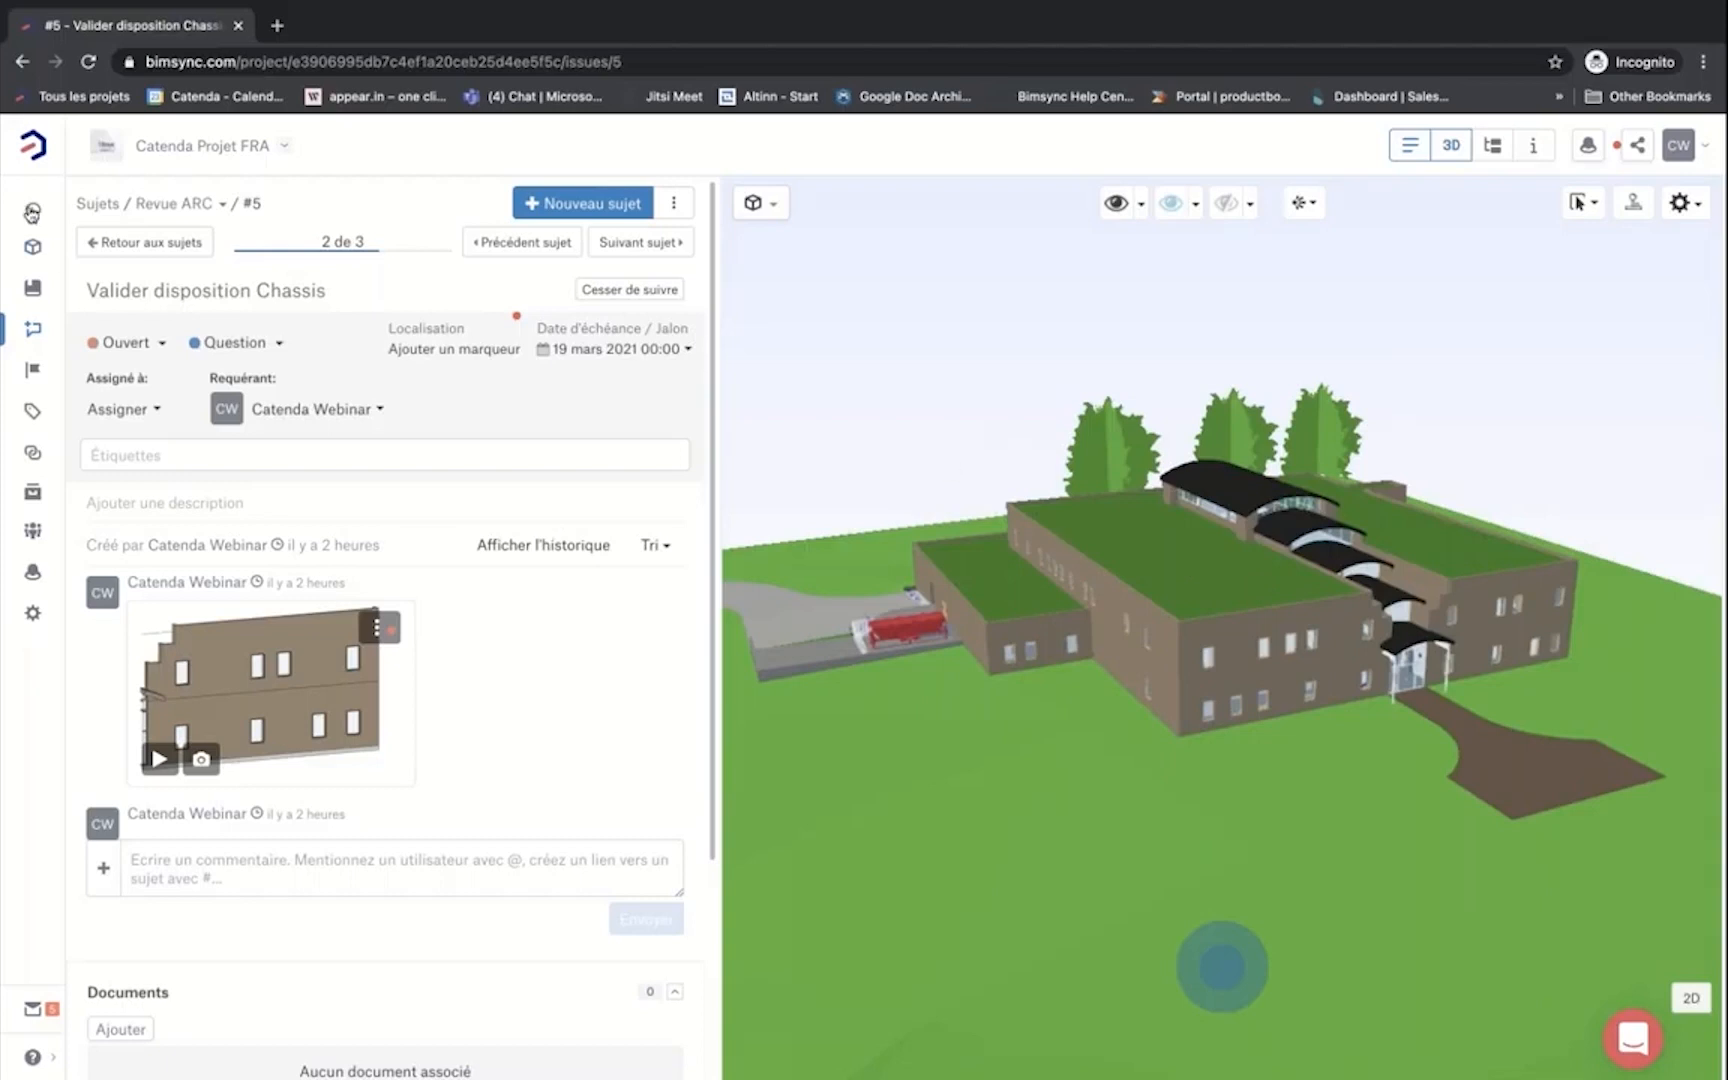
pyautogui.click(32, 212)
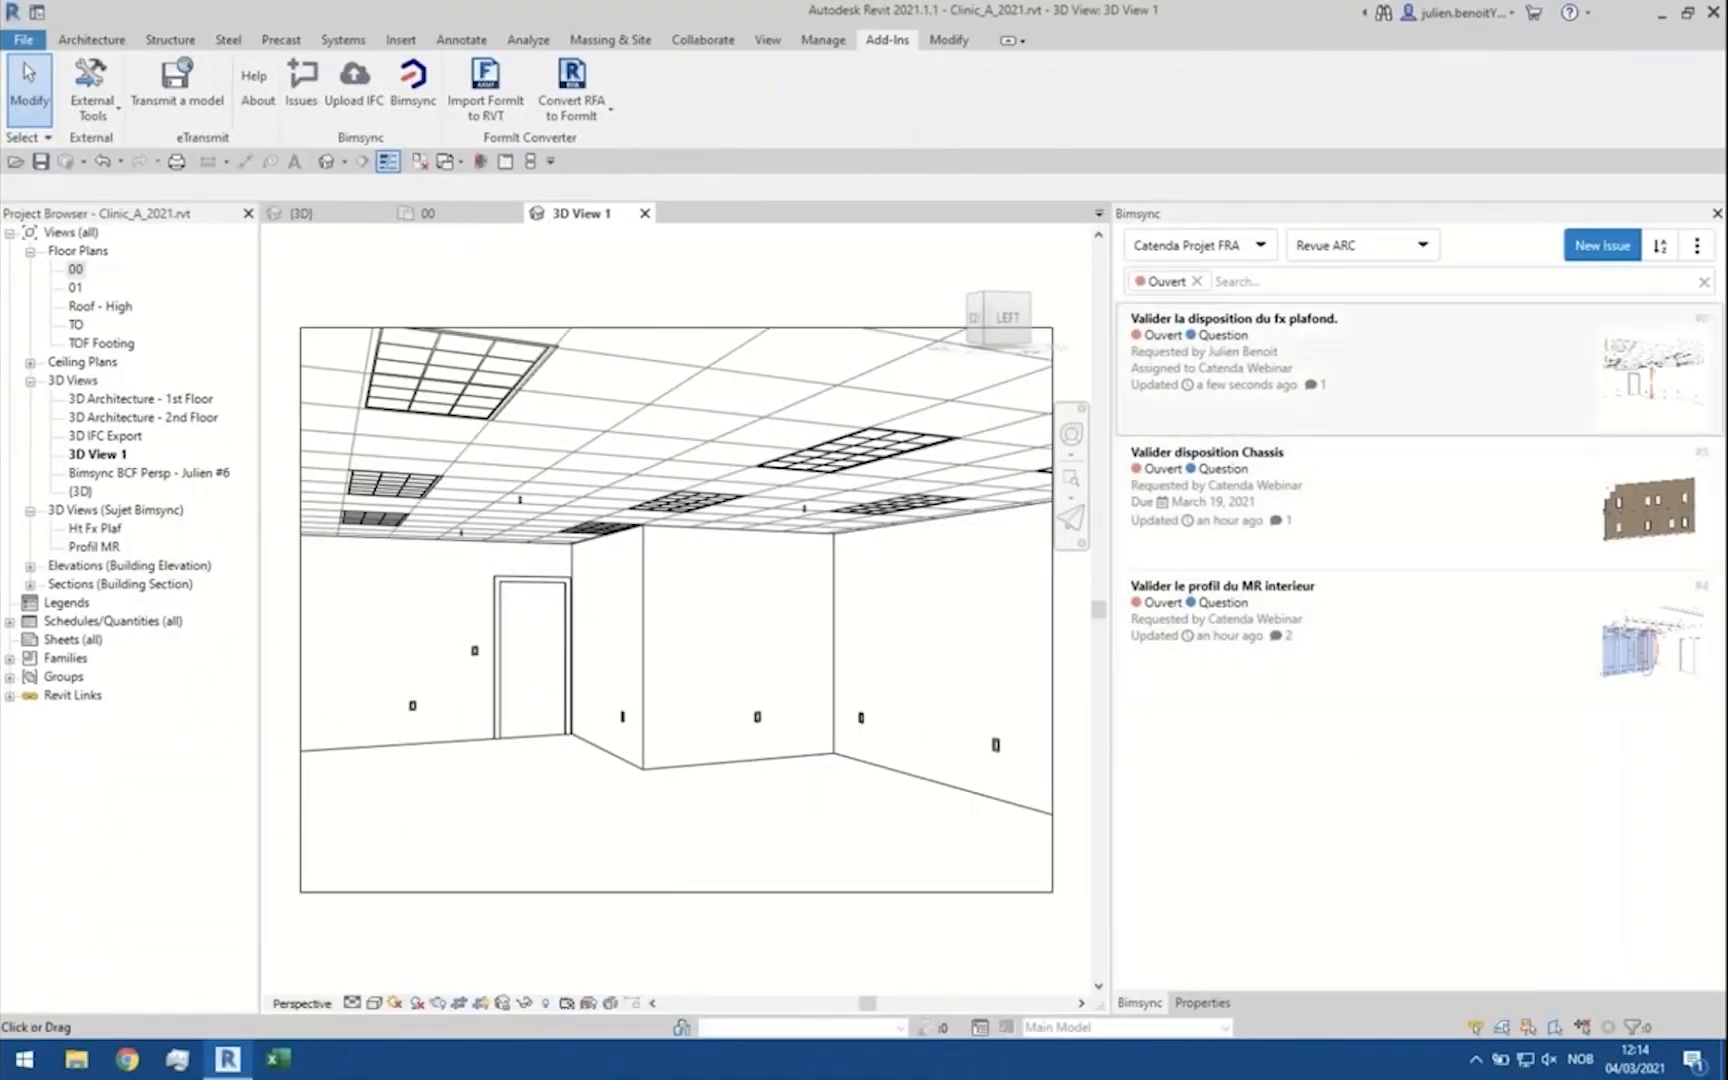
# Step: Switch to Revit, review the Bimsync add-in's settings, and look over the issue "Valider le profil du MR interieur"
pyautogui.click(1697, 246)
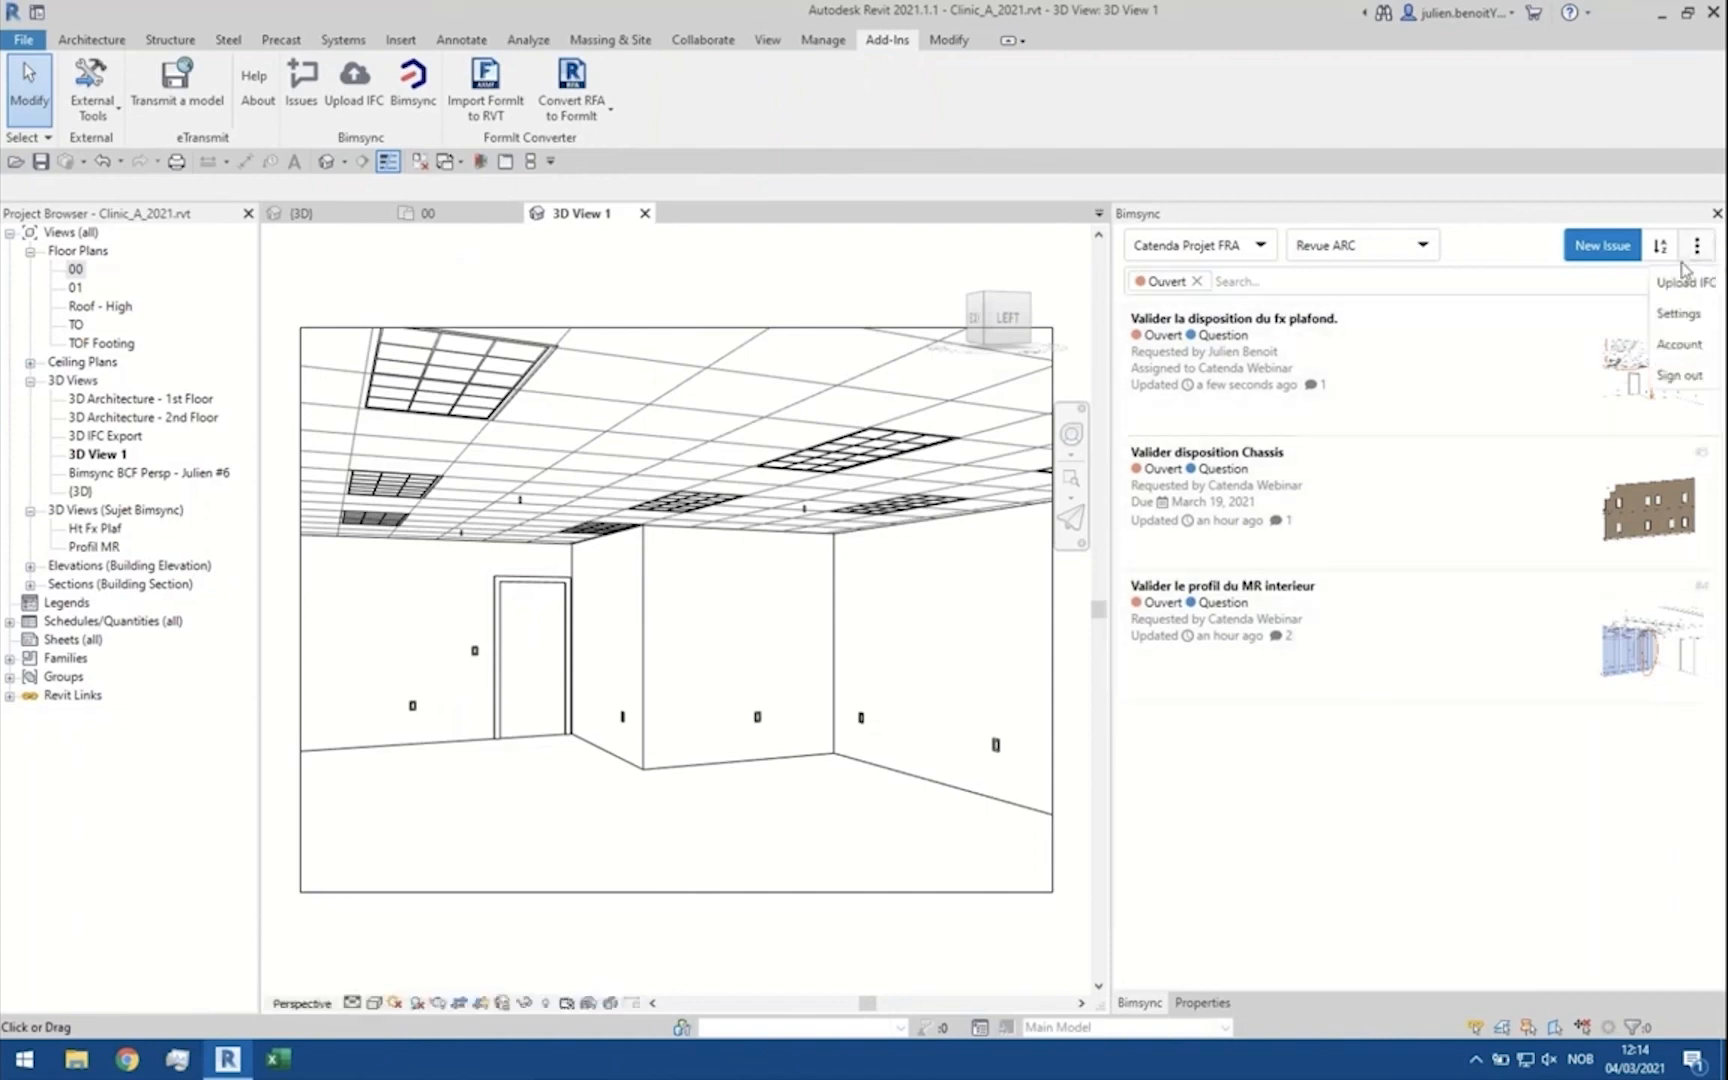
pyautogui.click(1680, 316)
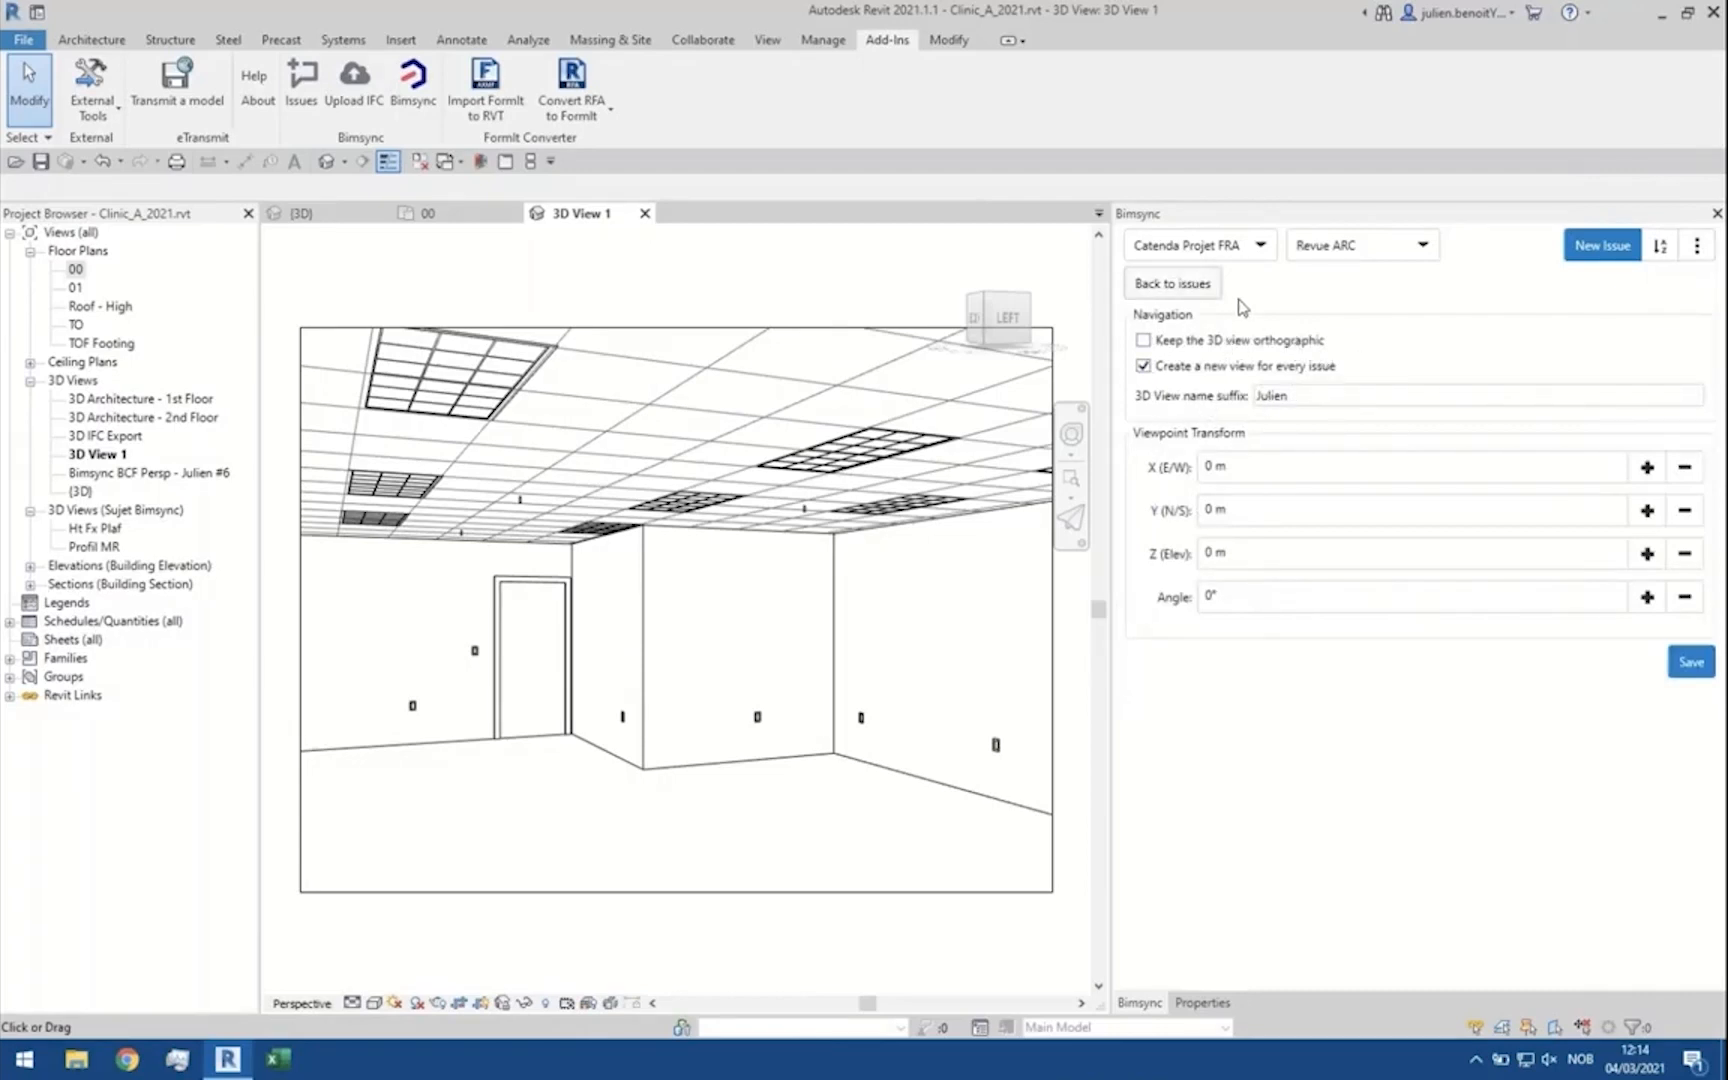
pyautogui.click(1190, 288)
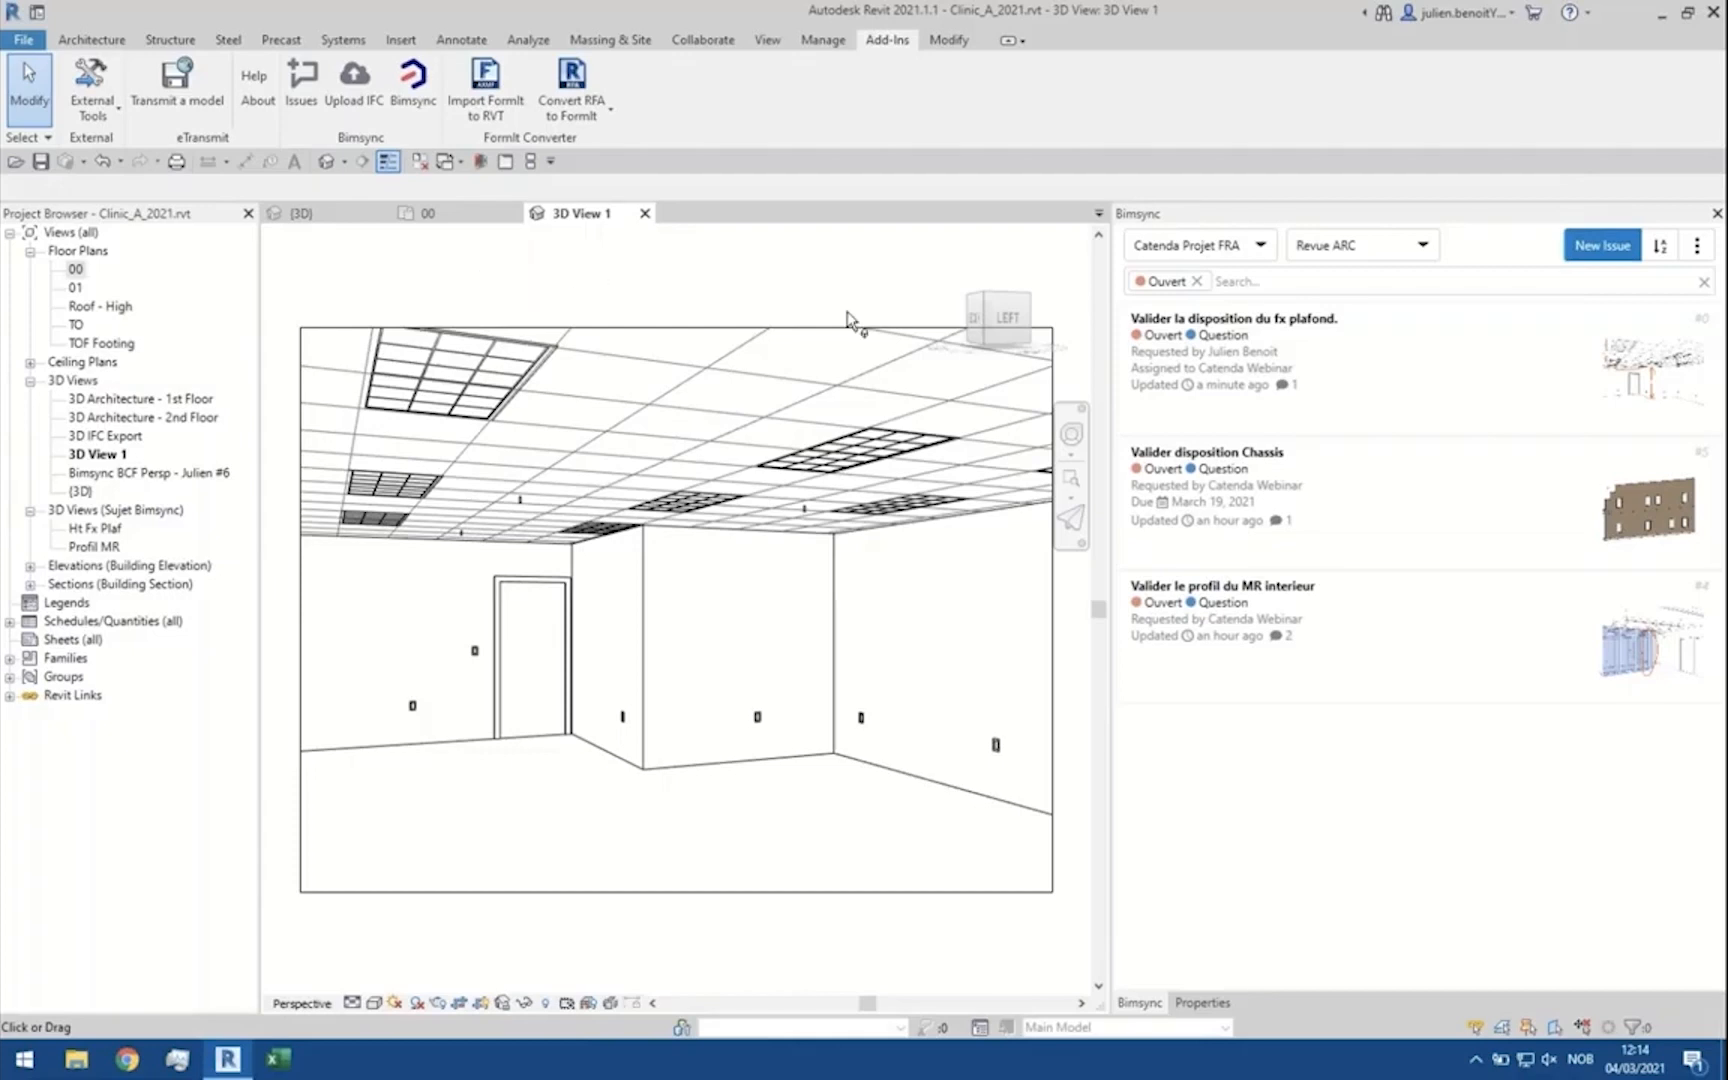
pyautogui.click(1424, 659)
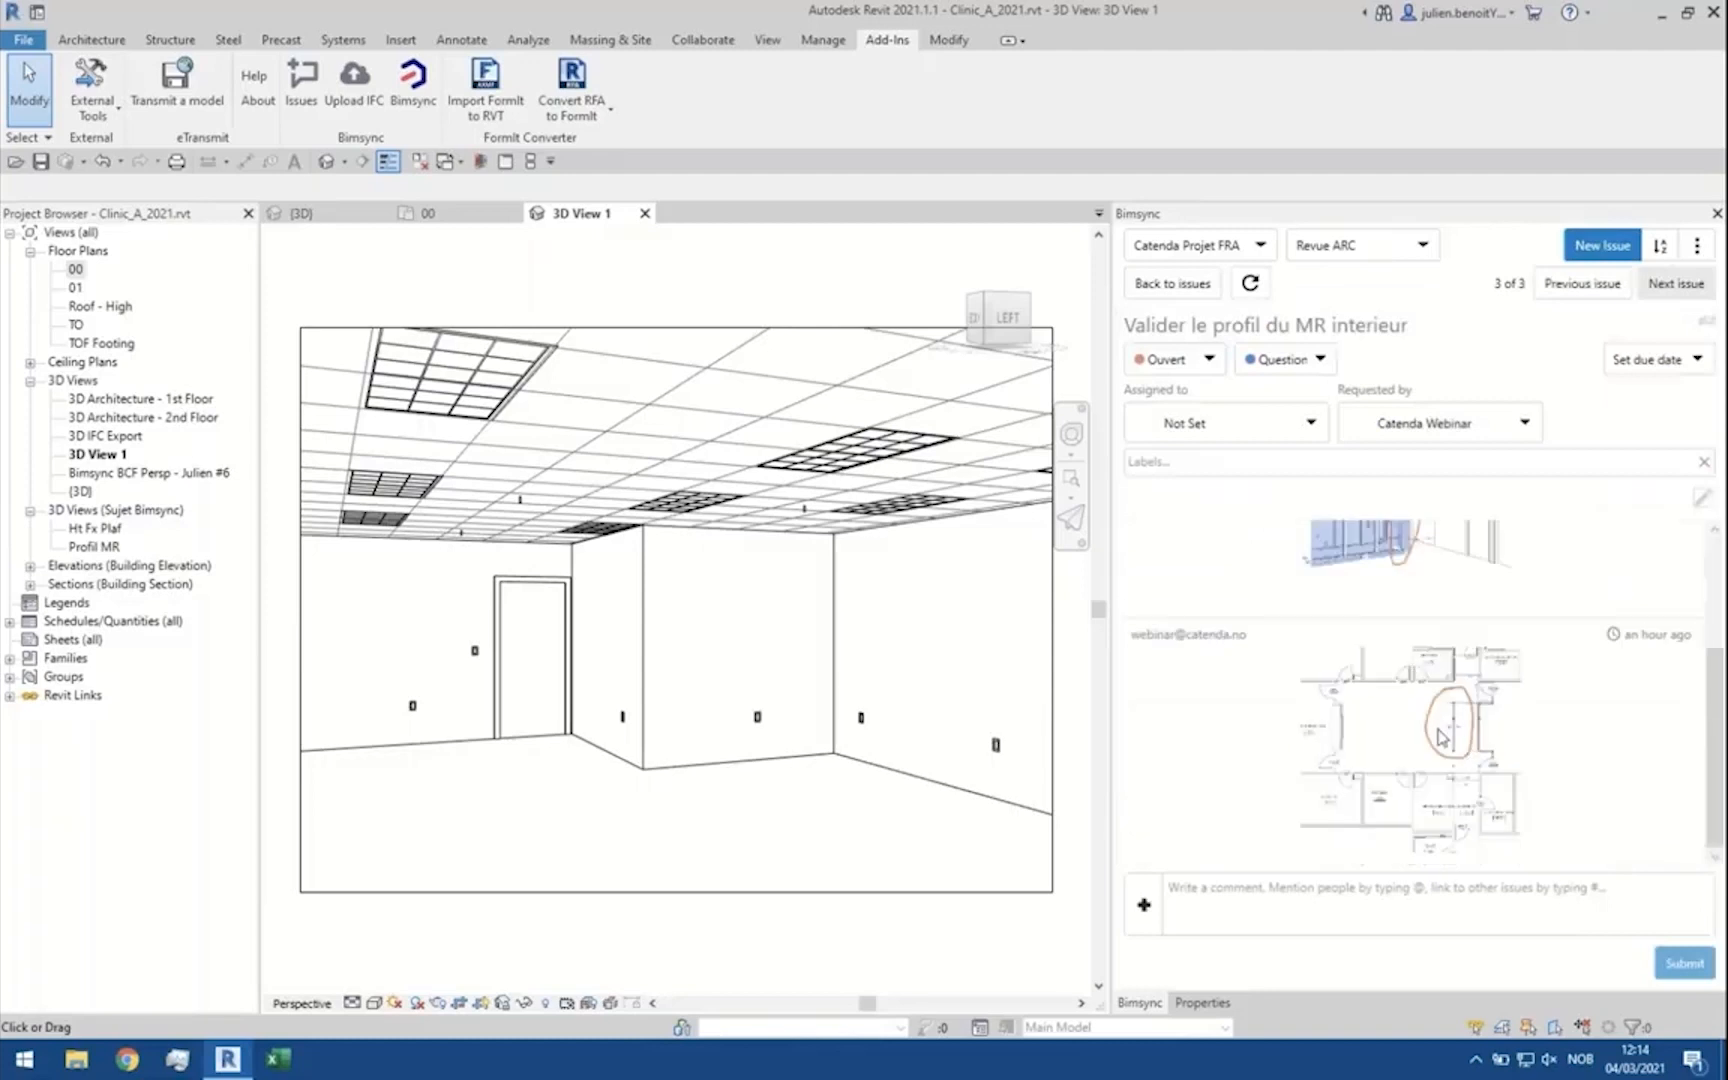
pyautogui.click(1166, 281)
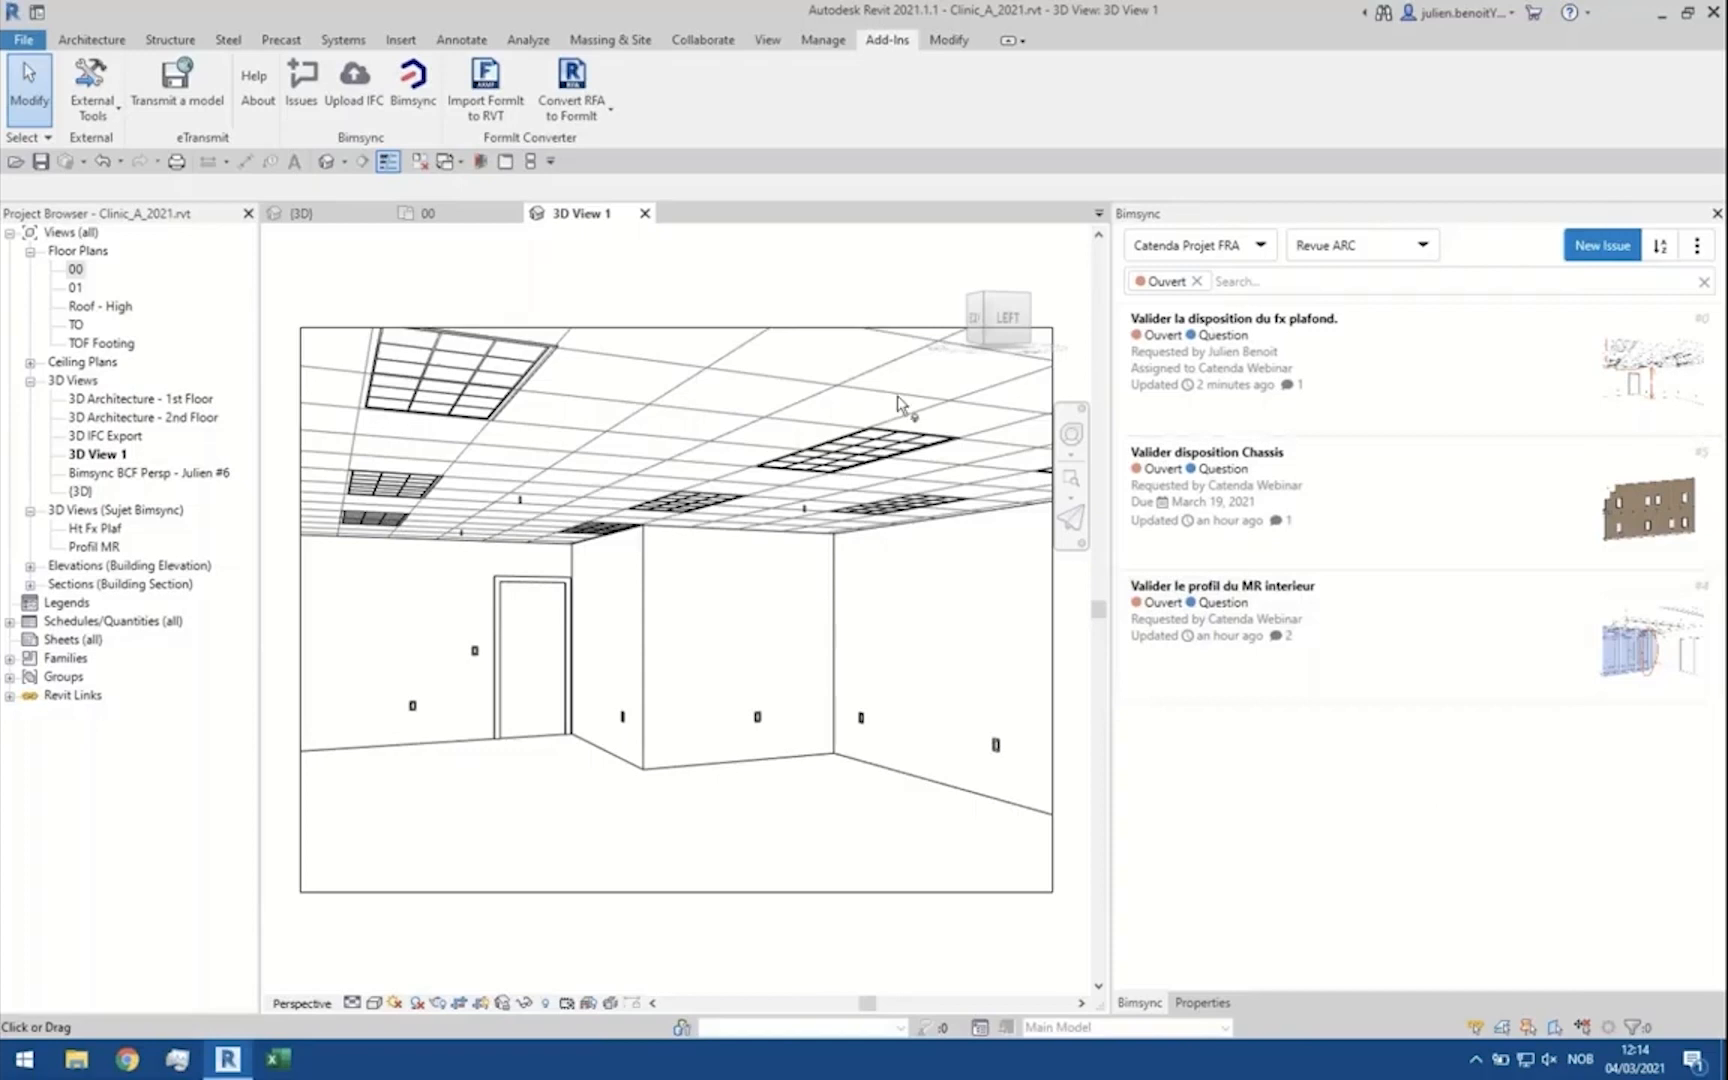
# Step: Close the 3D View 1 and floor plan 00 views and open the 3D IFC Export view
pyautogui.click(645, 213)
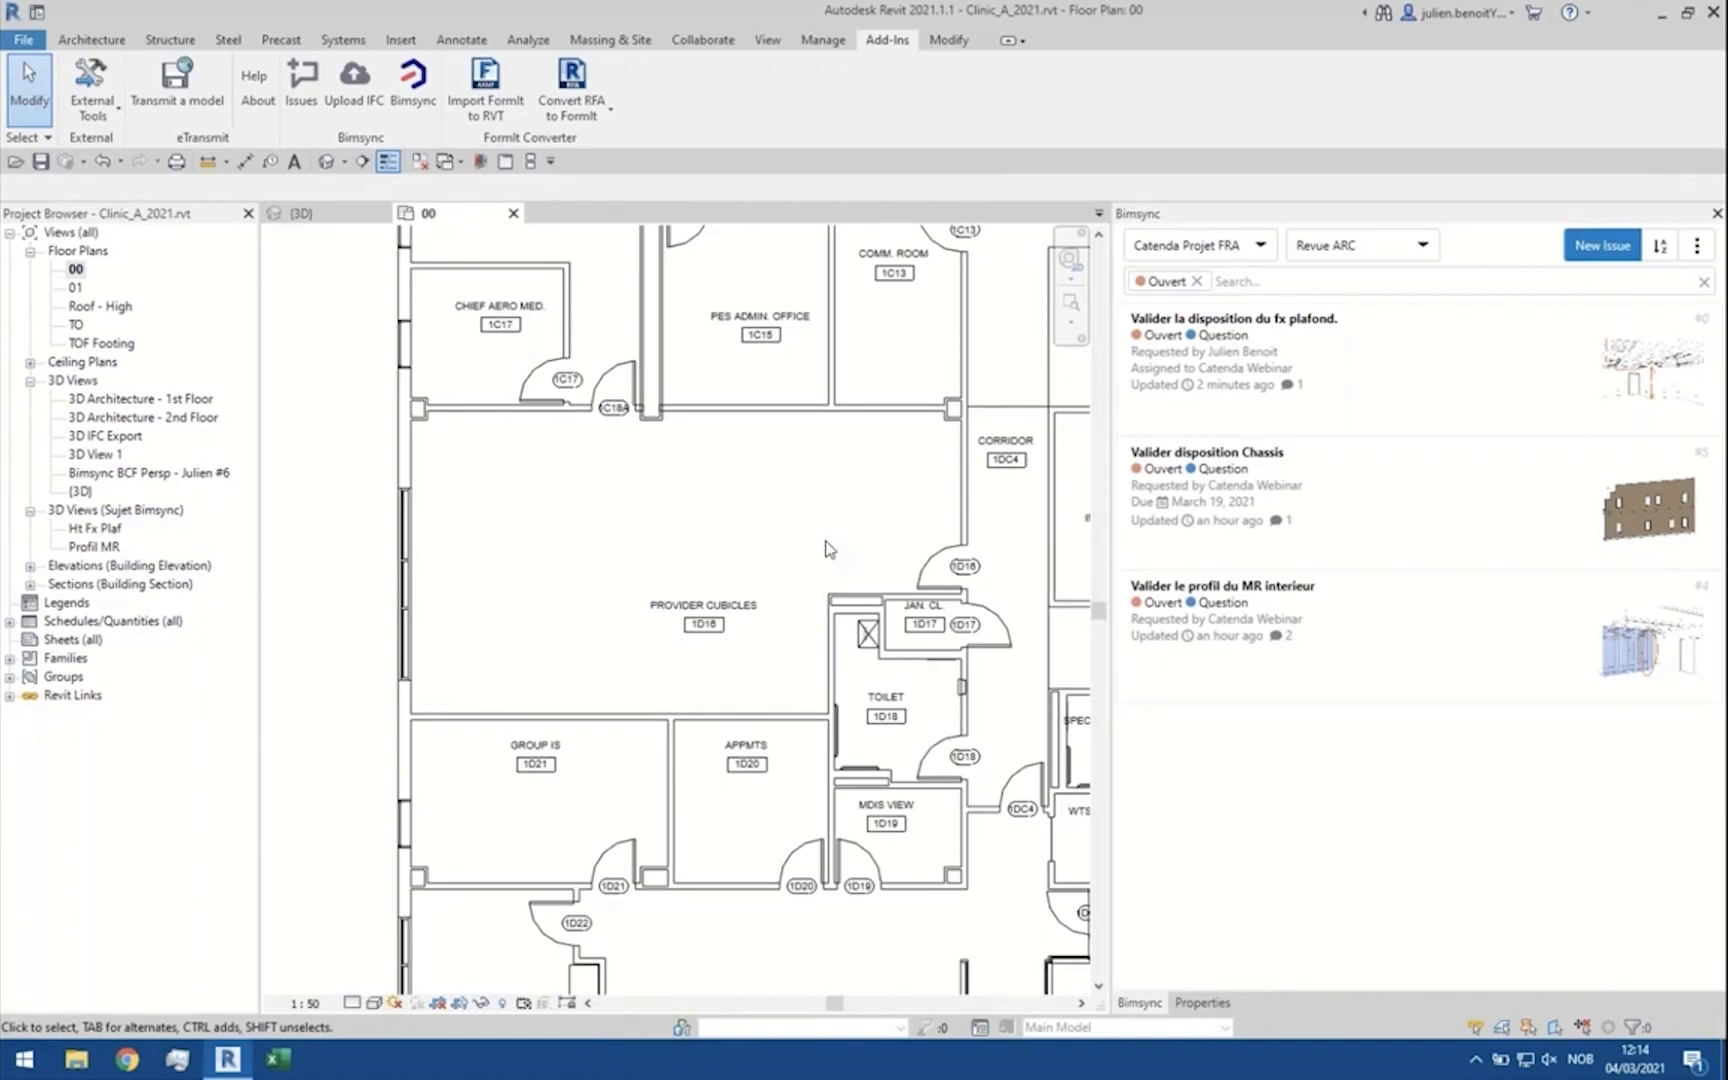
pyautogui.click(513, 213)
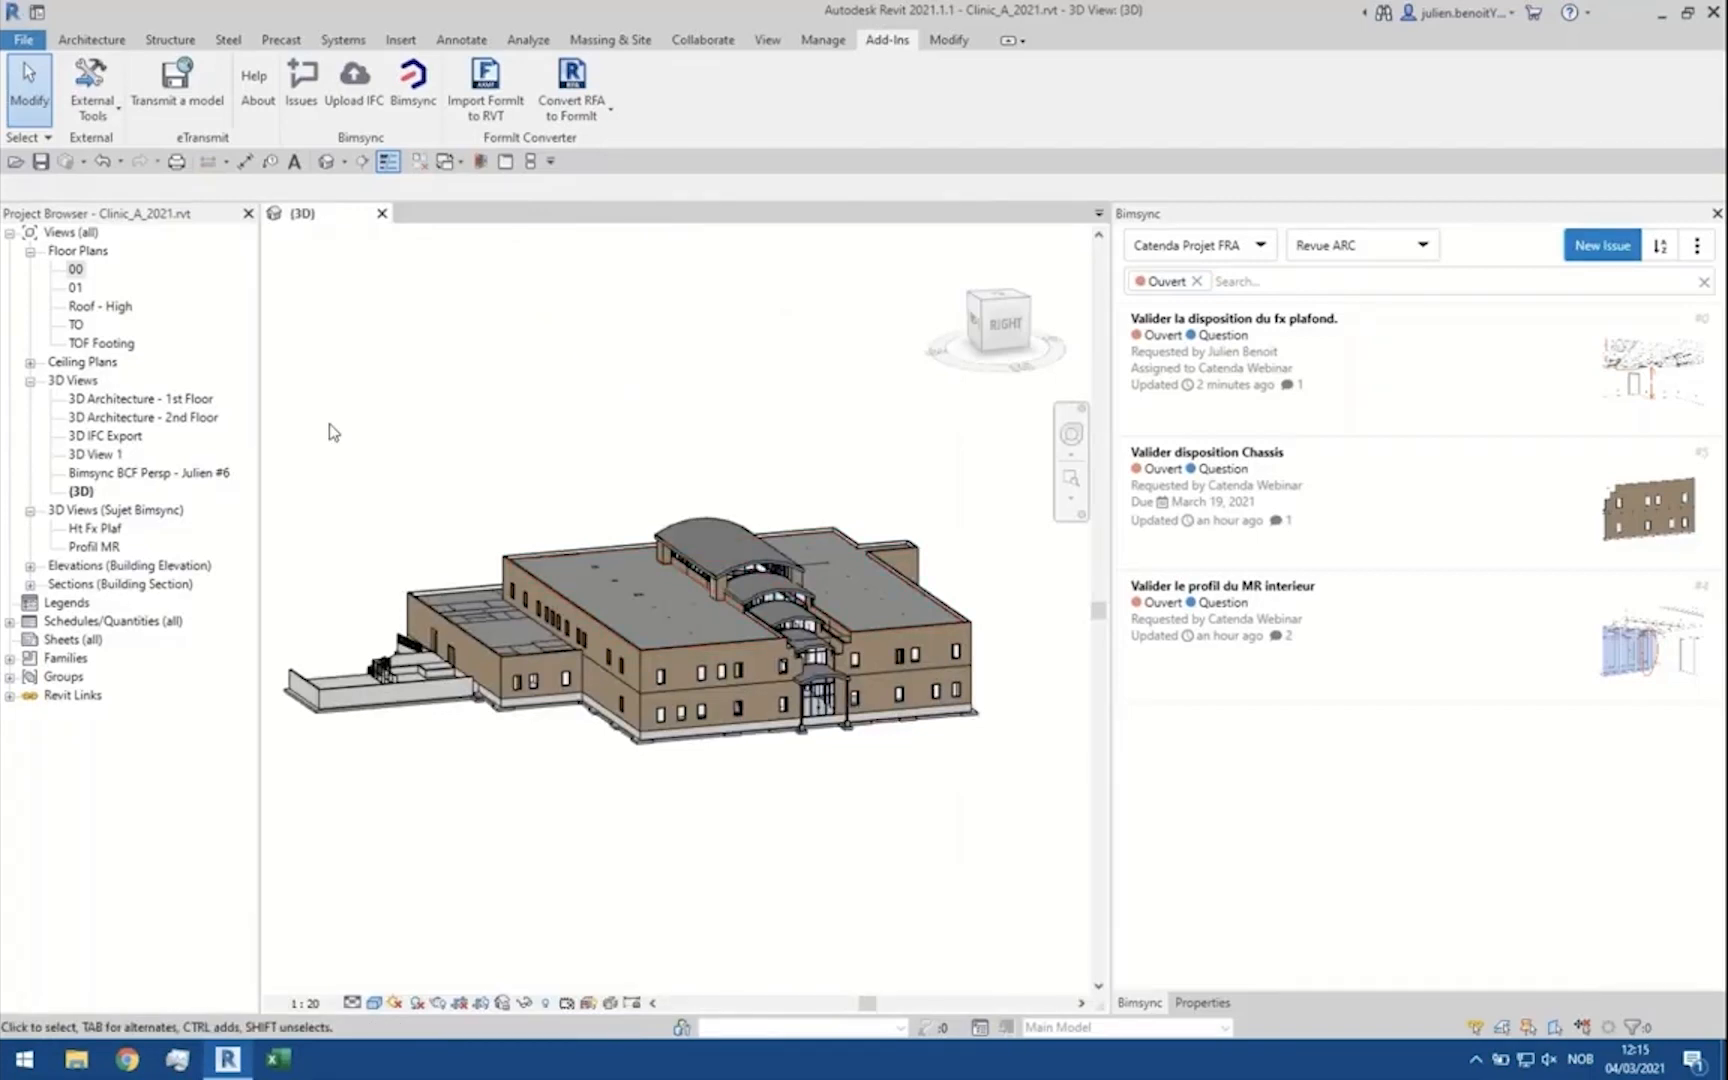
pyautogui.doubleClick(110, 440)
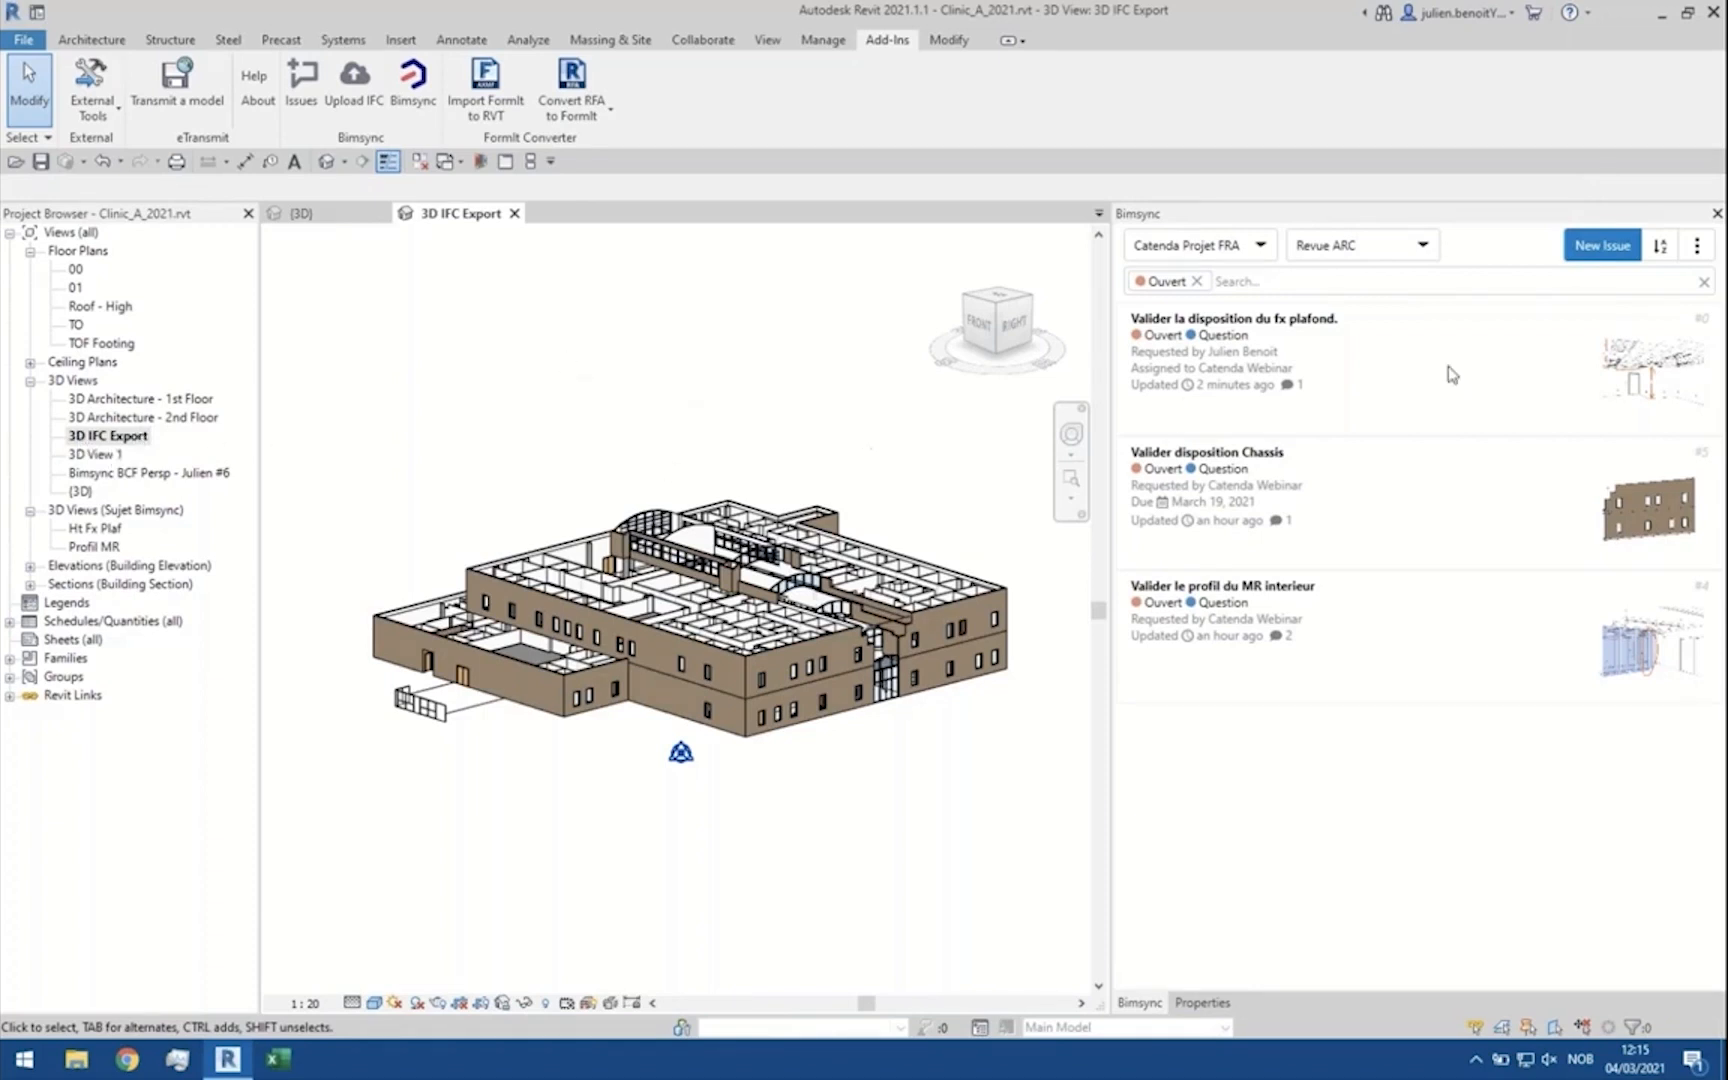
# Step: Open the Bimsync add-in's IFC upload form, keep ARCHITECTE as the target model, and enter the comment "Revit v3"
pyautogui.click(1697, 247)
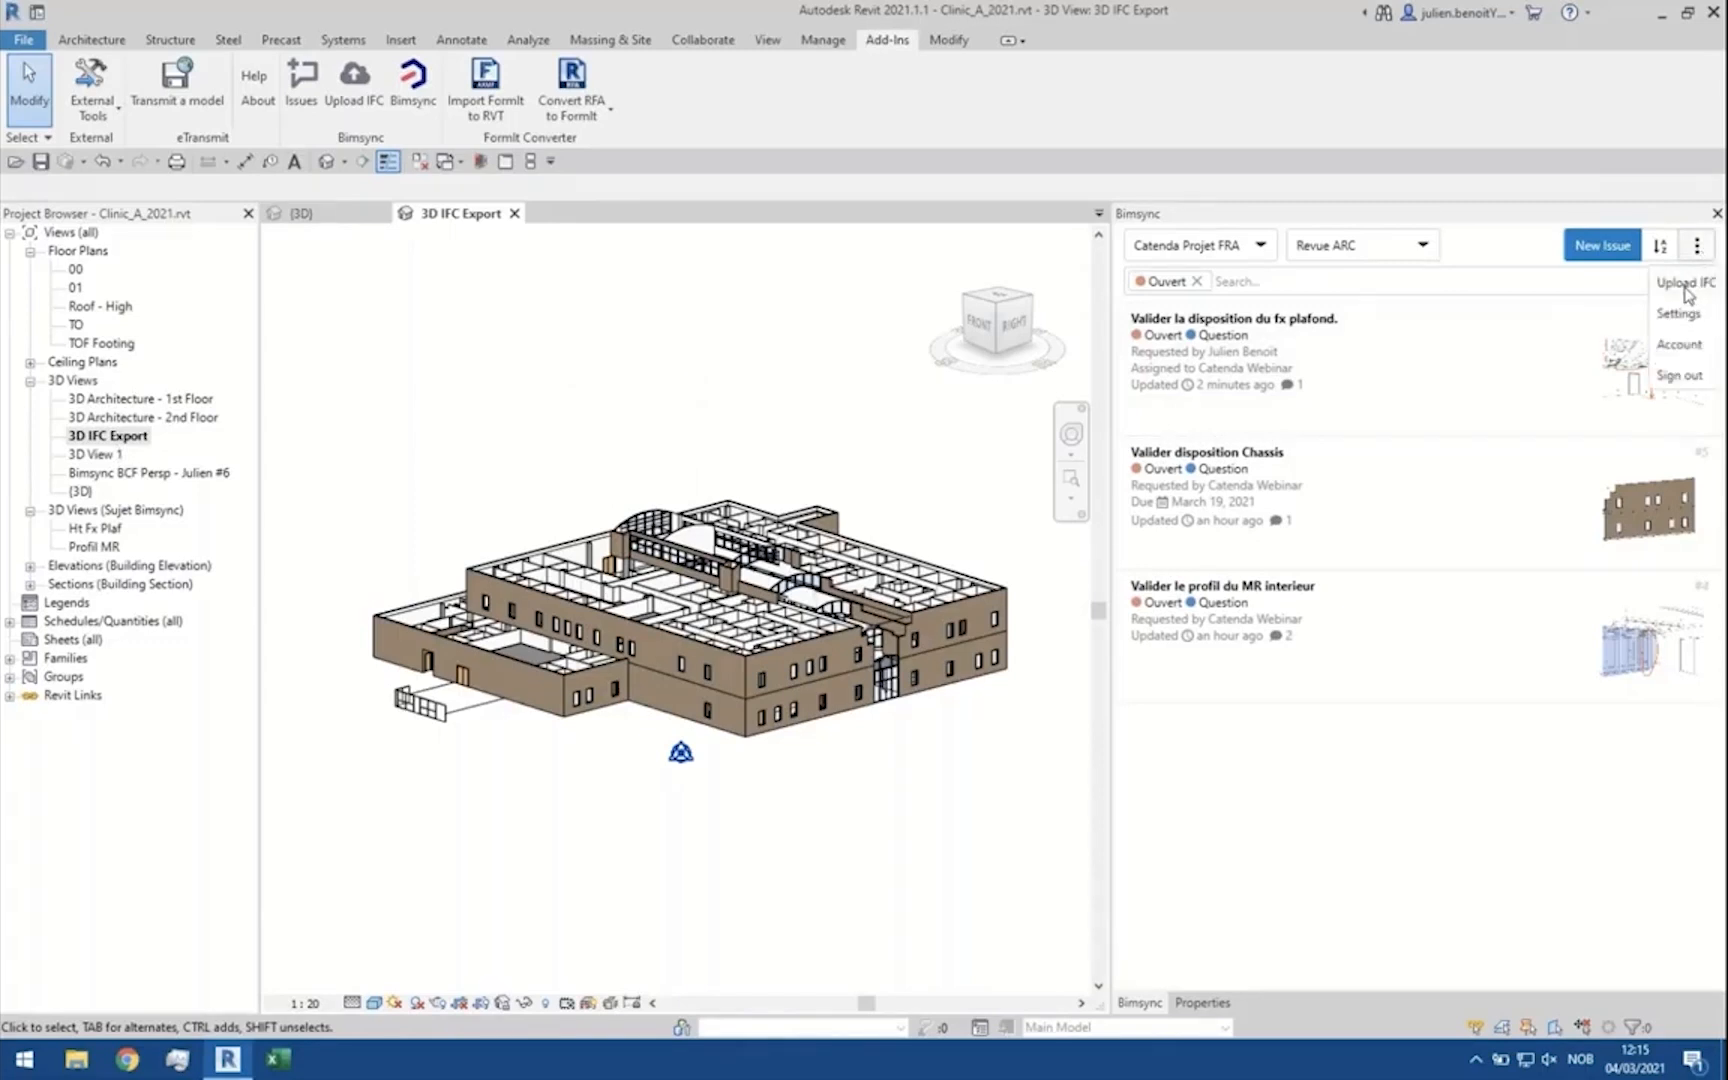
pyautogui.click(1687, 285)
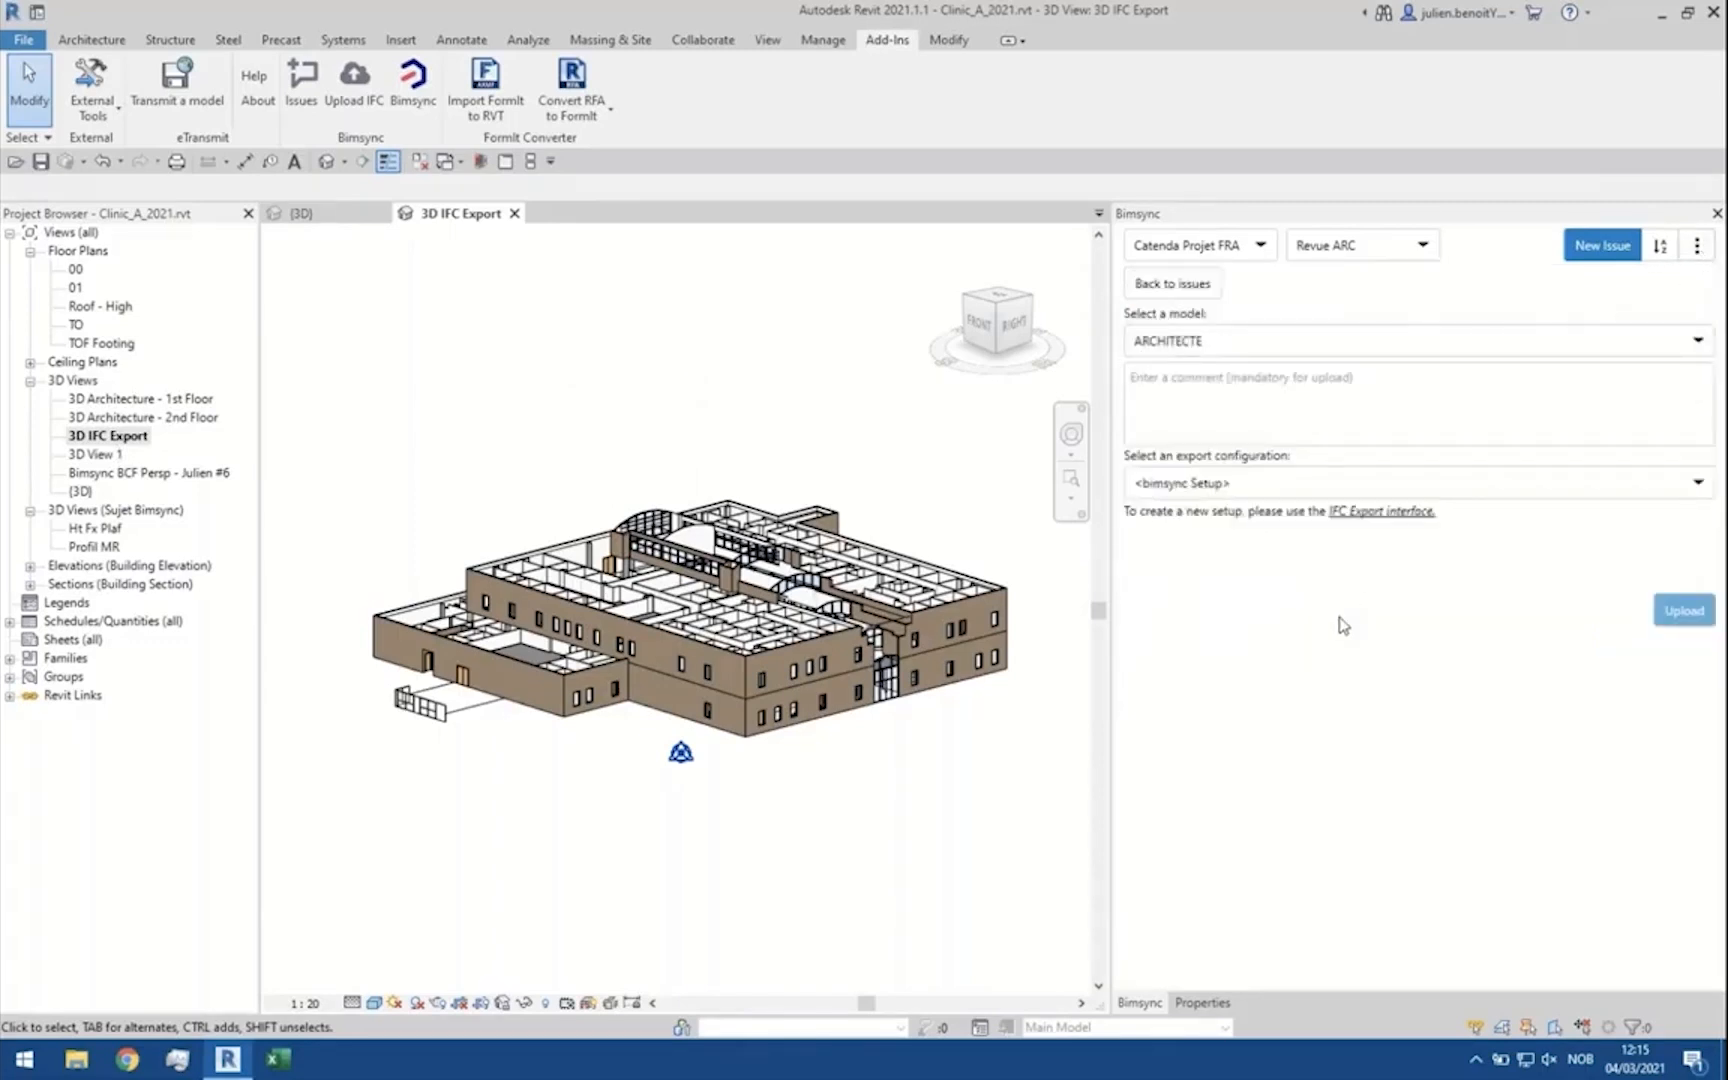
pyautogui.click(1268, 345)
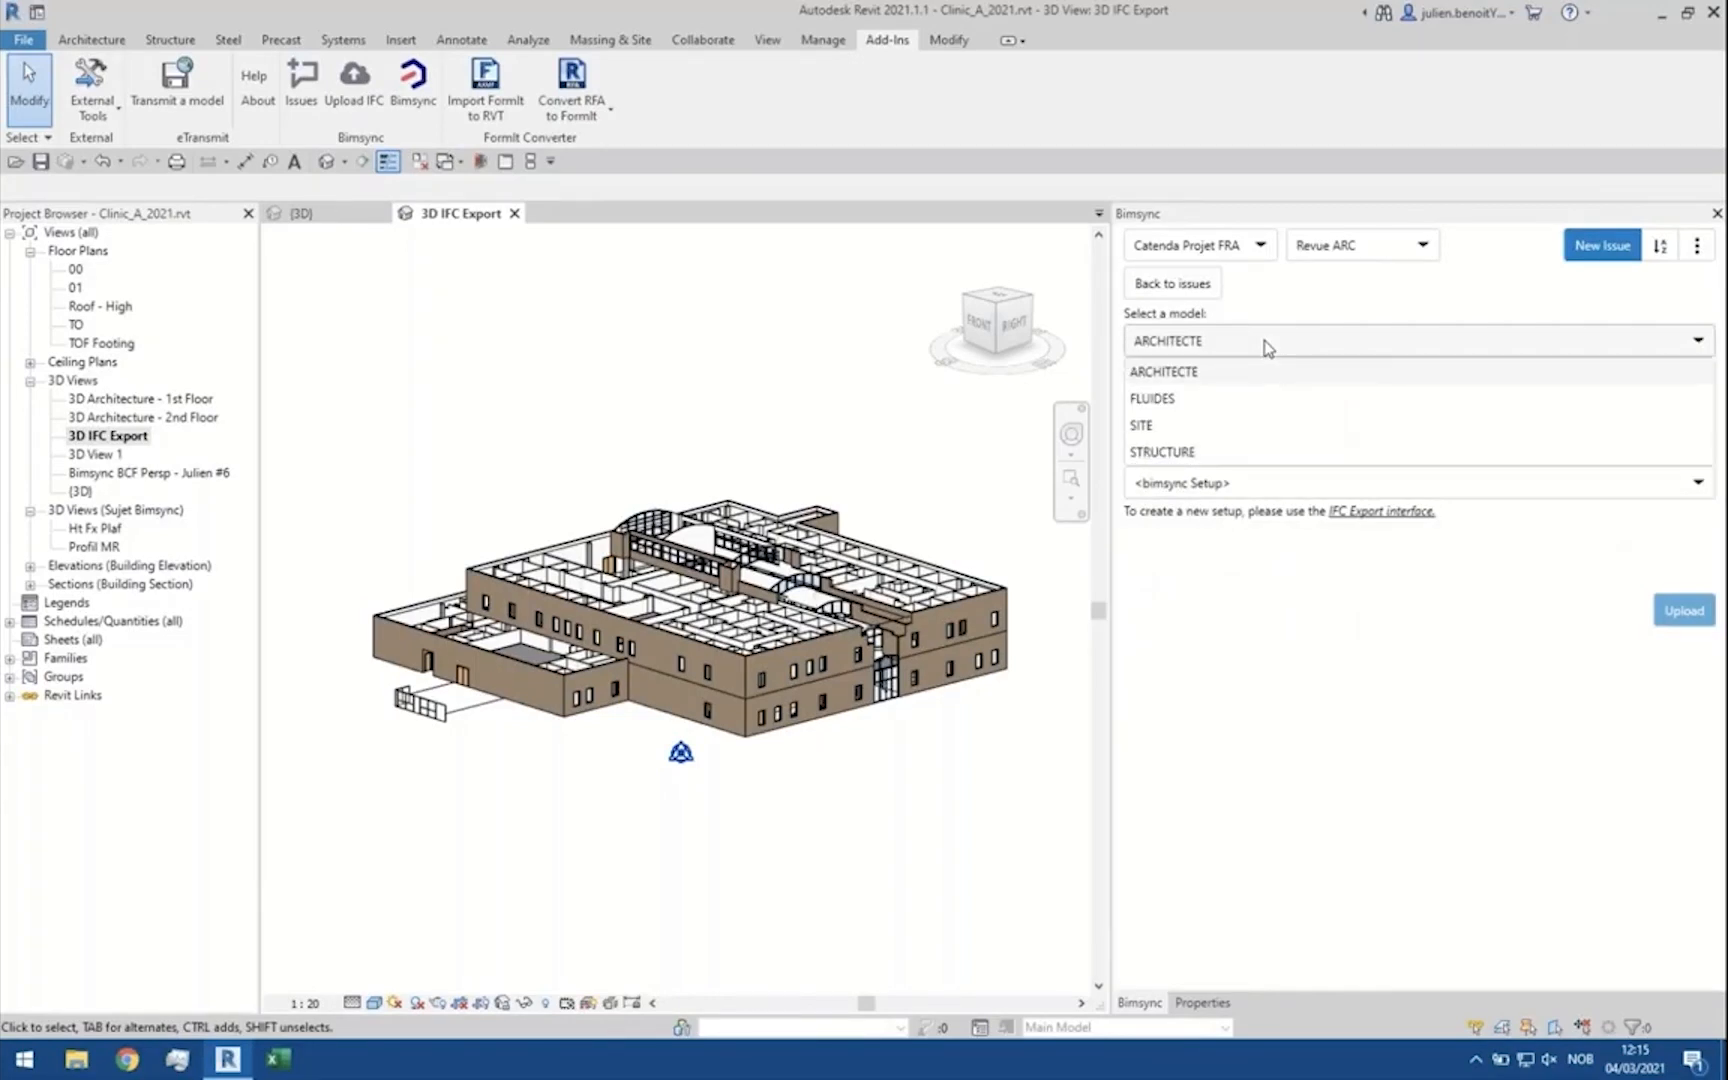
pyautogui.click(1268, 347)
pyautogui.click(1272, 393)
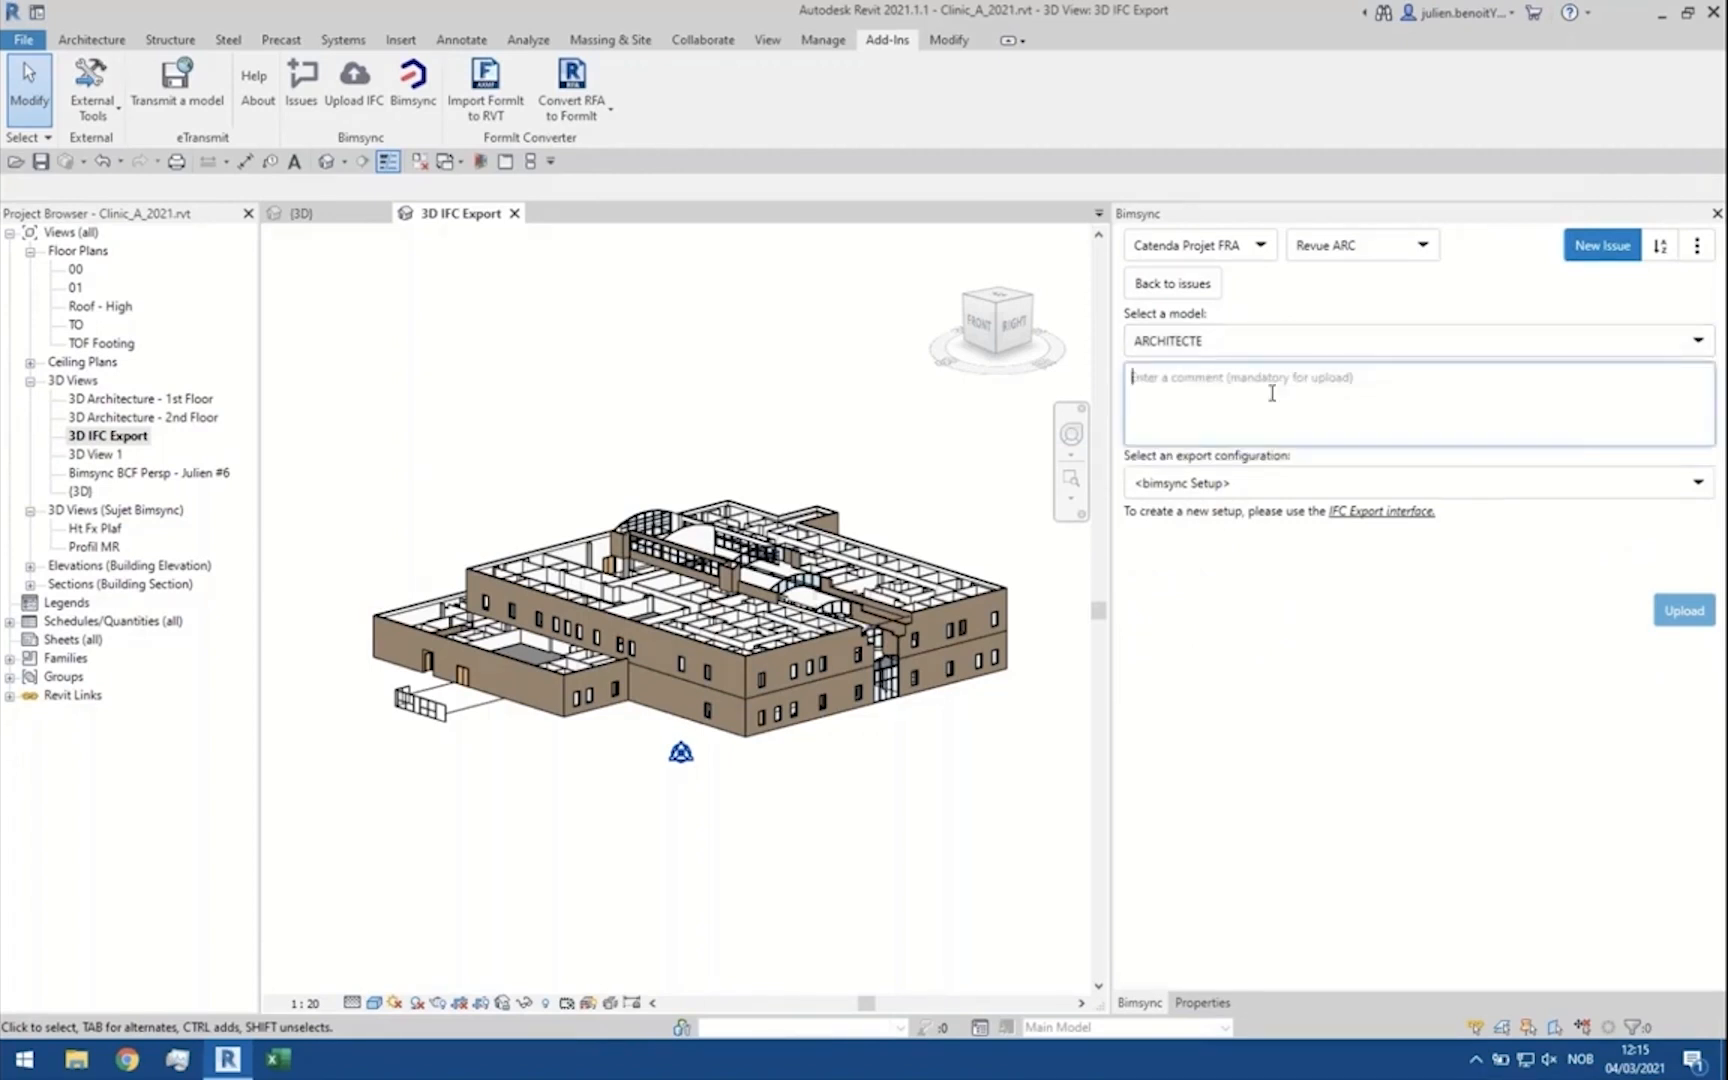
pyautogui.write('Rev')
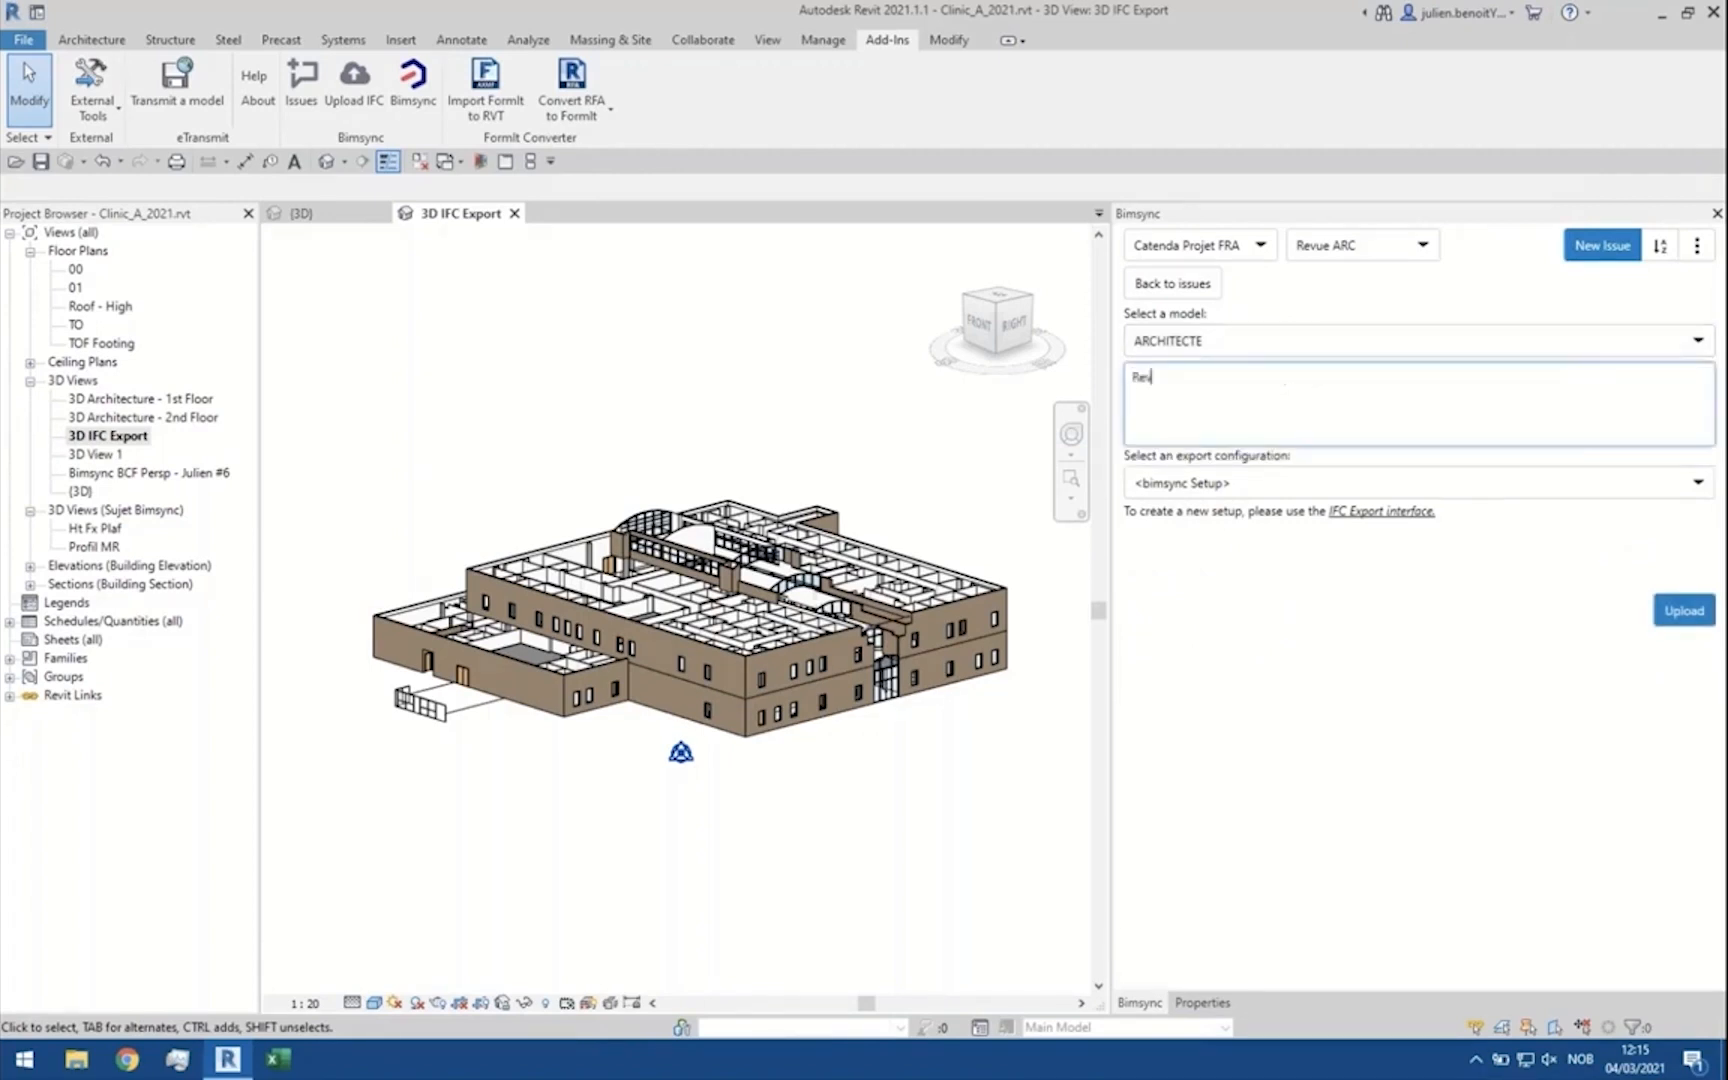
pyautogui.write('it v3')
# Step: Review the available export configurations, keep <bimsync Setup>, and upload the model as IFC
pyautogui.click(1257, 492)
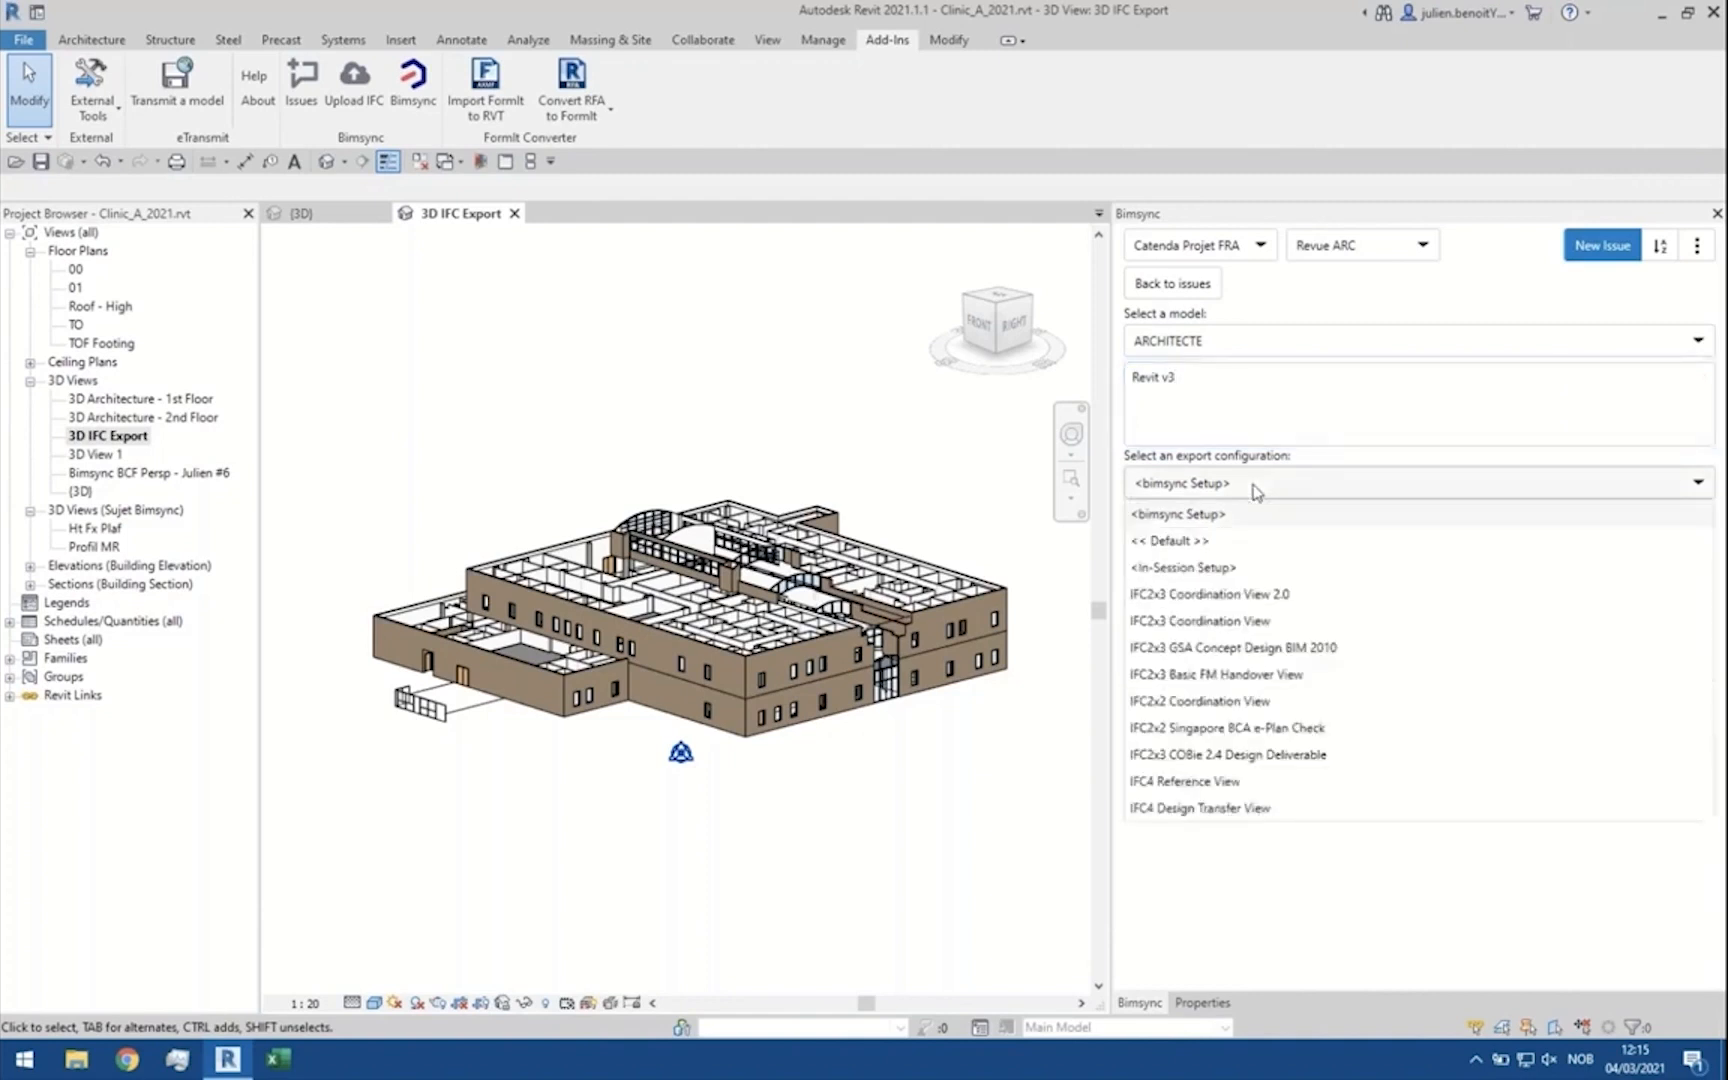
pyautogui.click(1252, 514)
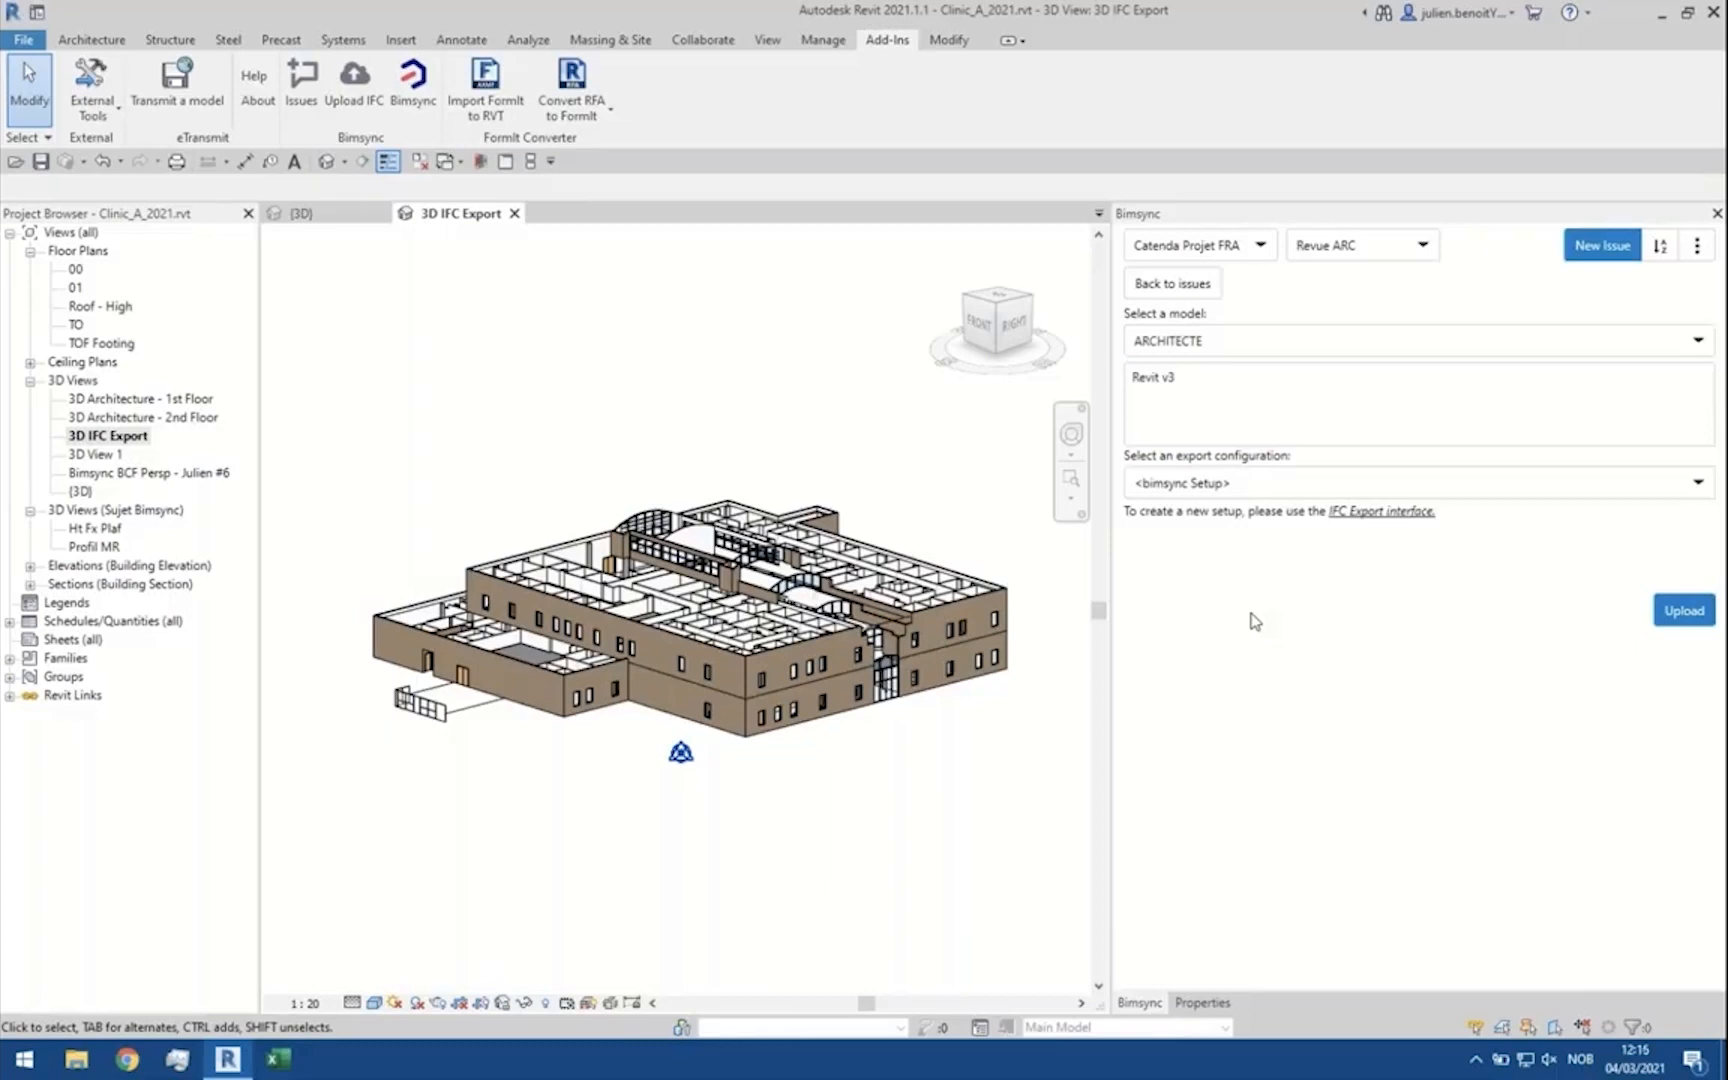
pyautogui.click(1258, 489)
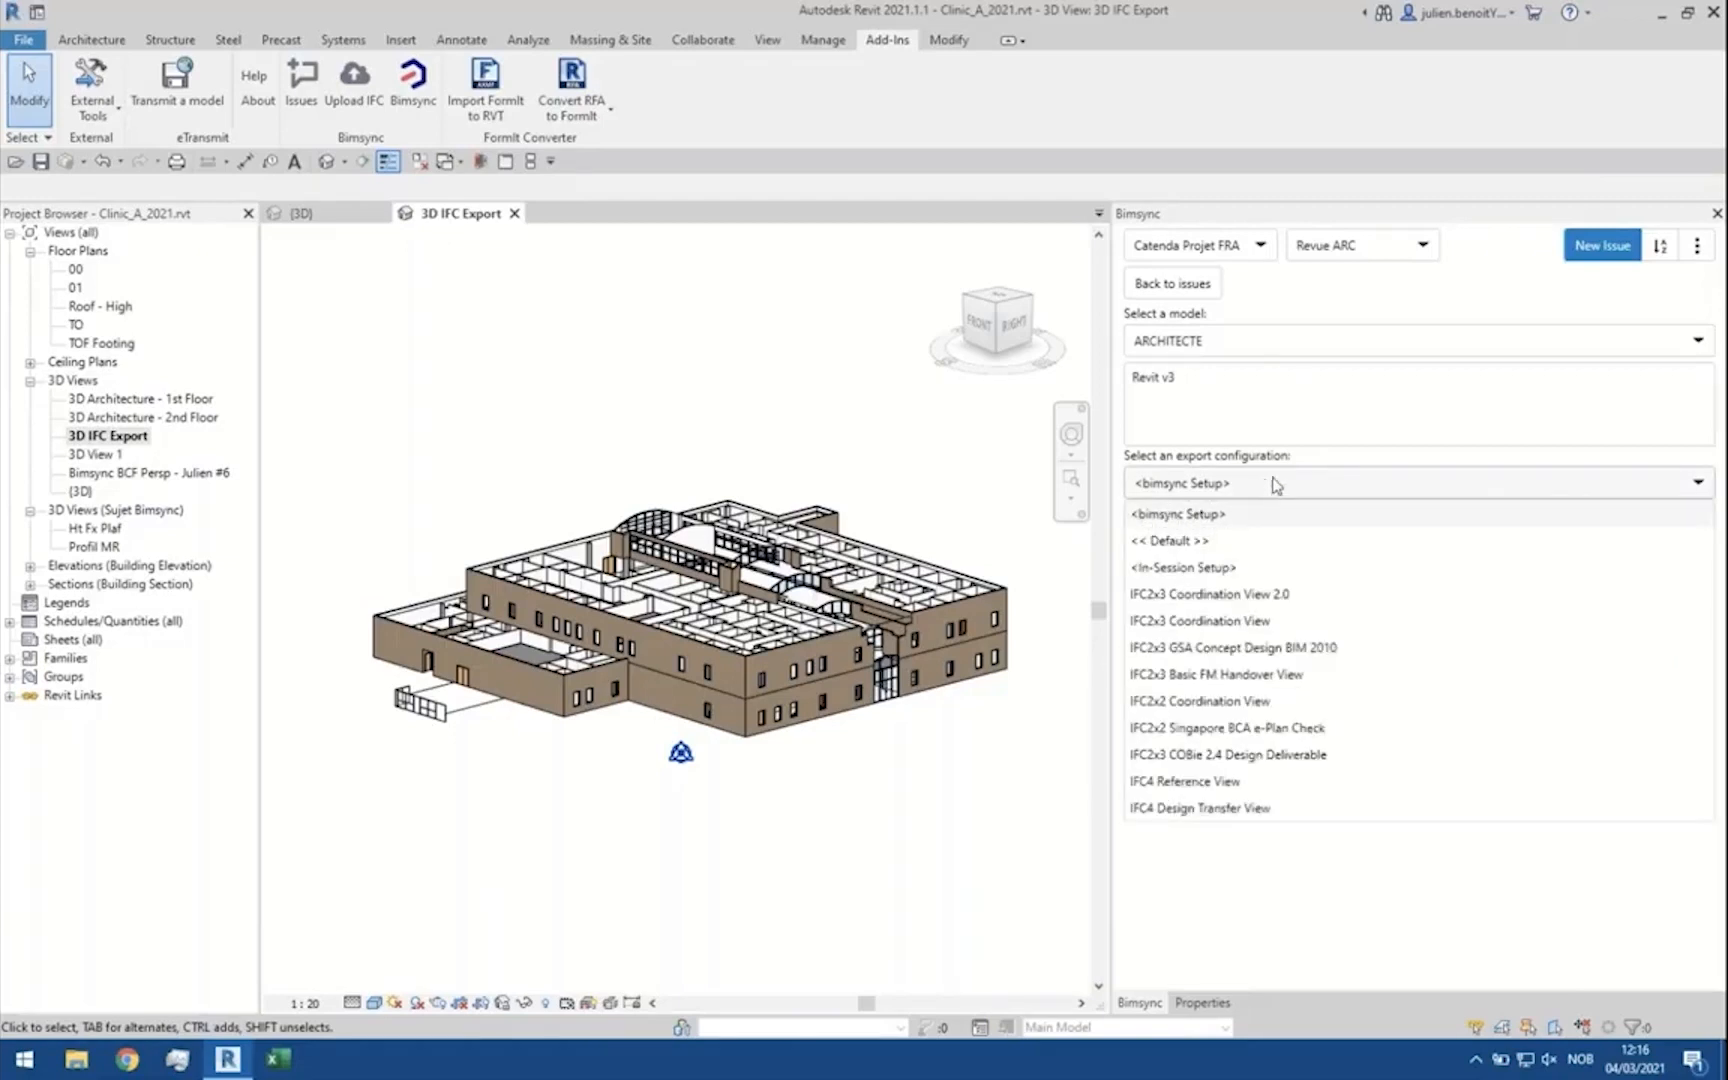
pyautogui.click(1275, 485)
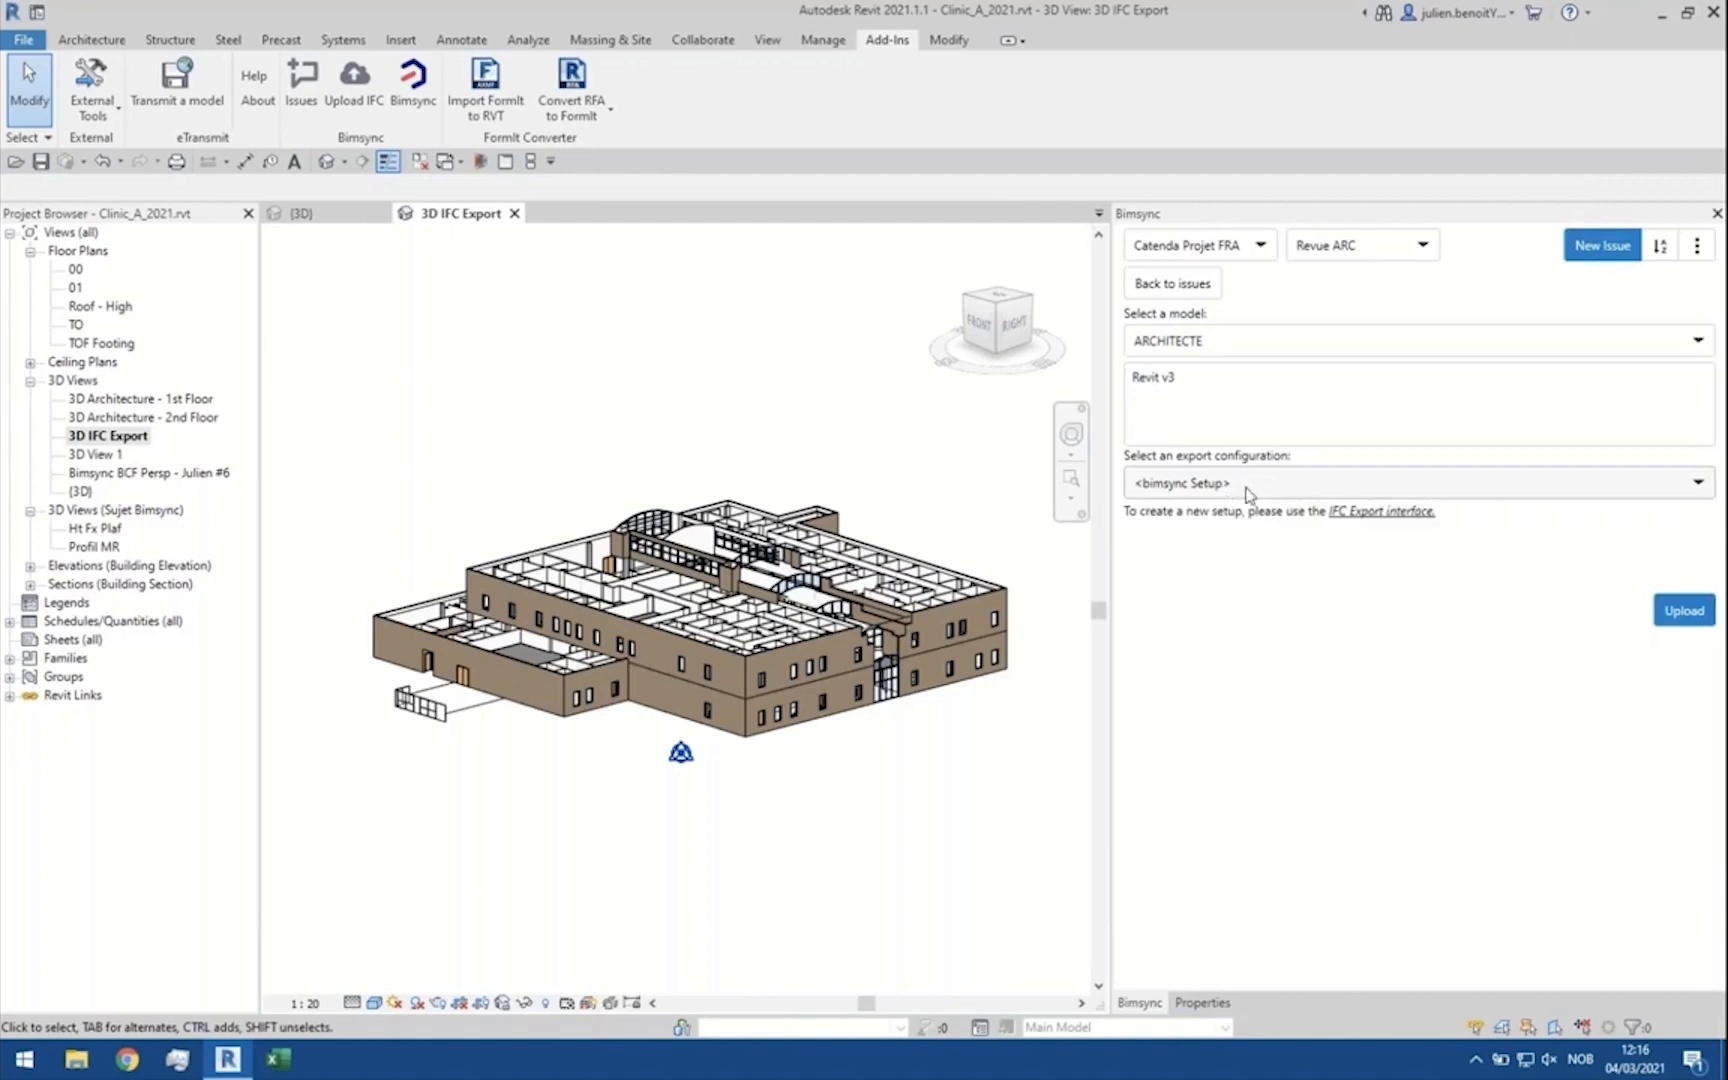
pyautogui.click(1248, 490)
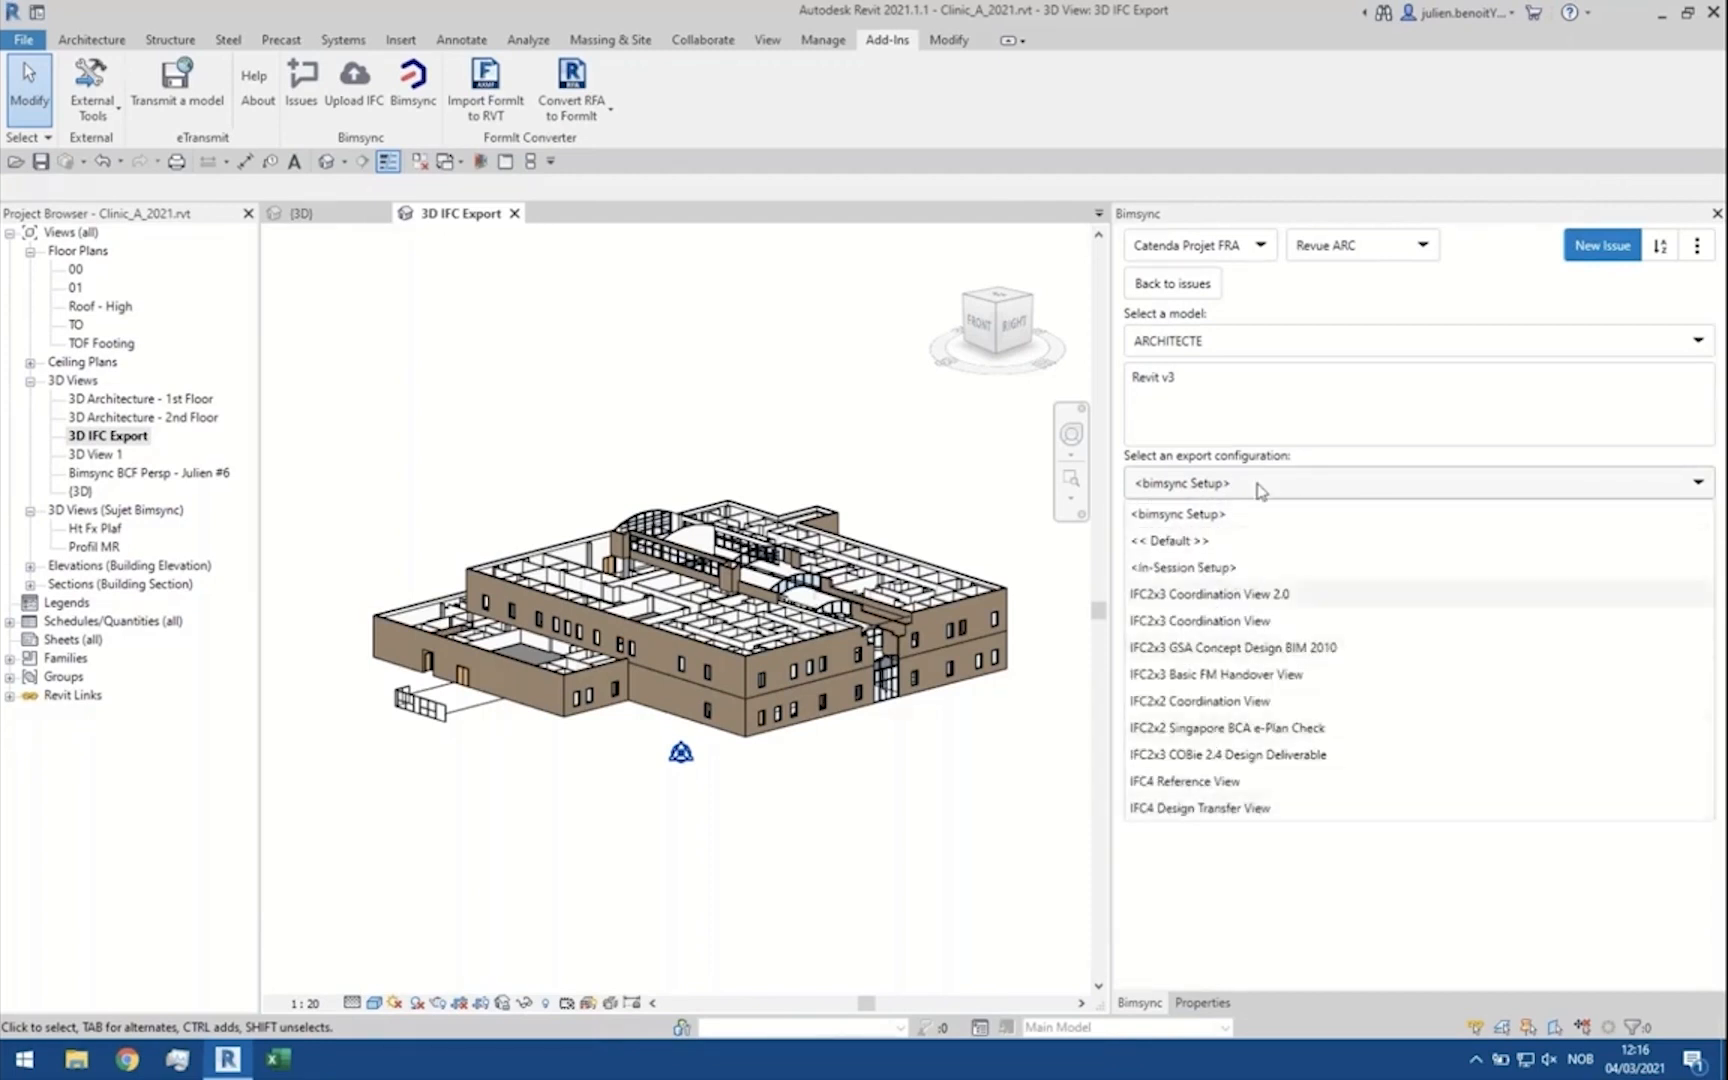
pyautogui.click(1258, 490)
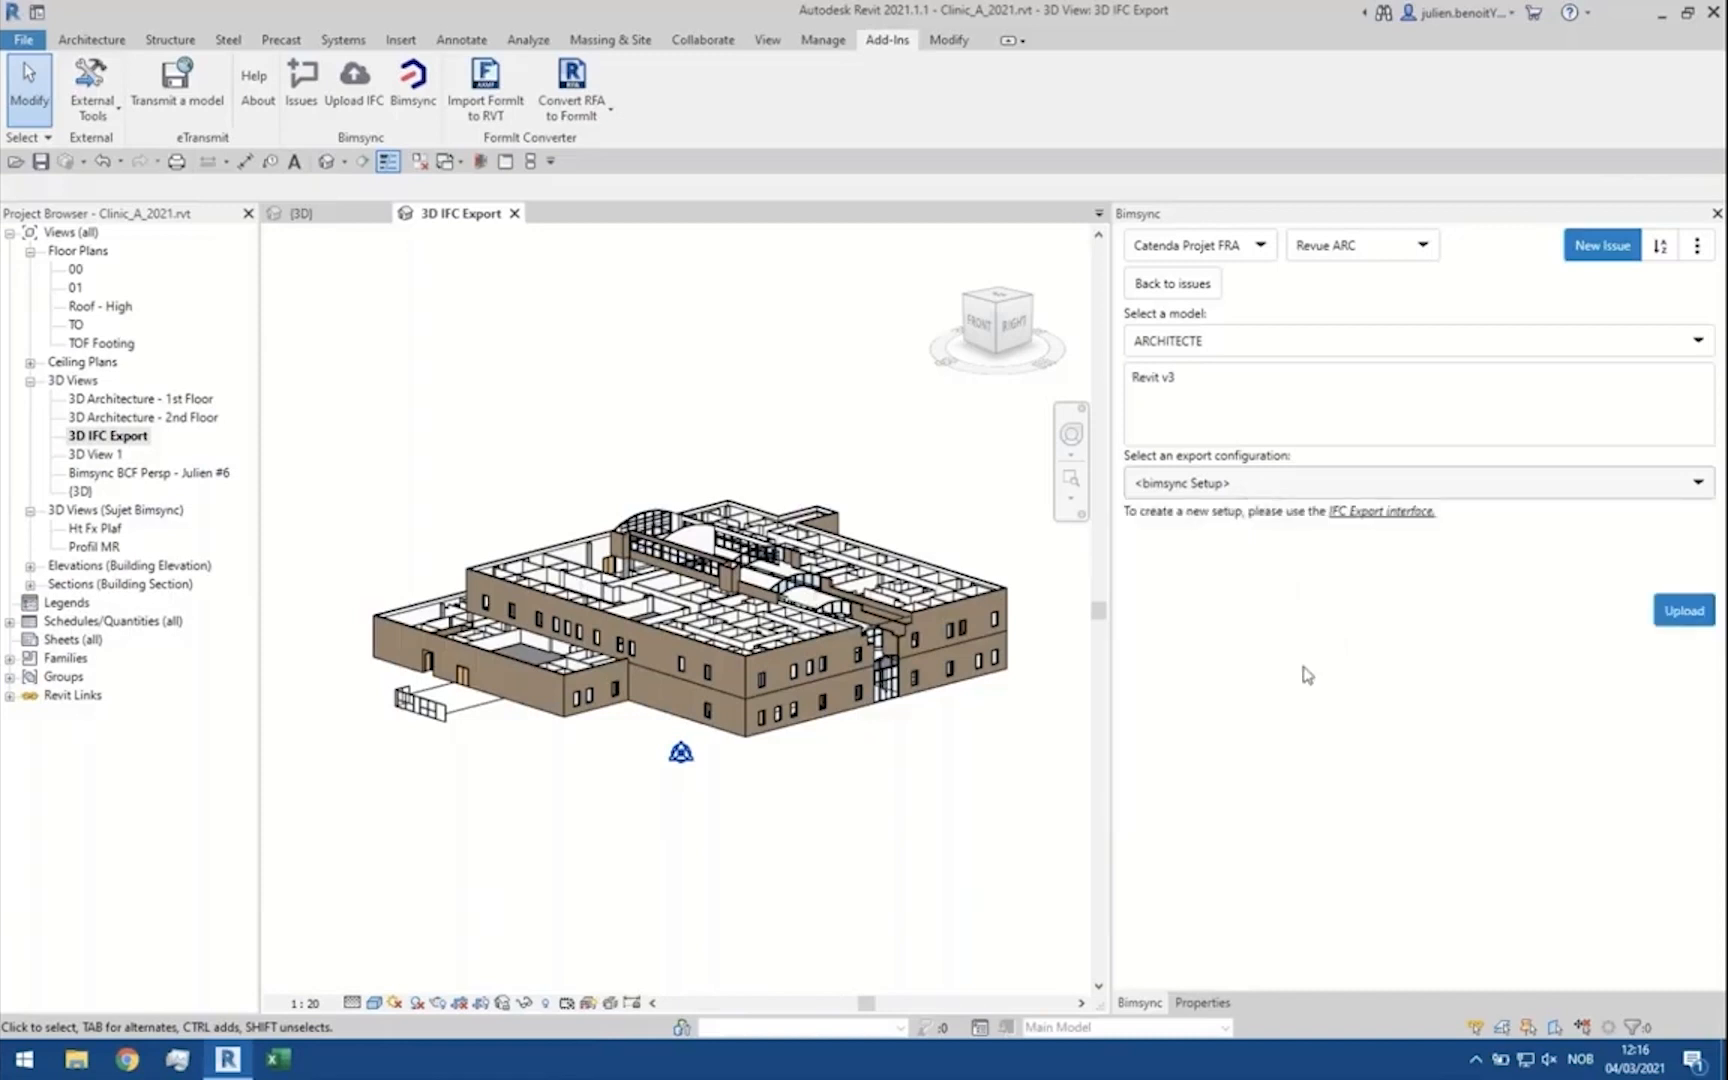
pyautogui.click(1683, 610)
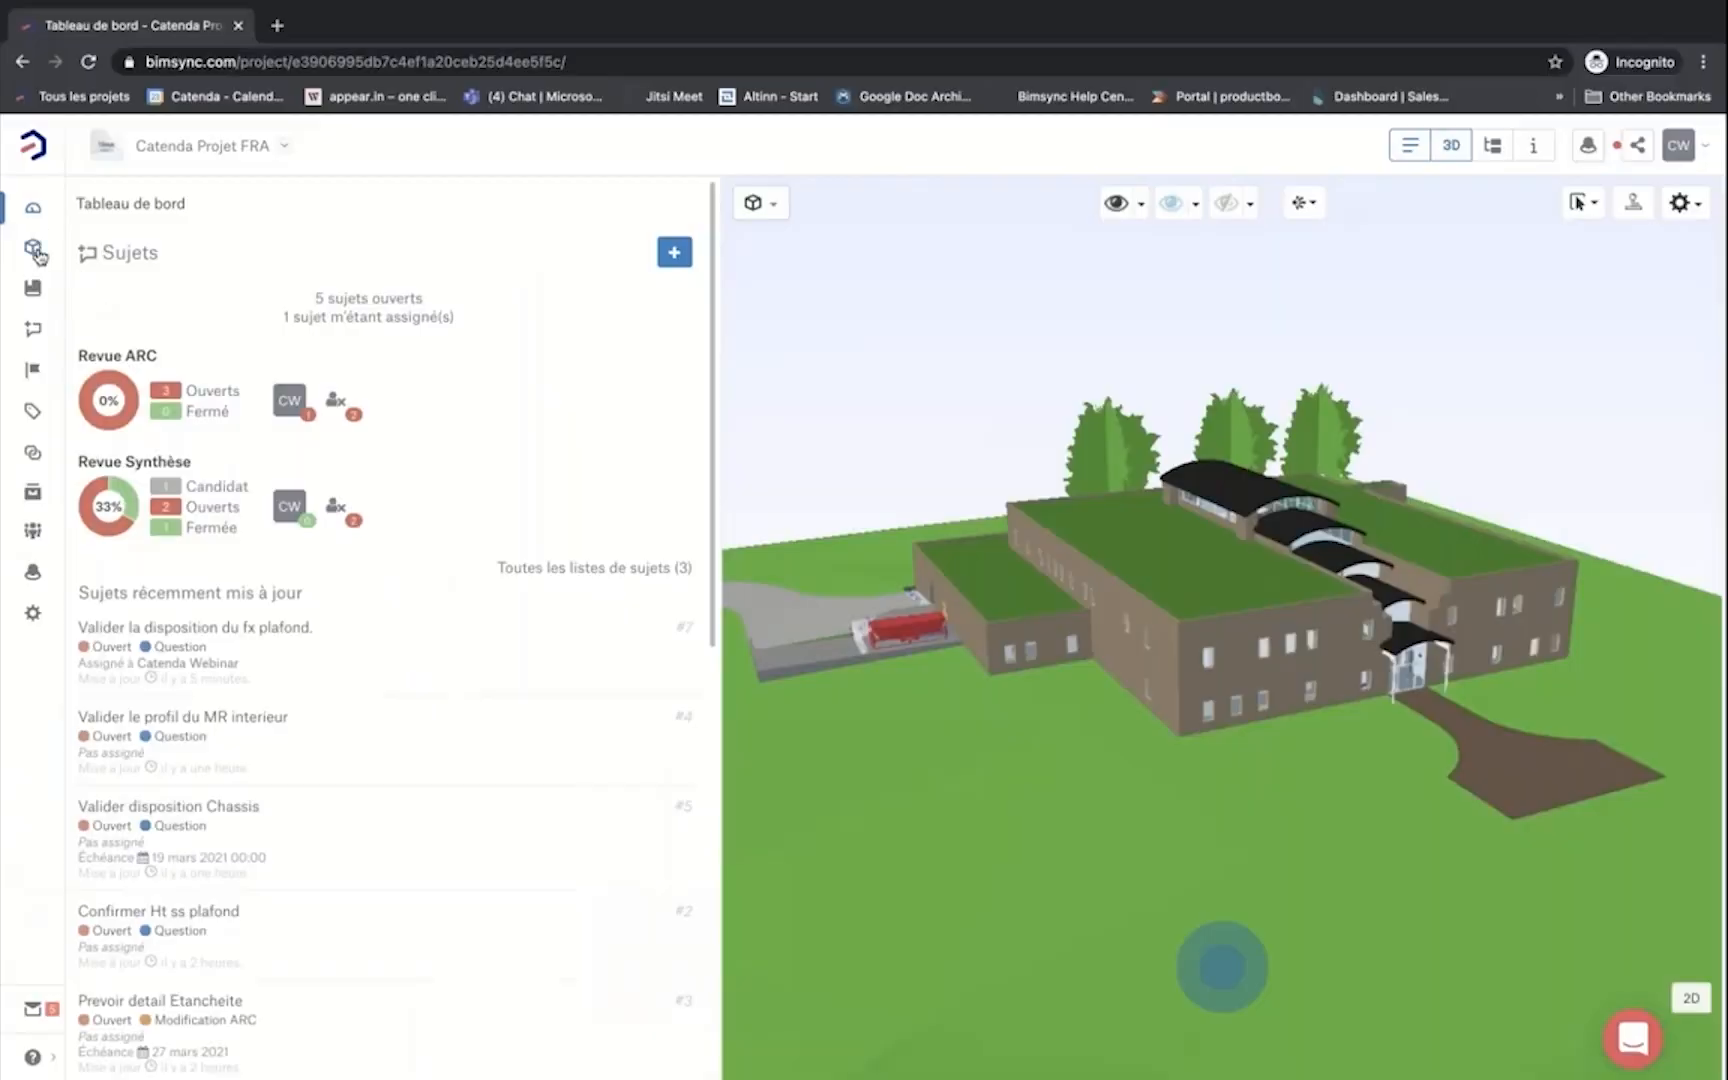
# Step: In Bimsync in the browser, look over the open issues of the Revue ARC and Revue Synthèse lists
pyautogui.click(35, 334)
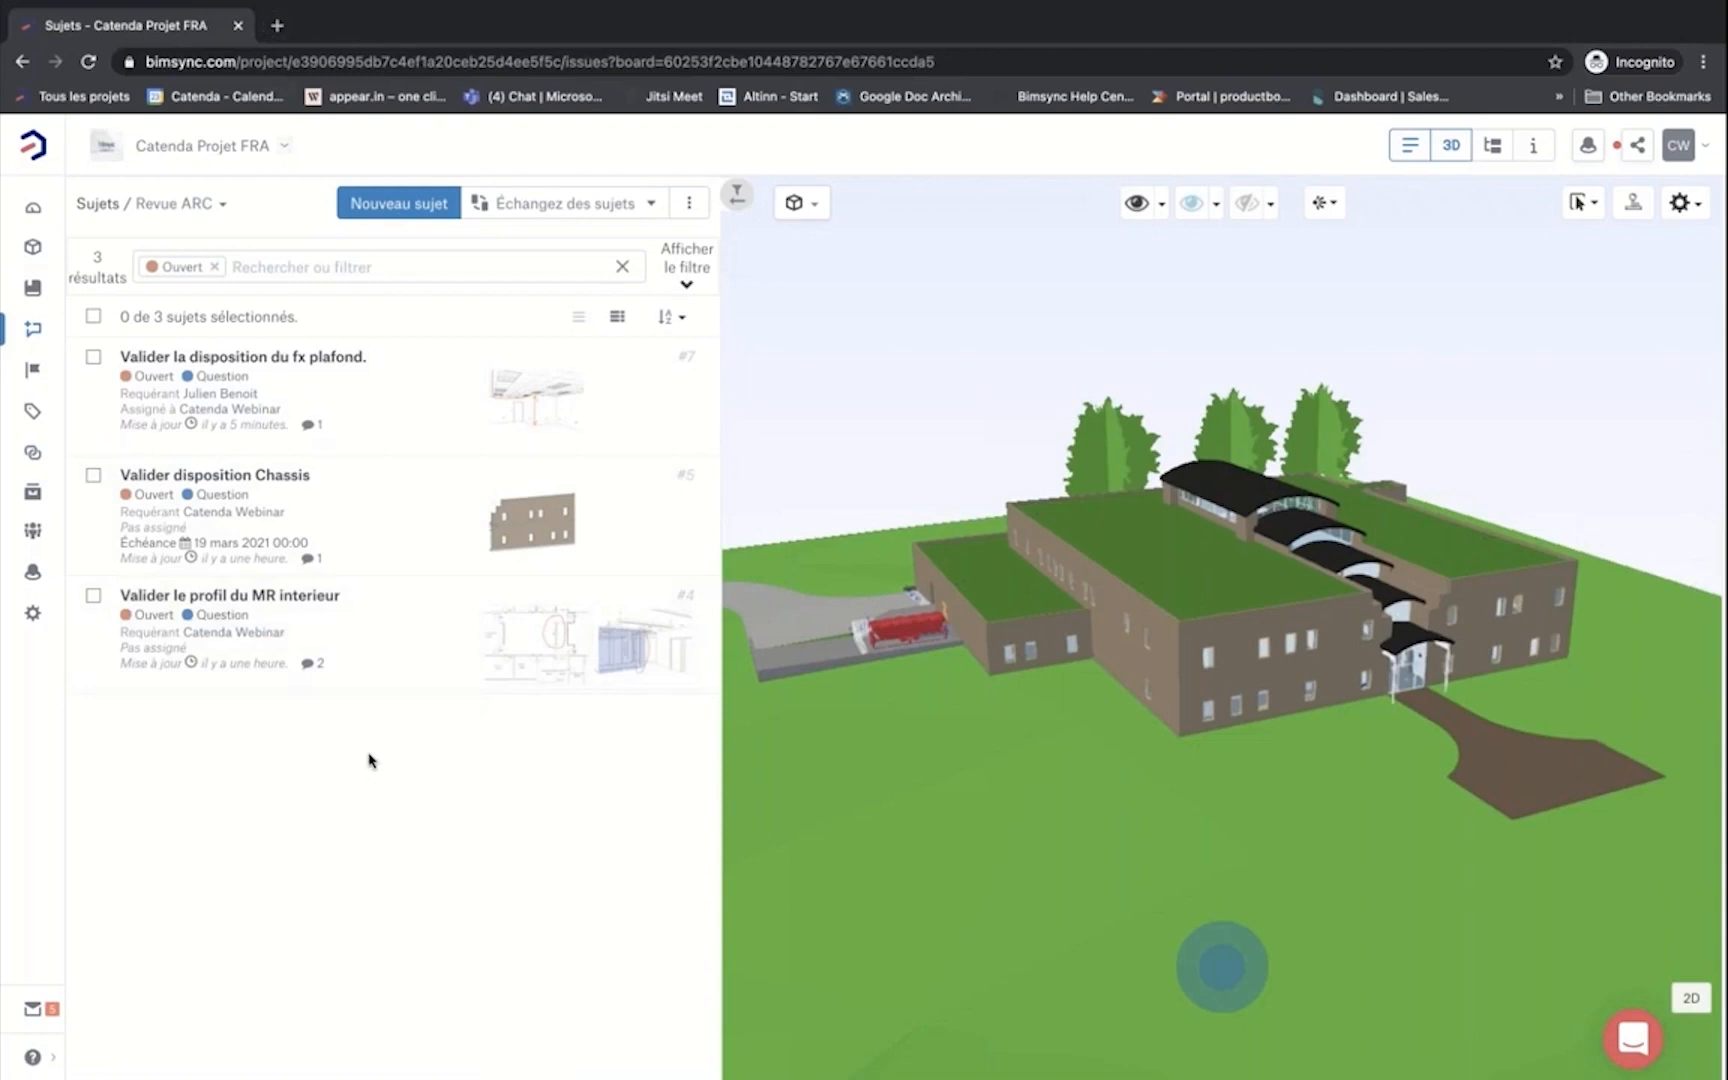
pyautogui.click(217, 207)
pyautogui.click(258, 300)
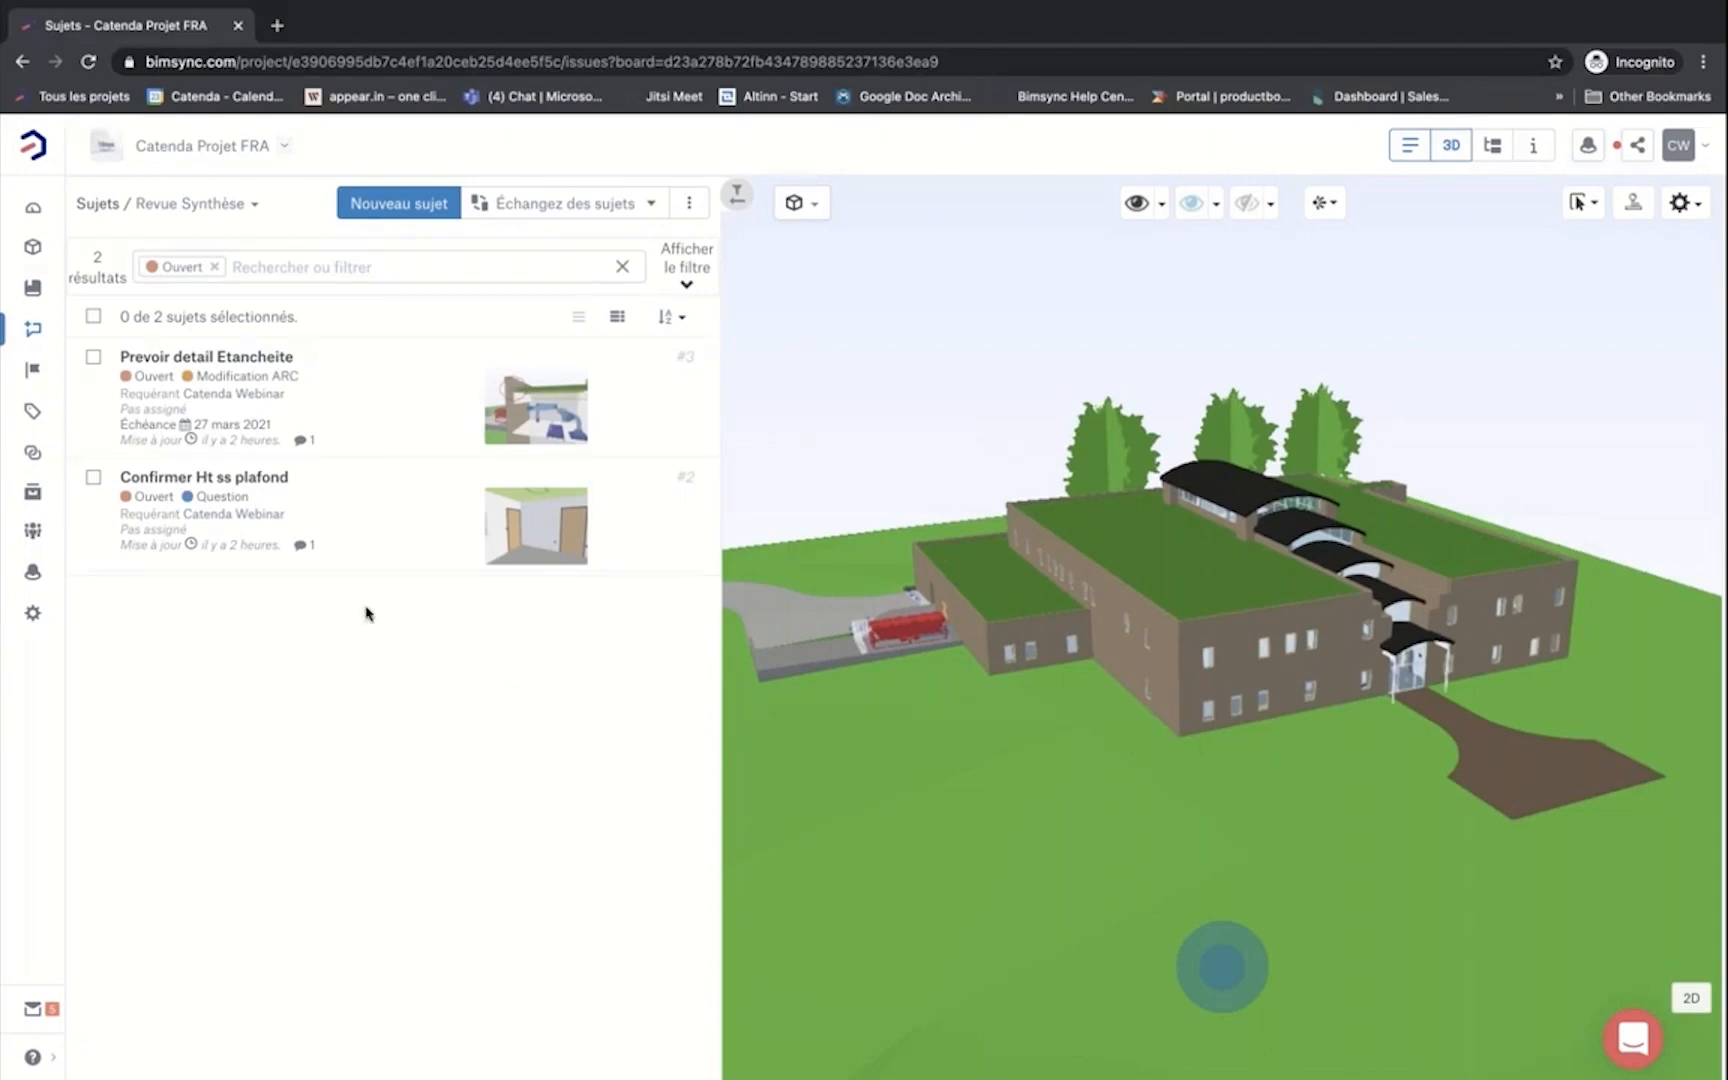
# Step: Check the revisions of the ARCHITECTE model in the project's models and return to the dashboard
pyautogui.click(33, 248)
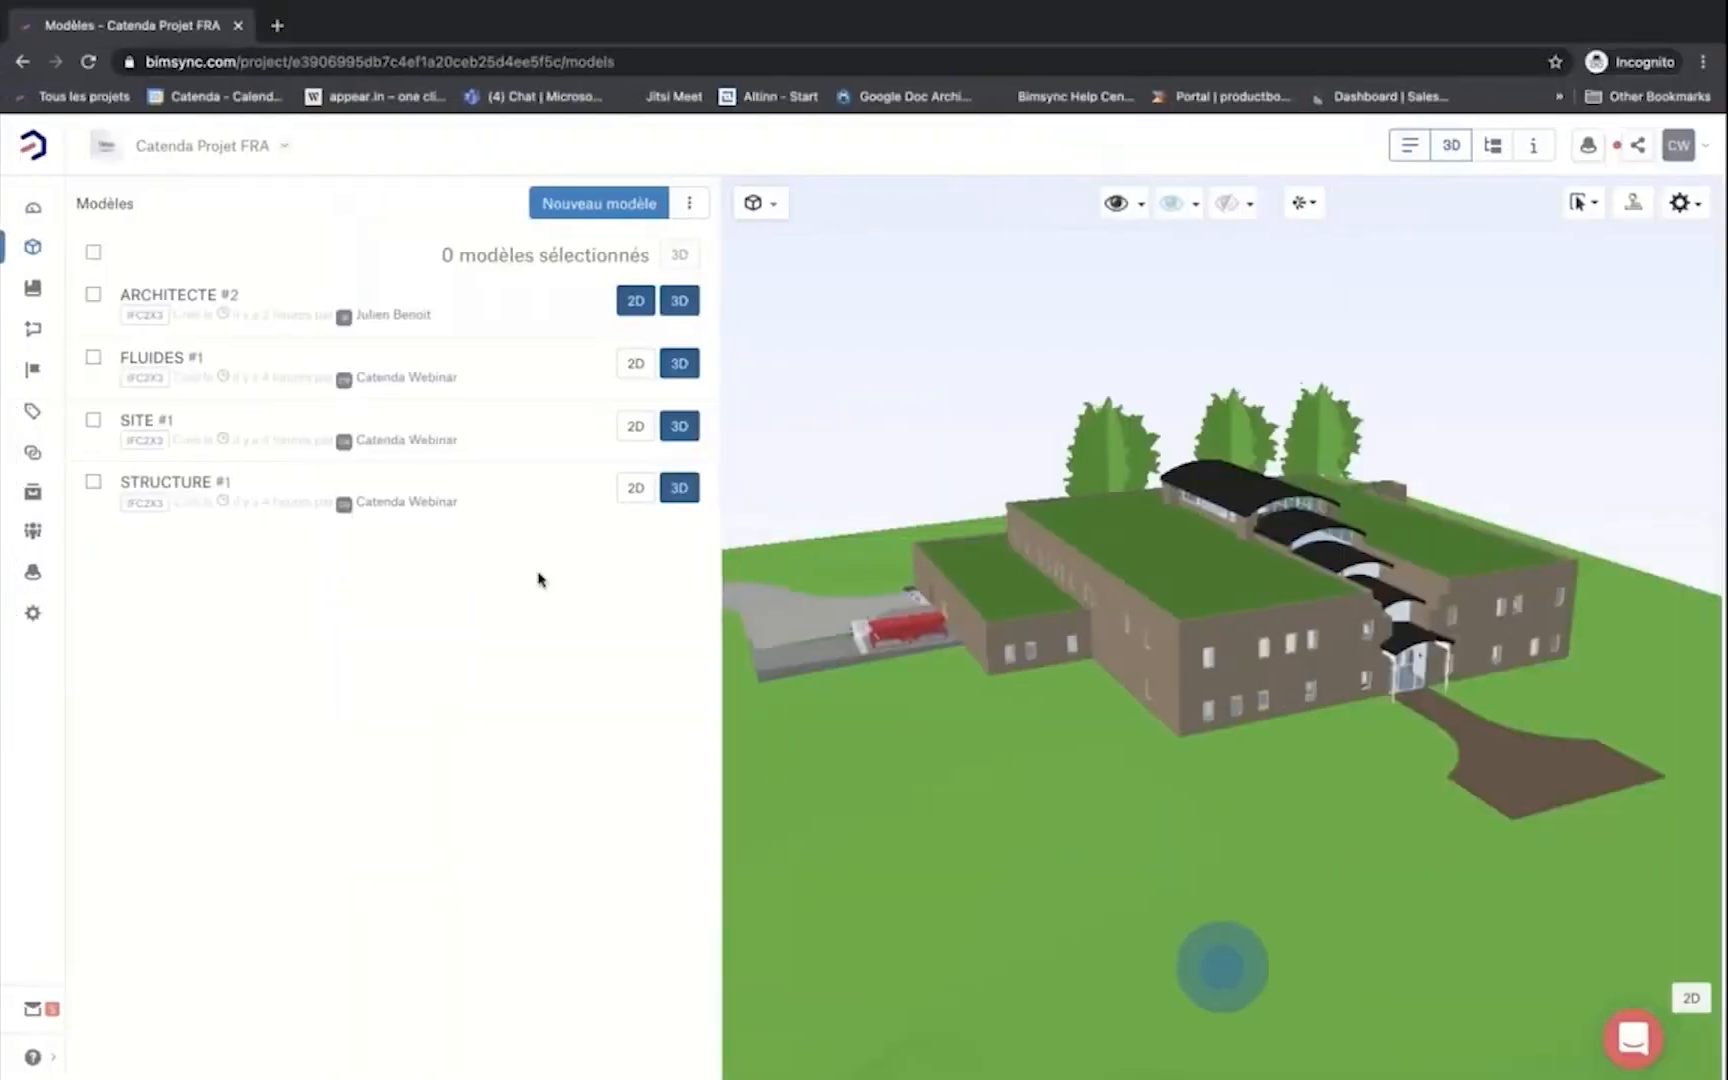
pyautogui.click(250, 296)
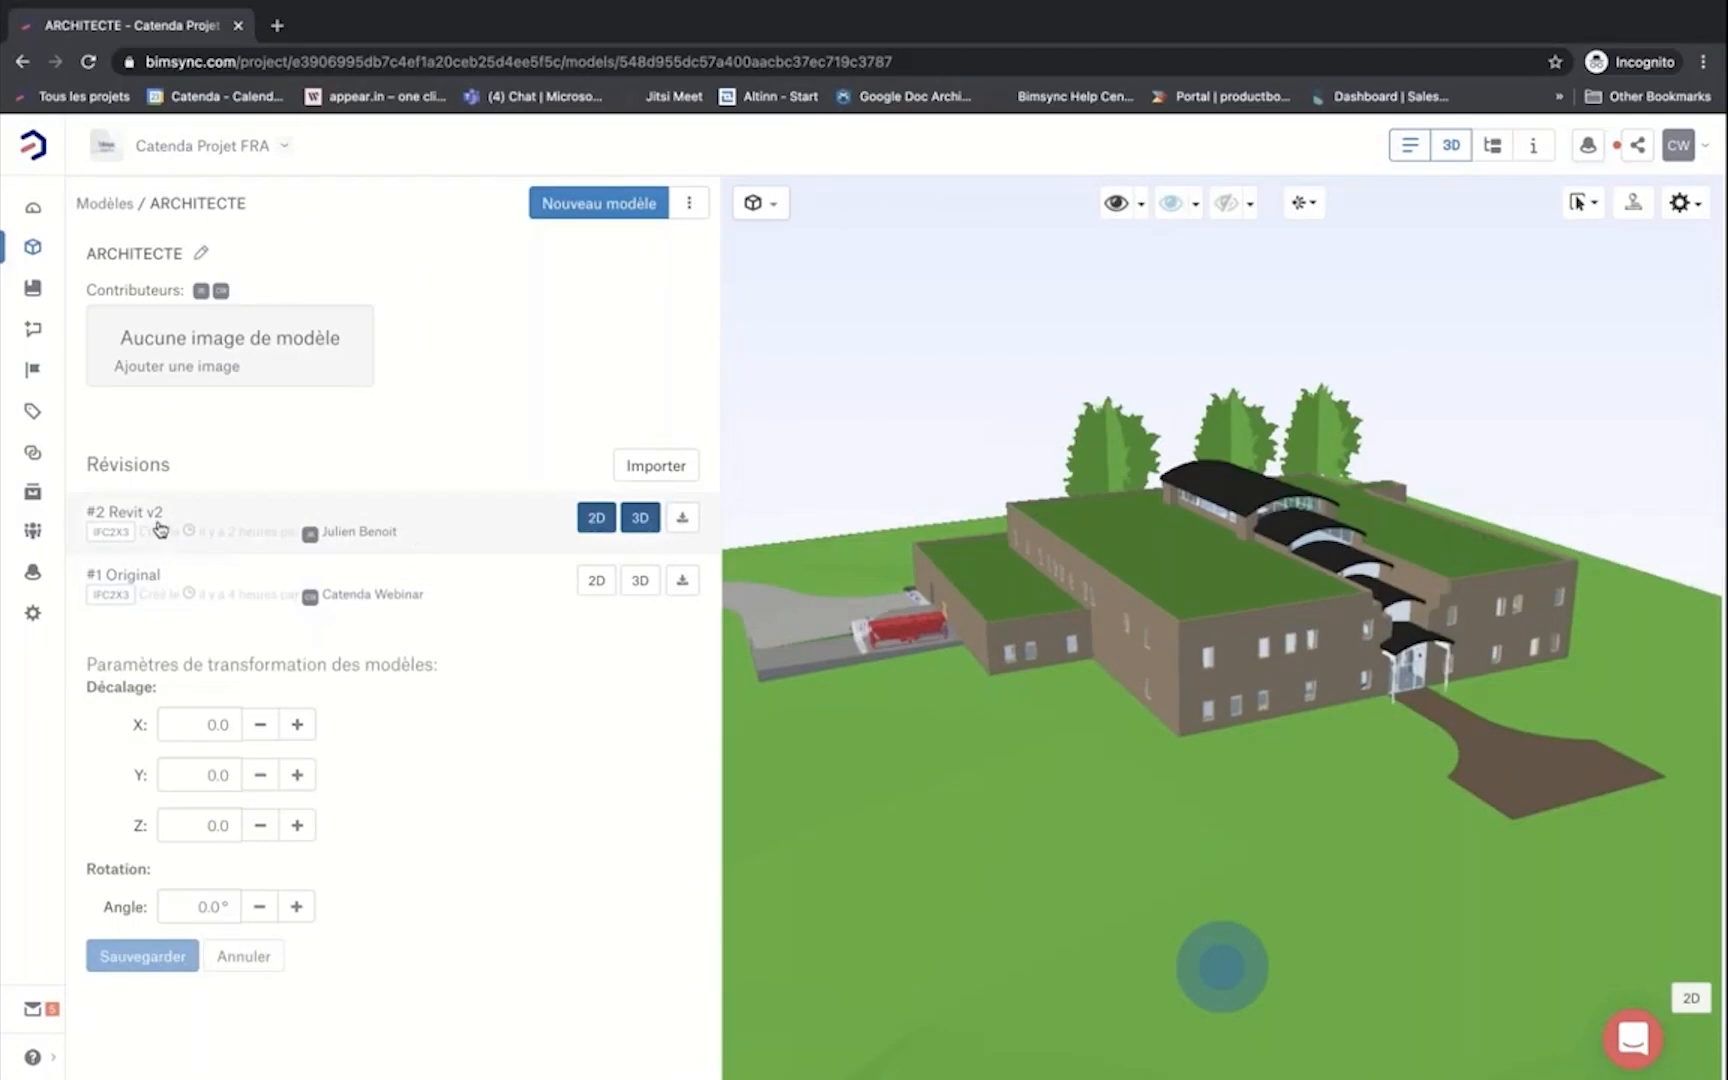
pyautogui.click(33, 207)
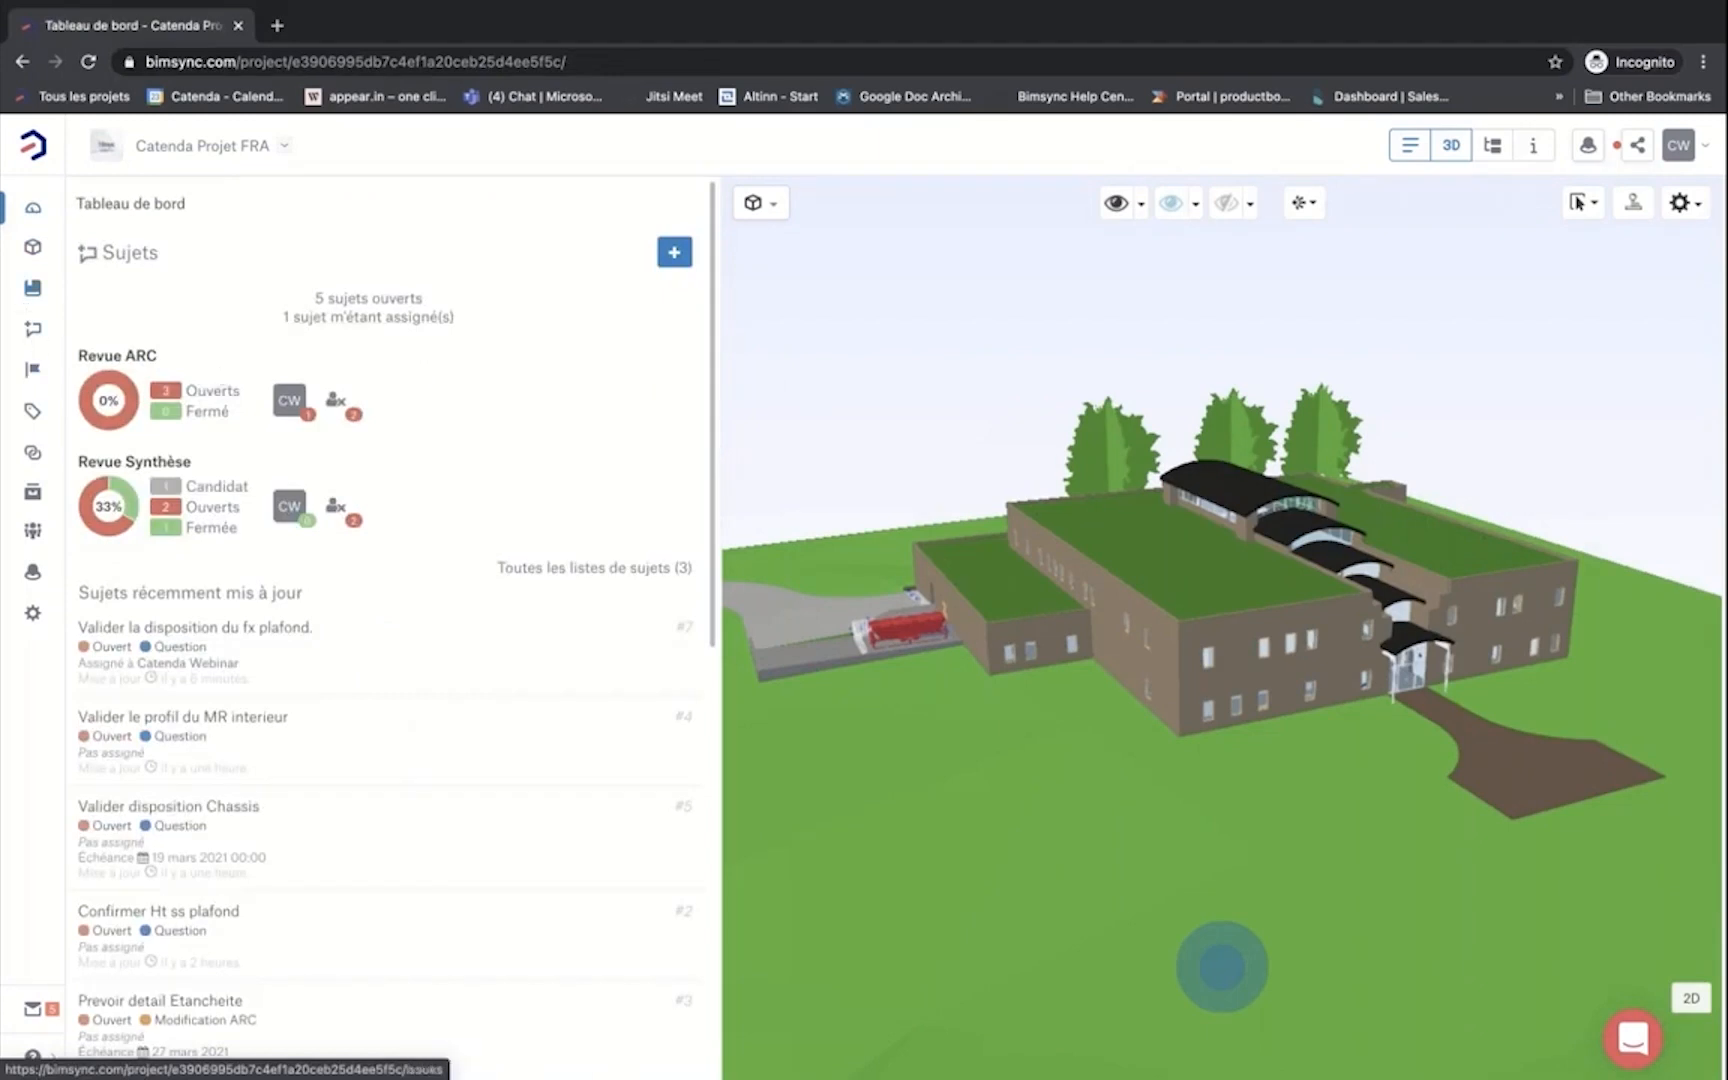
# Step: Open the Revue Synthèse issue "Prevoir detail Etancheite", restore its 3D viewpoint, and examine the sectioned facade and roof junction
pyautogui.click(195, 507)
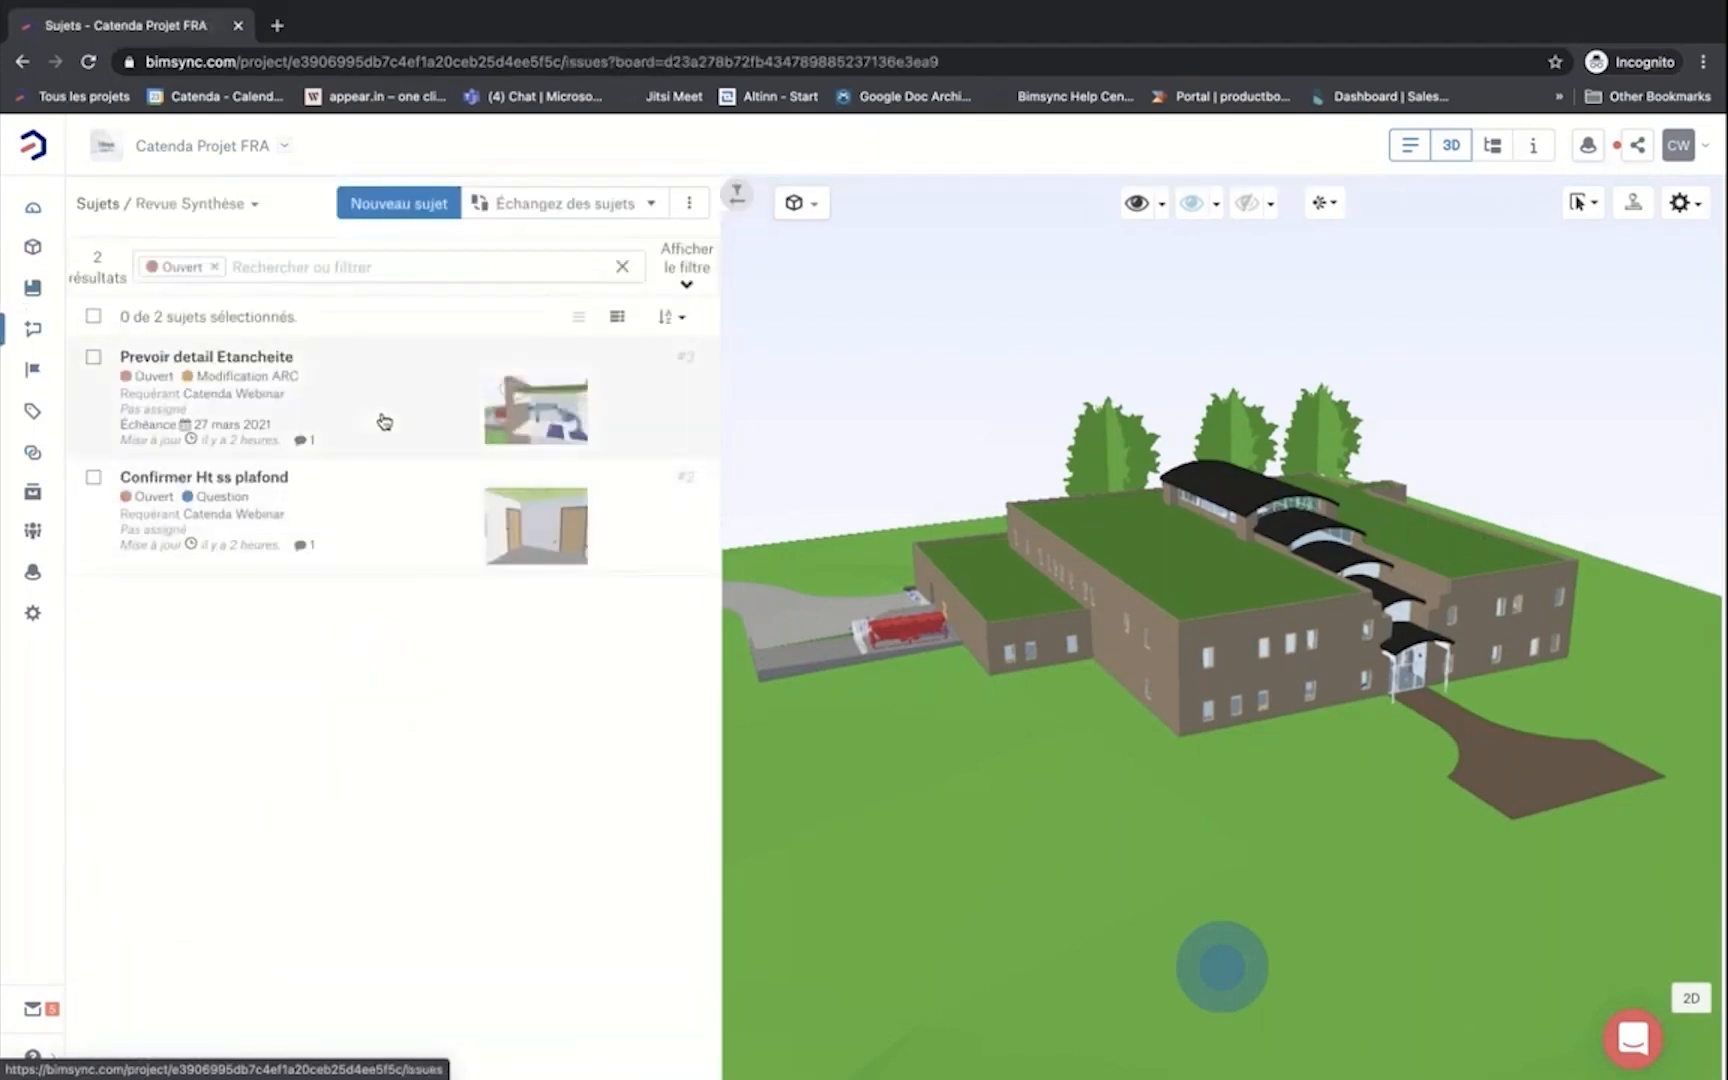
pyautogui.click(384, 421)
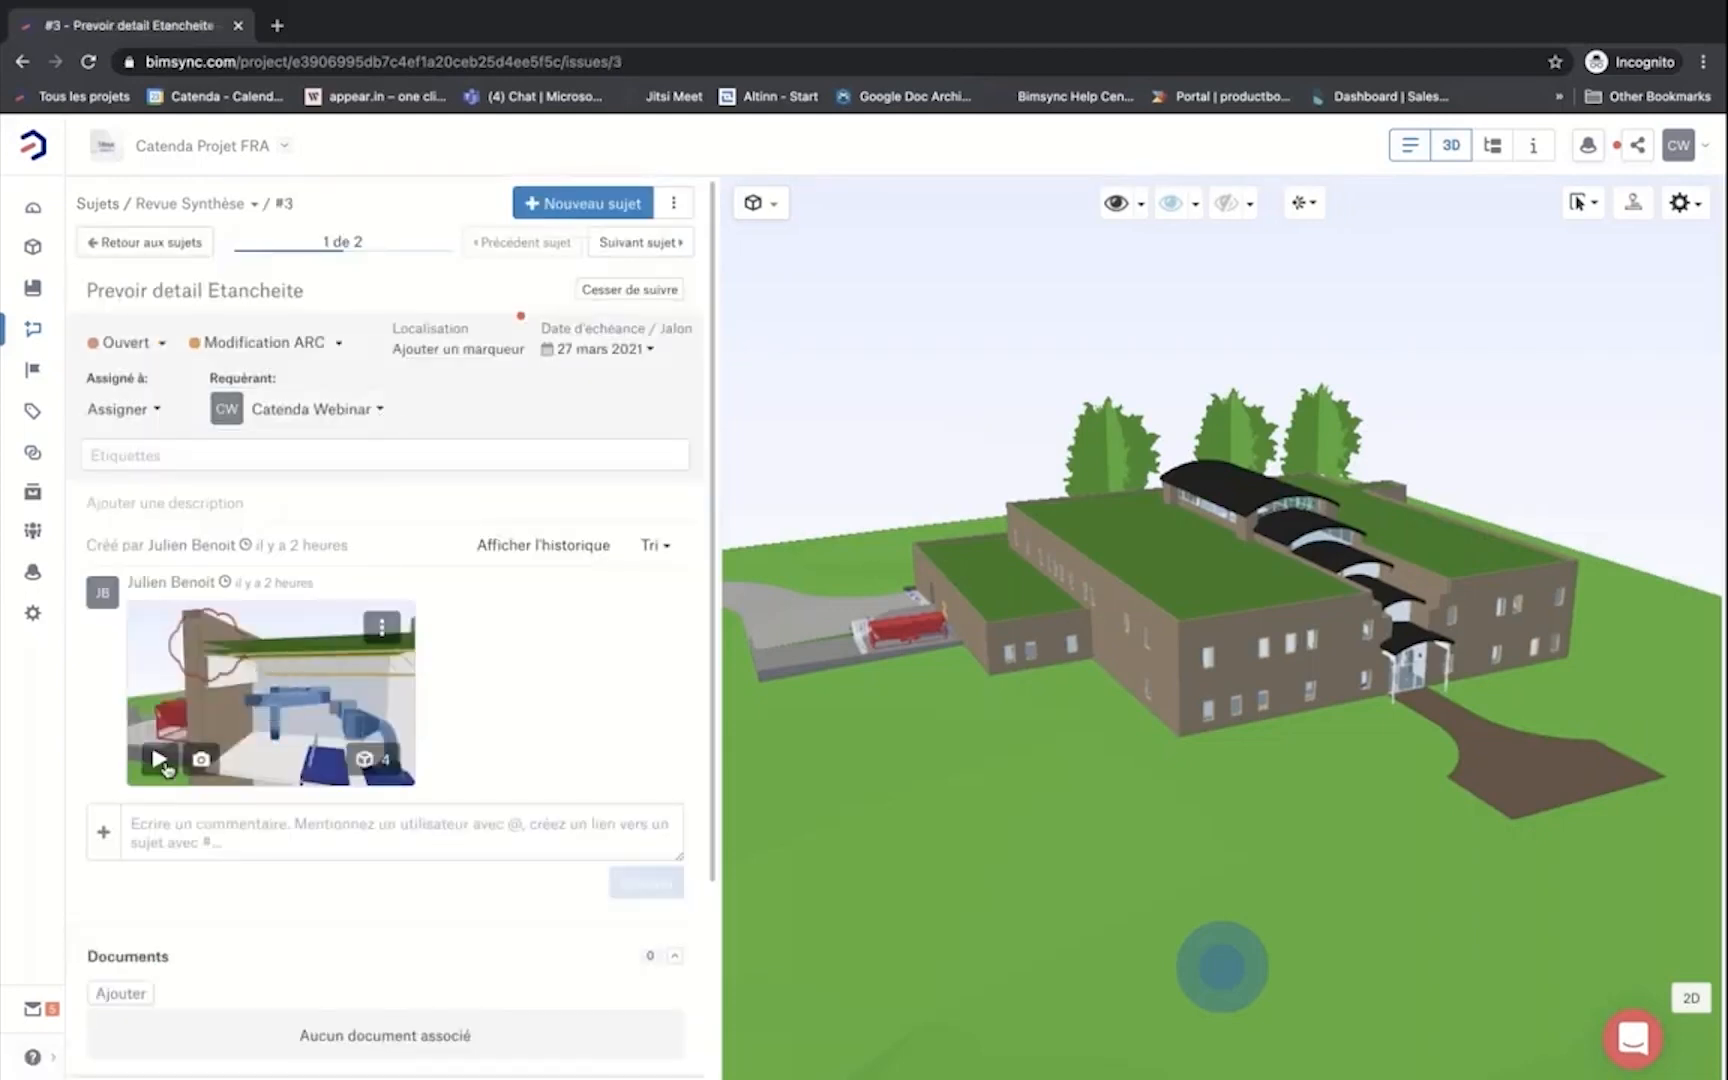
pyautogui.click(164, 763)
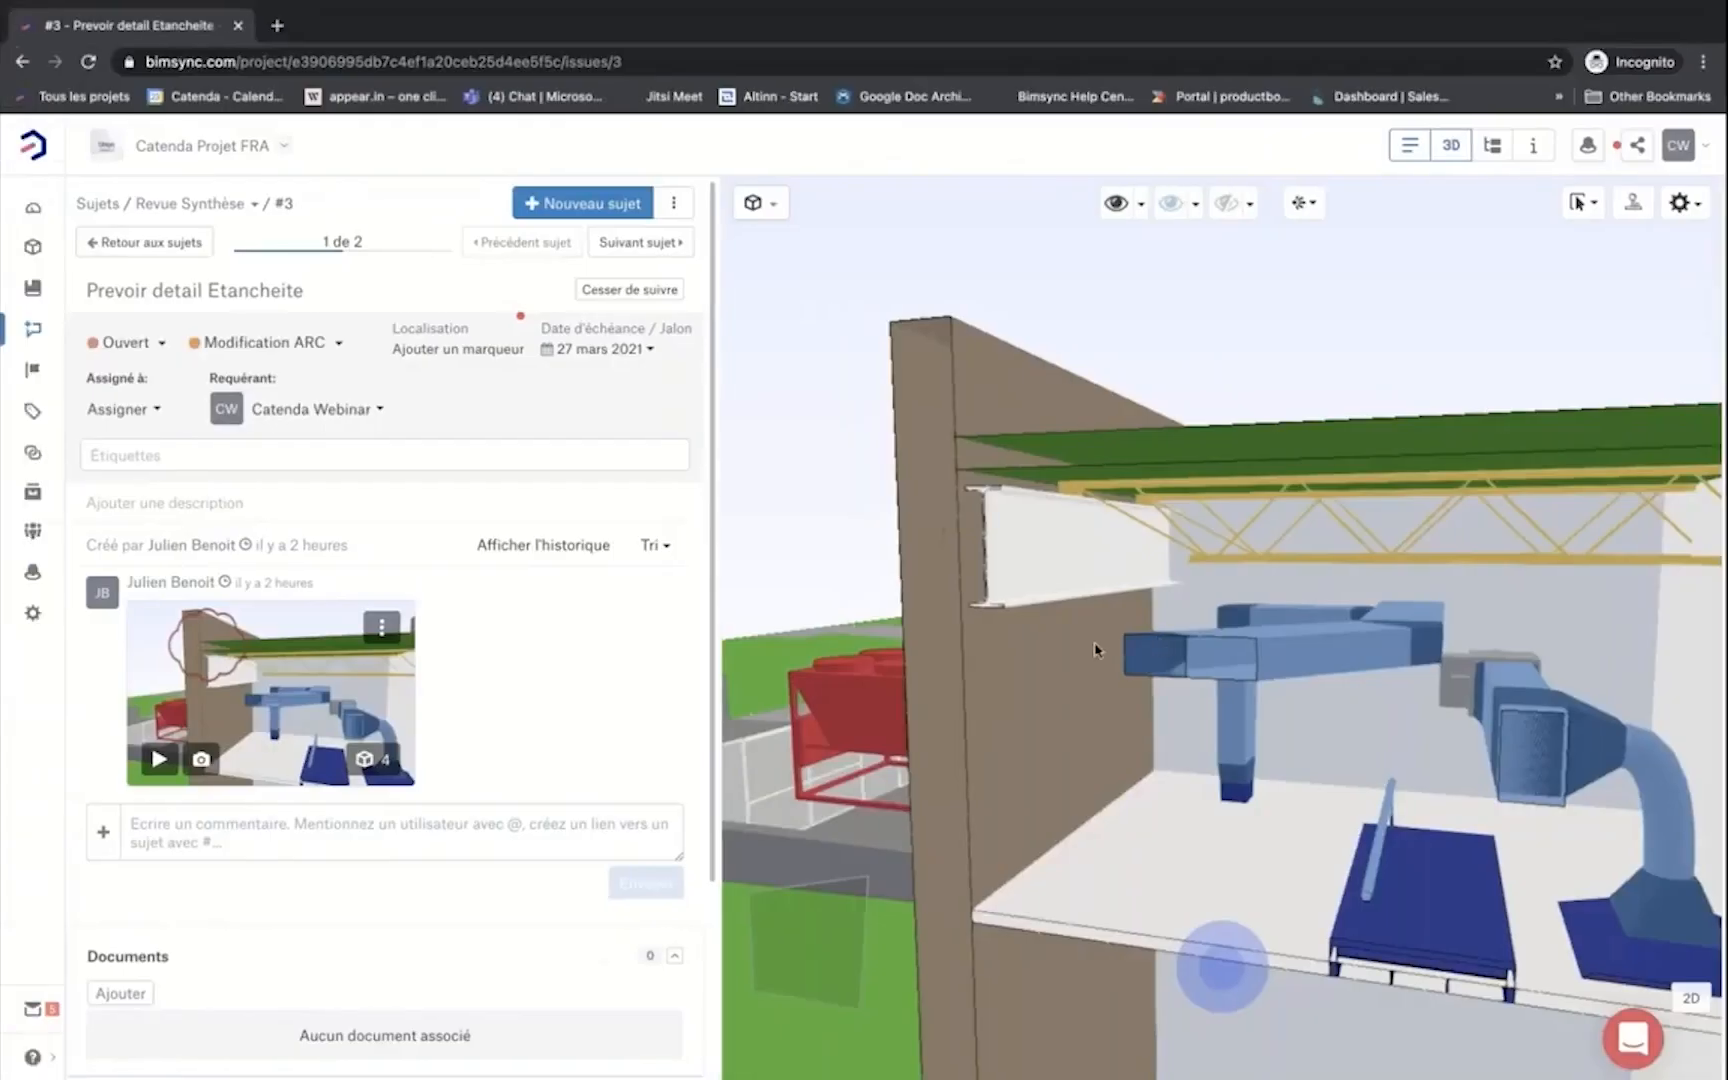
pyautogui.moveTo(1097, 650); pyautogui.dragTo(1097, 667)
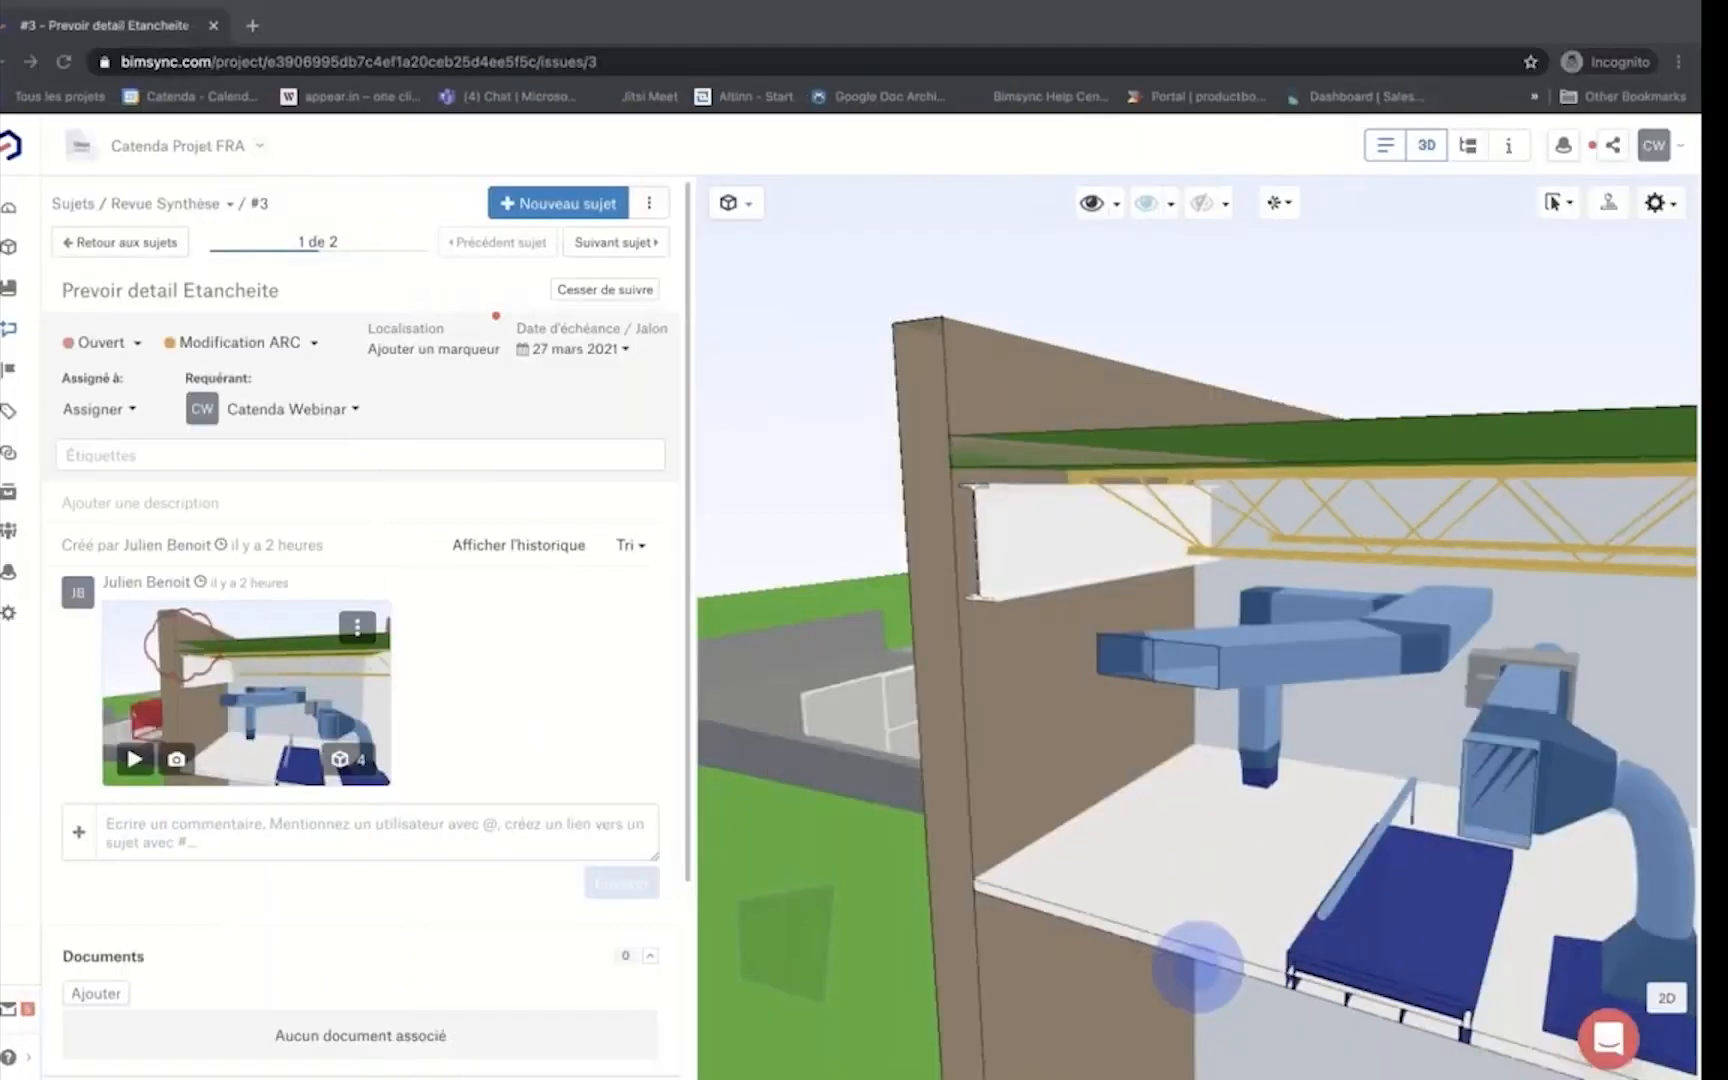
pyautogui.moveTo(909, 748); pyautogui.dragTo(913, 699)
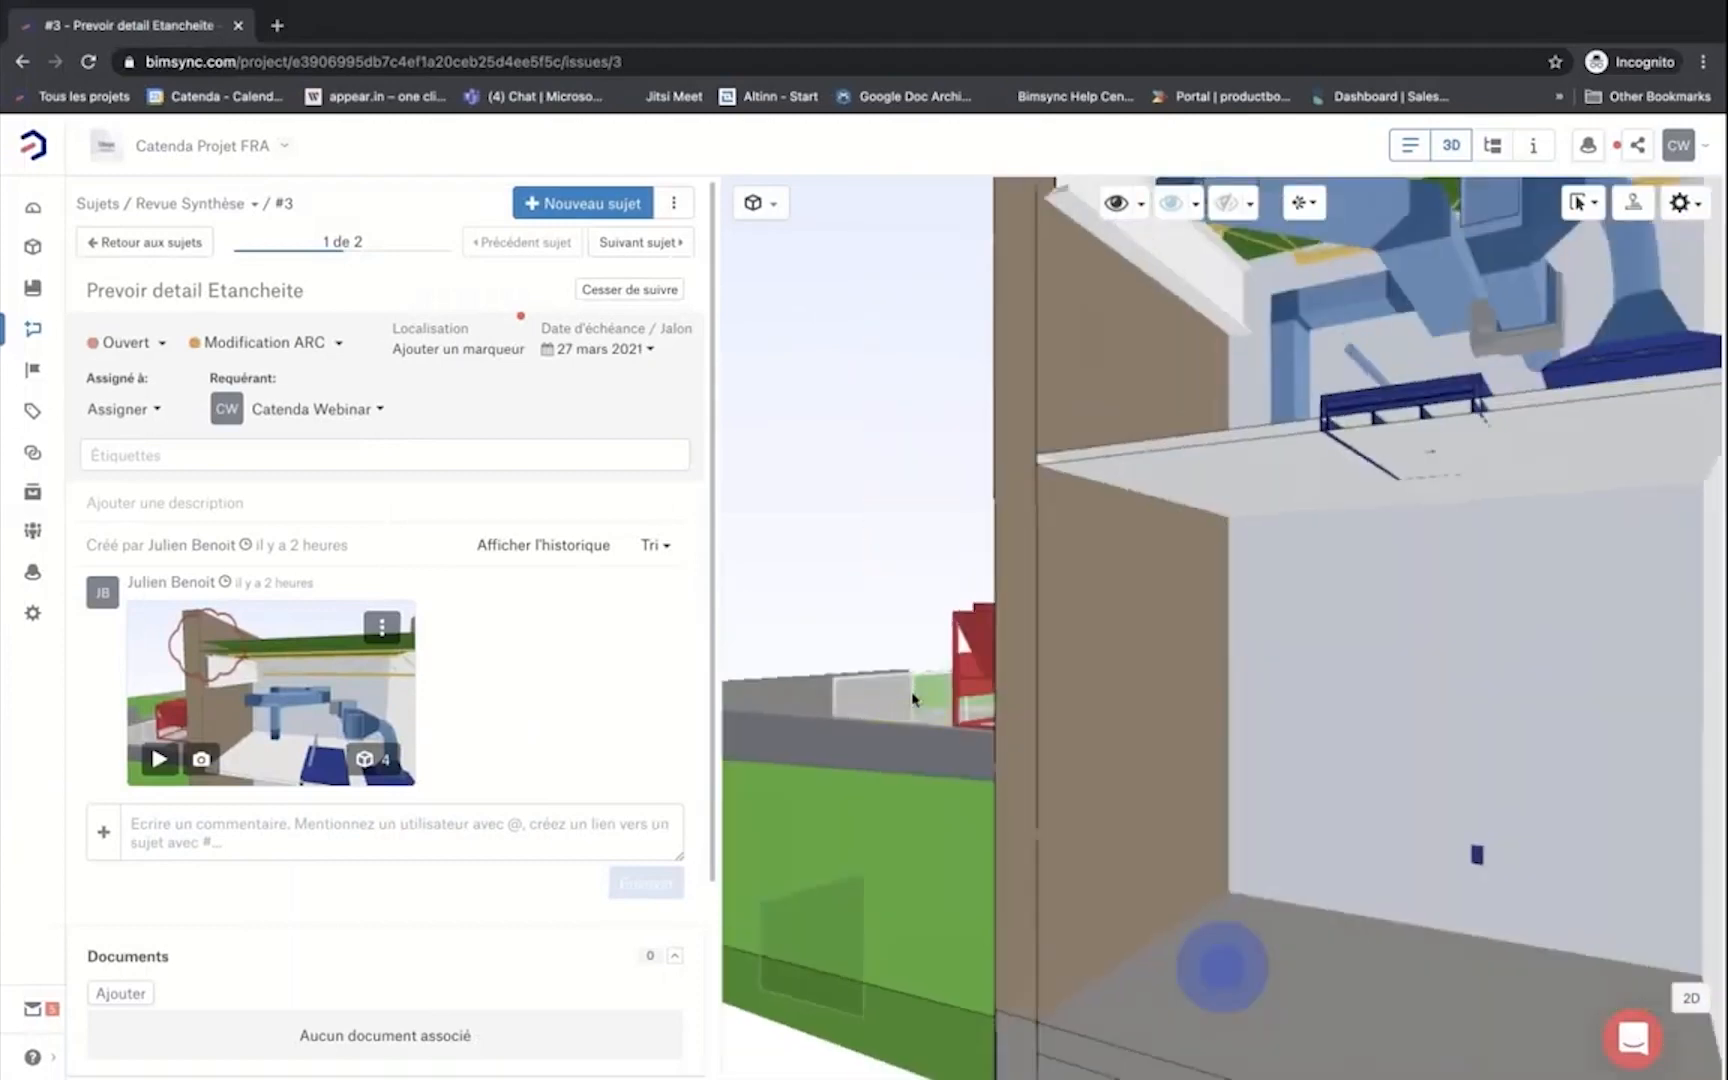
pyautogui.scroll(-5, 913, 699)
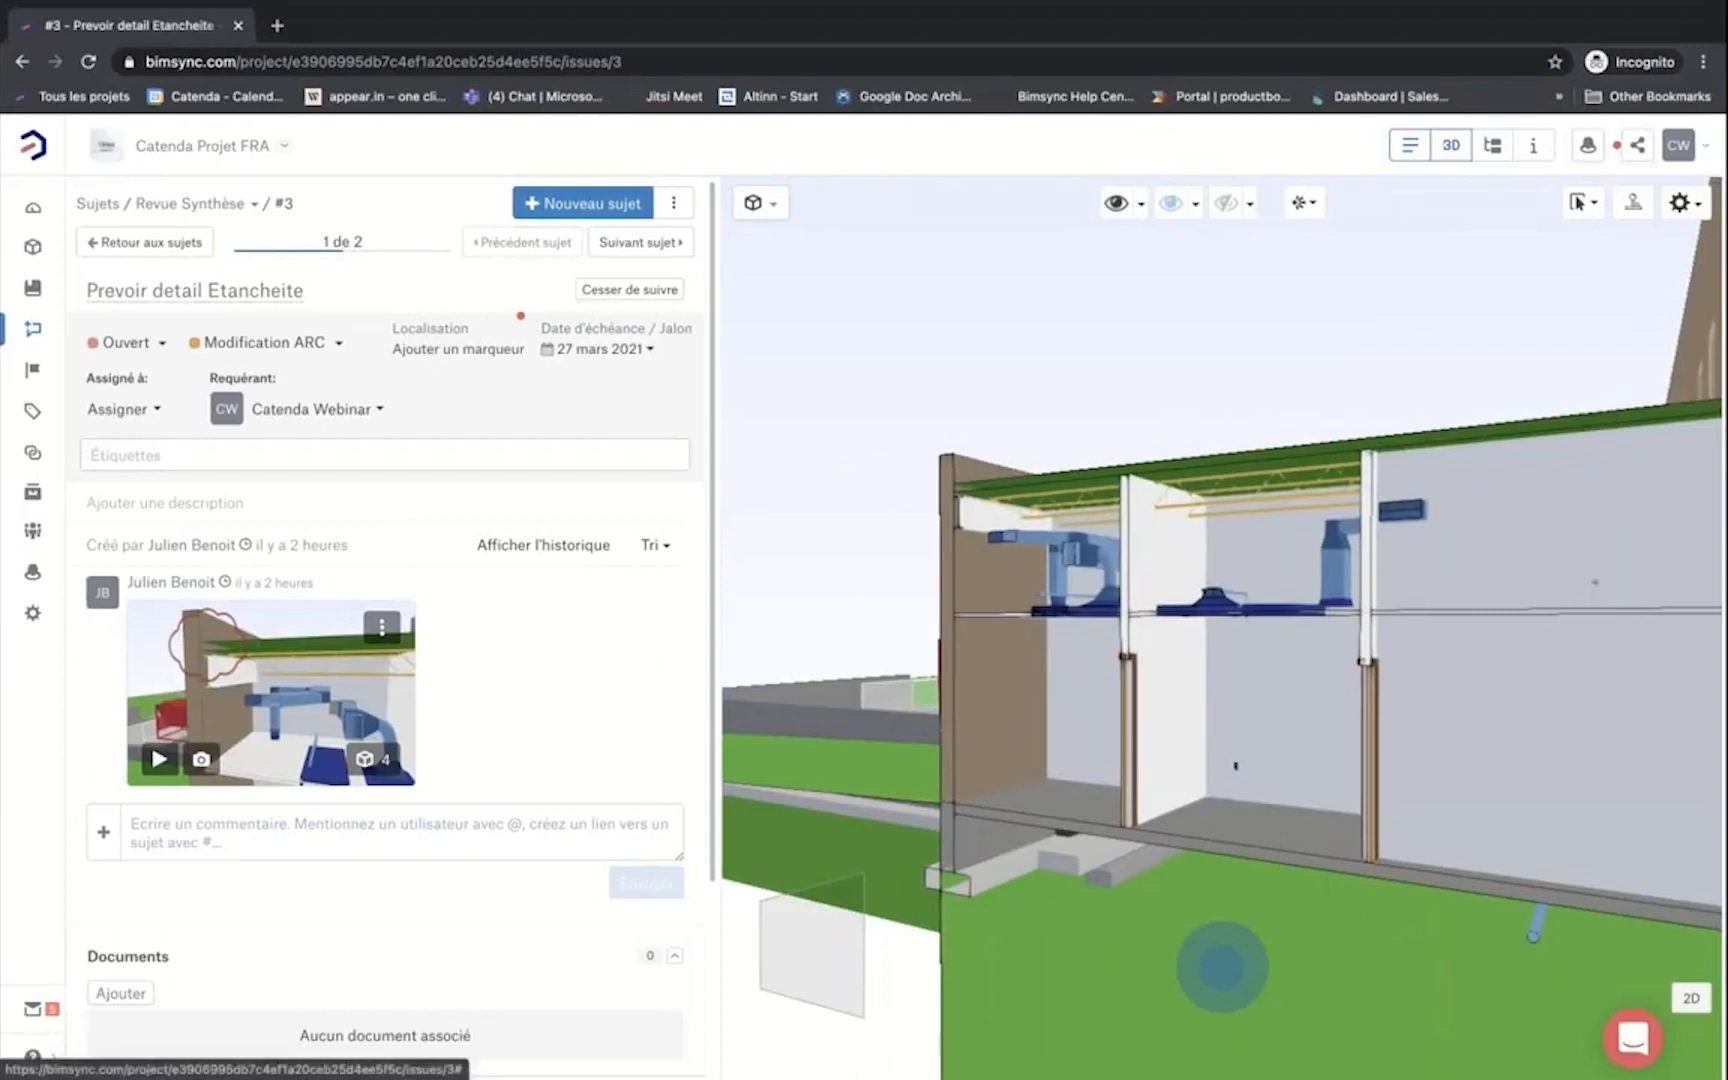
# Step: Return to the project dashboard, hide the 3D viewer, and open the models list
pyautogui.click(33, 216)
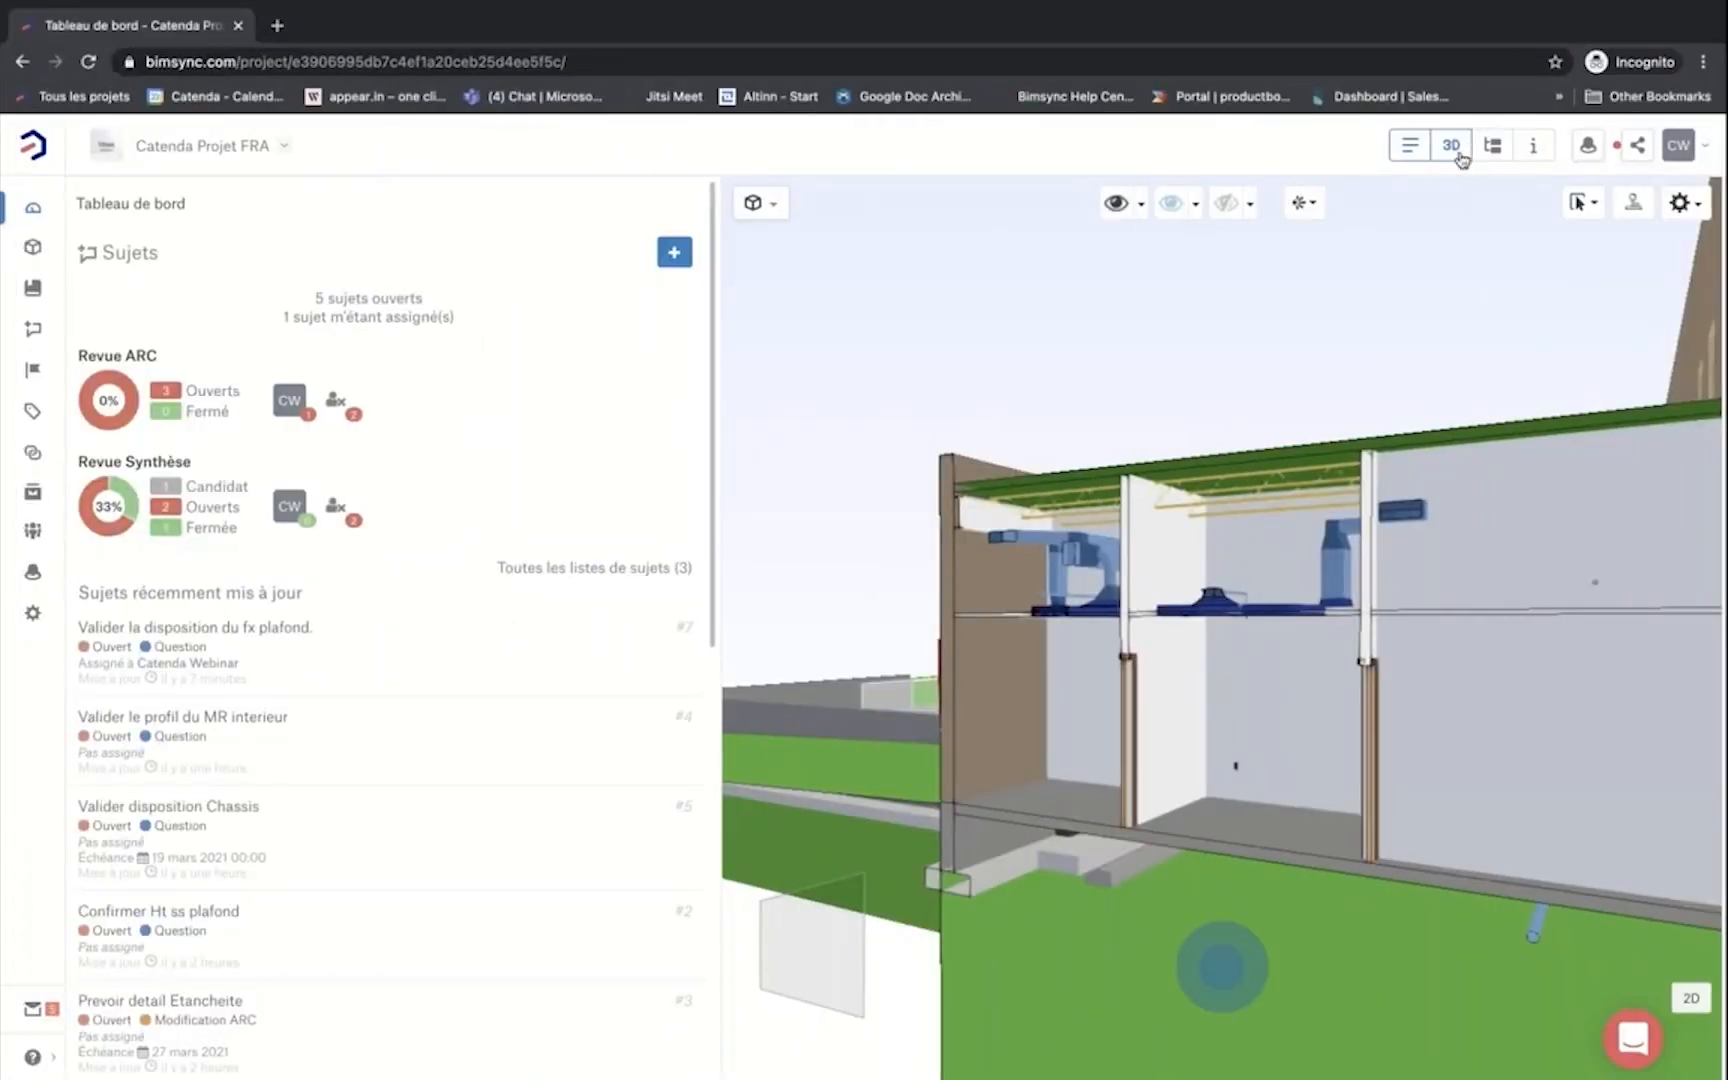
pyautogui.click(1451, 146)
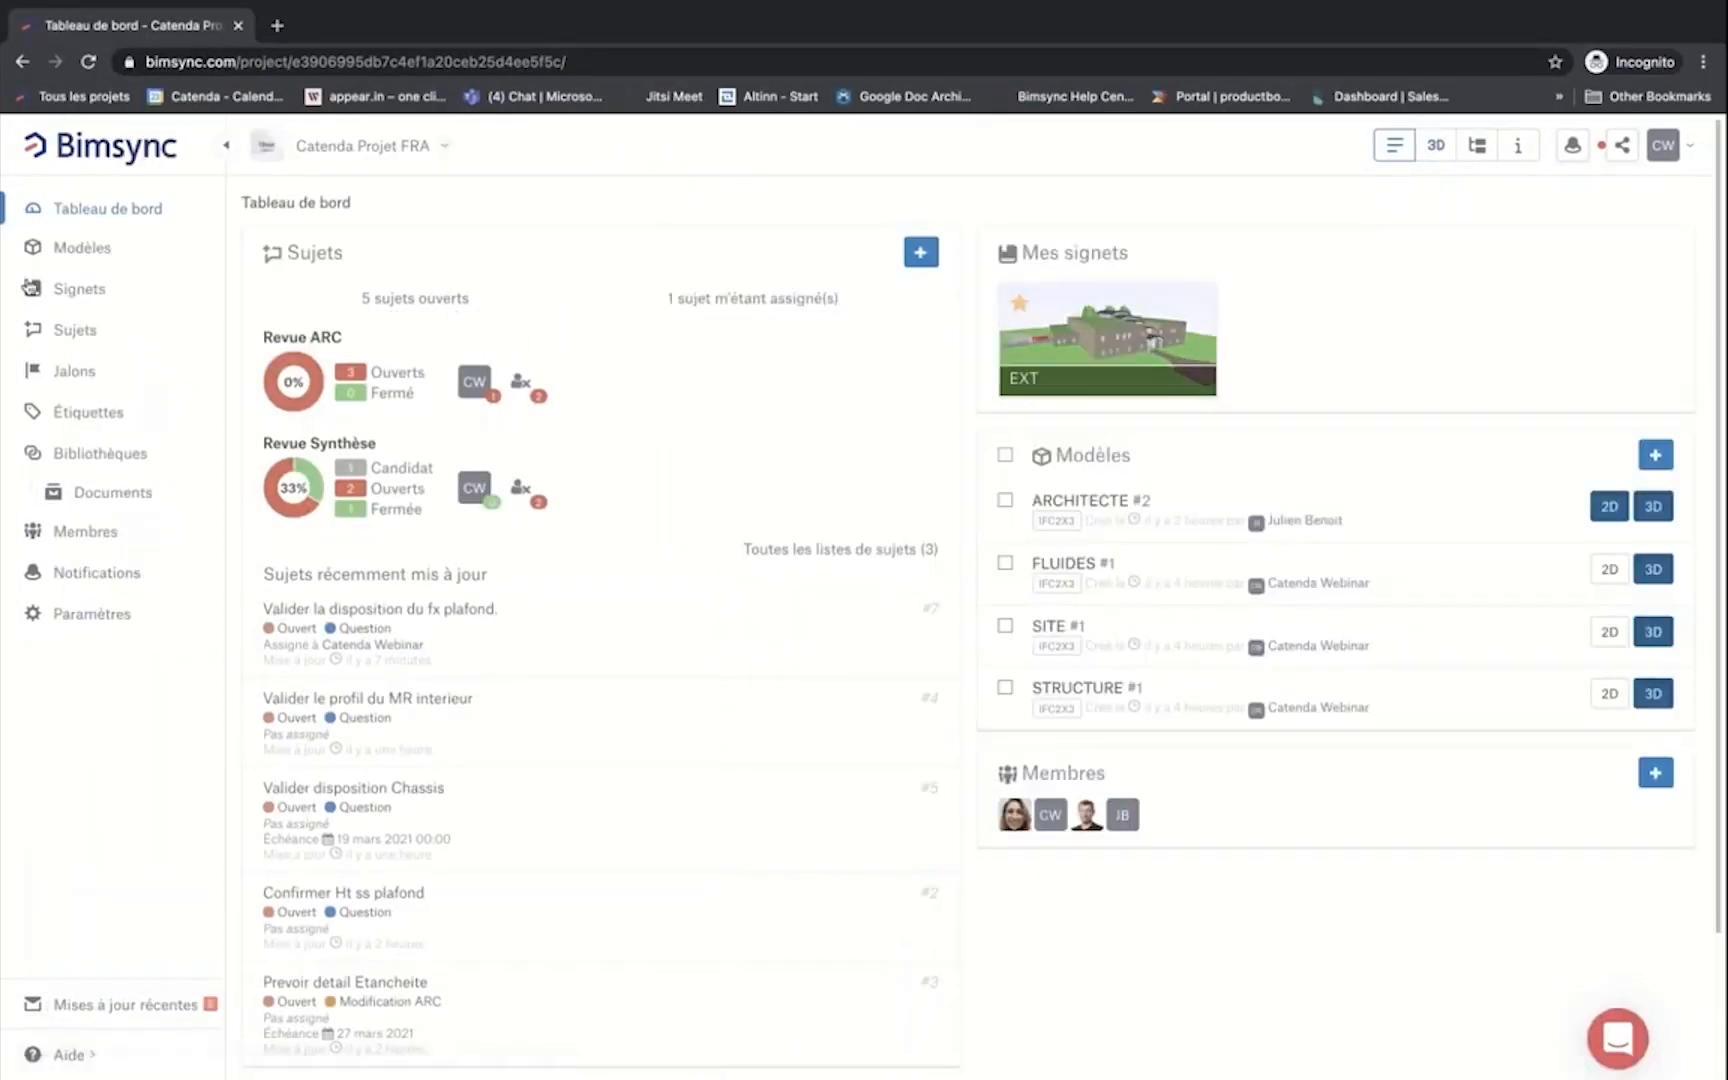
pyautogui.click(82, 250)
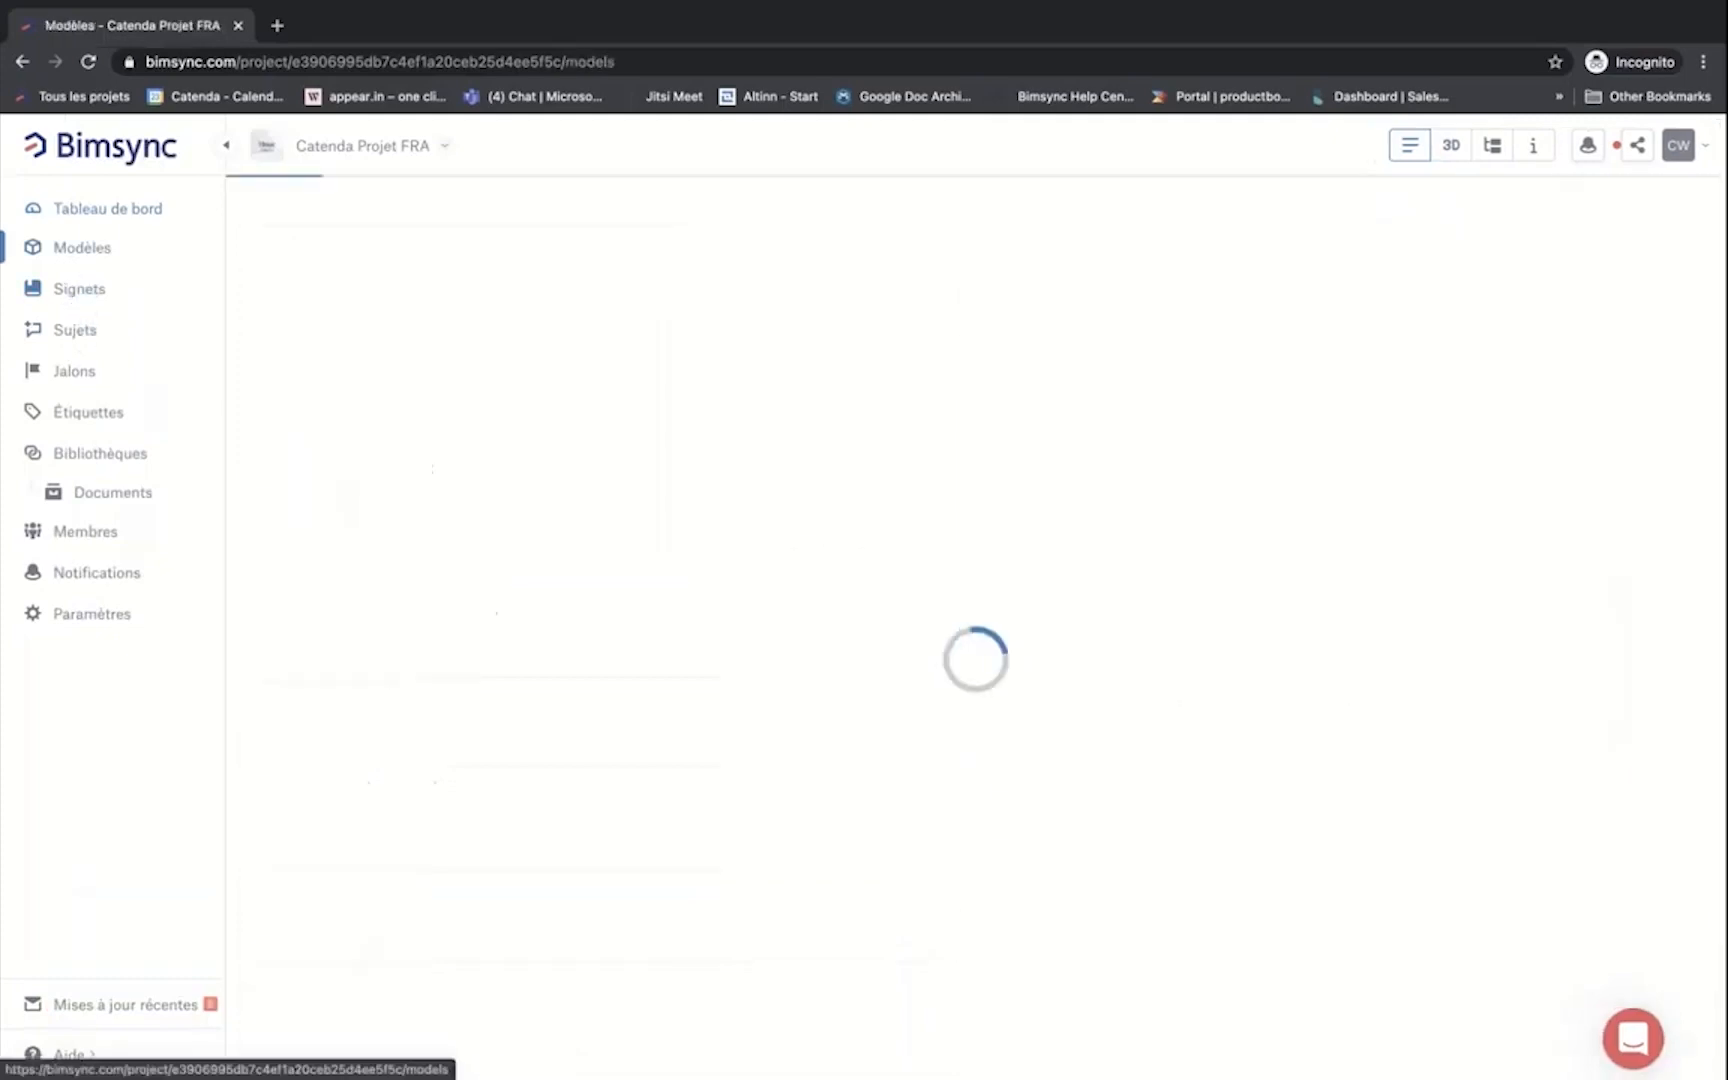
# Step: Switch to Revit to check the upload, go back to the add-in's issues, and open the project dashboard in Bimsync
pyautogui.hotkey('ctrl', 'Right')
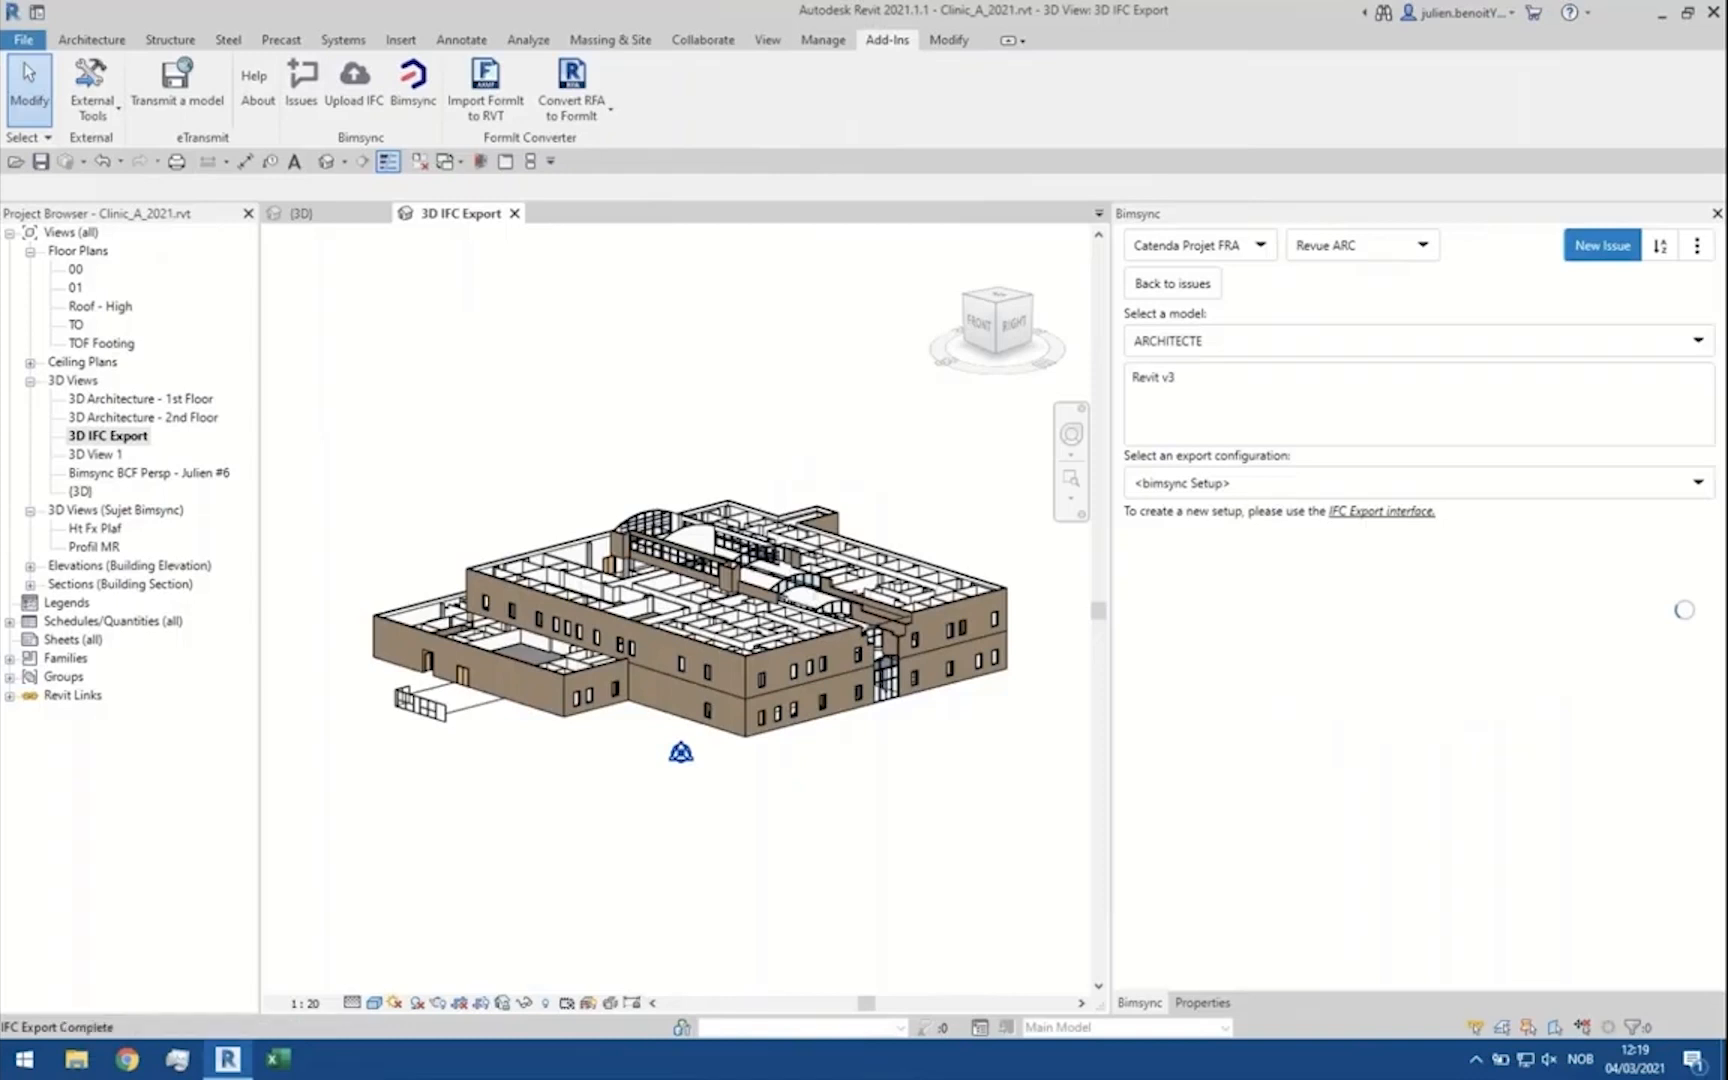
pyautogui.click(1259, 347)
pyautogui.click(1252, 371)
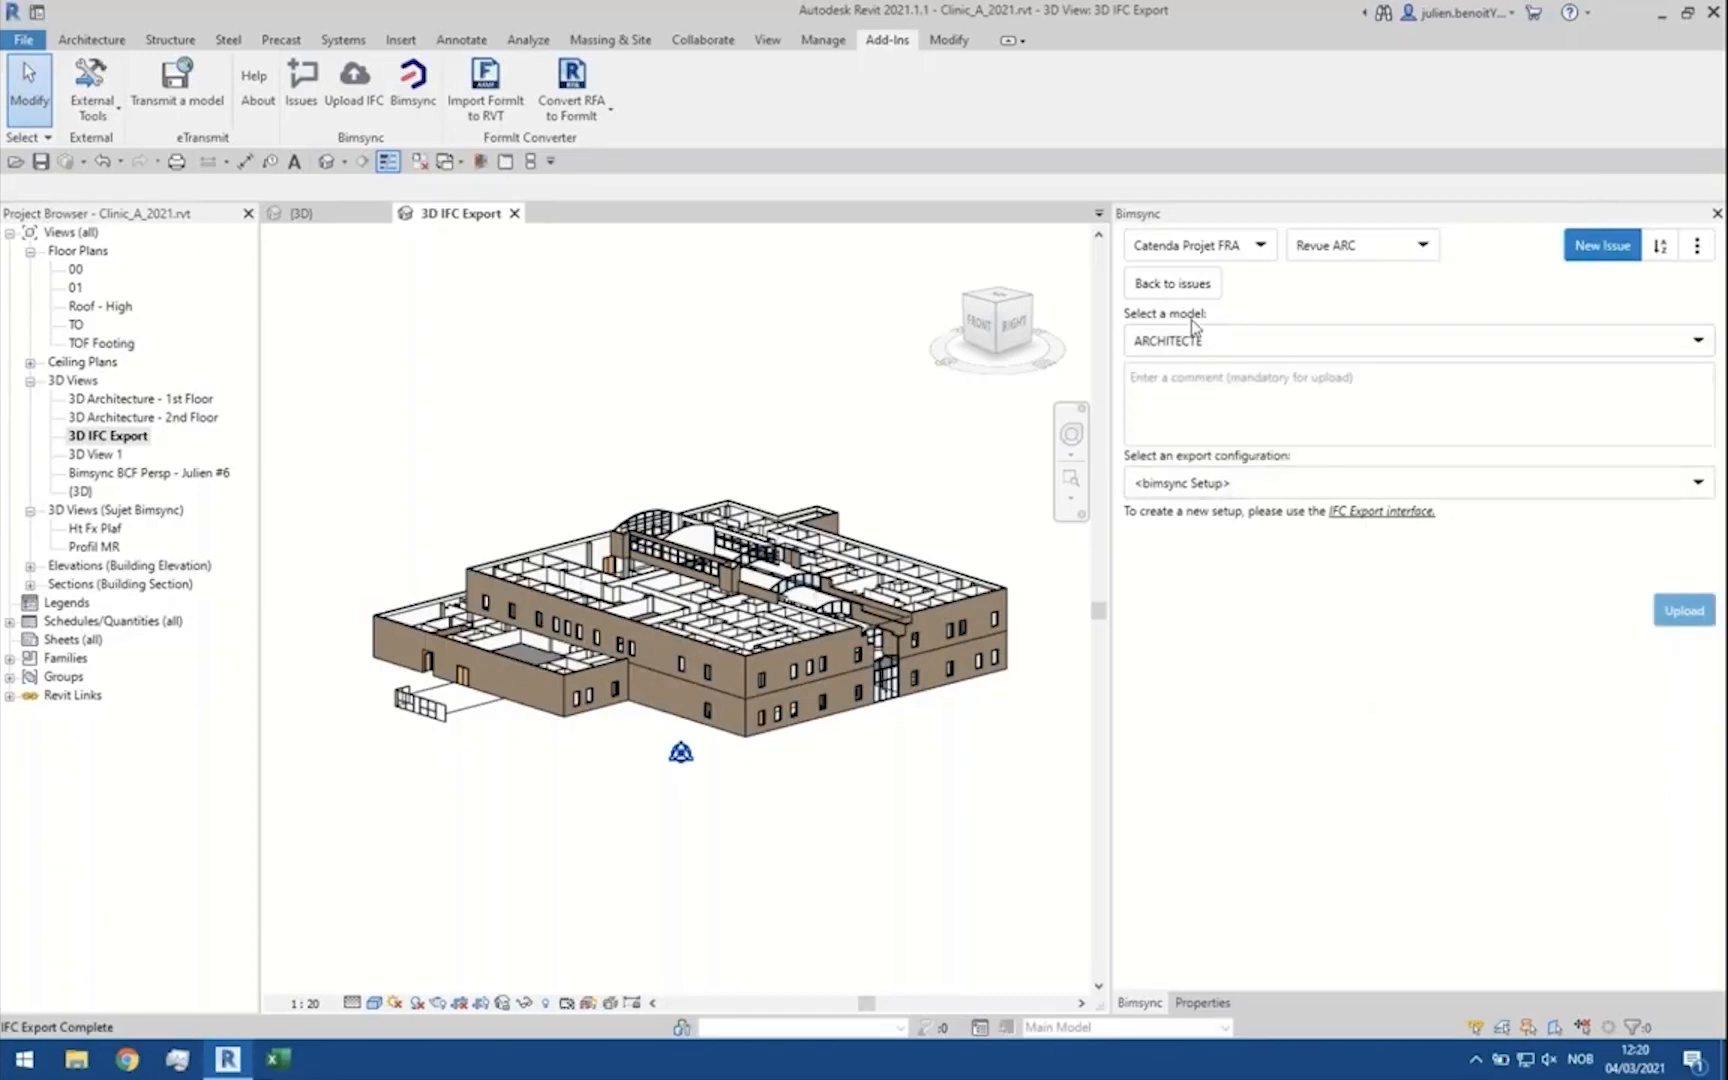
pyautogui.click(1183, 286)
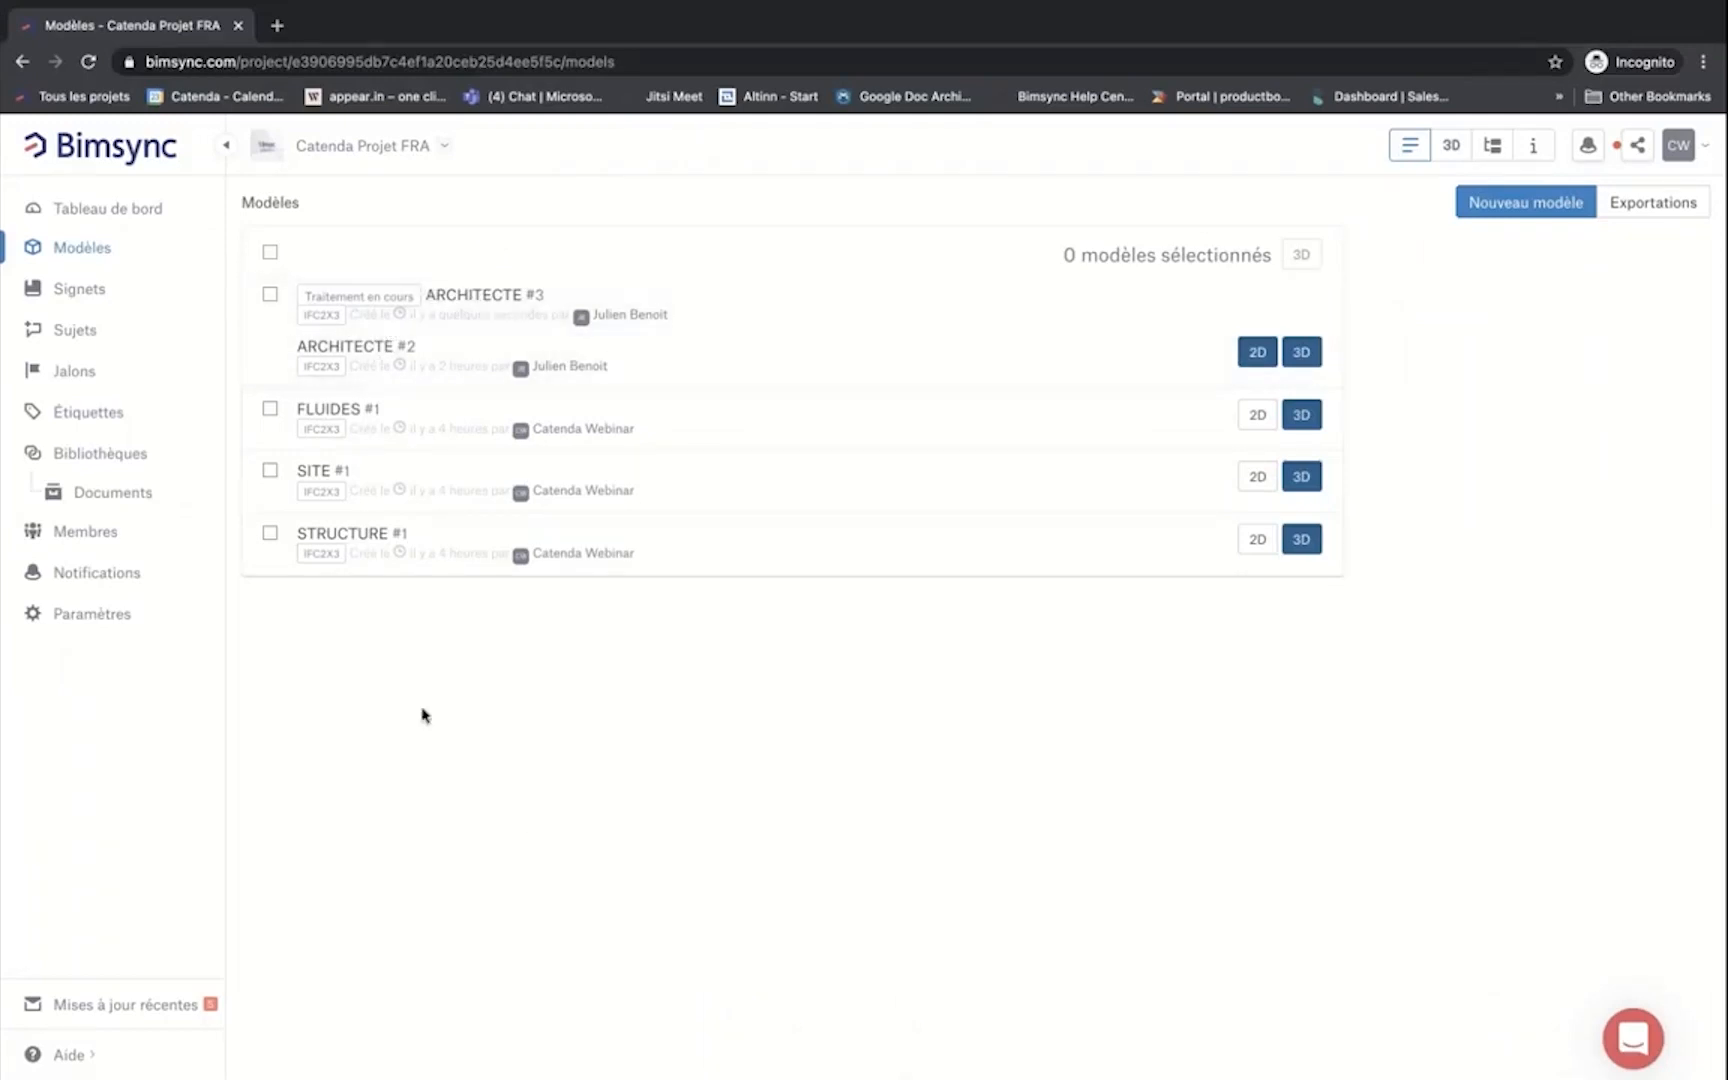
pyautogui.click(105, 212)
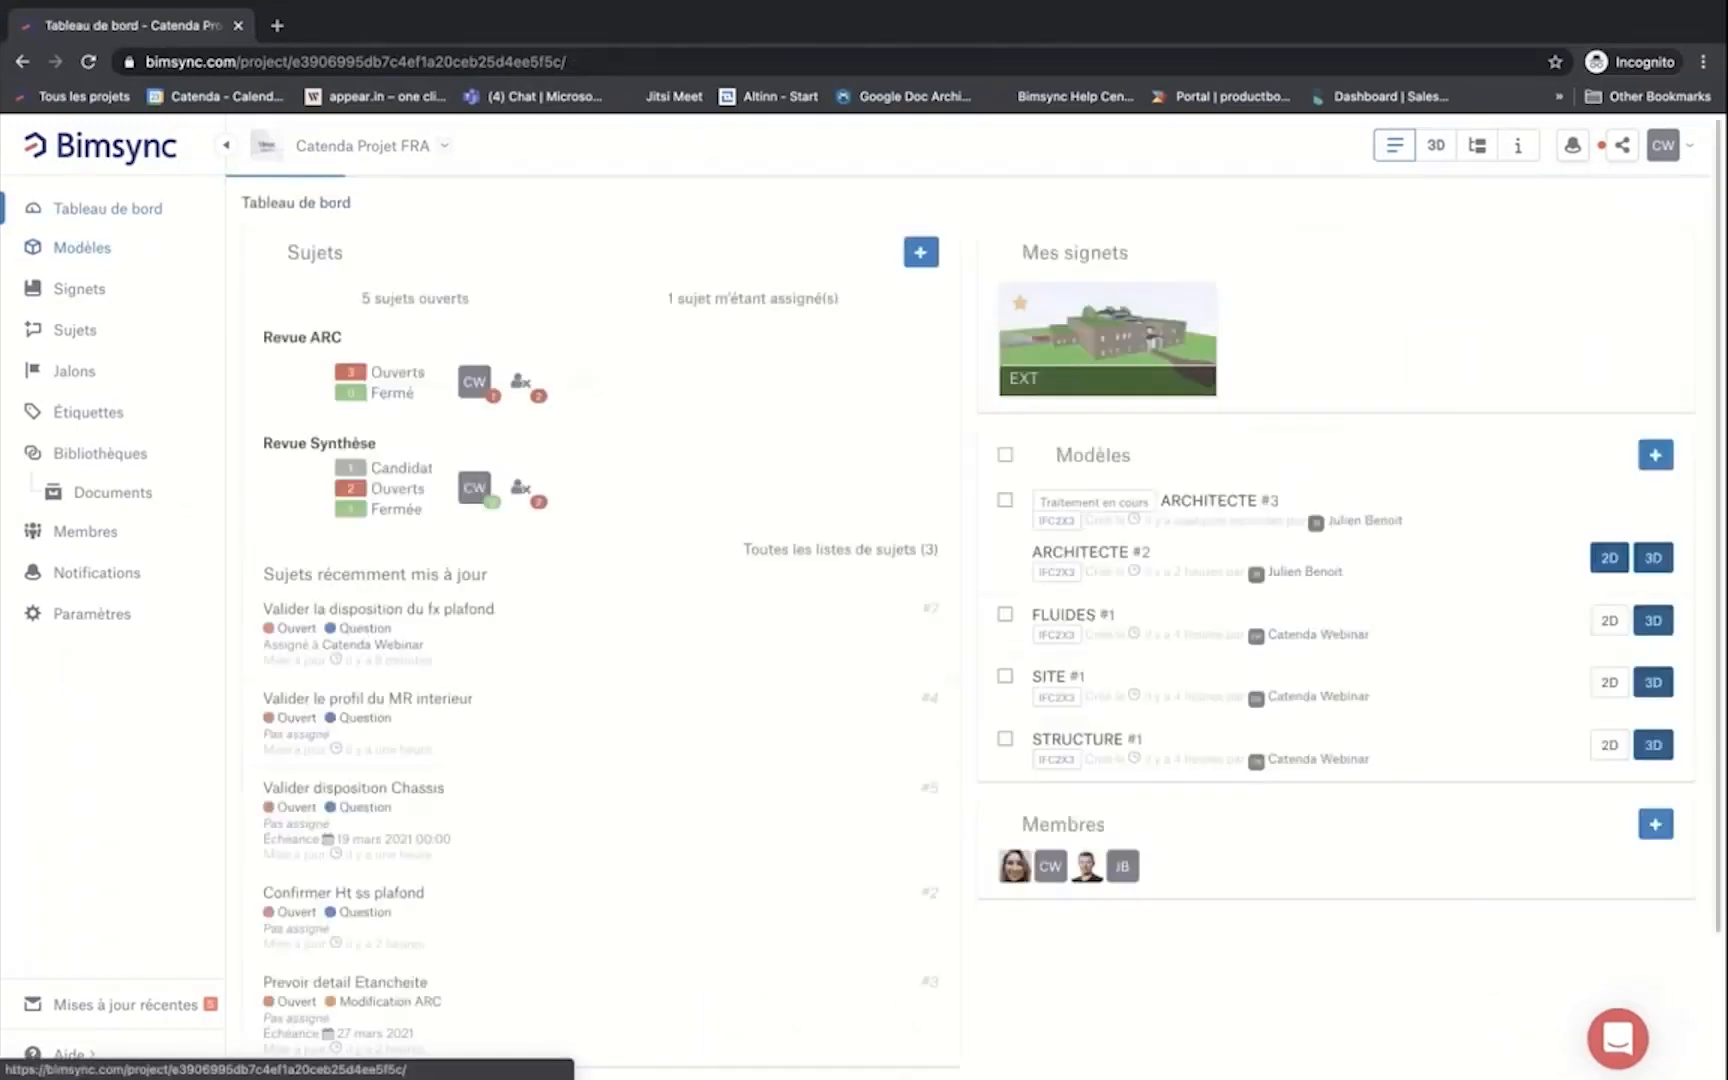